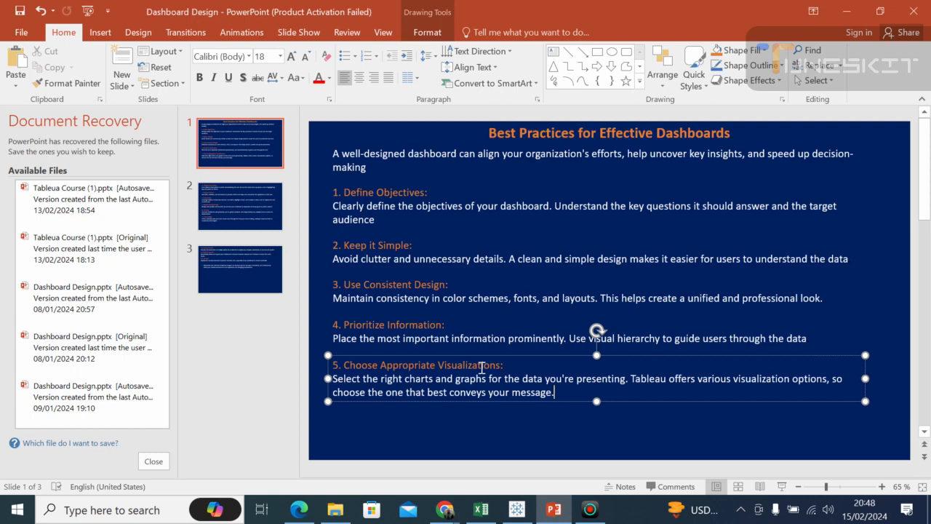
Step: Review the dashboard best practices across all three slides of the presentation
{"action": "left_click", "coordinate": [214, 212]}
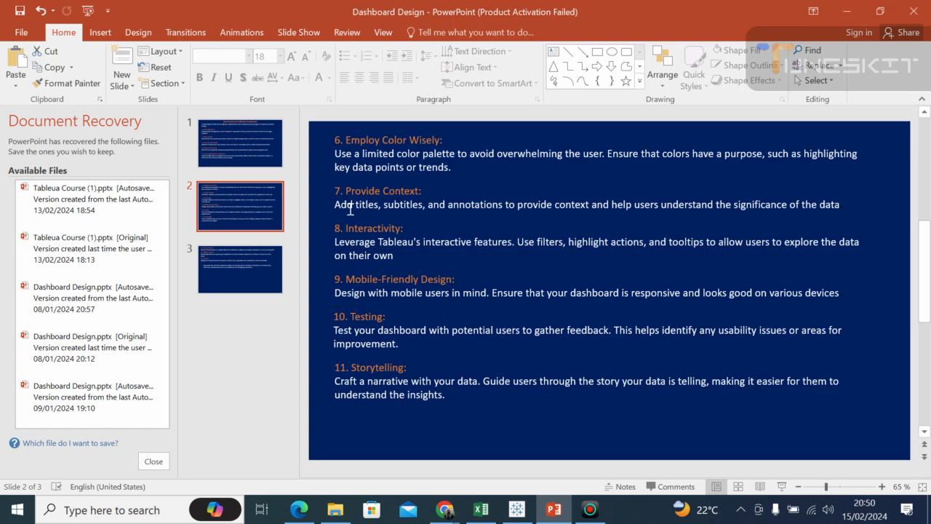
{"action": "left_click", "coordinate": [217, 260]}
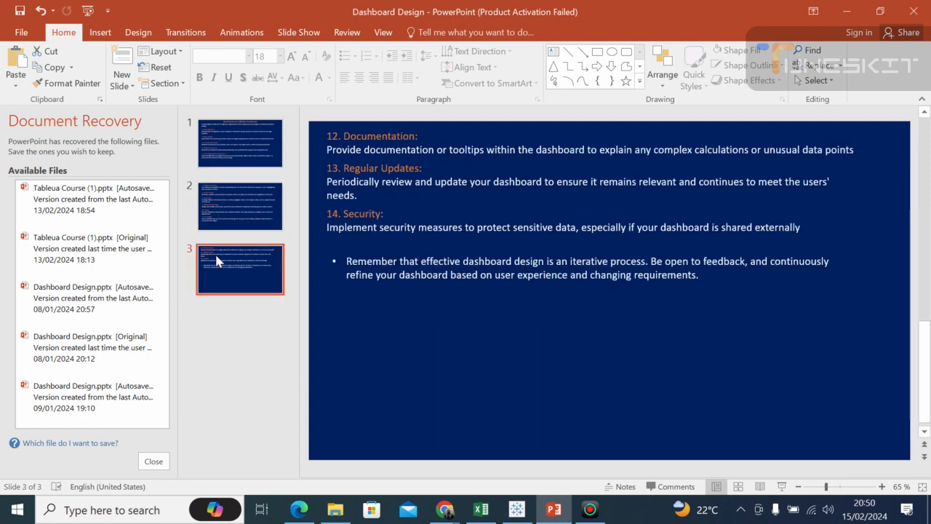
{"action": "left_click", "coordinate": [405, 211]}
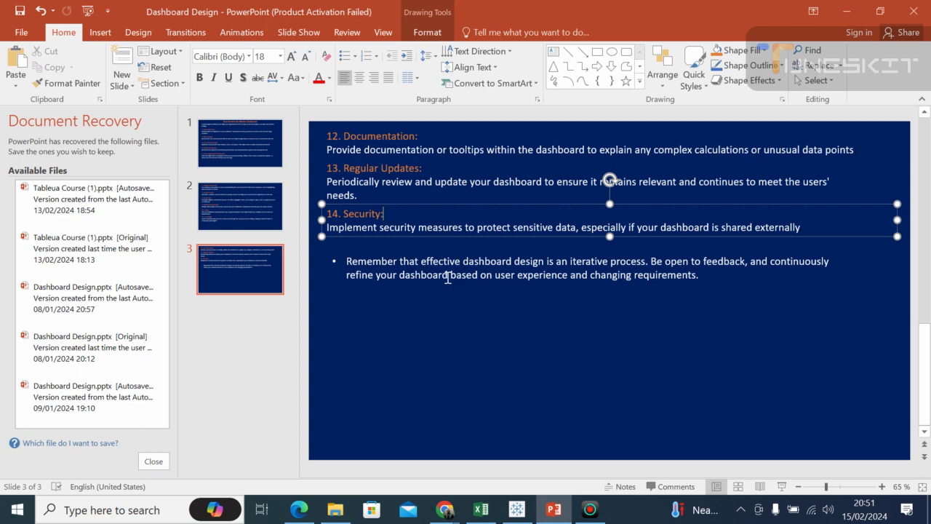
{"action": "left_click", "coordinate": [483, 307]}
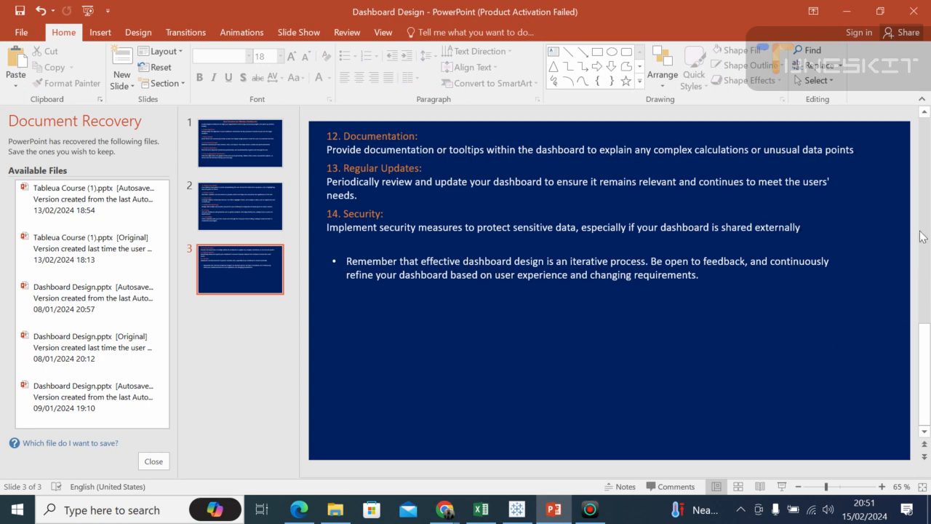
{"action": "left_click", "coordinate": [257, 206]}
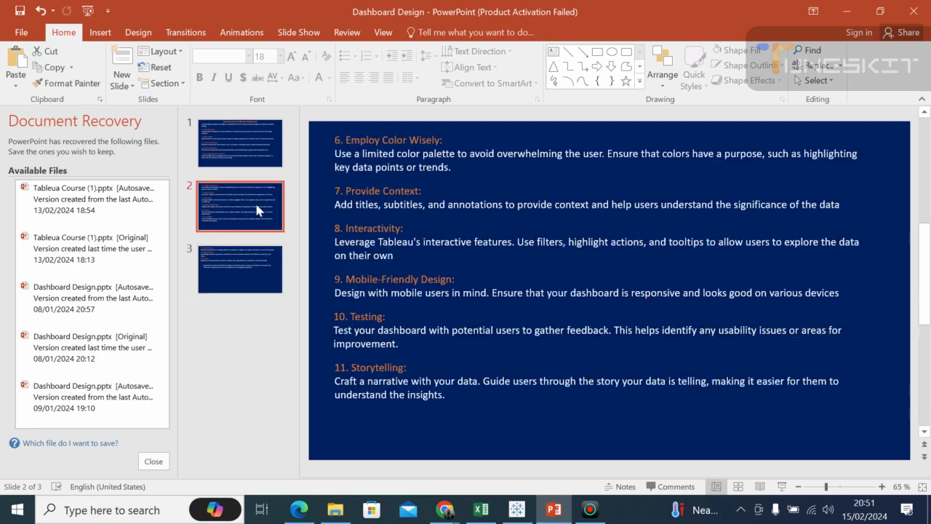
{"action": "left_click", "coordinate": [235, 159]}
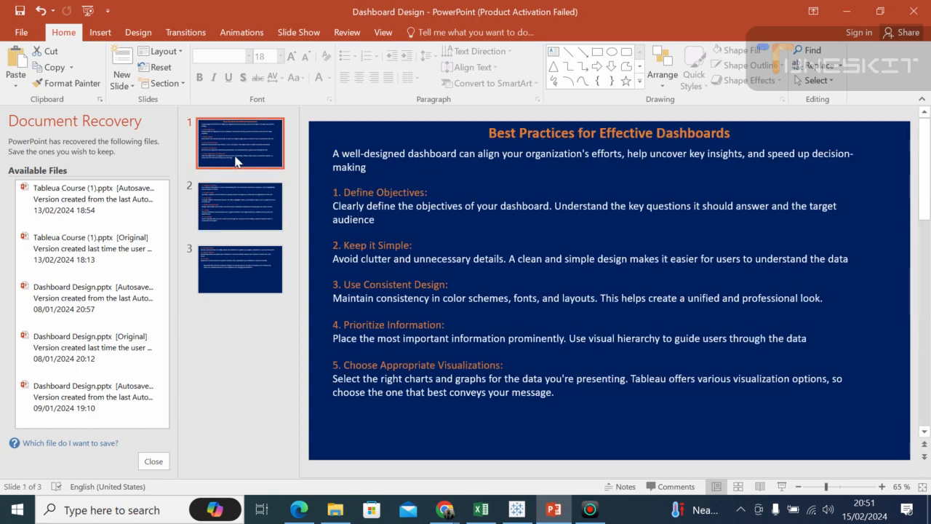
{"action": "left_click", "coordinate": [227, 192]}
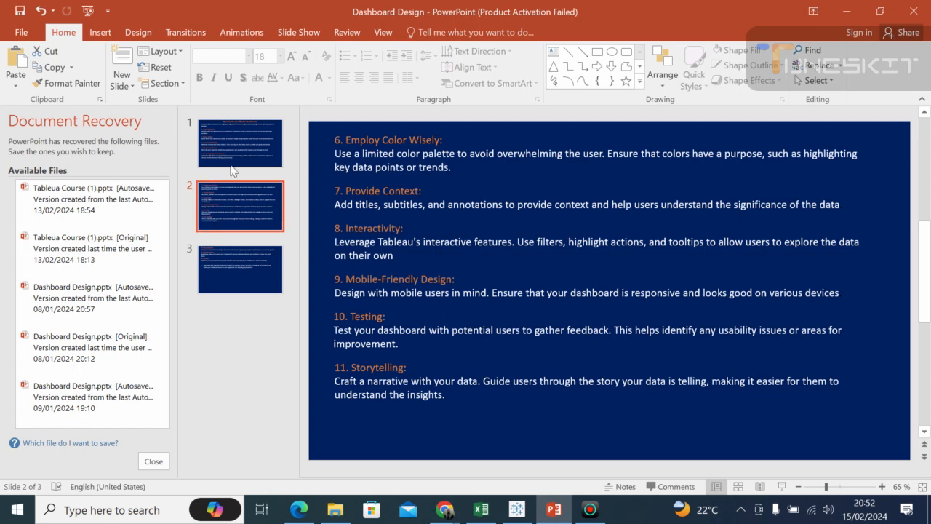
{"action": "left_click", "coordinate": [239, 140]}
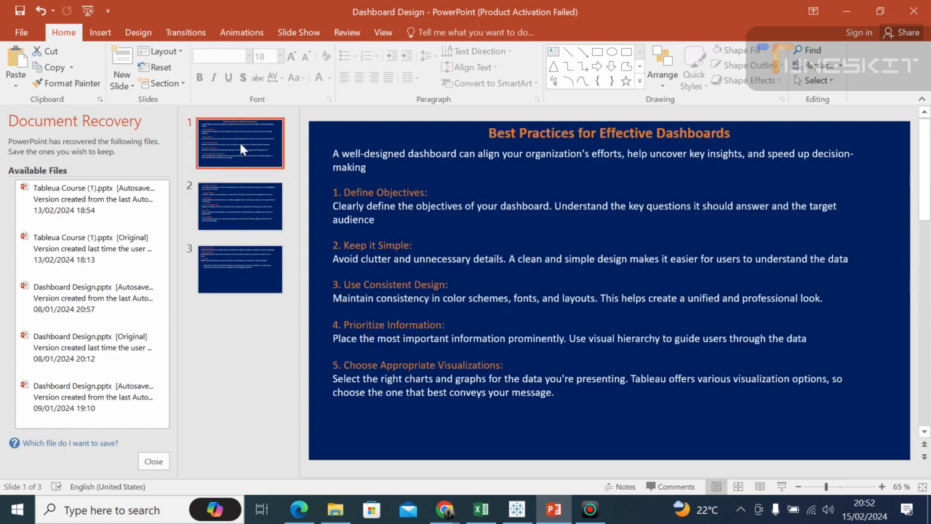
{"action": "left_click", "coordinate": [245, 208]}
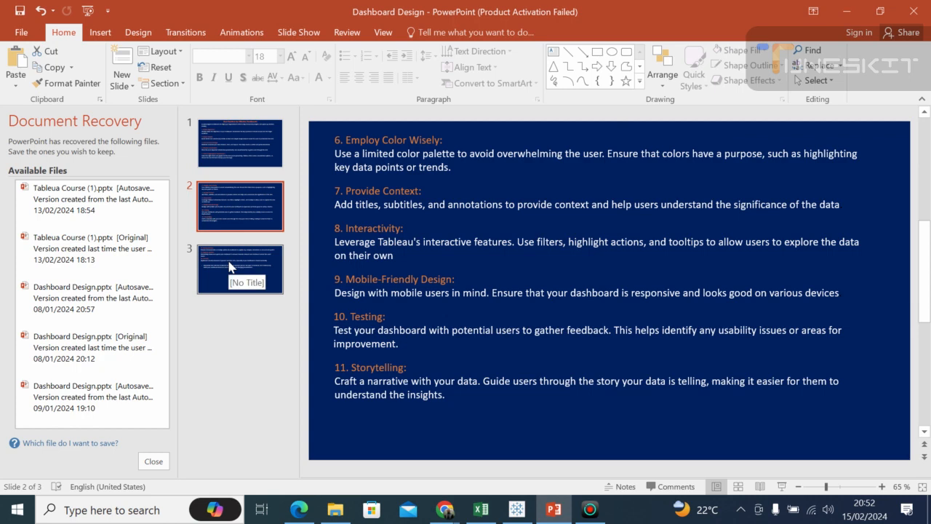
Step: Switch to Tableau Public and open the empty Dashboard 1
{"action": "left_click", "coordinate": [517, 510]}
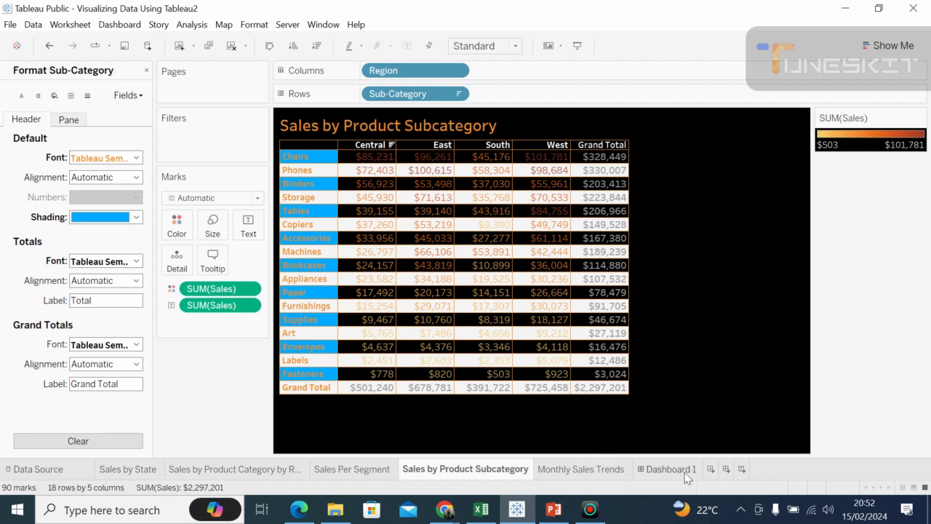
{"action": "mouse_move", "coordinate": [658, 476]}
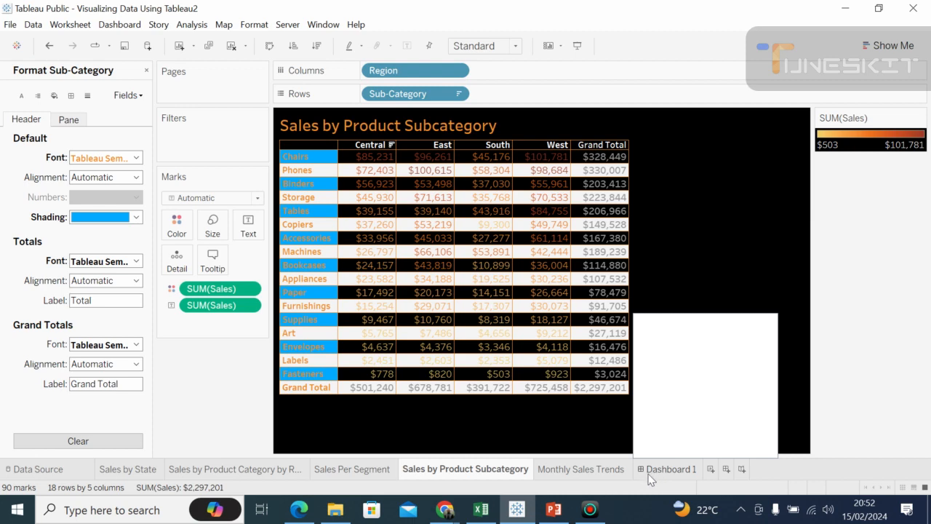
{"action": "left_click", "coordinate": [653, 473]}
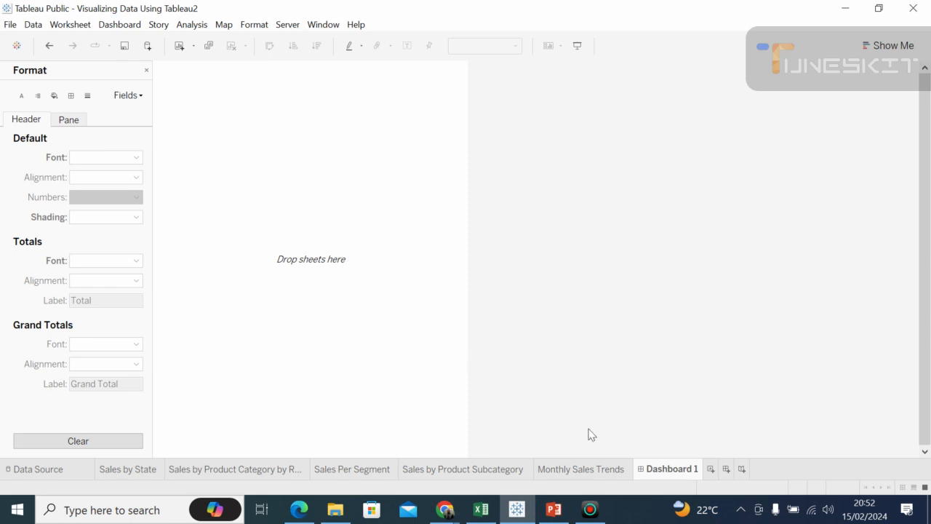
Step: Add another new dashboard to the workbook
{"action": "mouse_move", "coordinate": [677, 470]}
{"action": "left_click", "coordinate": [120, 24]}
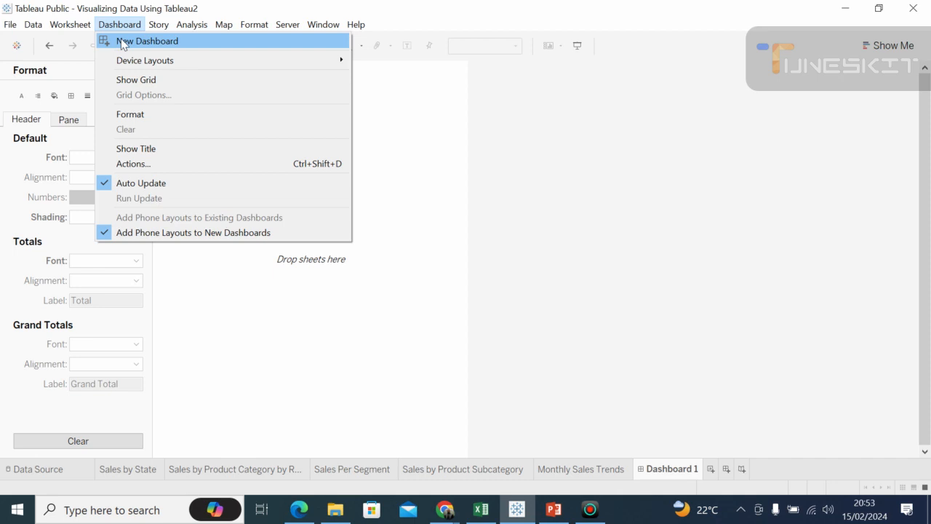
{"action": "left_click", "coordinate": [124, 43]}
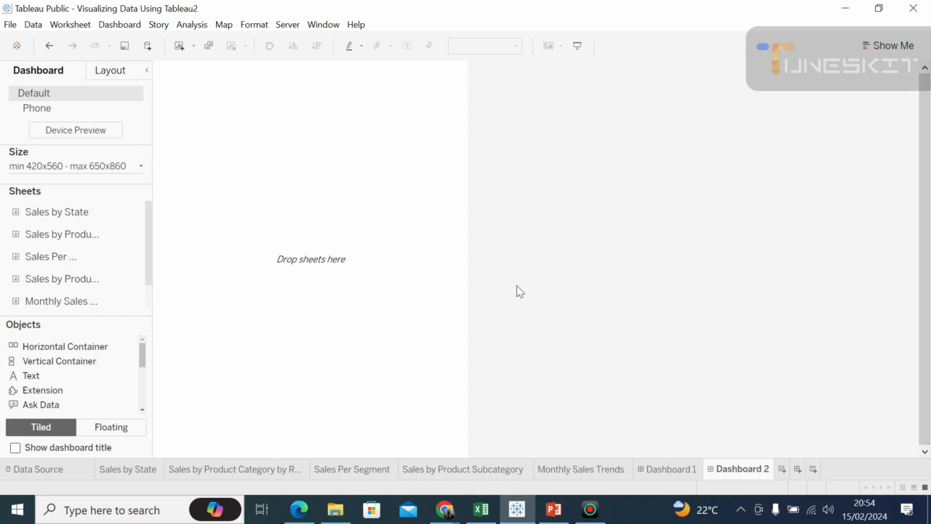
Step: Return to Dashboard 1, look at its layout properties and turn on the device preview
{"action": "left_click", "coordinate": [654, 473]}
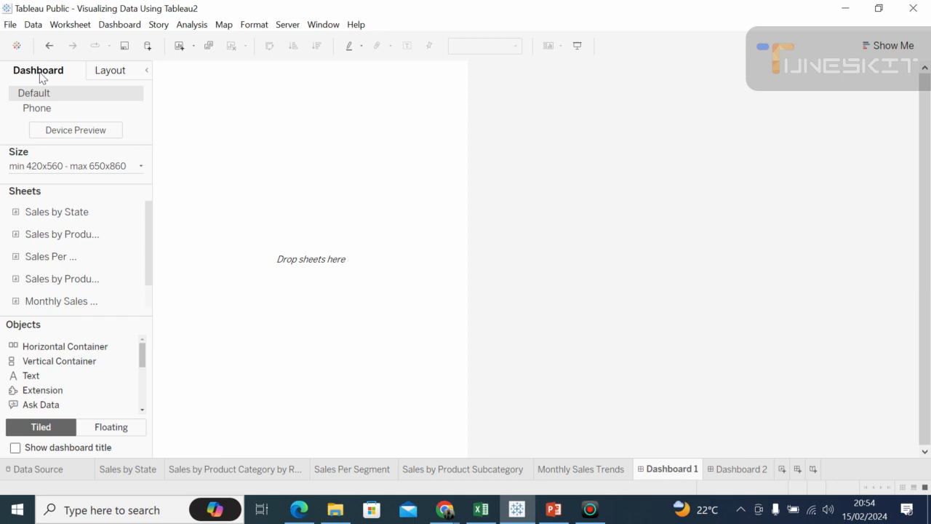
{"action": "left_click", "coordinate": [109, 73]}
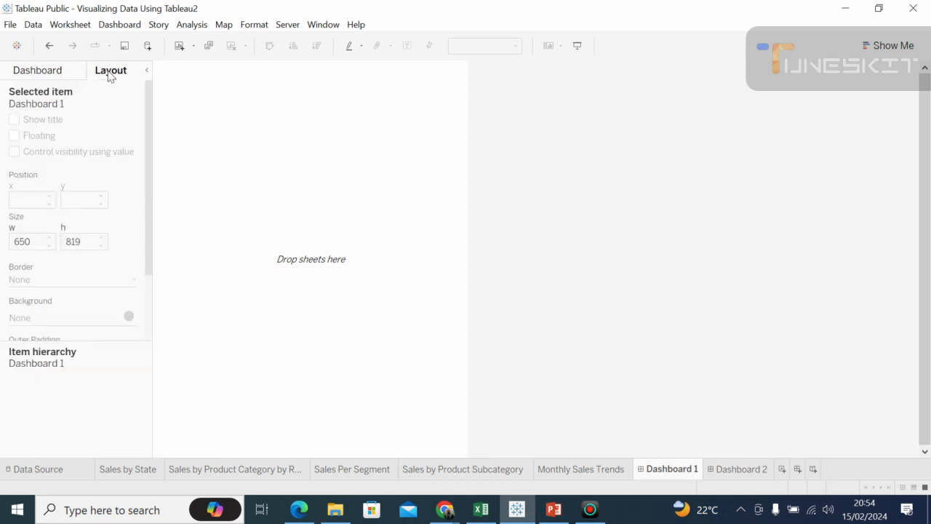
{"action": "left_click", "coordinate": [64, 79]}
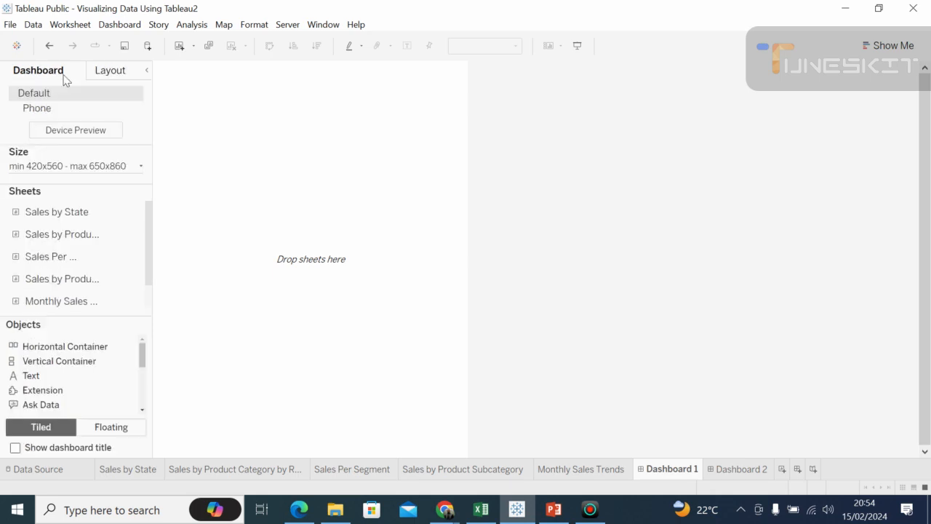
{"action": "left_click", "coordinate": [64, 135]}
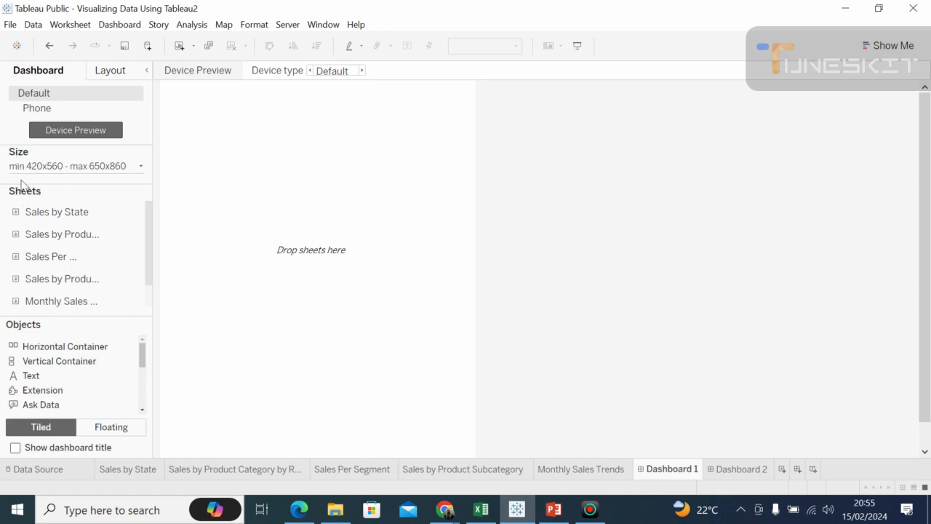
Step: Examine the dashboard's size range settings and the full list of objects that can be added
{"action": "left_click", "coordinate": [141, 169]}
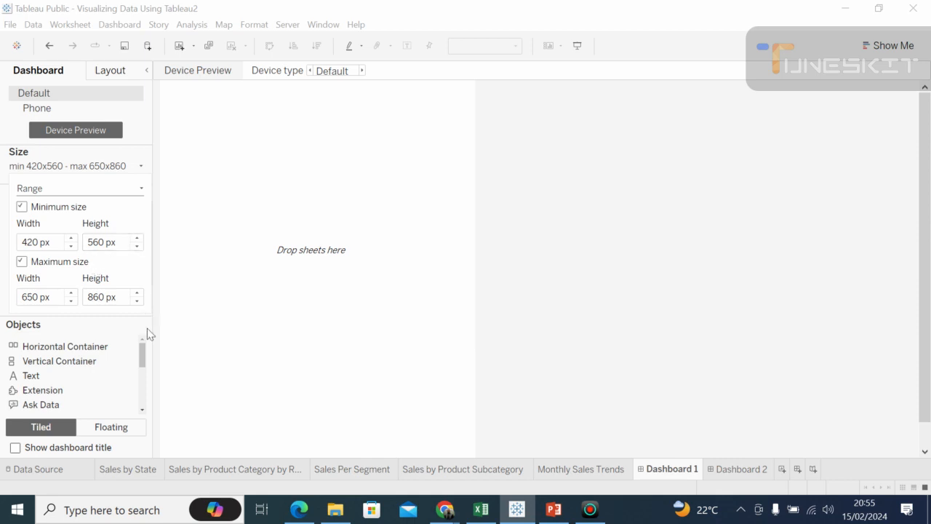
{"action": "left_click", "coordinate": [143, 409]}
{"action": "left_click", "coordinate": [143, 409]}
{"action": "left_click", "coordinate": [142, 410]}
{"action": "left_click", "coordinate": [142, 410]}
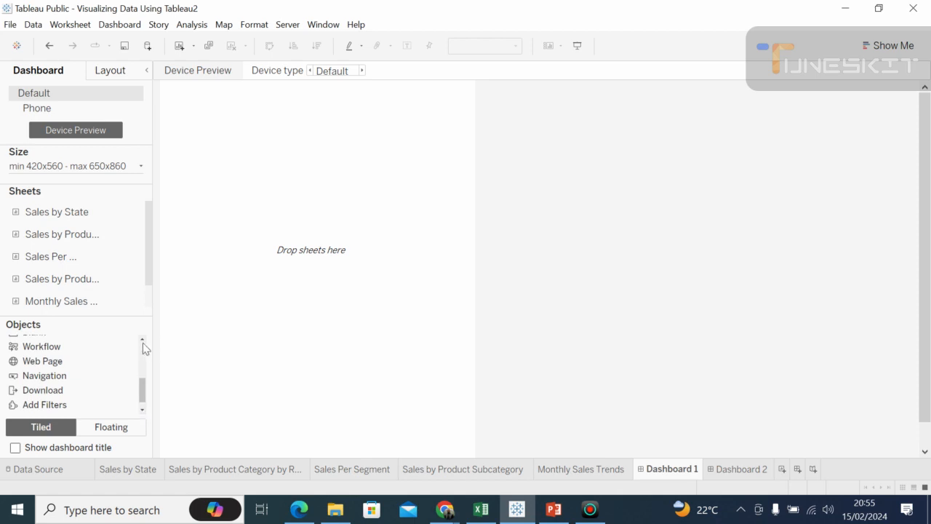
{"action": "scroll", "coordinate": [143, 342], "scroll_direction": "up", "scroll_amount": 2}
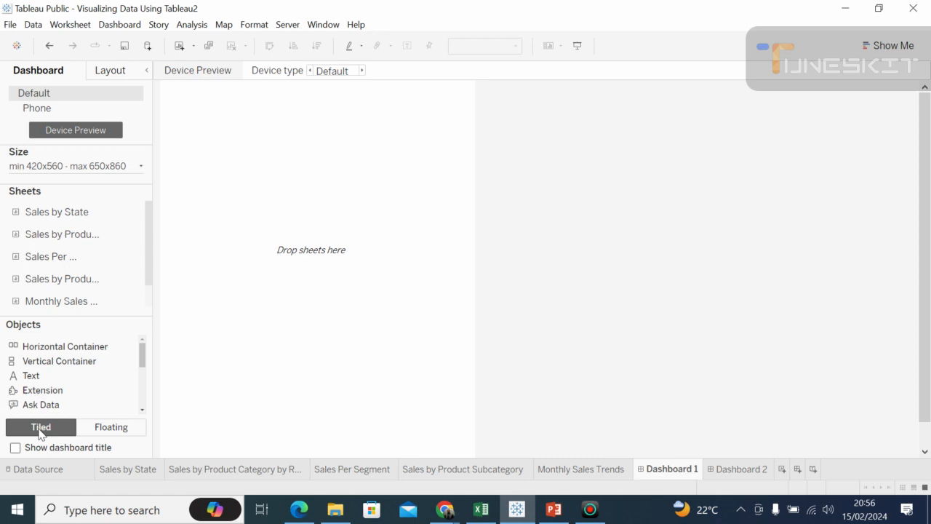
Step: Set new objects on Dashboard 1 to be placed as Floating, comparing that option with Tiled
{"action": "left_click", "coordinate": [100, 429]}
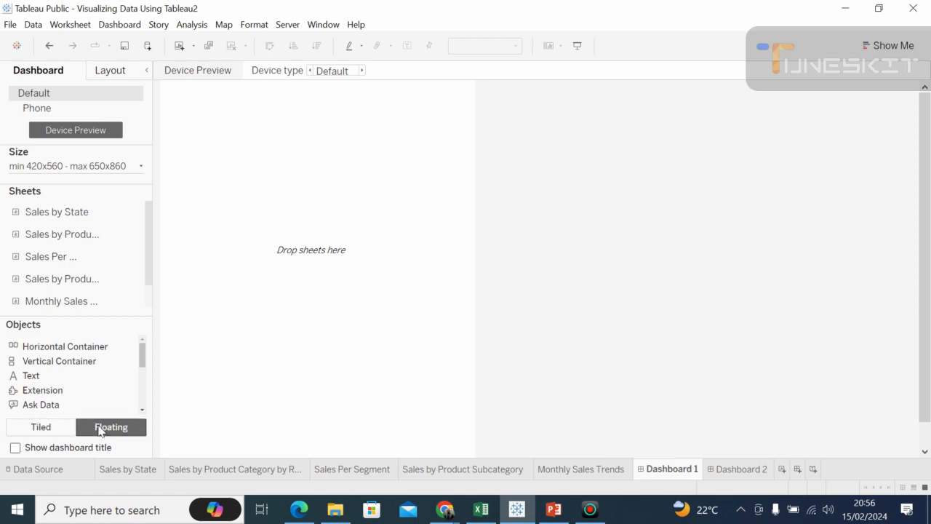
{"action": "left_click", "coordinate": [45, 432]}
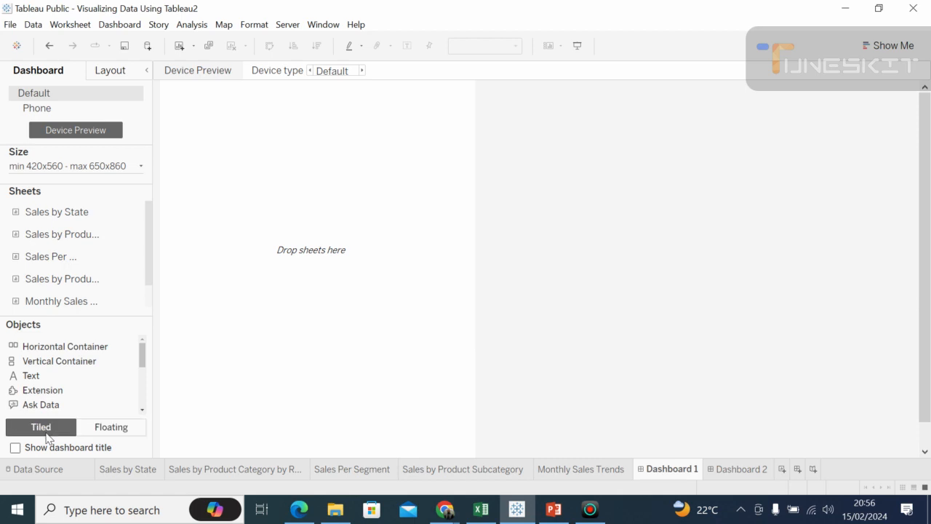
{"action": "left_click", "coordinate": [112, 429]}
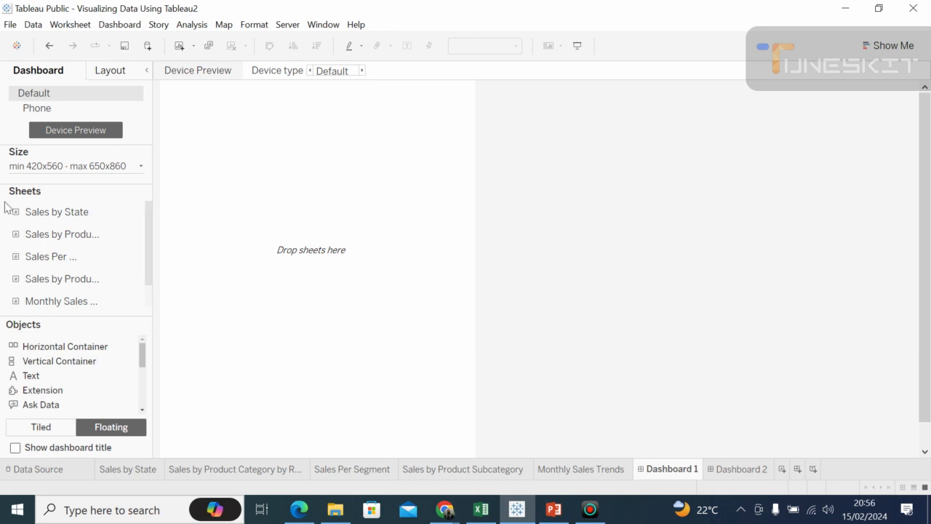
Step: Examine the five sales worksheets from state to monthly trends and return to Dashboard 1 to preview them in its sheet list
{"action": "mouse_move", "coordinate": [6, 207]}
{"action": "mouse_move", "coordinate": [139, 211]}
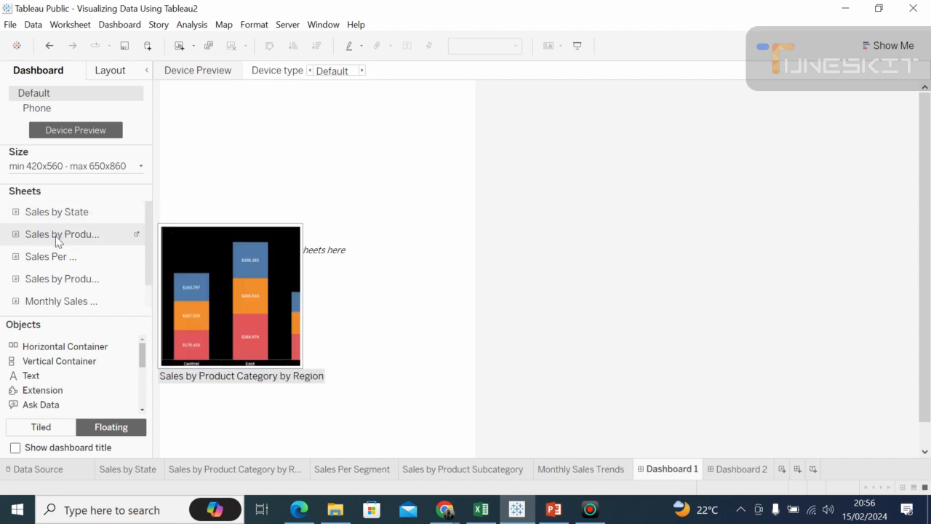
{"action": "mouse_move", "coordinate": [50, 301]}
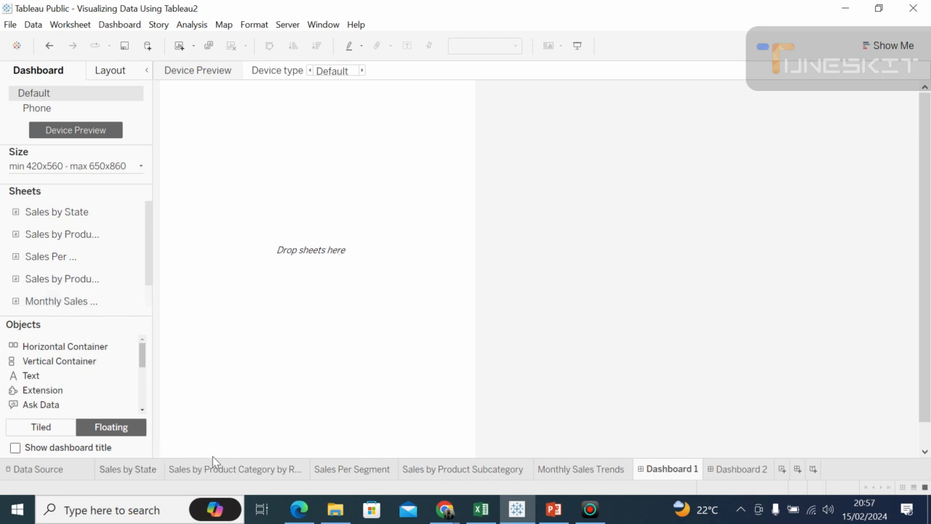
{"action": "left_click", "coordinate": [230, 471]}
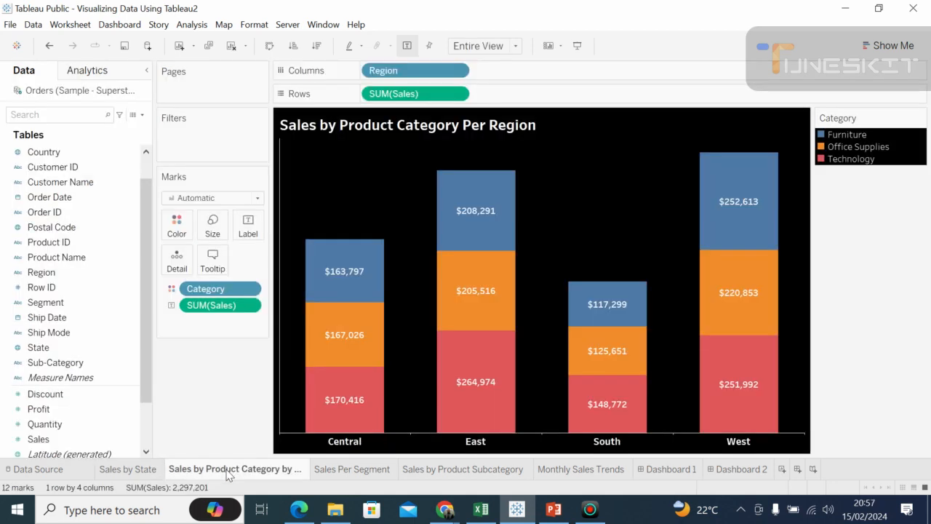
{"action": "left_click", "coordinate": [134, 471]}
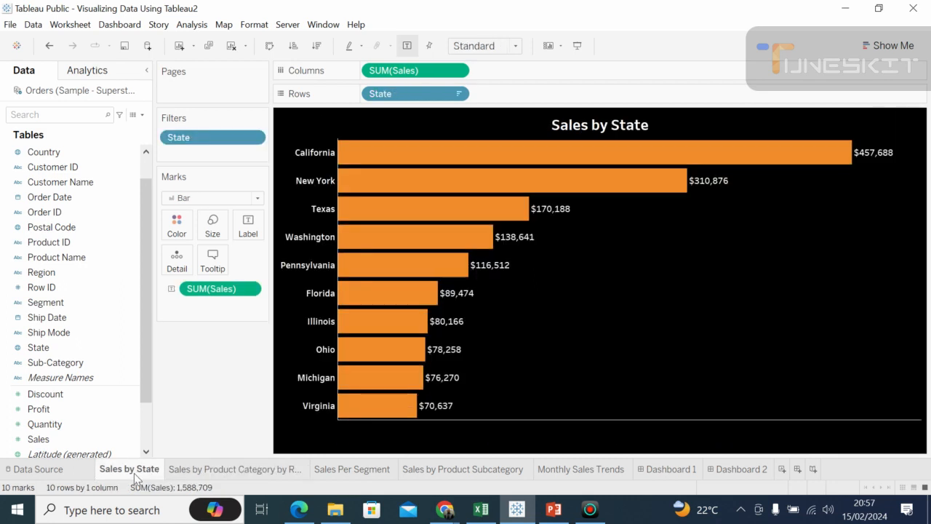
{"action": "left_click", "coordinate": [206, 469]}
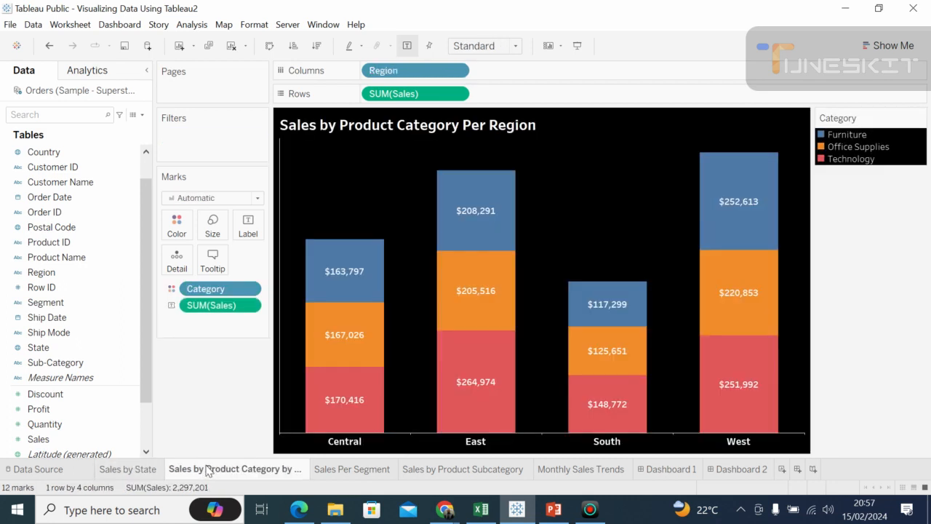
{"action": "left_click", "coordinate": [336, 468]}
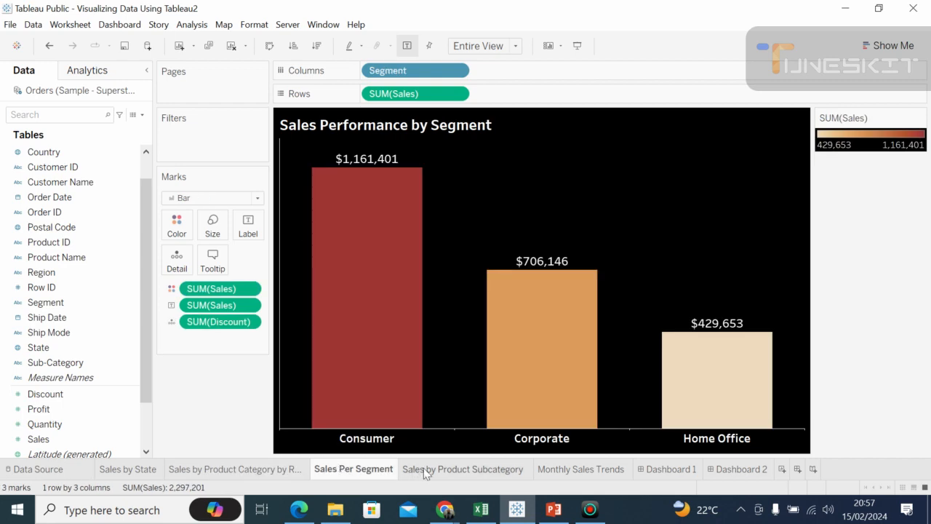
{"action": "left_click", "coordinate": [445, 473]}
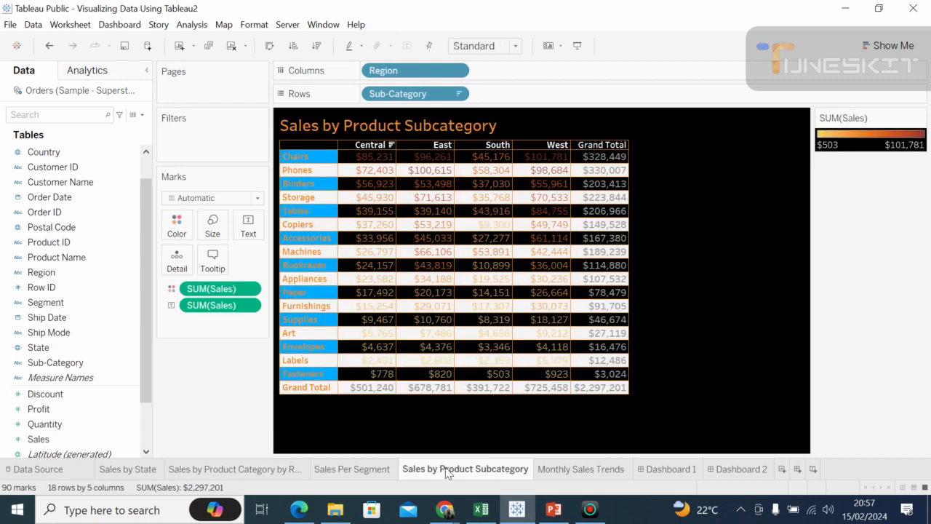
{"action": "left_click", "coordinate": [561, 473]}
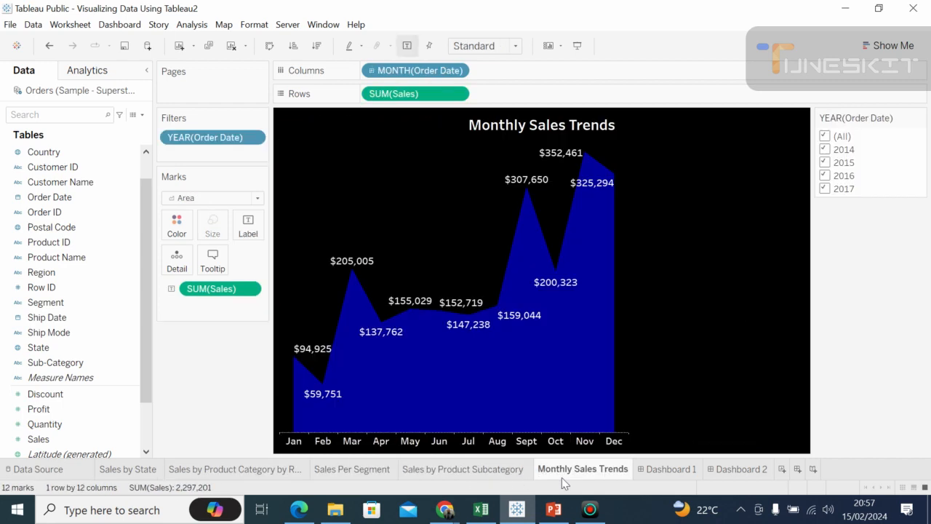
{"action": "left_click", "coordinate": [656, 471]}
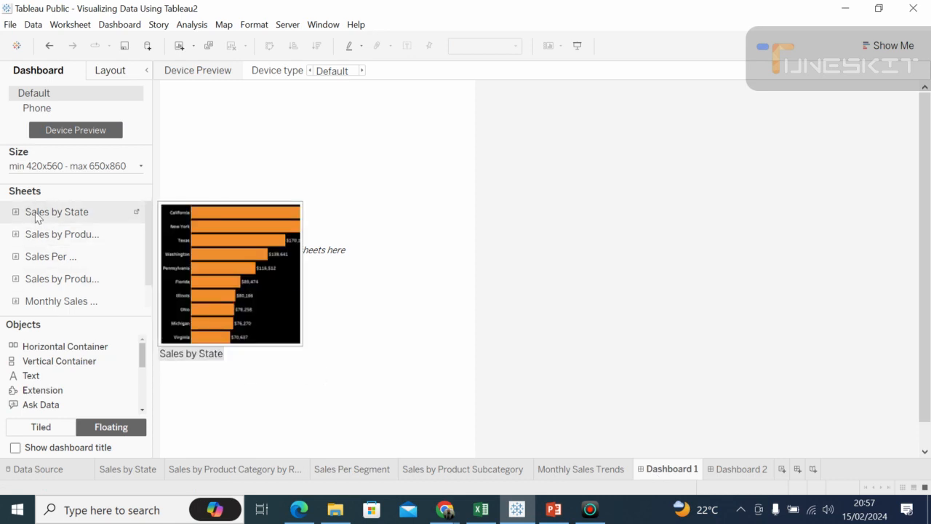
{"action": "mouse_move", "coordinate": [41, 240]}
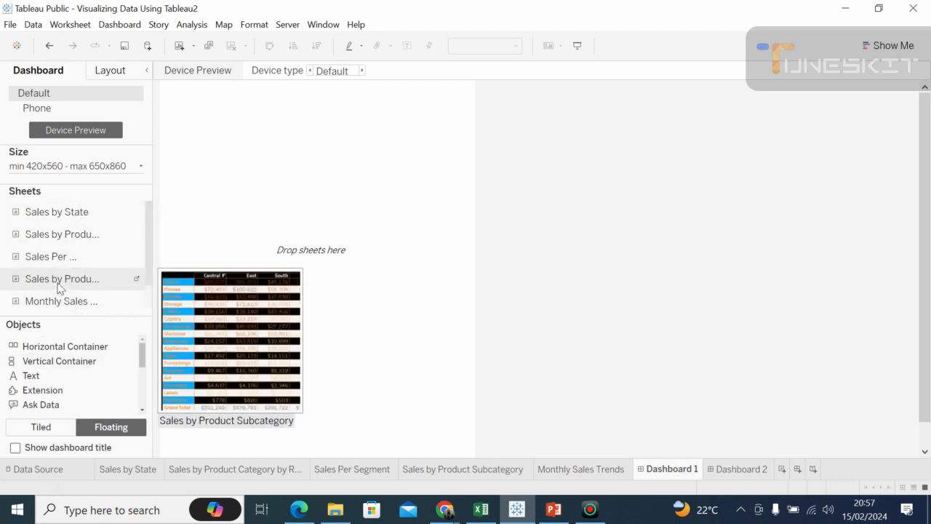
Step: Look at Dashboard 1's layout properties and switch its device preview to the Desktop device type
{"action": "left_click", "coordinate": [102, 75]}
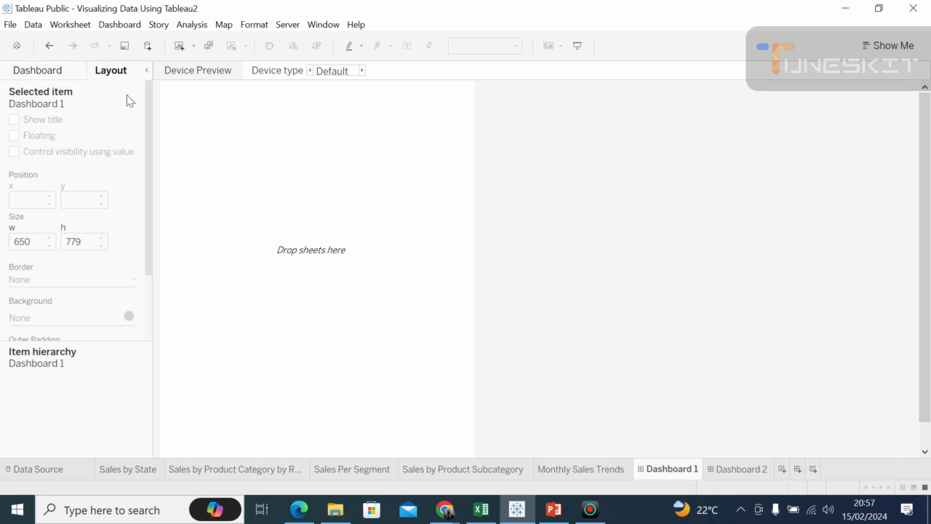
{"action": "left_click", "coordinate": [361, 71]}
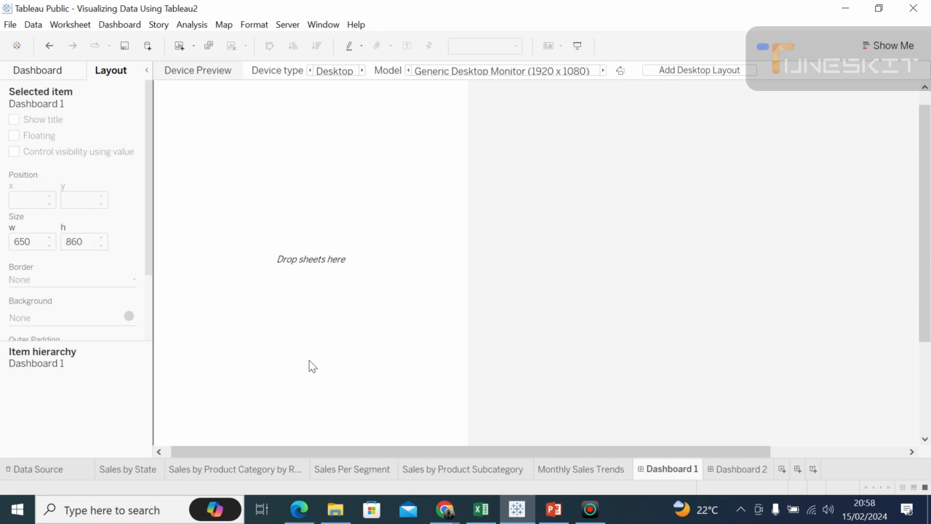
{"action": "left_click", "coordinate": [37, 76]}
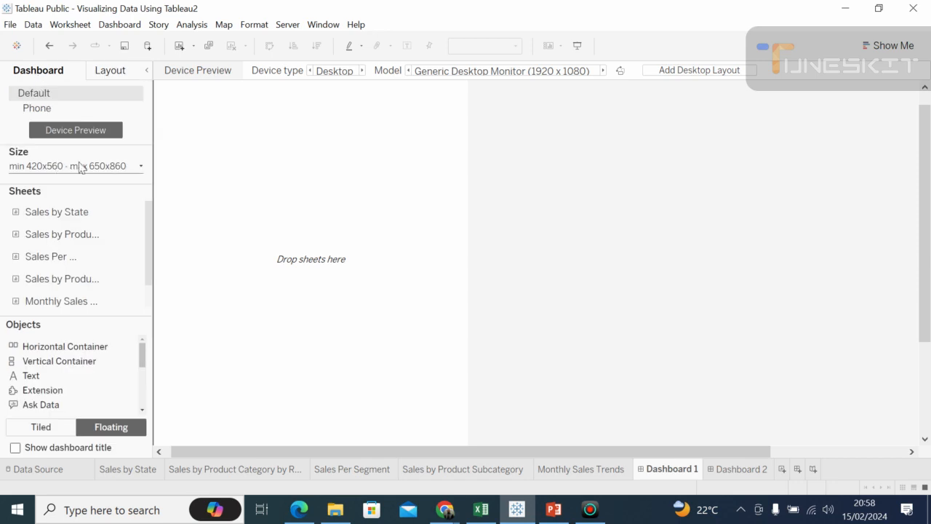
Step: Raise the dashboard's maximum width in the size range to 1750 px
{"action": "left_click", "coordinate": [142, 166]}
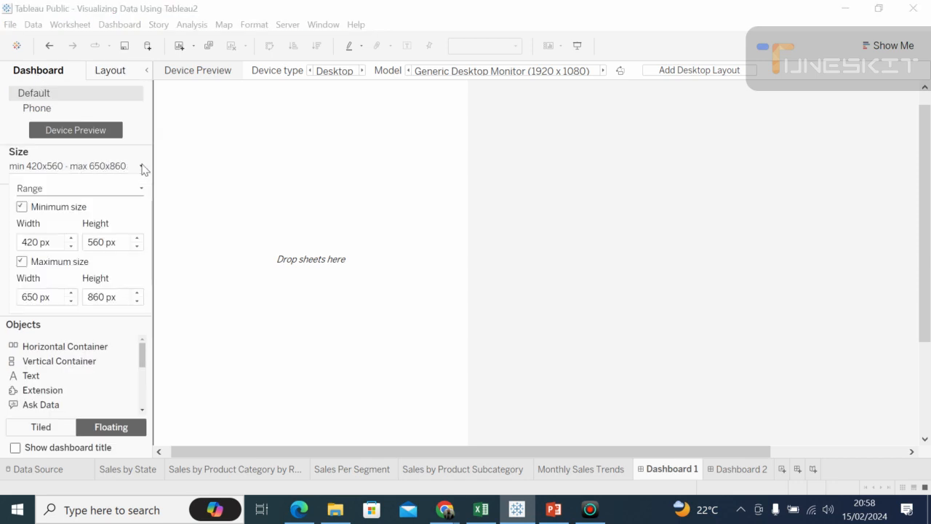
{"action": "left_click", "coordinate": [71, 293]}
{"action": "left_click", "coordinate": [71, 294]}
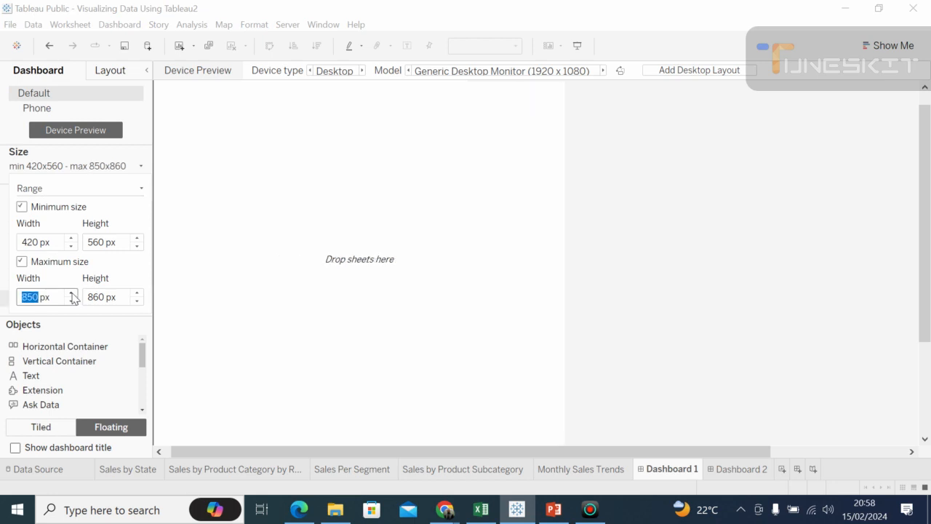
{"action": "left_click", "coordinate": [72, 293]}
{"action": "left_click", "coordinate": [71, 293]}
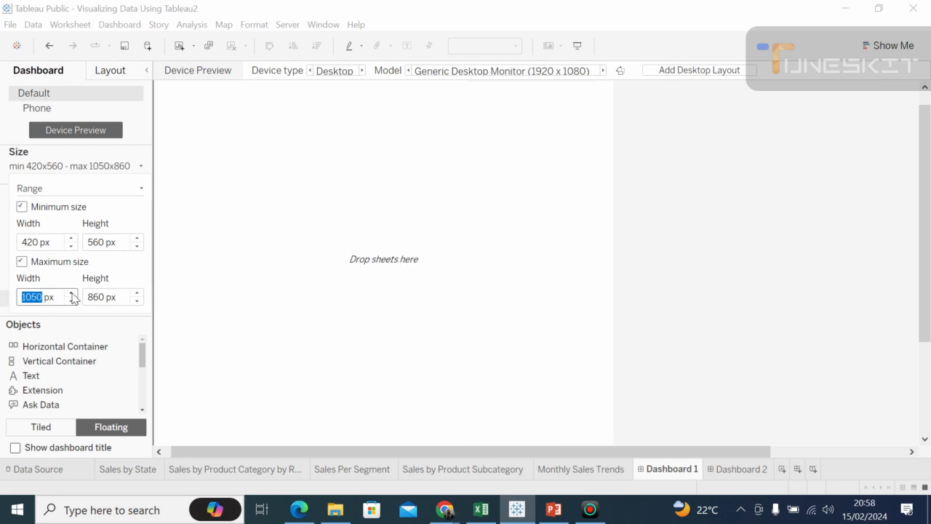
{"action": "left_click", "coordinate": [71, 293]}
{"action": "left_click", "coordinate": [72, 293]}
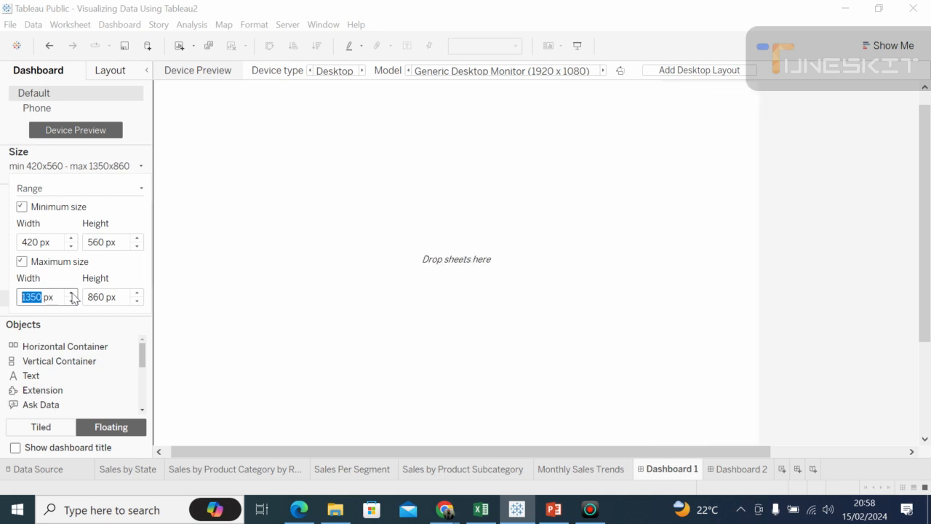
{"action": "left_click", "coordinate": [71, 293]}
{"action": "left_click", "coordinate": [71, 293]}
{"action": "left_click", "coordinate": [71, 293]}
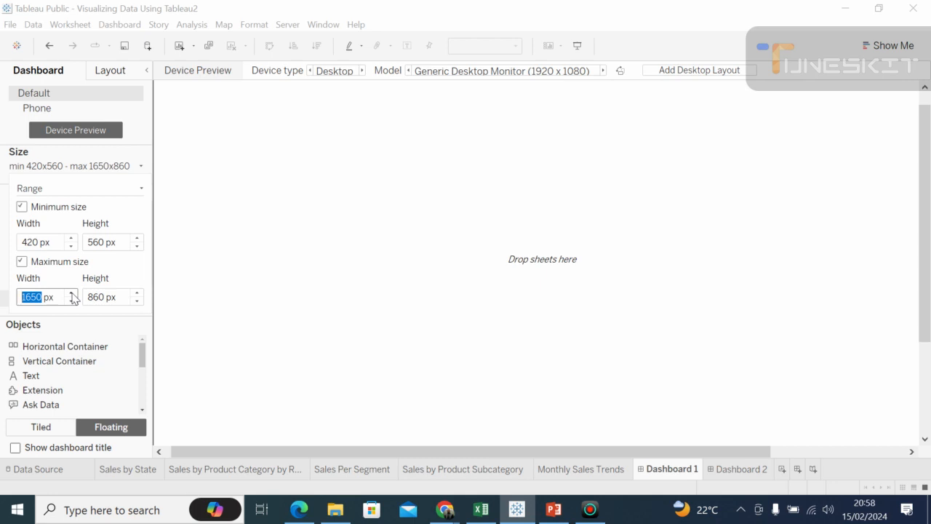
{"action": "left_click", "coordinate": [72, 294]}
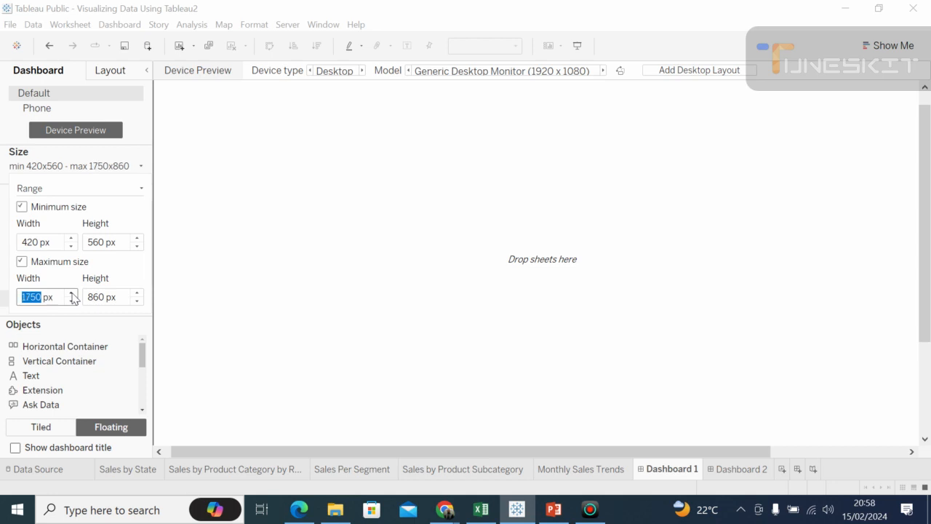
Step: Raise the dashboard's maximum height in the size range to 1560 px
{"action": "left_click", "coordinate": [136, 293]}
{"action": "left_click", "coordinate": [137, 294]}
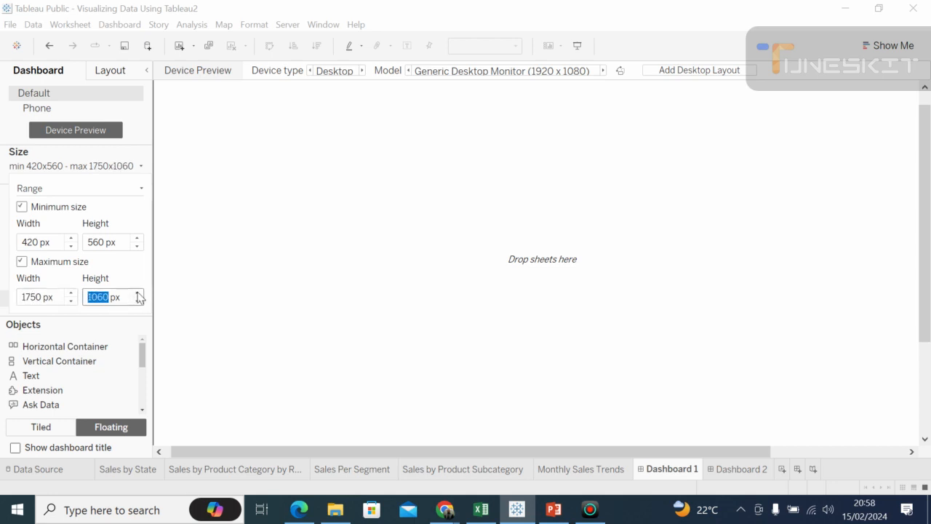
{"action": "left_click", "coordinate": [137, 293]}
{"action": "left_click", "coordinate": [137, 294]}
{"action": "left_click", "coordinate": [137, 293]}
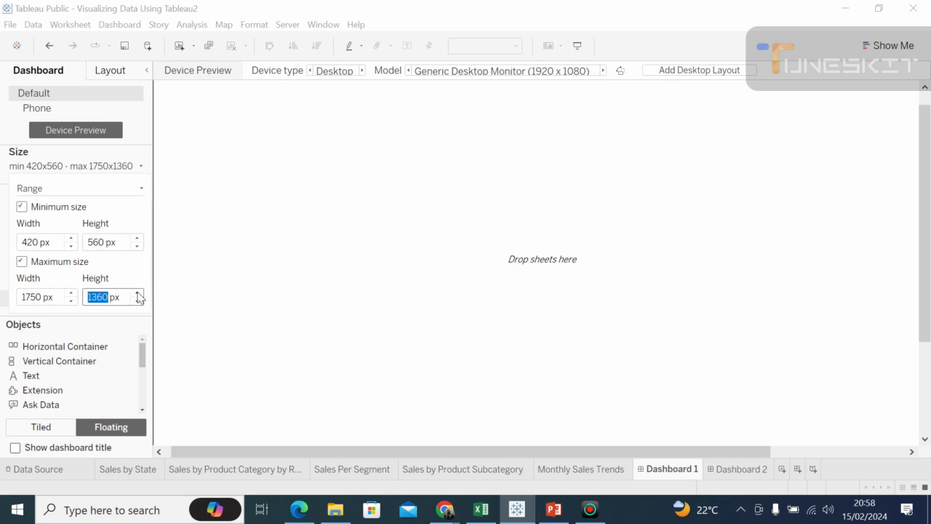
{"action": "left_click", "coordinate": [137, 294]}
{"action": "left_click", "coordinate": [136, 293]}
{"action": "left_click", "coordinate": [245, 334]}
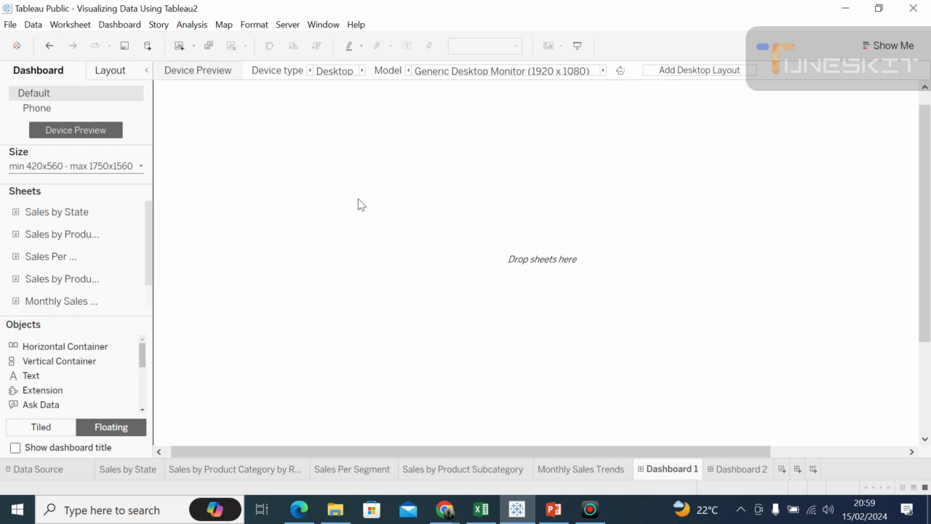
Step: Format Dashboard 1 with black as its default shading
{"action": "left_click", "coordinate": [129, 68]}
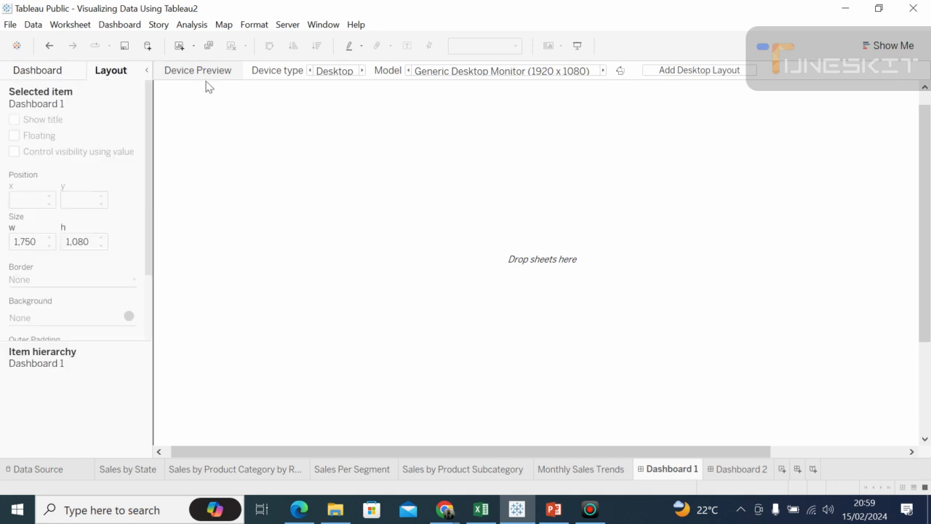
{"action": "left_click", "coordinate": [256, 25]}
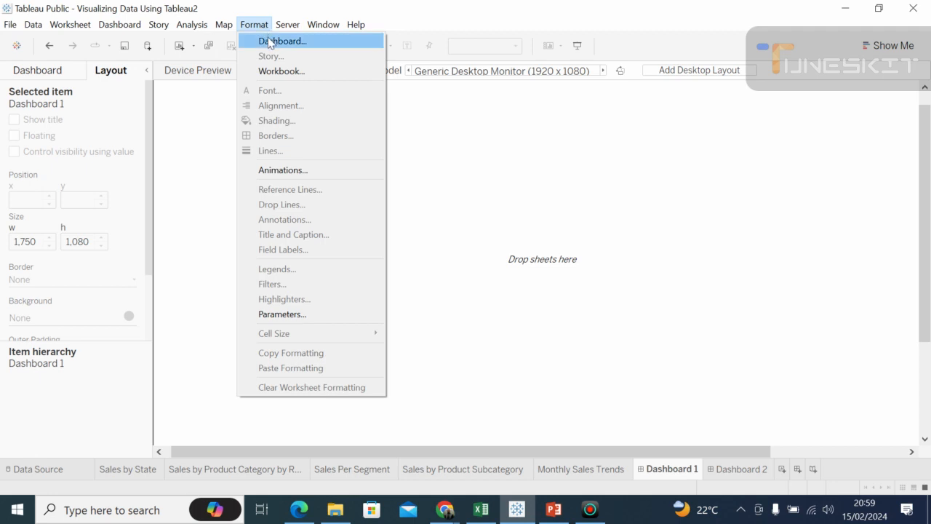
{"action": "left_click", "coordinate": [270, 42]}
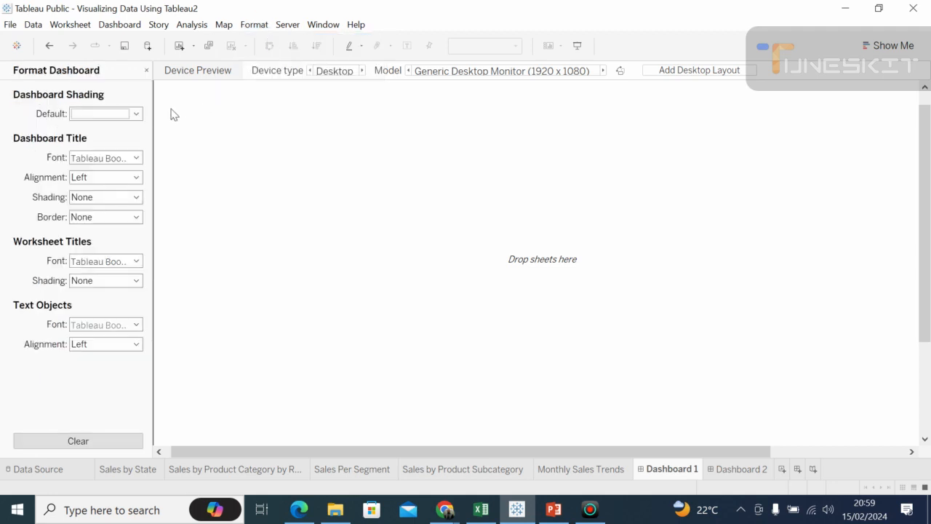
{"action": "left_click", "coordinate": [136, 114]}
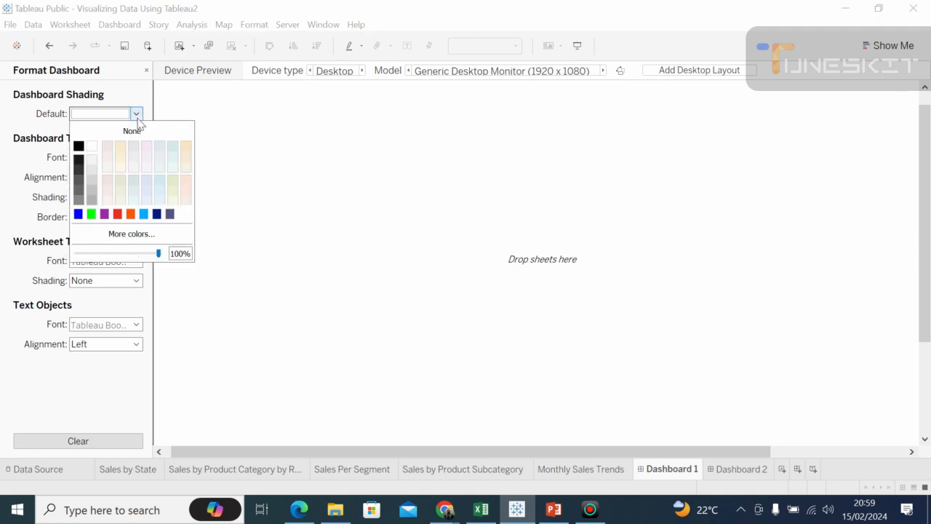
{"action": "left_click", "coordinate": [79, 146]}
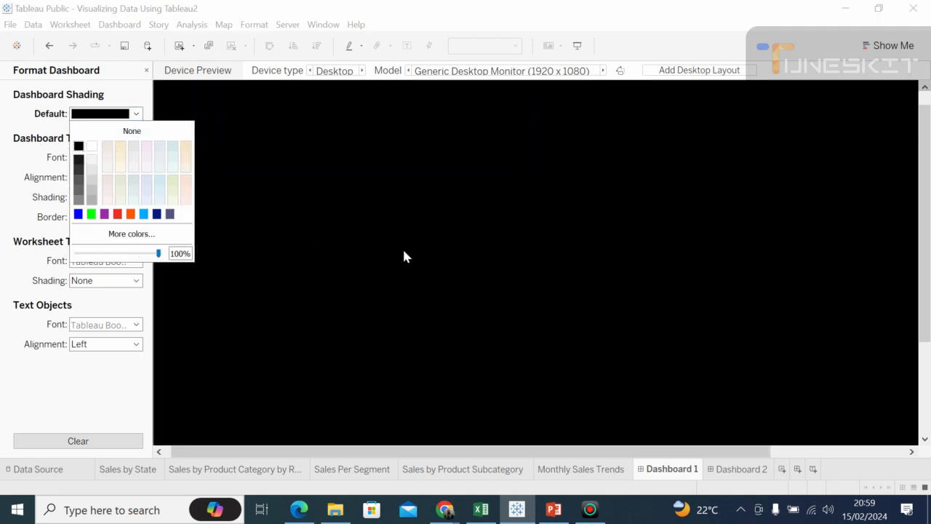
{"action": "left_click", "coordinate": [464, 265]}
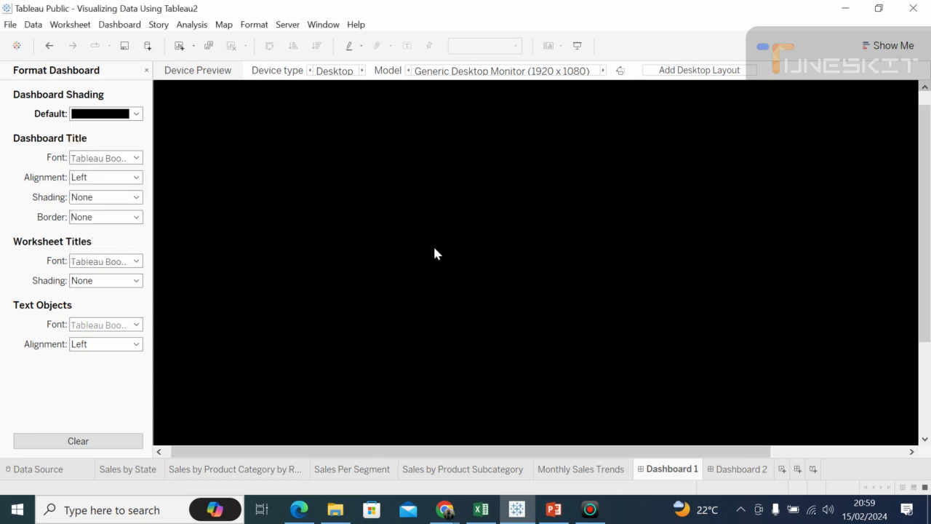
{"action": "left_click", "coordinate": [147, 71]}
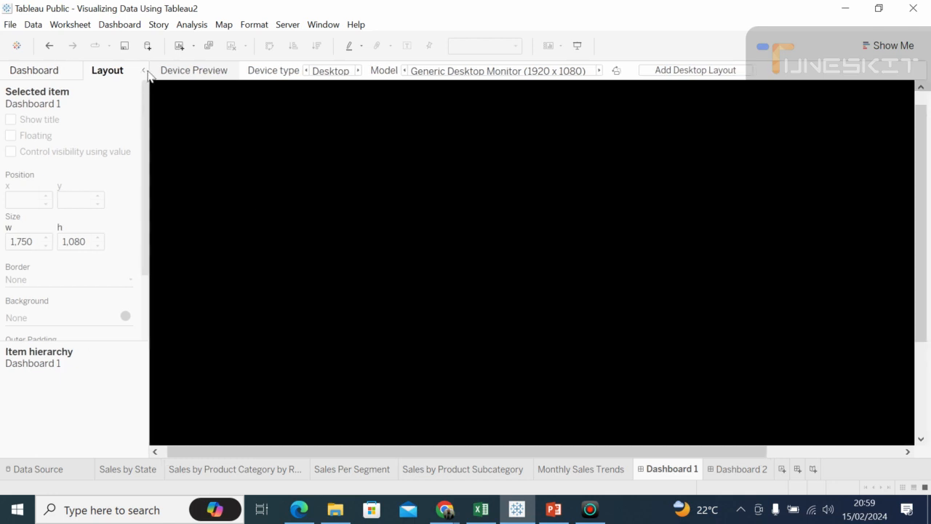
Step: Set the dashboard's maximum width to 2150 px, collapsing the side pane to check how far the black canvas extends
{"action": "left_click", "coordinate": [148, 71]}
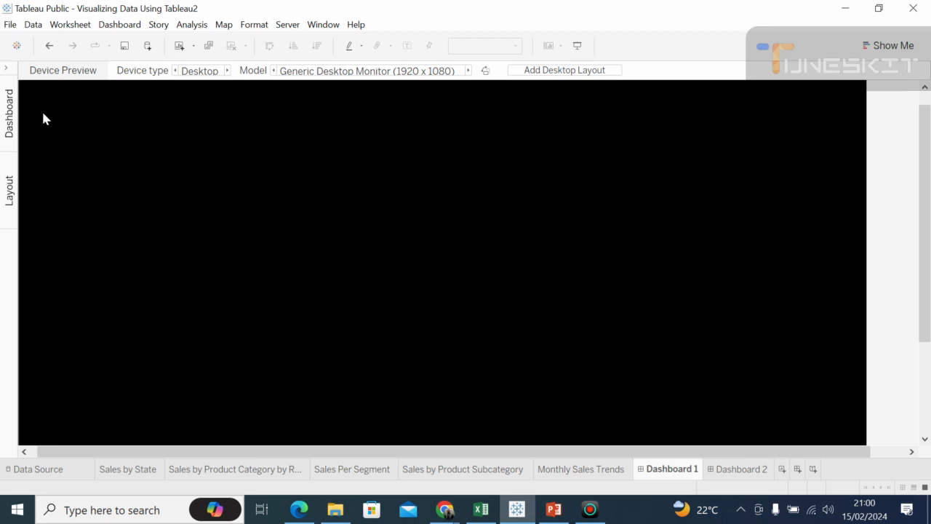
{"action": "left_click", "coordinate": [6, 69]}
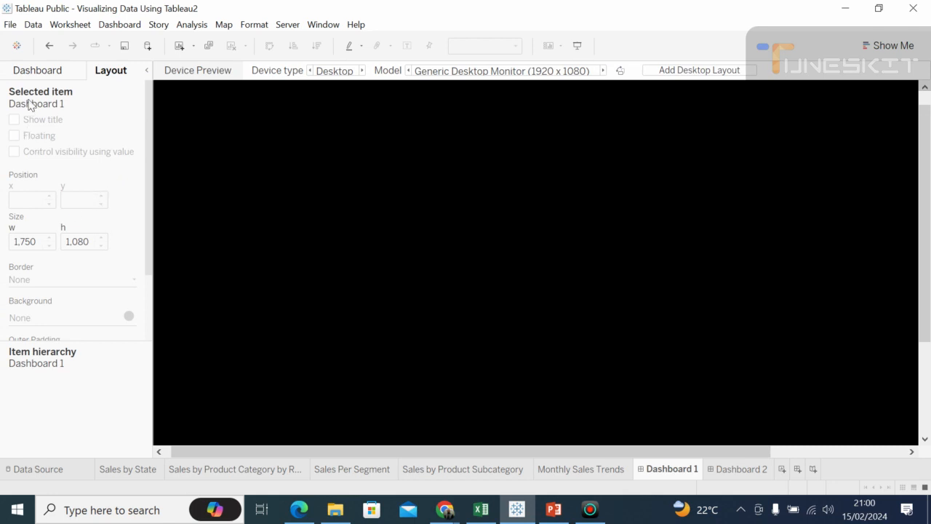
{"action": "left_click", "coordinate": [35, 71]}
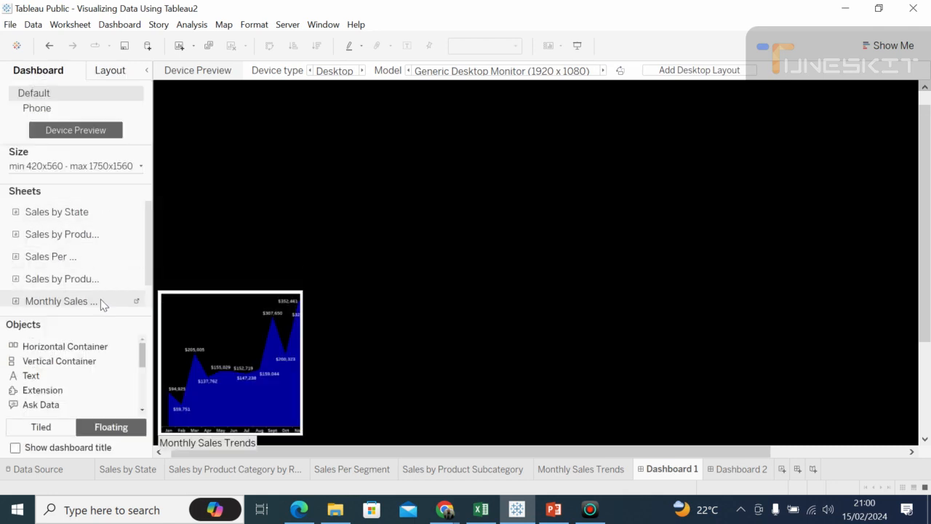
{"action": "left_click", "coordinate": [141, 166]}
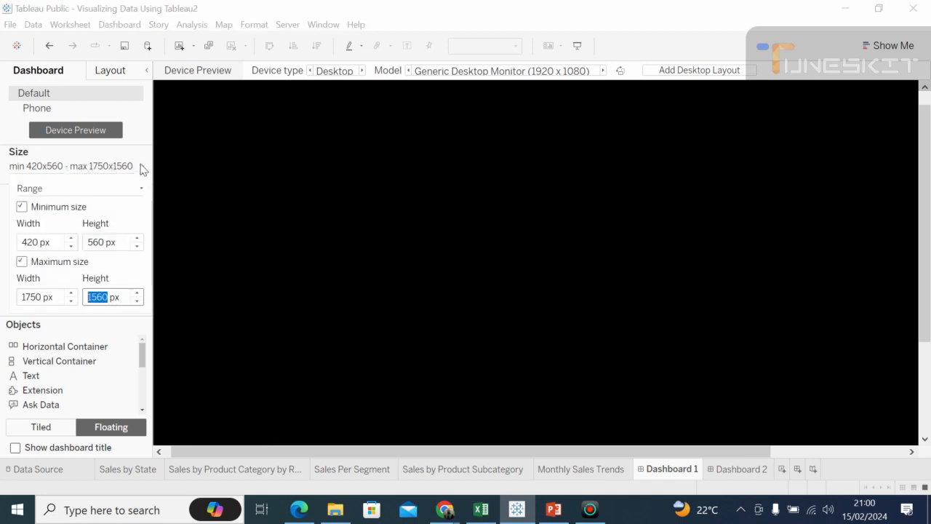
{"action": "left_click", "coordinate": [70, 294]}
{"action": "left_click", "coordinate": [70, 293]}
{"action": "left_click", "coordinate": [71, 293]}
{"action": "left_click", "coordinate": [70, 293]}
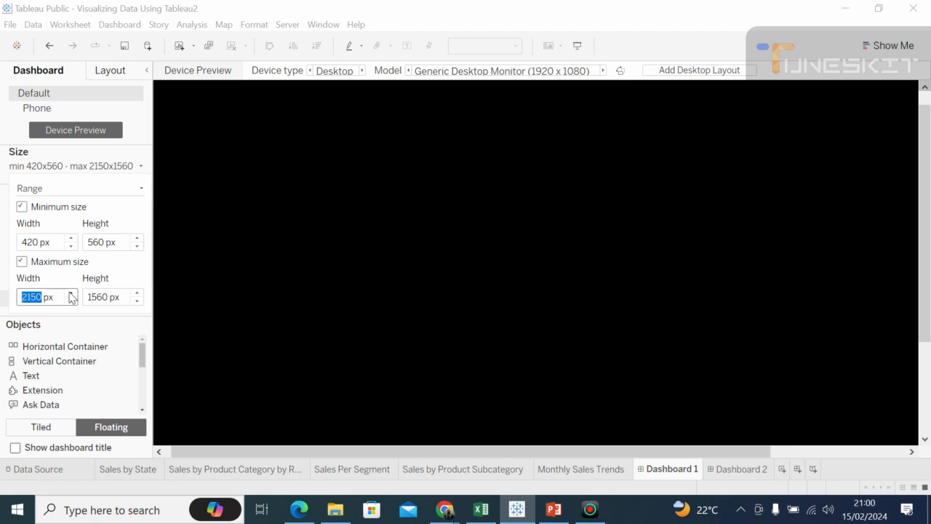
{"action": "left_click", "coordinate": [147, 71]}
{"action": "left_click", "coordinate": [147, 71]}
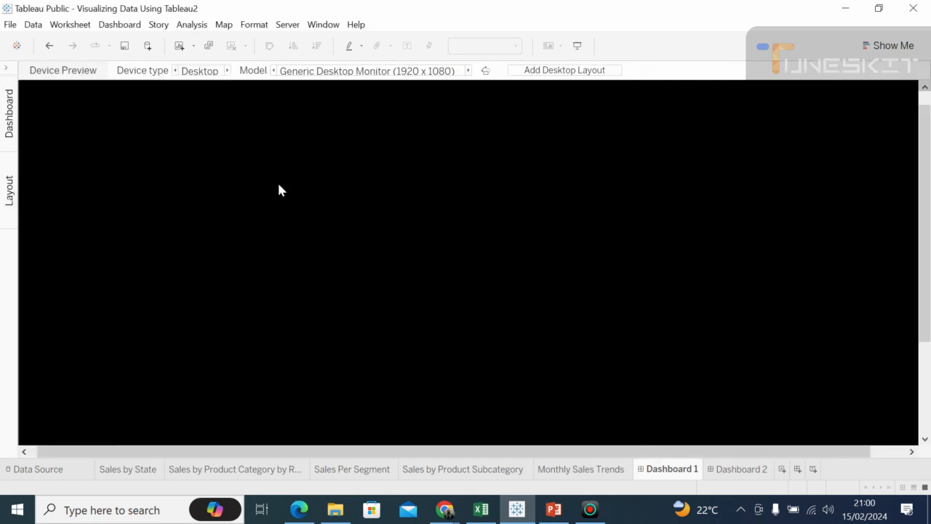
Step: Add the Sales by State sheet to the black canvas, make it taller and move it near the canvas's left edge
{"action": "left_click", "coordinate": [11, 124]}
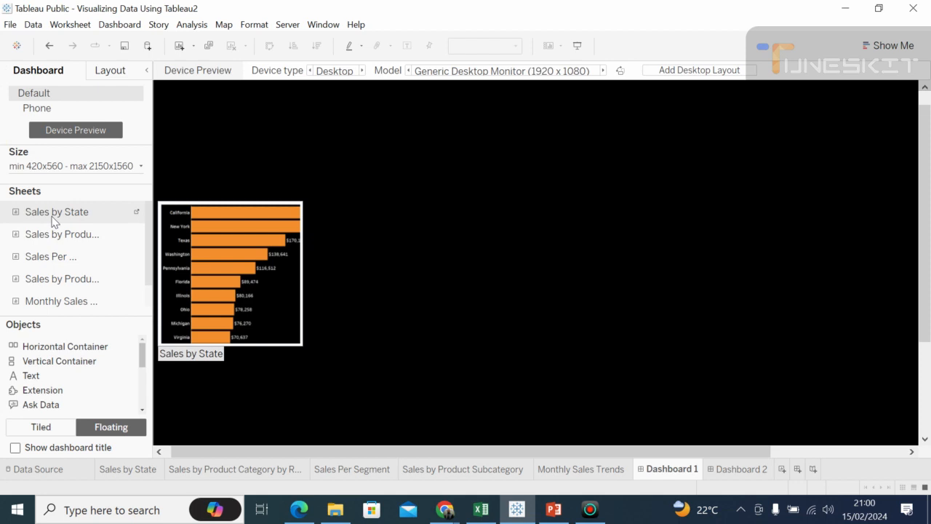
{"action": "left_click_drag", "start_coordinate": [52, 219], "coordinate": [249, 193]}
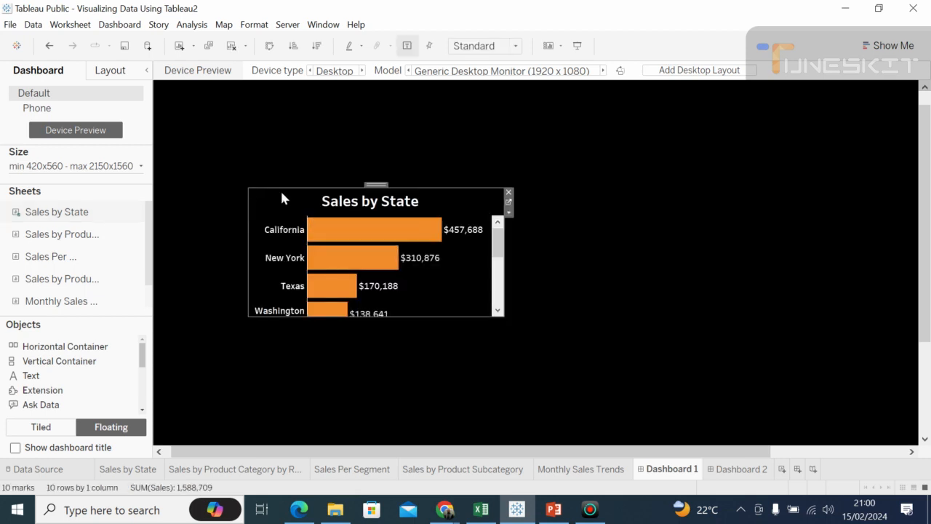
{"action": "left_click_drag", "start_coordinate": [276, 187], "coordinate": [219, 166]}
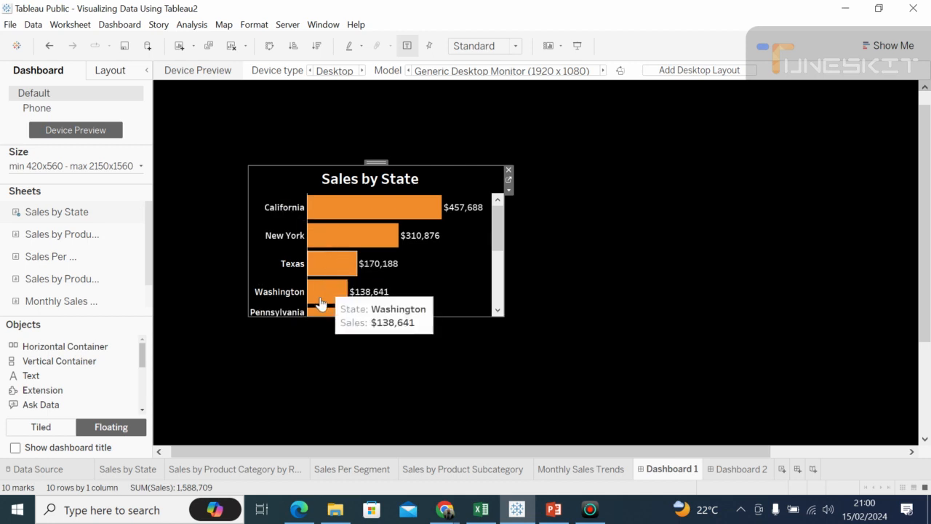
{"action": "left_click_drag", "start_coordinate": [320, 317], "coordinate": [317, 393]}
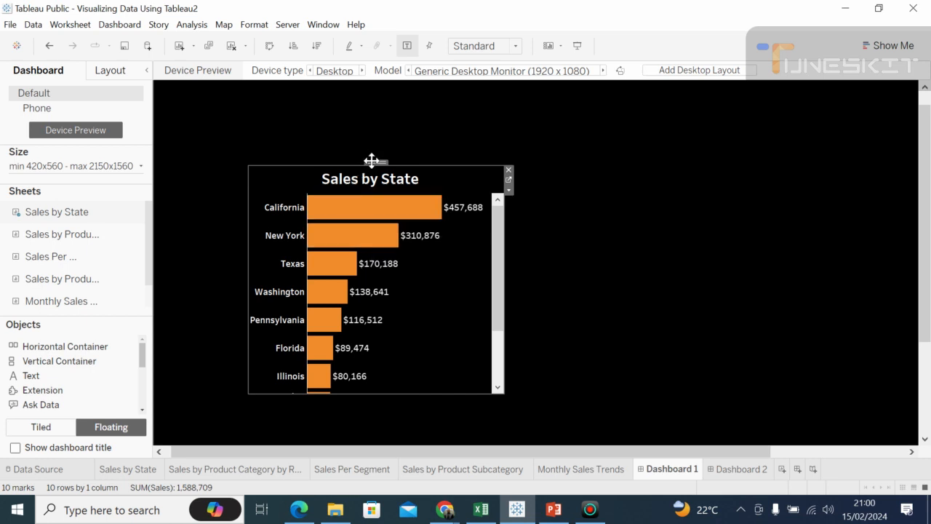
{"action": "left_click_drag", "start_coordinate": [374, 163], "coordinate": [301, 145]}
{"action": "left_click", "coordinate": [526, 259]}
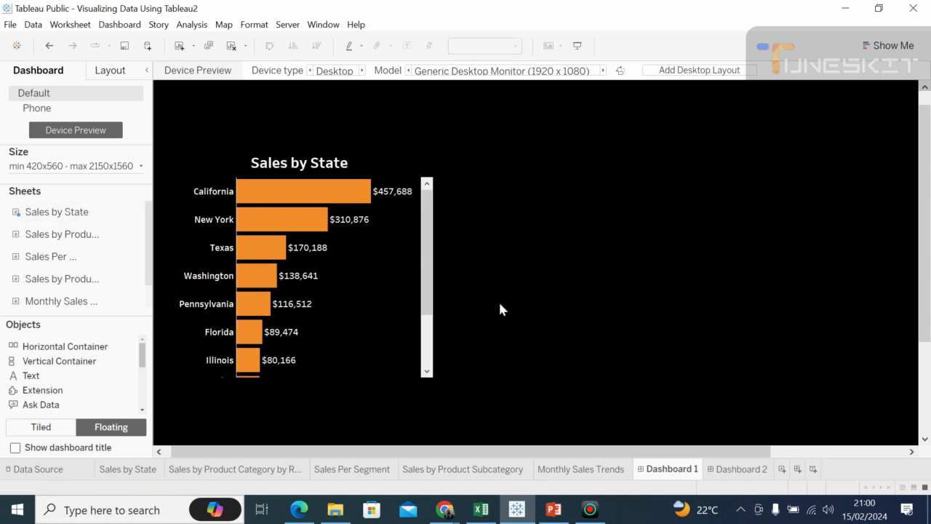
Step: Extend the lower edge of the Sales by State chart further down to fit more states
{"action": "left_click", "coordinate": [355, 375]}
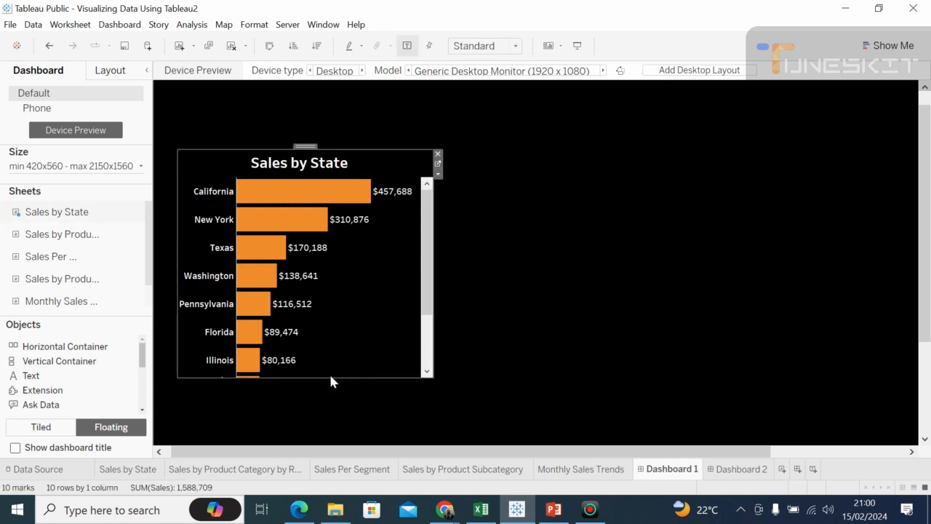
{"action": "left_click_drag", "start_coordinate": [330, 375], "coordinate": [328, 406]}
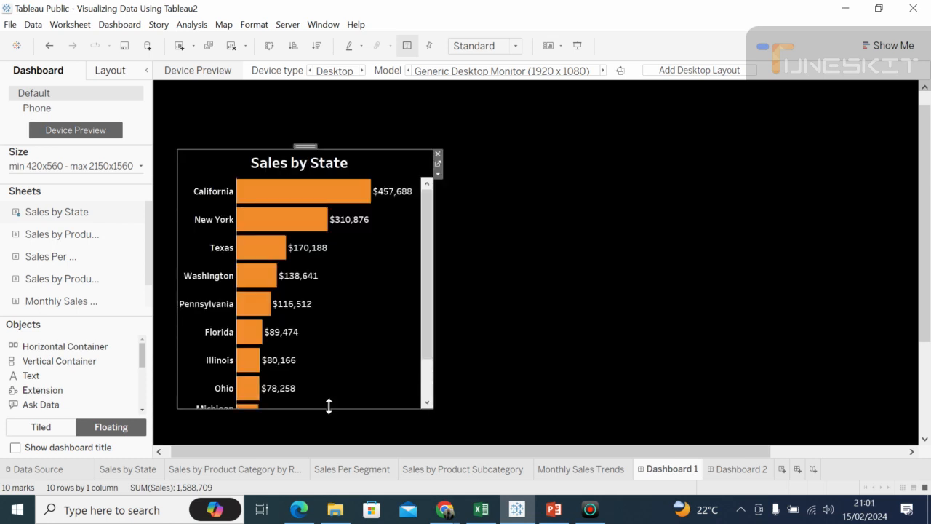
{"action": "left_click", "coordinate": [517, 259]}
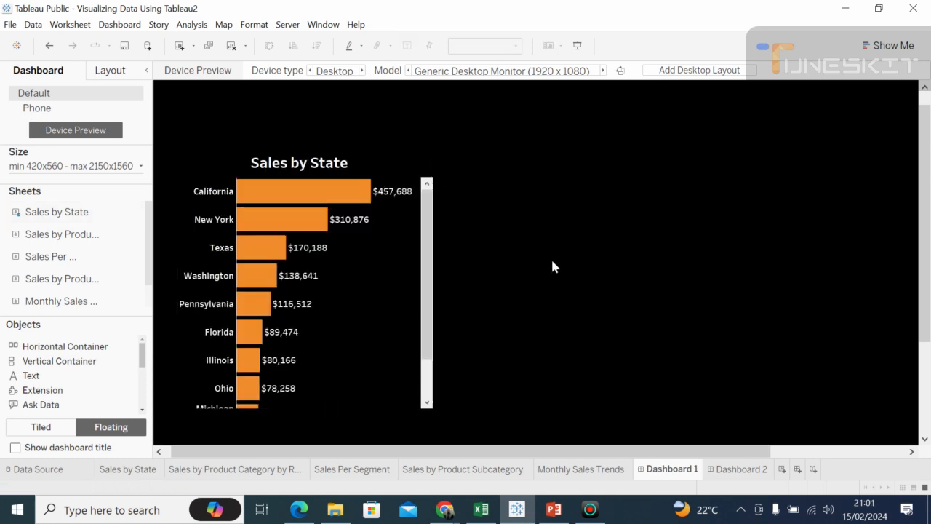
Step: Add the Sales by Product Category by Region sheet as a floating chart to the right of Sales by State
{"action": "mouse_move", "coordinate": [88, 236]}
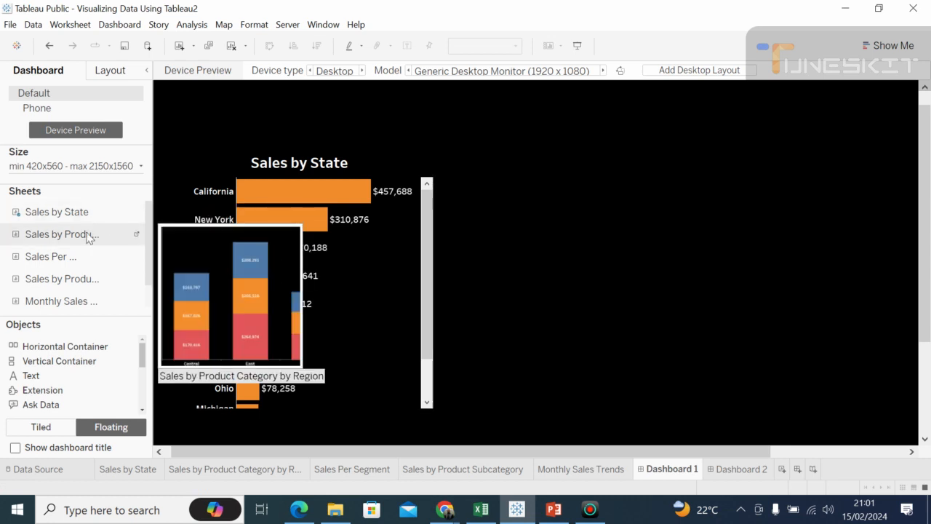
{"action": "left_click_drag", "start_coordinate": [114, 231], "coordinate": [464, 193]}
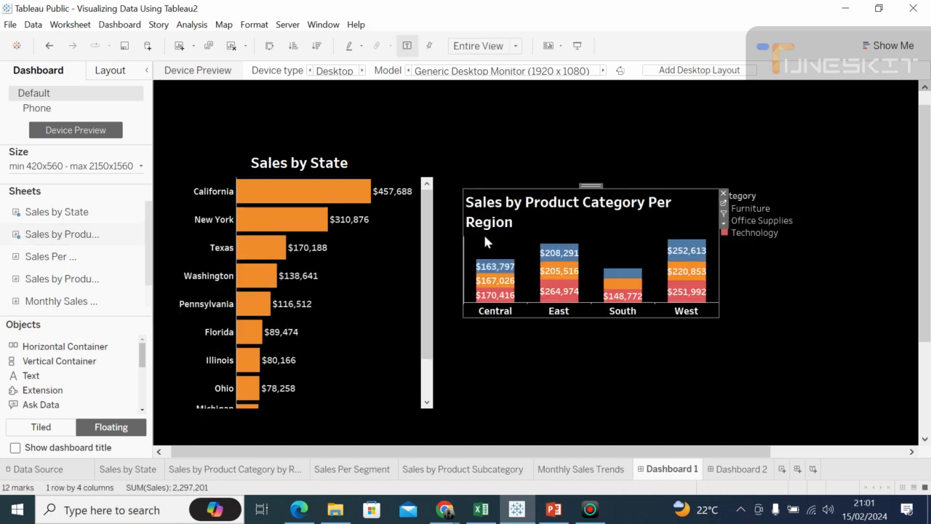
{"action": "left_click", "coordinate": [463, 152]}
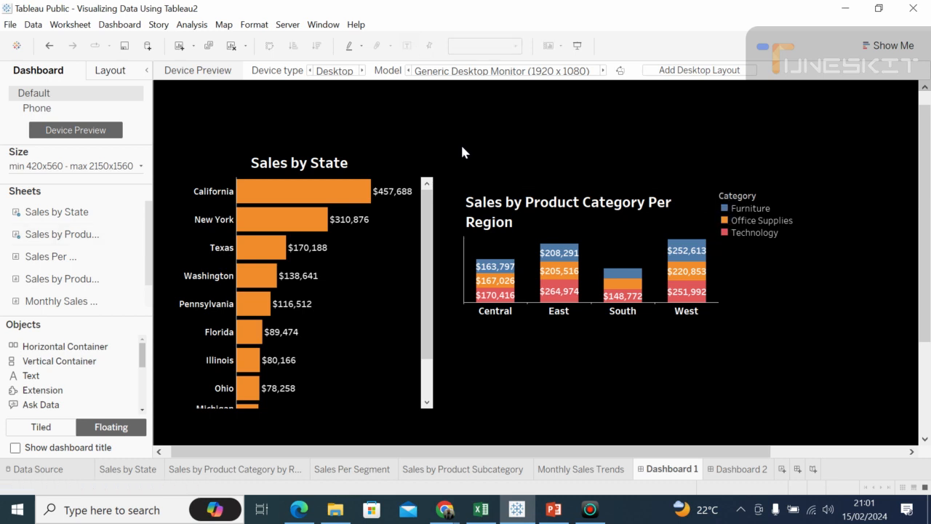
Step: Make the Sales by Product Category Per Region chart taller by raising its upper edge and extending its lower edge down
{"action": "left_click", "coordinate": [555, 195]}
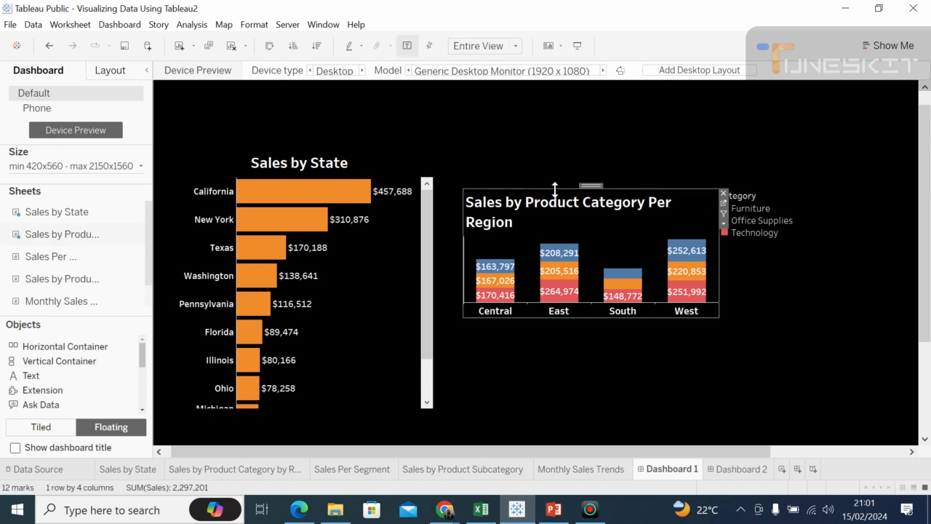
{"action": "left_click_drag", "start_coordinate": [582, 187], "coordinate": [560, 168]}
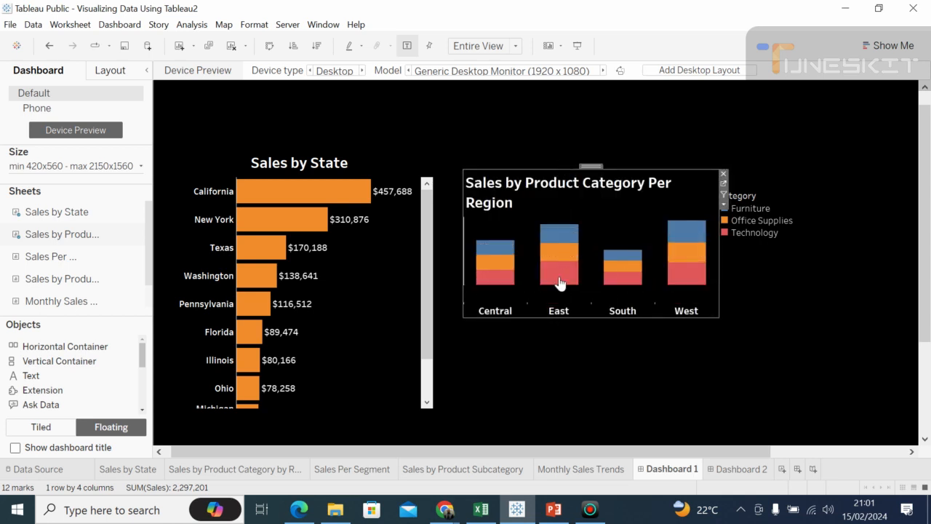
{"action": "left_click_drag", "start_coordinate": [601, 317], "coordinate": [609, 388]}
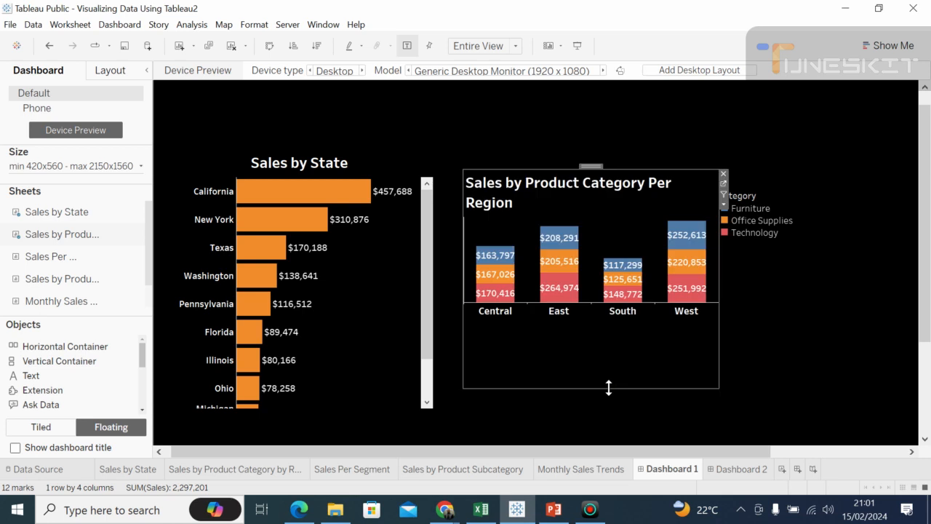
{"action": "left_click", "coordinate": [773, 360]}
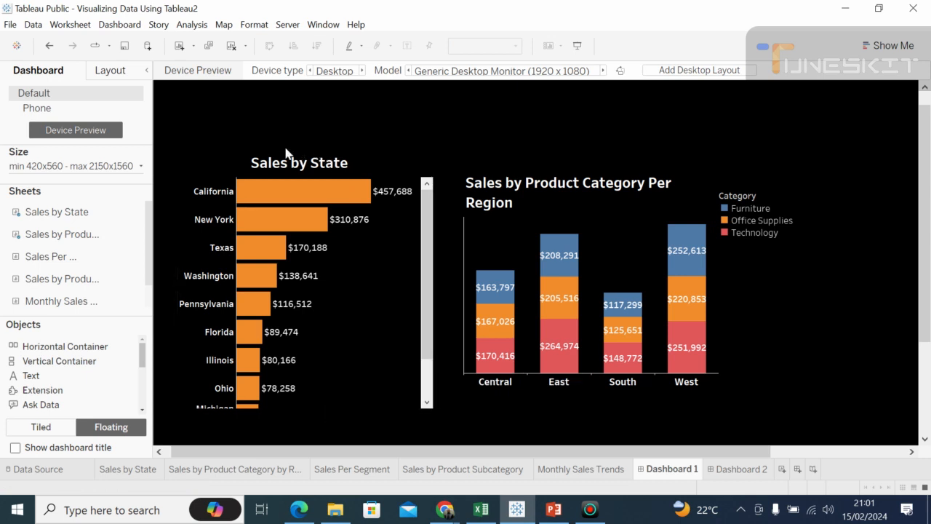
Step: Move the Sales by State chart up and slightly left, and shift the Product Category Per Region chart up and left beside it
{"action": "left_click", "coordinate": [208, 172]}
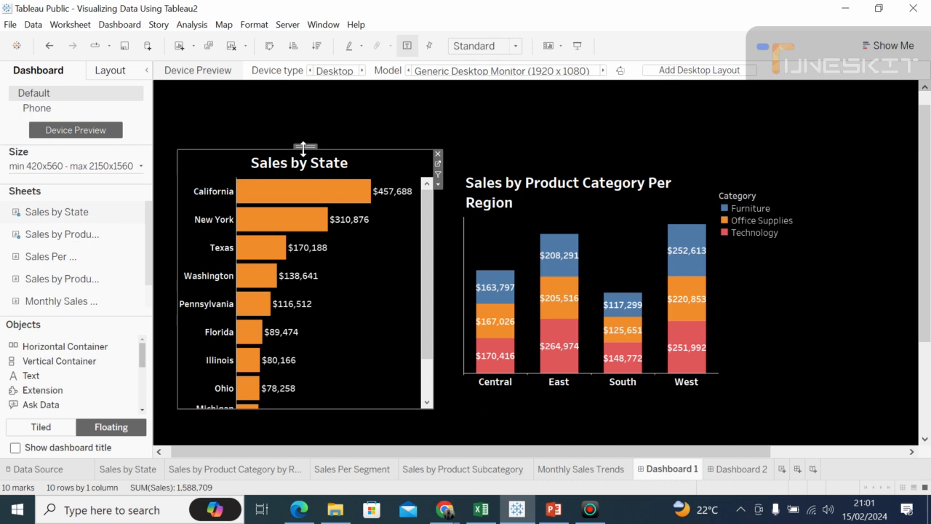
{"action": "left_click_drag", "start_coordinate": [306, 145], "coordinate": [300, 108]}
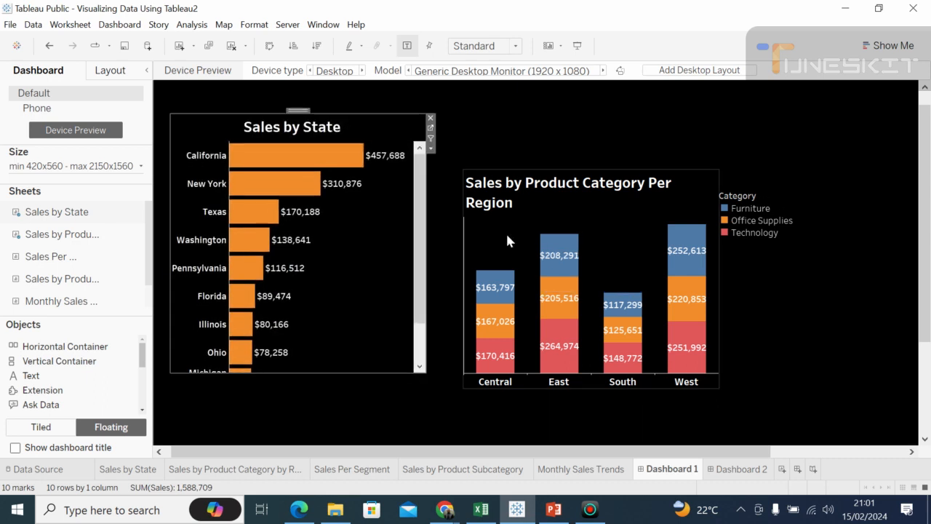
{"action": "left_click", "coordinate": [506, 241]}
{"action": "left_click_drag", "start_coordinate": [591, 167], "coordinate": [561, 152]}
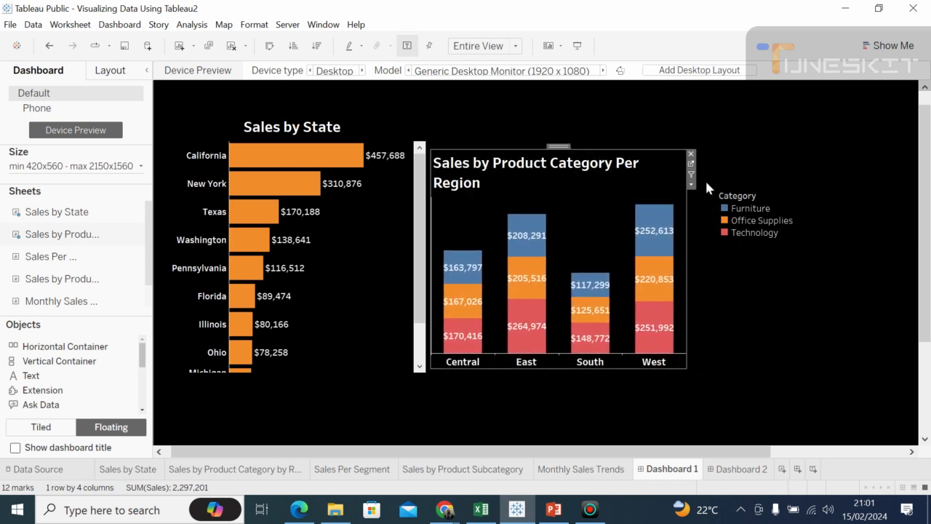
Step: Remove the Category colour legend from the dashboard
{"action": "left_click", "coordinate": [751, 209]}
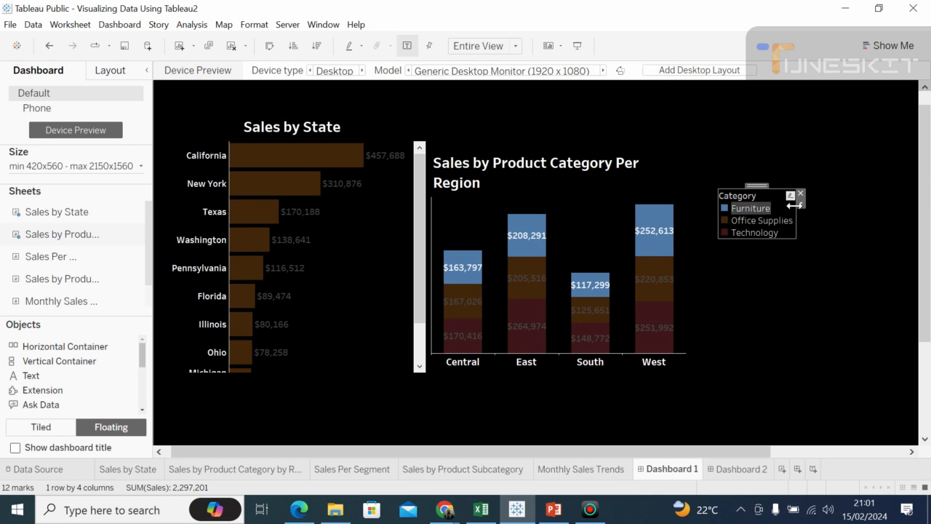
{"action": "left_click", "coordinate": [800, 194]}
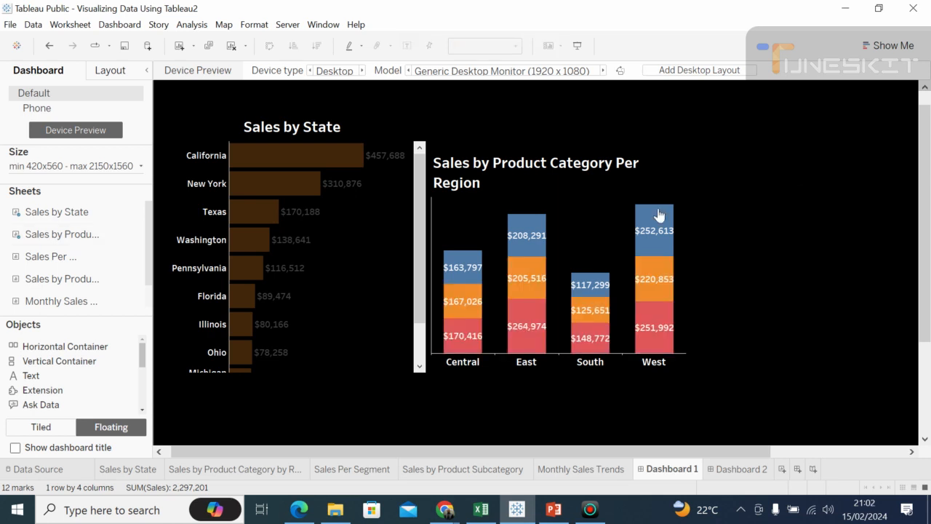
{"action": "left_click", "coordinate": [408, 182]}
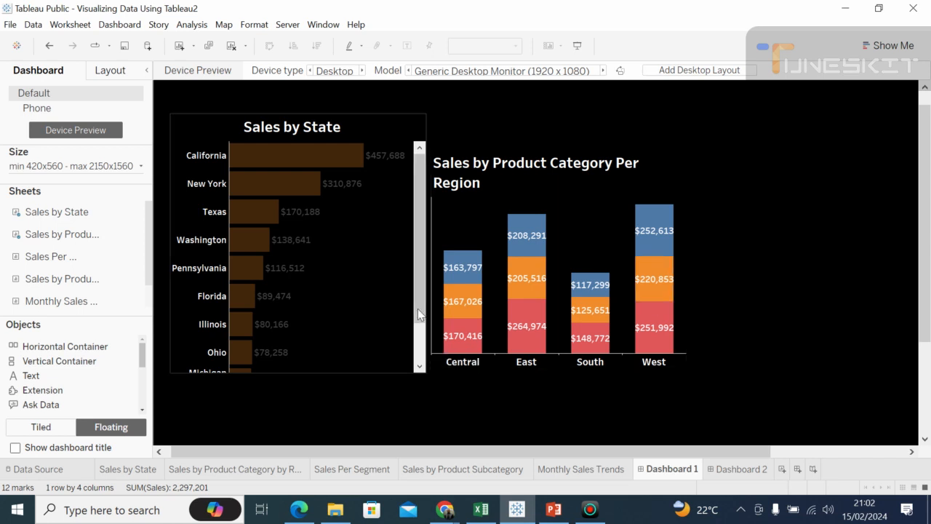
{"action": "left_click", "coordinate": [419, 151]}
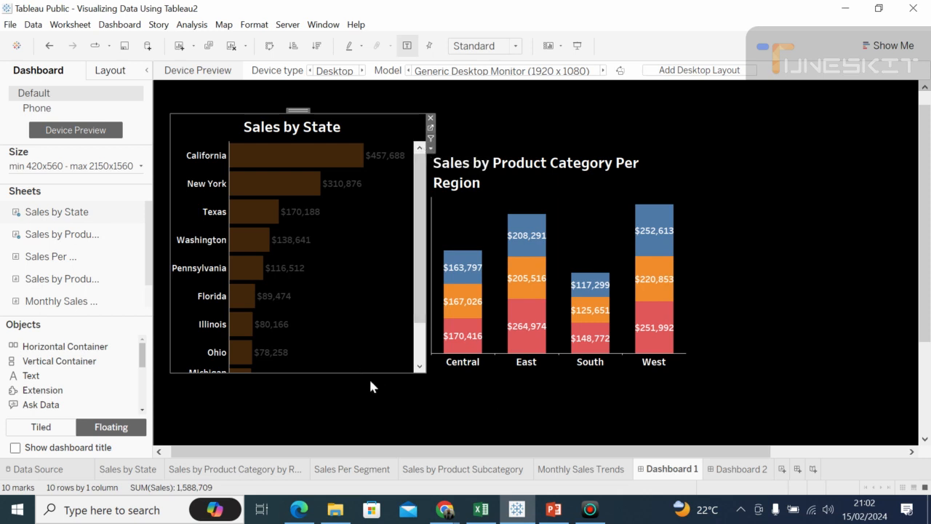
{"action": "left_click", "coordinate": [735, 304]}
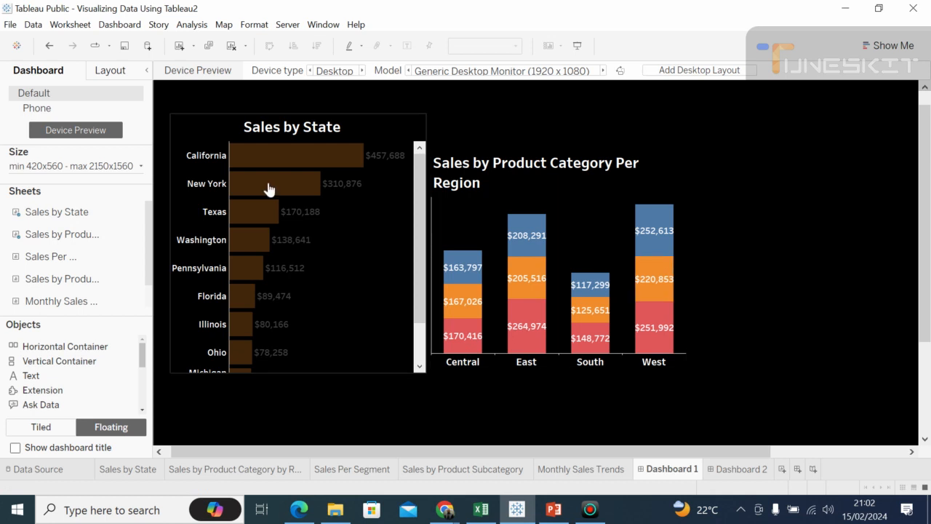
Step: Shorten the Sales by State chart by lowering its upper edge and raising its lower edge
{"action": "left_click", "coordinate": [189, 128]}
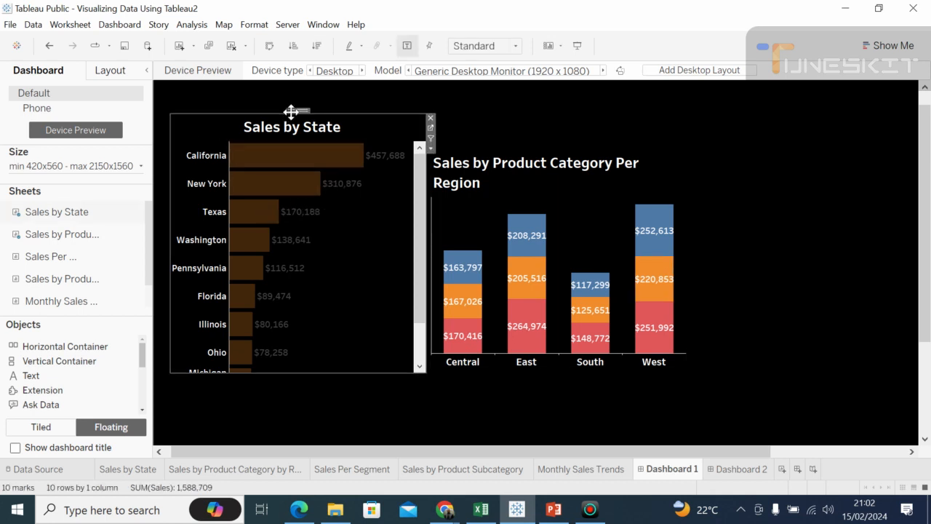
{"action": "left_click_drag", "start_coordinate": [219, 112], "coordinate": [220, 135]}
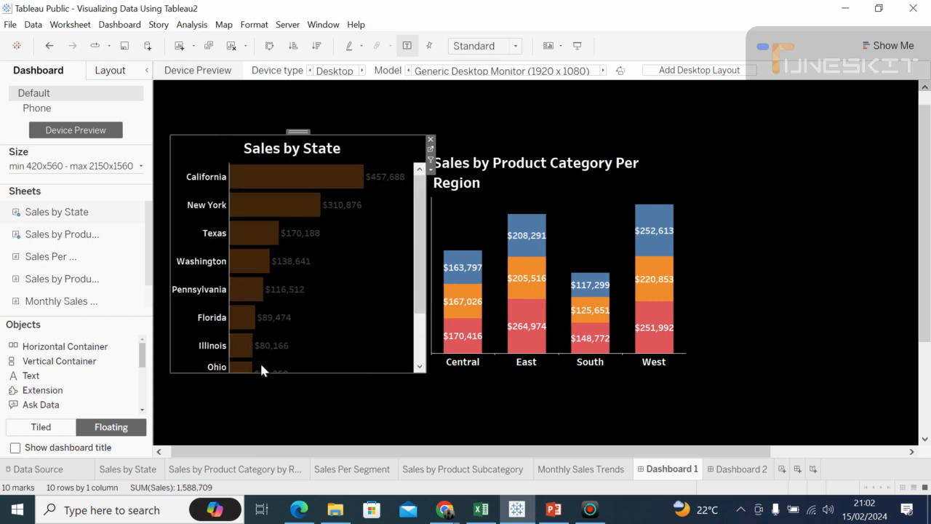
{"action": "left_click_drag", "start_coordinate": [269, 372], "coordinate": [269, 353]}
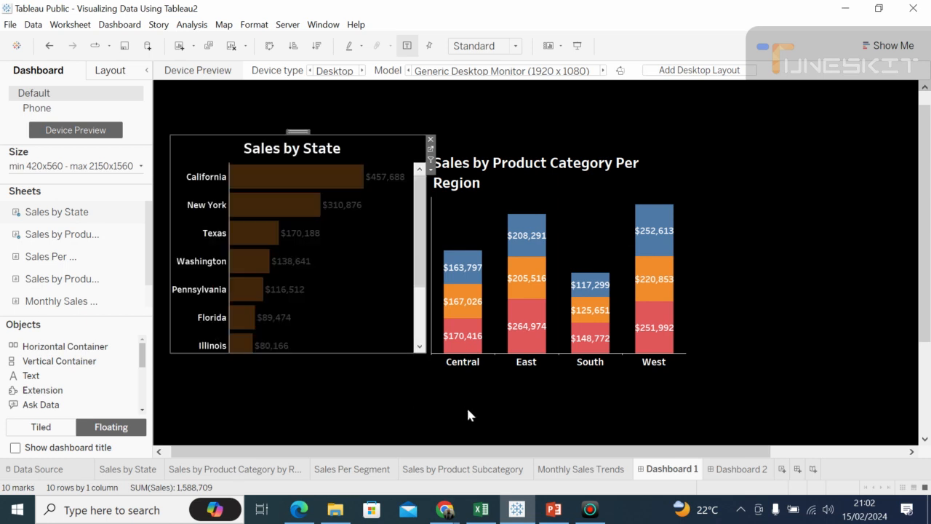
Step: Raise the lower edge of the Product Category Per Region chart to roughly line up with the bottom of Sales by State
{"action": "left_click", "coordinate": [568, 368]}
{"action": "left_click_drag", "start_coordinate": [568, 368], "coordinate": [566, 356]}
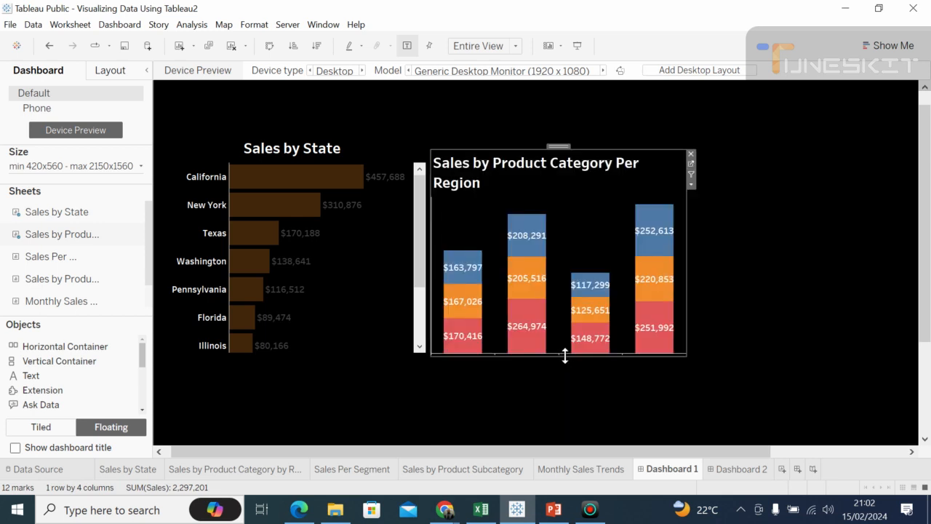
{"action": "left_click", "coordinate": [793, 309]}
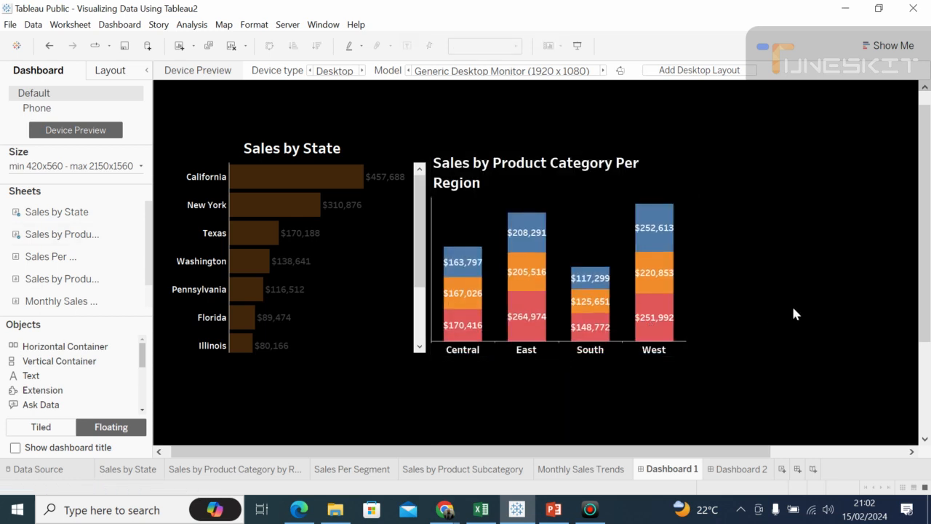
Step: Add the Monthly Sales Trends sheet as a floating chart to the right of the Product Category Per Region chart
{"action": "double_click", "coordinate": [67, 295]}
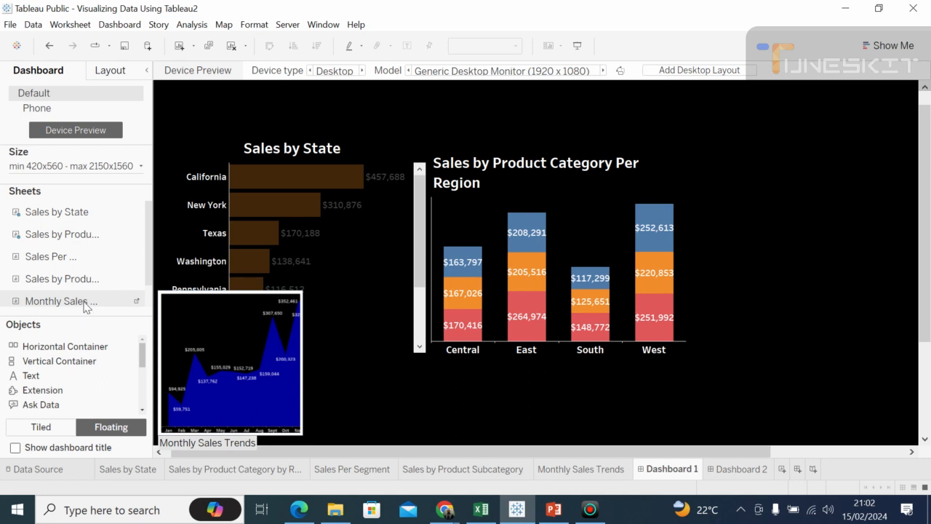
{"action": "left_click_drag", "start_coordinate": [85, 304], "coordinate": [684, 185]}
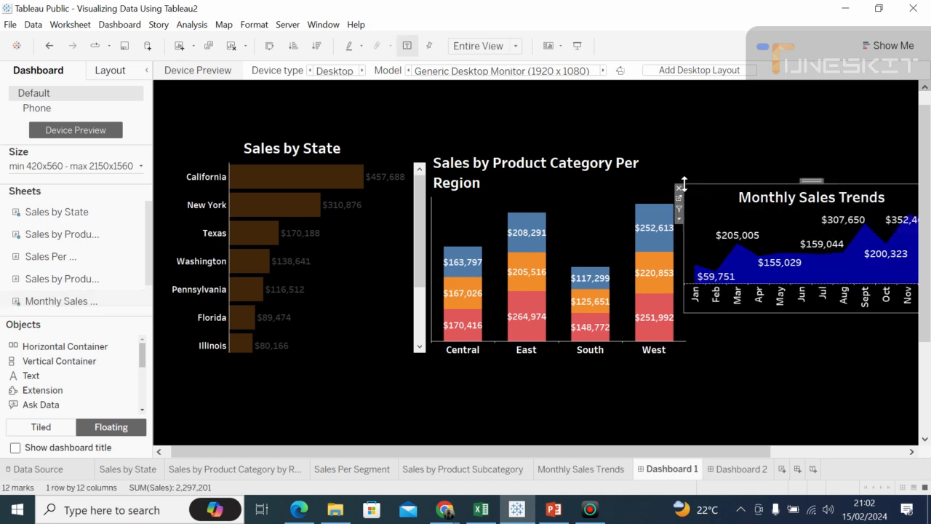
{"action": "left_click", "coordinate": [911, 453]}
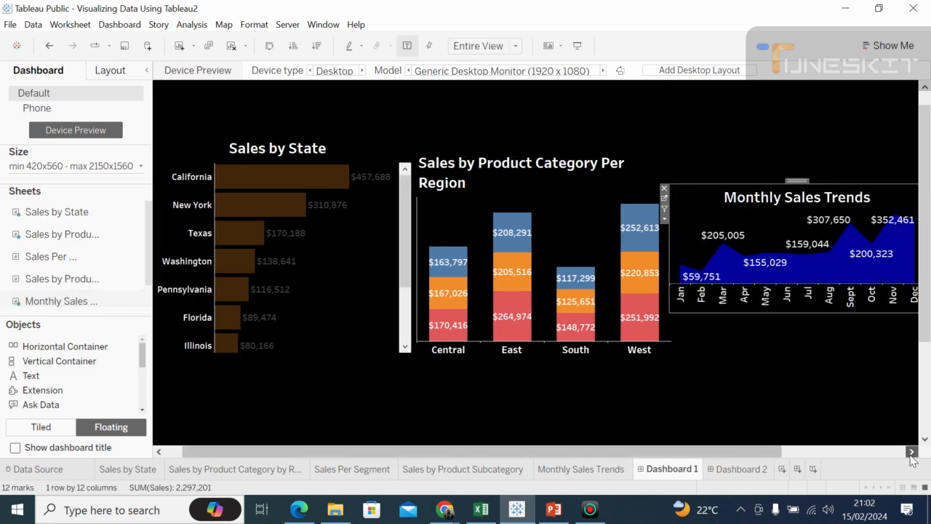
{"action": "left_click", "coordinate": [911, 454]}
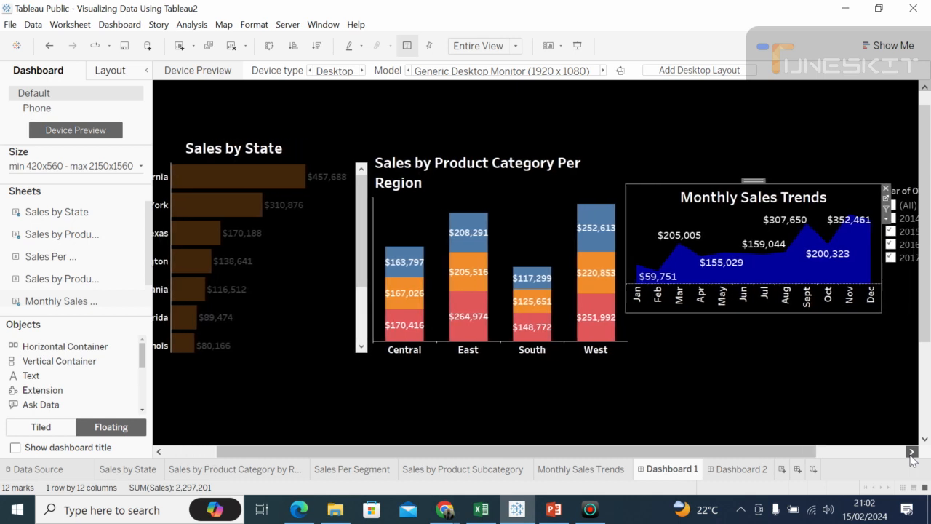
{"action": "left_click", "coordinate": [911, 453]}
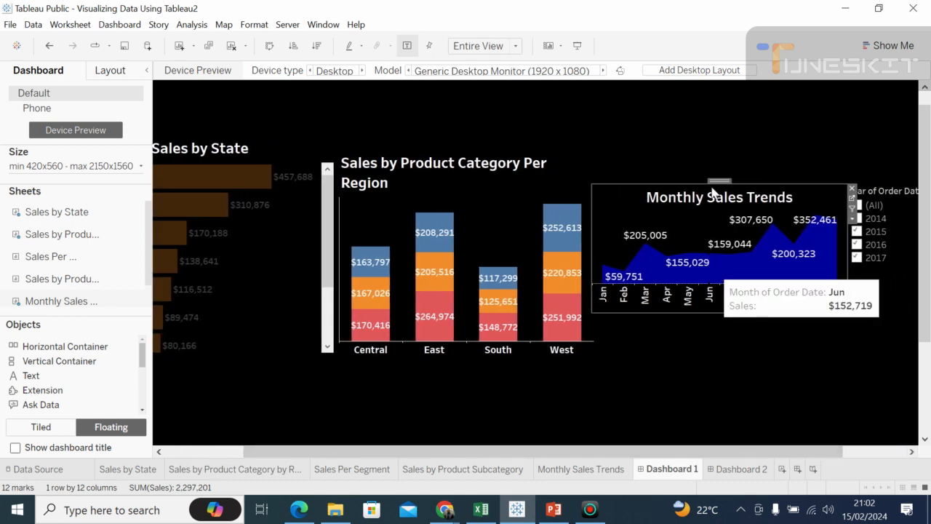
Step: Make the Monthly Sales Trends chart taller at both ends to match the neighbouring chart, and clear its April highlight by selecting the September mark
{"action": "left_click_drag", "start_coordinate": [713, 185], "coordinate": [708, 154]}
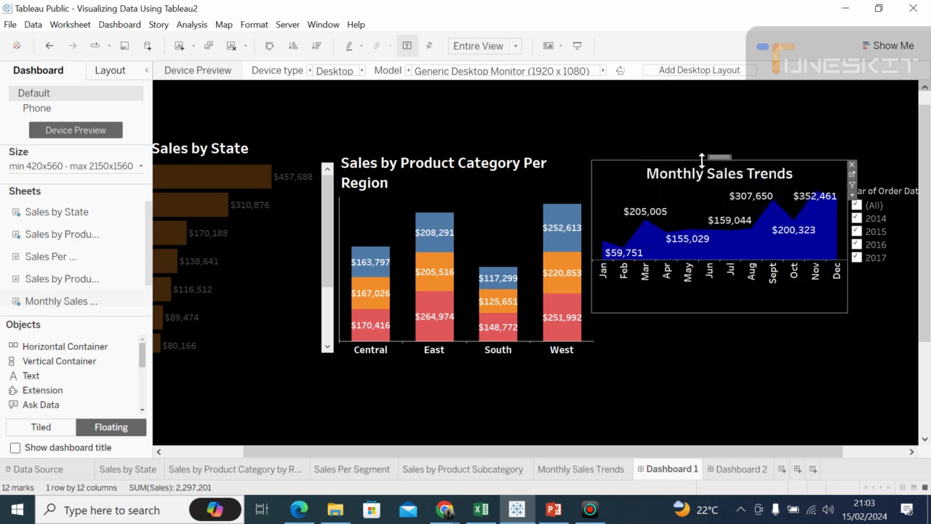
{"action": "left_click", "coordinate": [673, 309]}
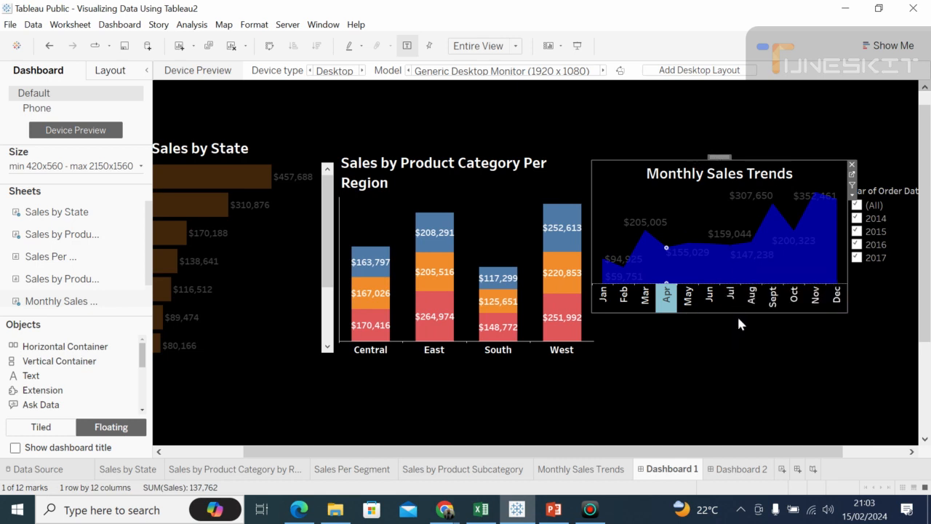
{"action": "left_click", "coordinate": [738, 343]}
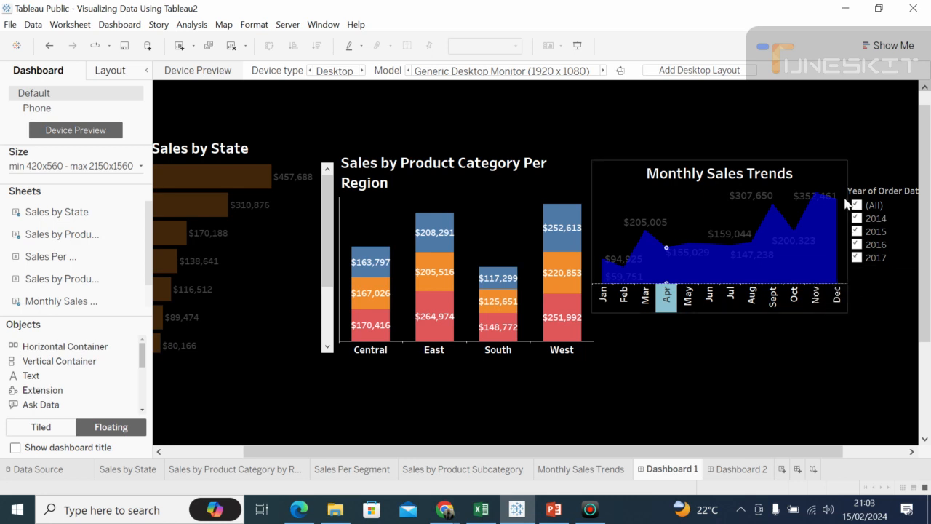
{"action": "left_click", "coordinate": [836, 176]}
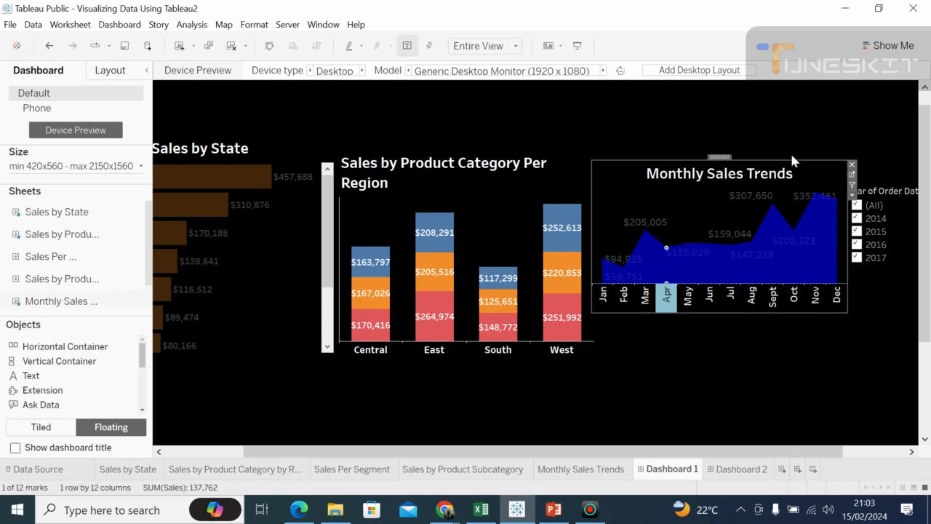
{"action": "left_click_drag", "start_coordinate": [792, 156], "coordinate": [784, 144]}
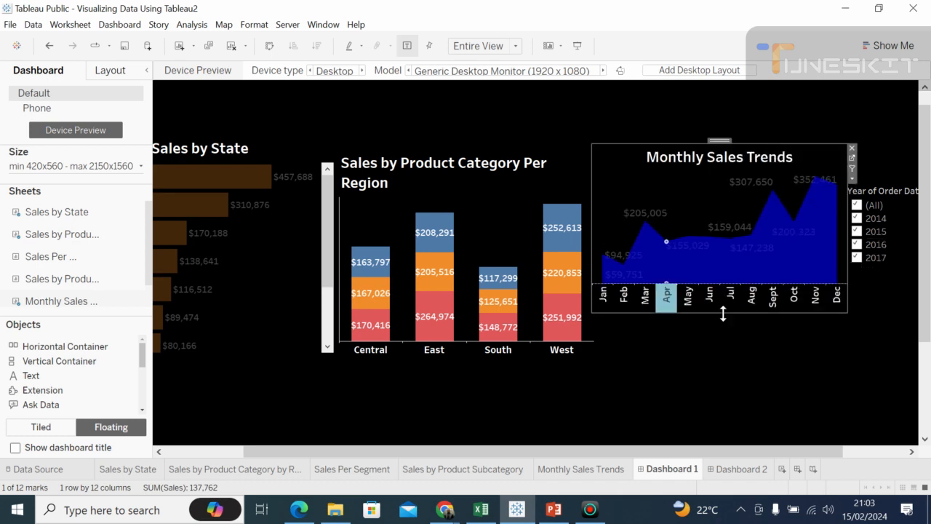
{"action": "left_click_drag", "start_coordinate": [723, 313], "coordinate": [720, 346]}
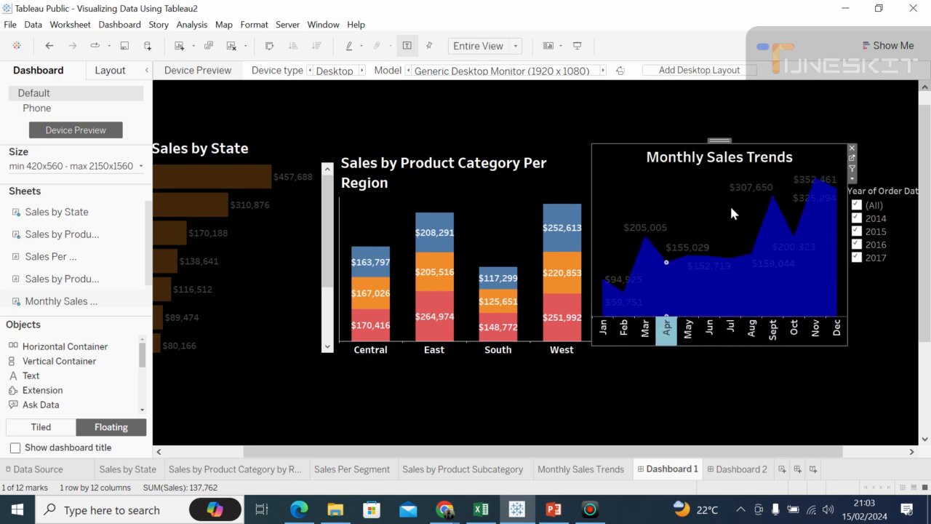
{"action": "left_click", "coordinate": [771, 203]}
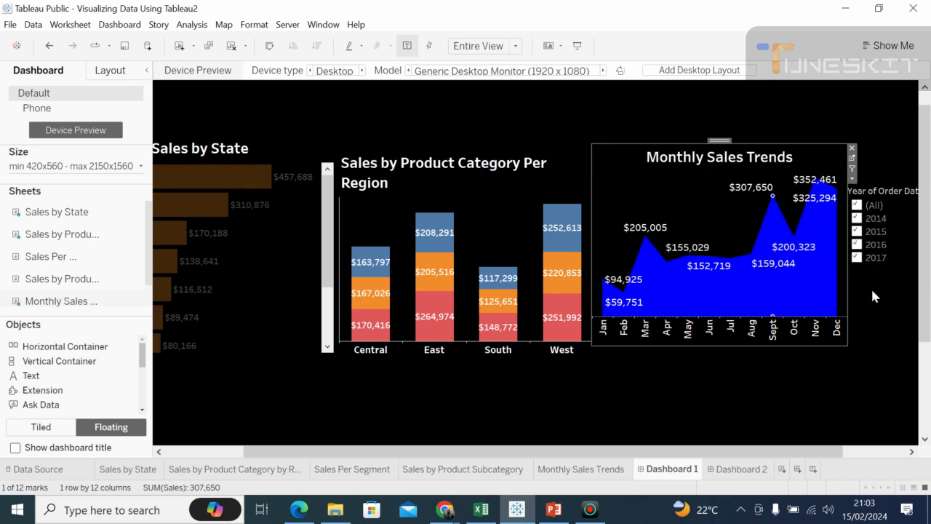
Step: Remove the Year of Order Date filter card beside Monthly Sales Trends from the dashboard
{"action": "left_click", "coordinate": [877, 311]}
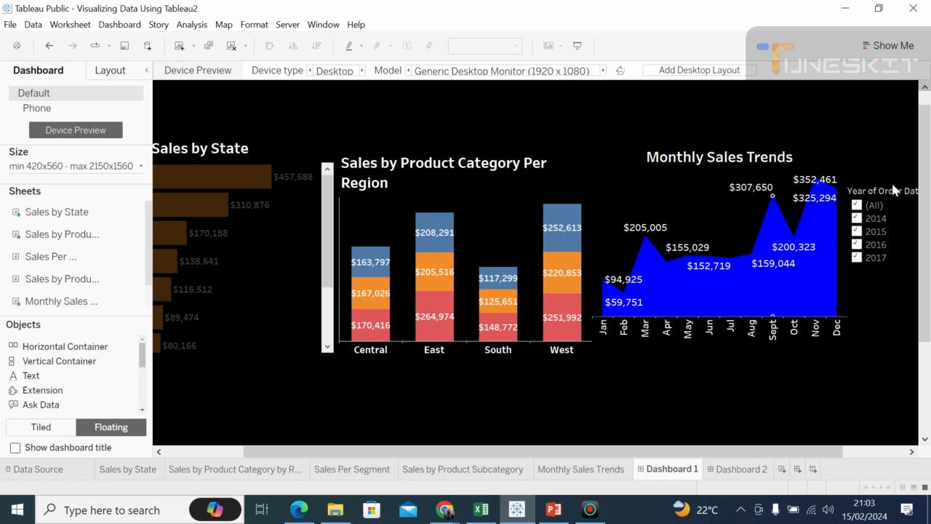
{"action": "left_click", "coordinate": [909, 192]}
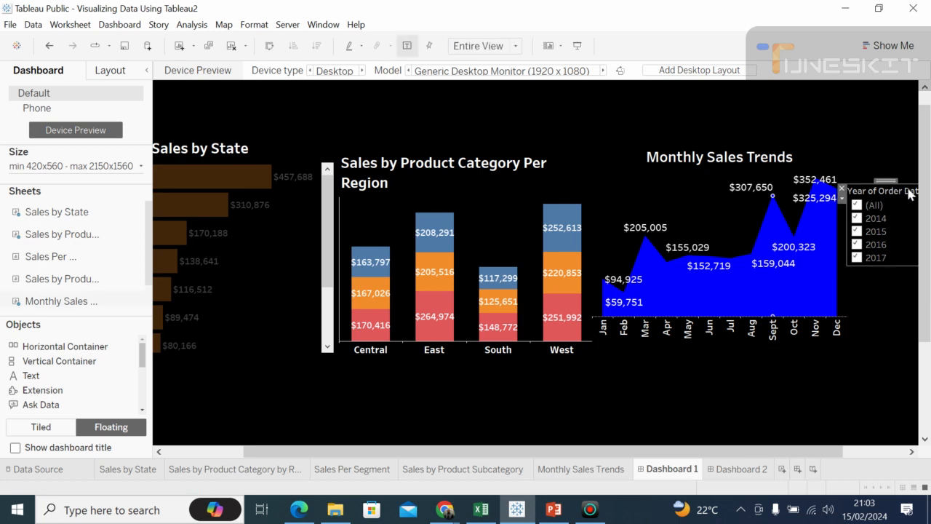
{"action": "left_click", "coordinate": [841, 191]}
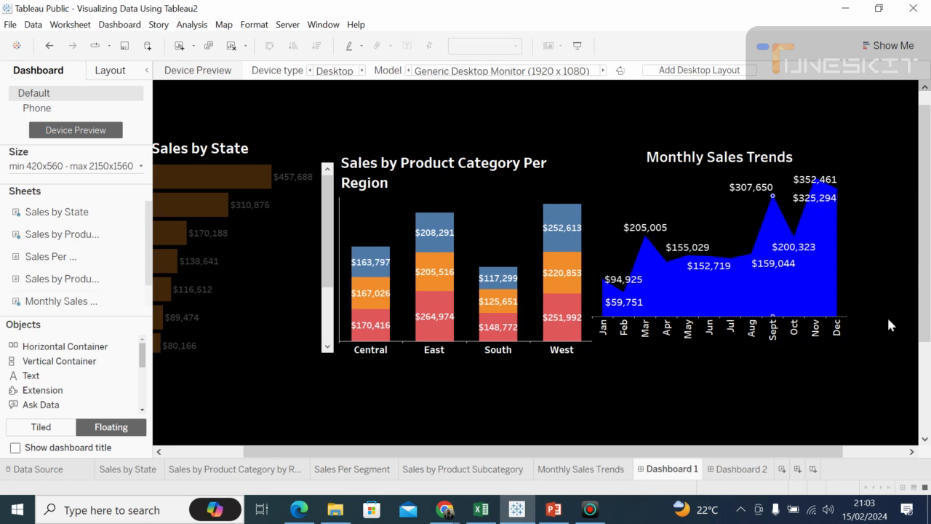
Step: Add the Sales by Product Subcategory sheet as a floating table in the empty area below the Sales by State chart
{"action": "left_click_drag", "start_coordinate": [771, 452], "coordinate": [689, 443]}
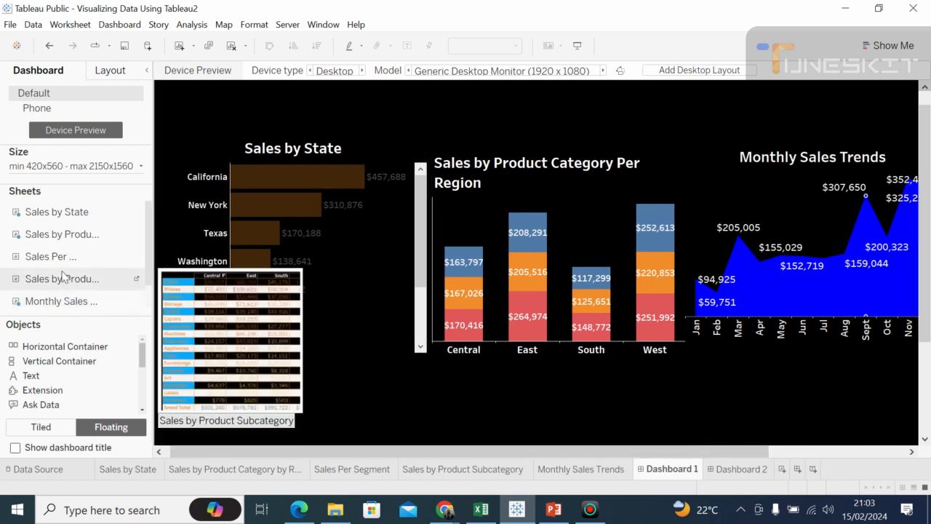
{"action": "mouse_move", "coordinate": [60, 266]}
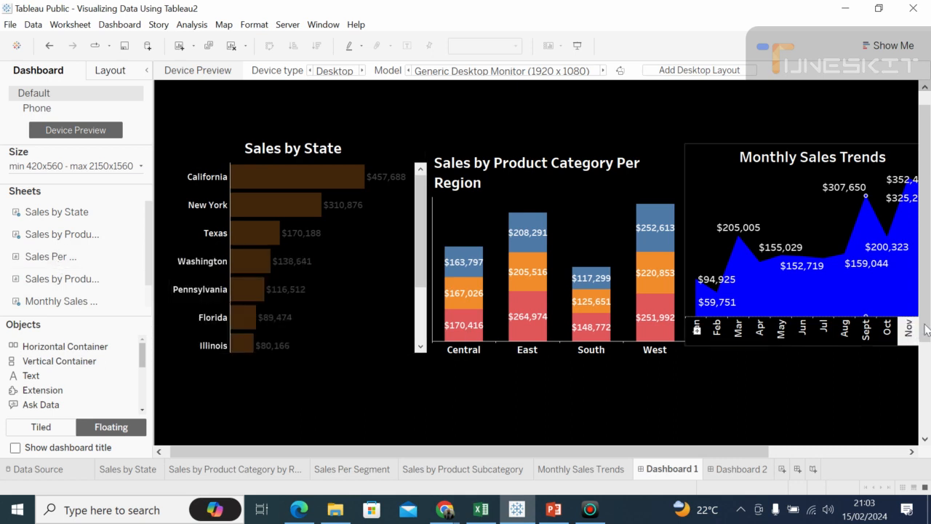
{"action": "scroll", "coordinate": [632, 301], "scroll_direction": "down", "scroll_amount": 3}
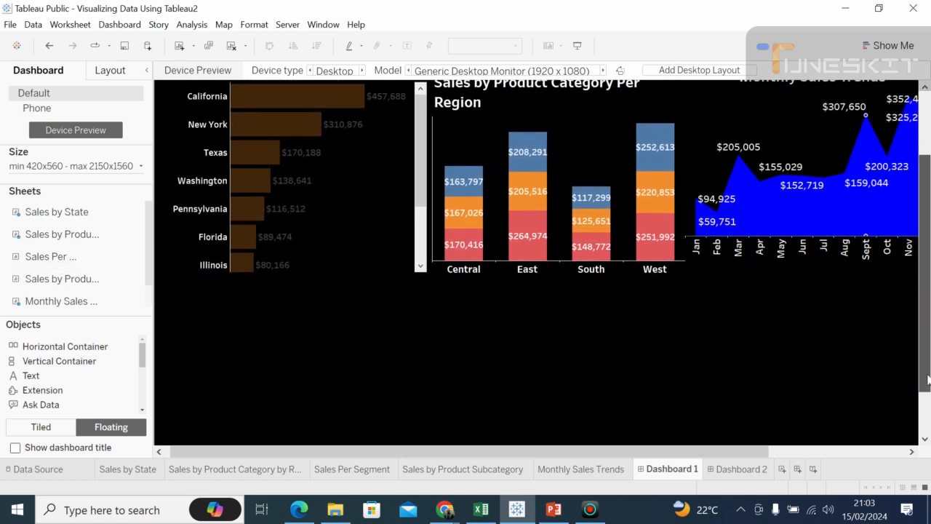
{"action": "mouse_move", "coordinate": [92, 240]}
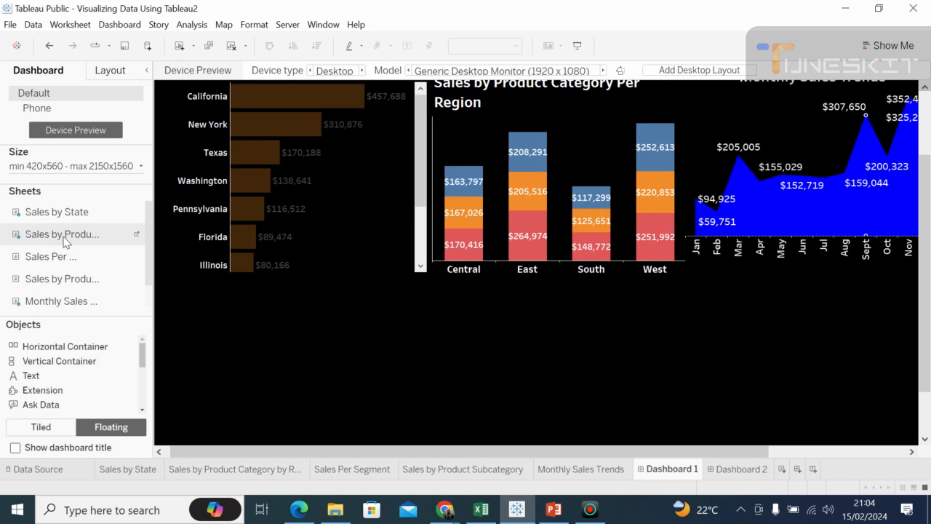
{"action": "mouse_move", "coordinate": [46, 233]}
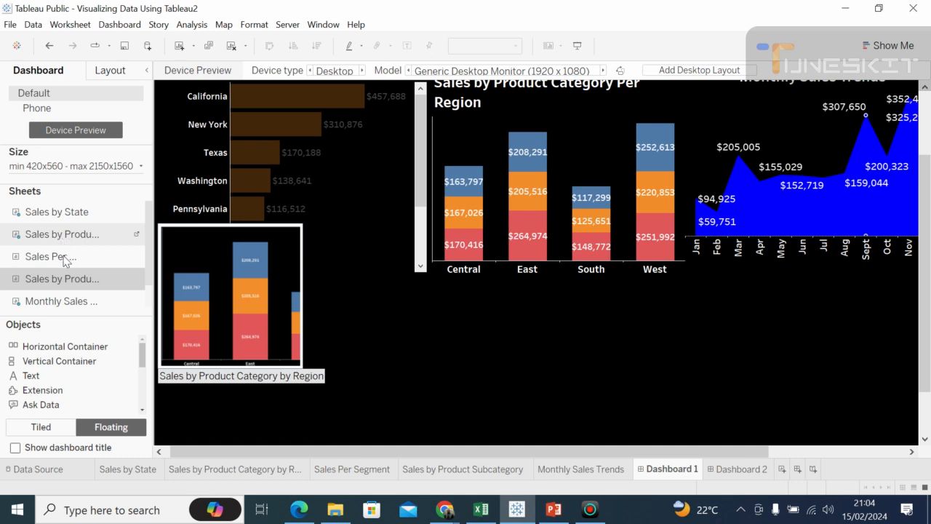
{"action": "mouse_move", "coordinate": [66, 283]}
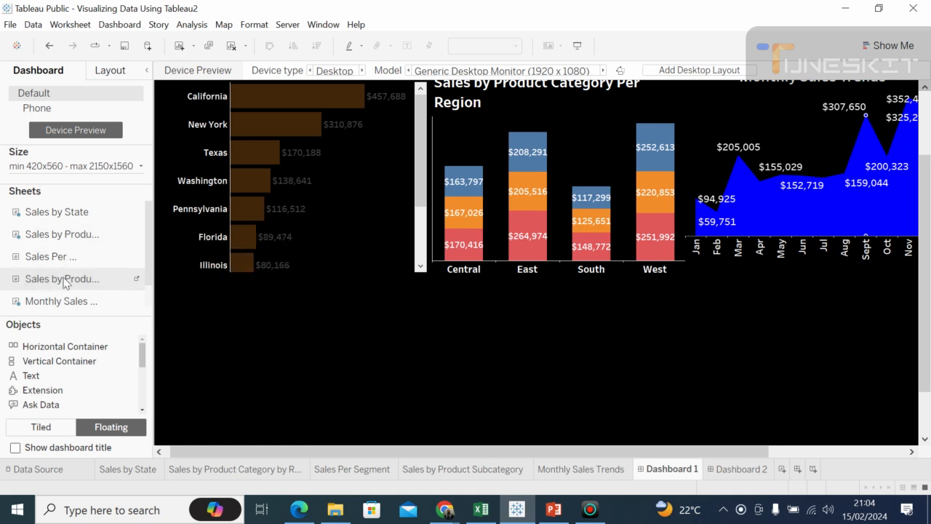
{"action": "left_click", "coordinate": [54, 244]}
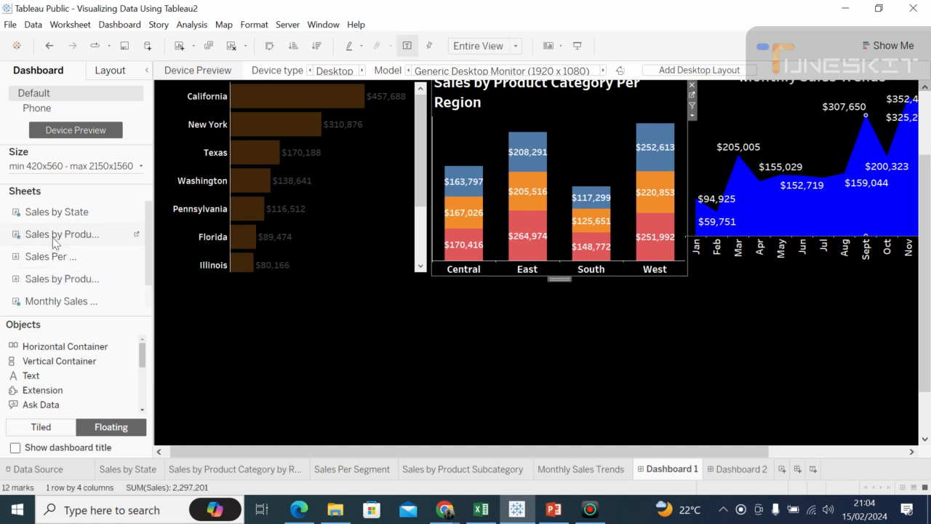
{"action": "mouse_move", "coordinate": [54, 244]}
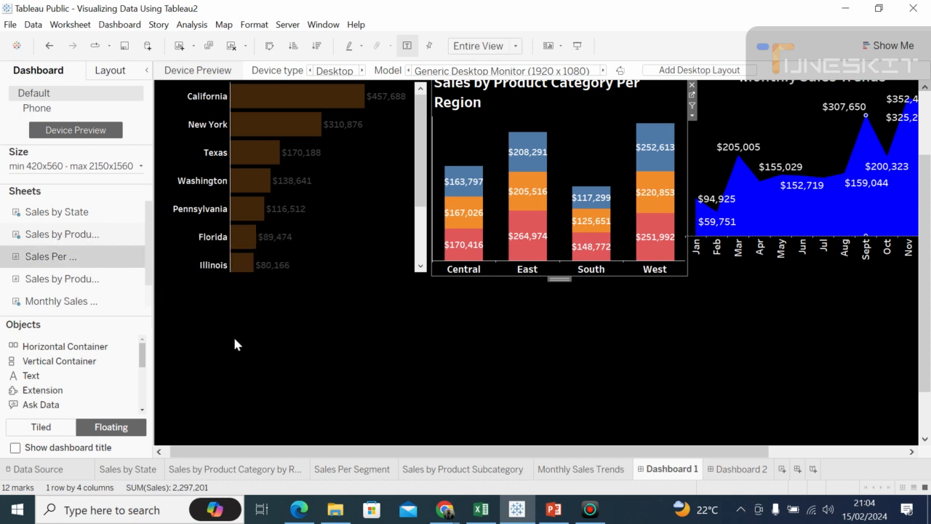
{"action": "left_click", "coordinate": [76, 282]}
{"action": "left_click_drag", "start_coordinate": [75, 282], "coordinate": [209, 299]}
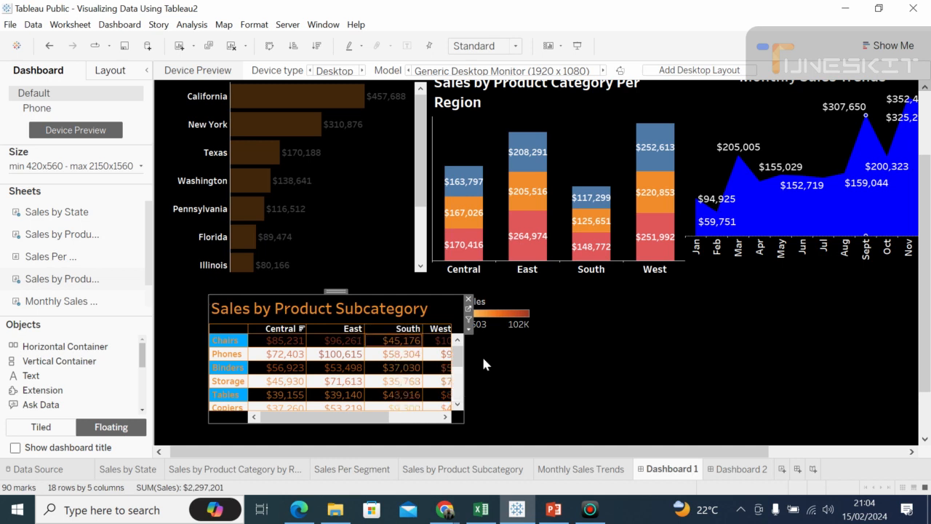
{"action": "left_click", "coordinate": [564, 378]}
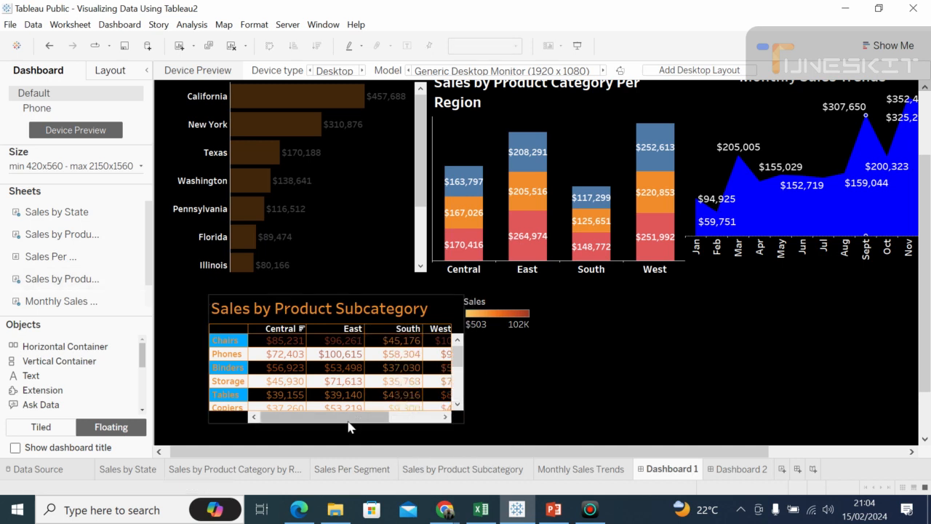
Step: Extend the lower edge of the Sales by Product Subcategory table slightly and remove its Sales color legend from the dashboard
{"action": "left_click", "coordinate": [305, 302]}
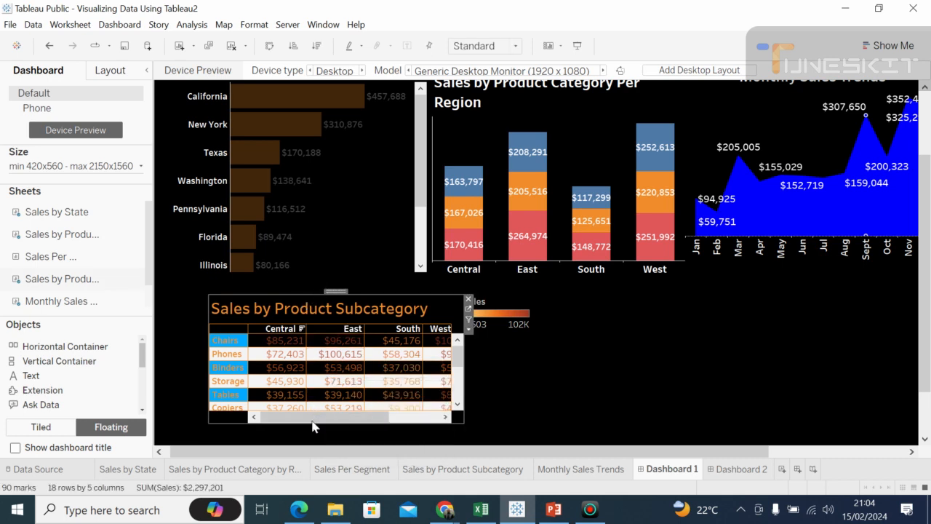
{"action": "left_click_drag", "start_coordinate": [311, 420], "coordinate": [307, 435]}
{"action": "left_click", "coordinate": [541, 375]}
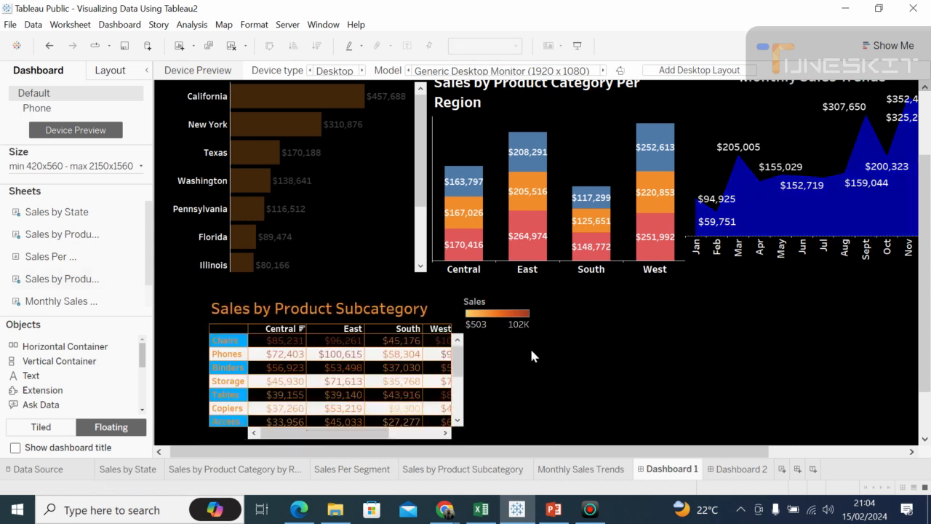
{"action": "left_click", "coordinate": [513, 315]}
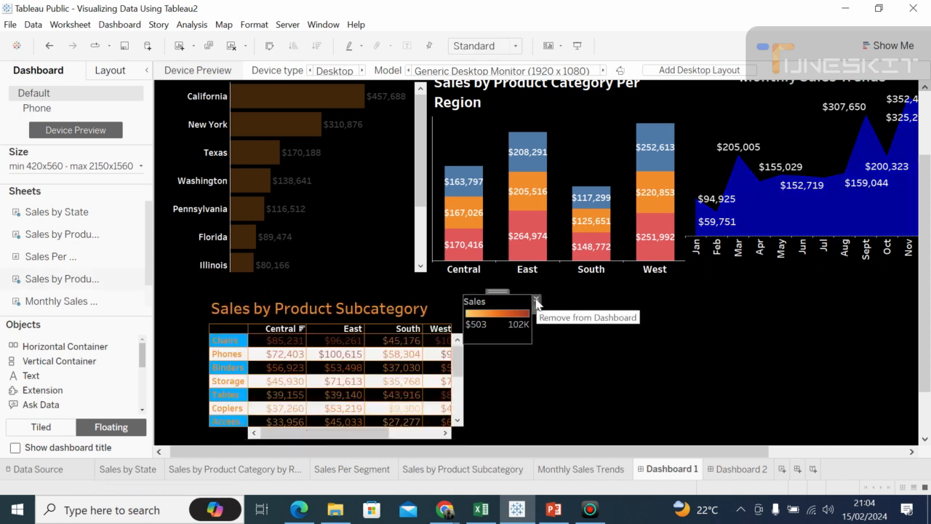
{"action": "left_click", "coordinate": [536, 298]}
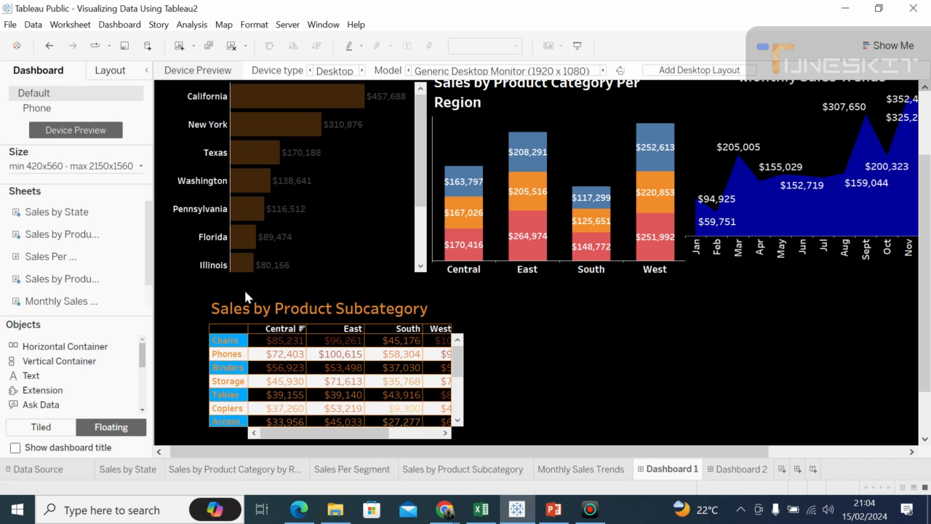
Step: Enlarge the Sales by Product Subcategory table upward towards Sales by State and slightly outward on its left side
{"action": "left_click", "coordinate": [218, 301]}
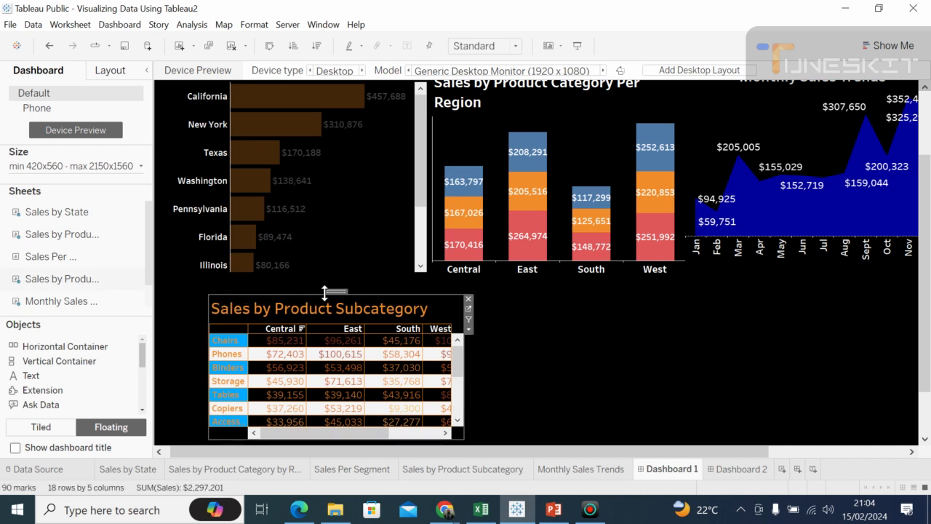
{"action": "left_click_drag", "start_coordinate": [306, 293], "coordinate": [303, 280]}
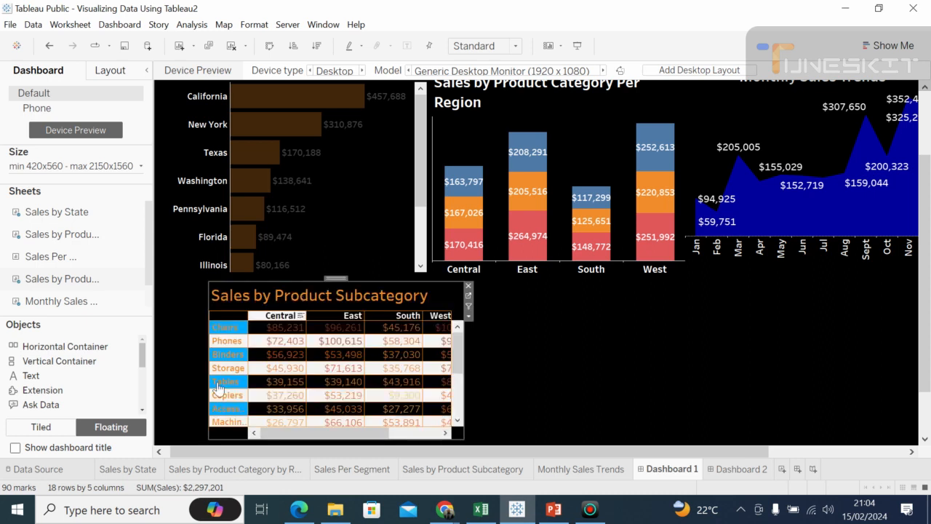
{"action": "left_click_drag", "start_coordinate": [207, 351], "coordinate": [187, 350]}
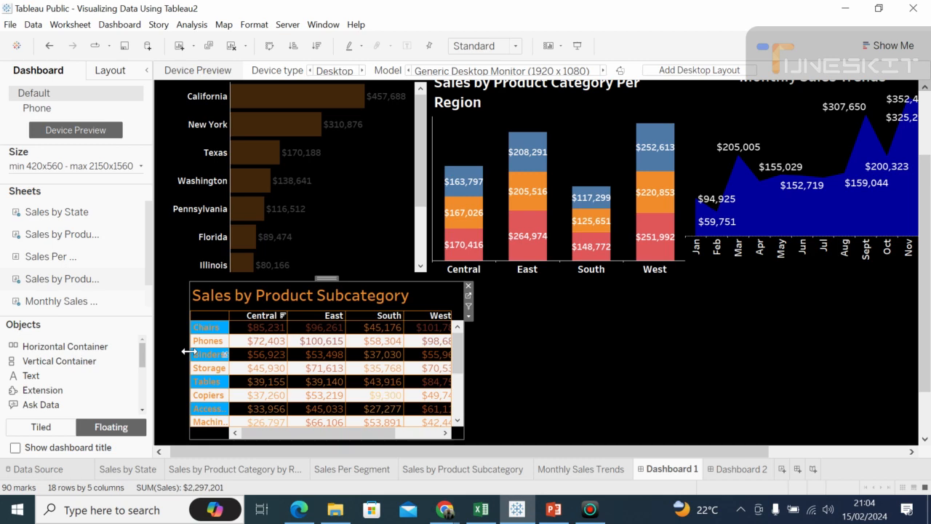
{"action": "left_click", "coordinate": [578, 376]}
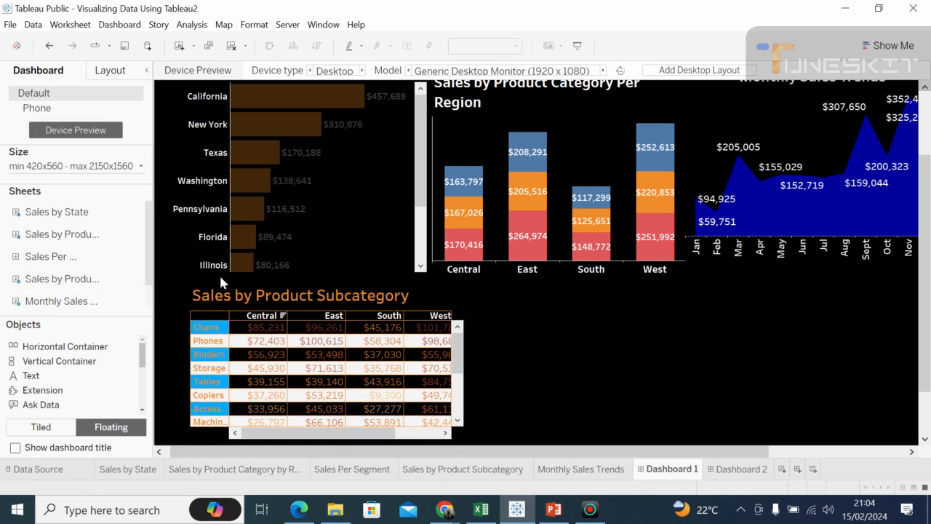
Step: Add the Sales Per Segment sheet as a floating chart to the right of the Sales by Product Subcategory table
{"action": "mouse_move", "coordinate": [75, 255]}
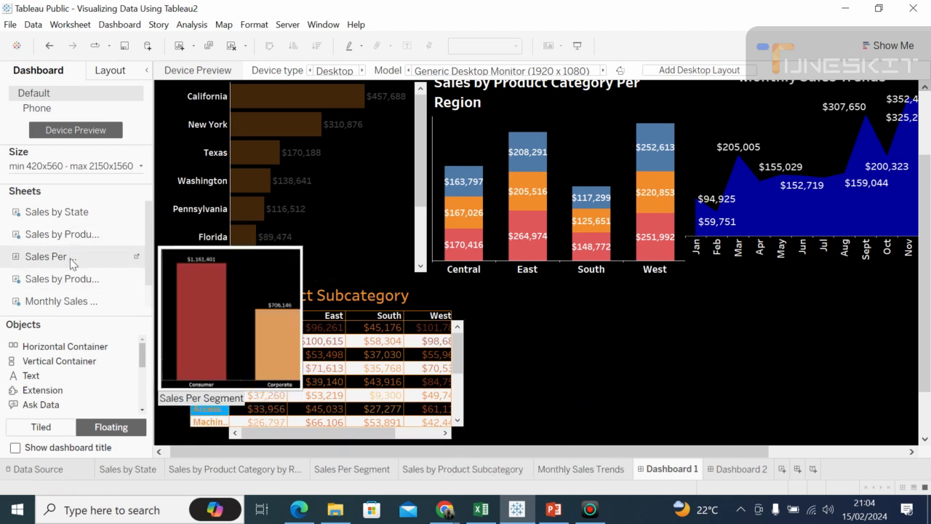
{"action": "mouse_move", "coordinate": [70, 280]}
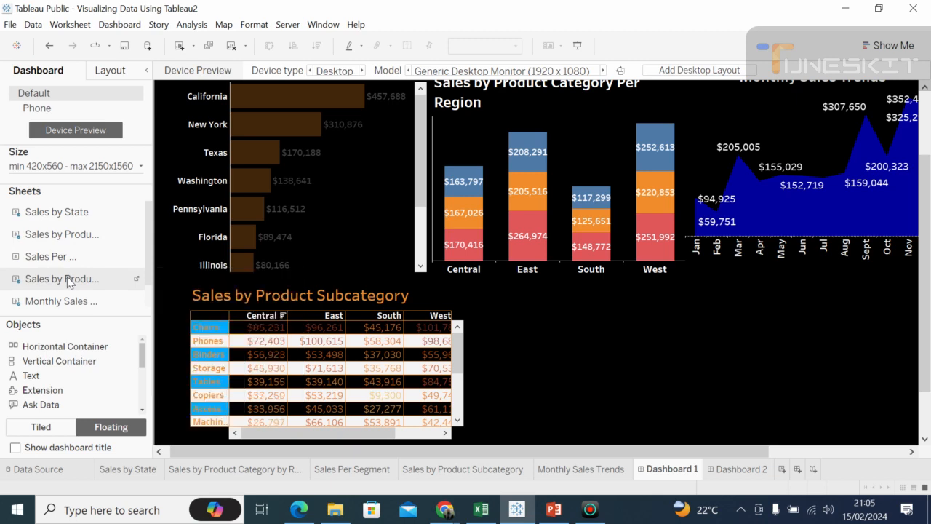
{"action": "left_click_drag", "start_coordinate": [120, 306], "coordinate": [184, 318]}
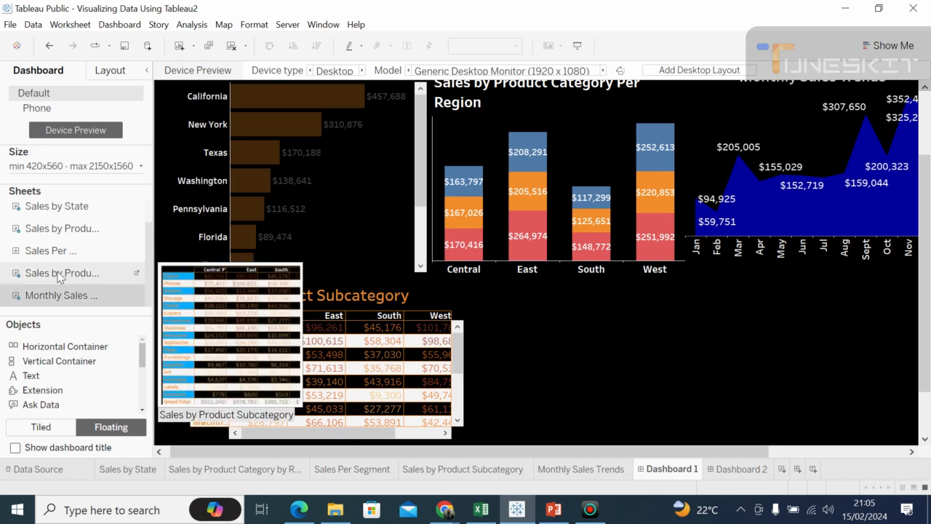
{"action": "mouse_move", "coordinate": [57, 299]}
{"action": "mouse_move", "coordinate": [53, 279]}
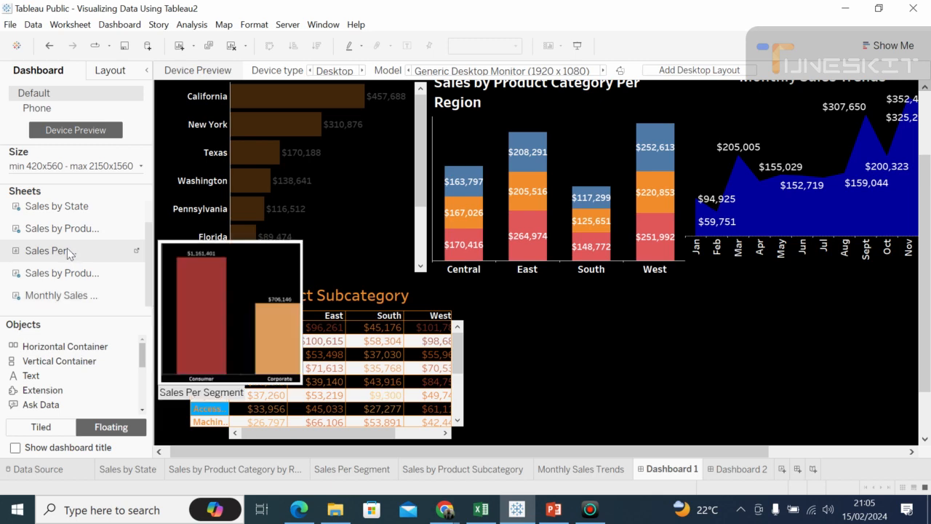
{"action": "left_click_drag", "start_coordinate": [69, 252], "coordinate": [520, 301]}
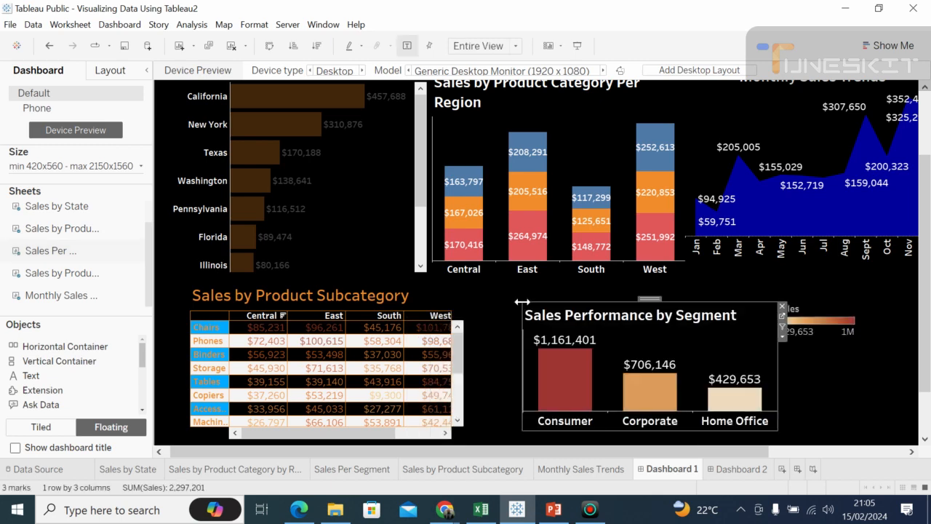
{"action": "left_click", "coordinate": [879, 361]}
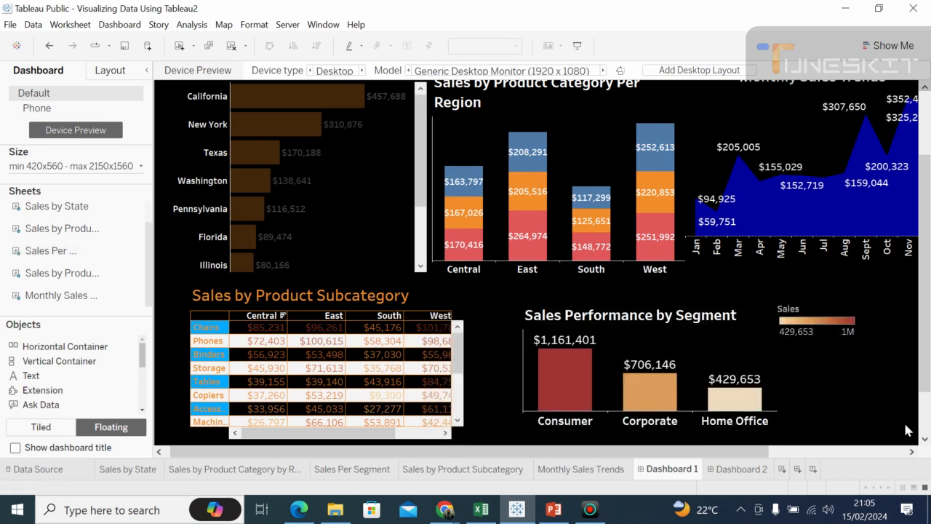
Step: Remove the Sales color legend beside the Sales Performance by Segment chart from the dashboard
{"action": "left_click", "coordinate": [911, 452]}
{"action": "left_click", "coordinate": [911, 452]}
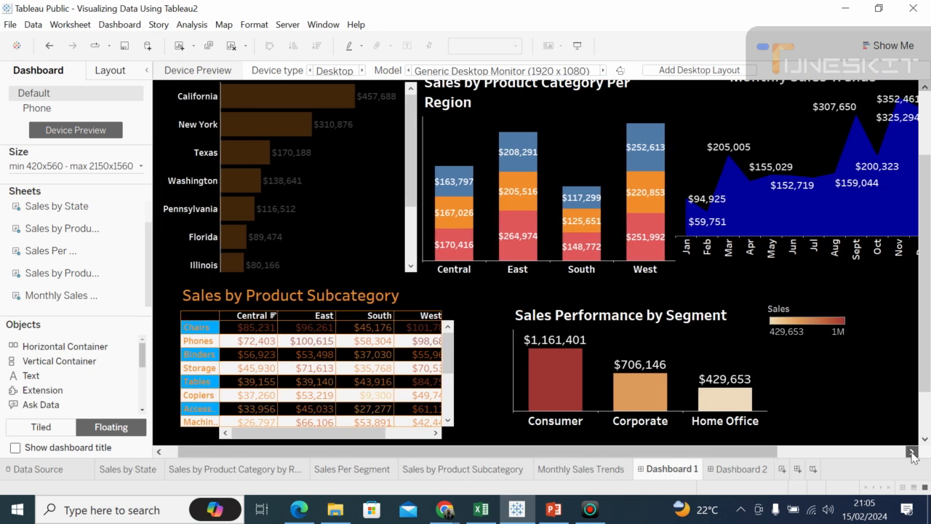
{"action": "left_click", "coordinate": [911, 452]}
{"action": "left_click", "coordinate": [912, 452]}
{"action": "left_click", "coordinate": [911, 452]}
{"action": "left_click", "coordinate": [911, 452]}
{"action": "left_click", "coordinate": [912, 452]}
{"action": "left_click", "coordinate": [742, 314]}
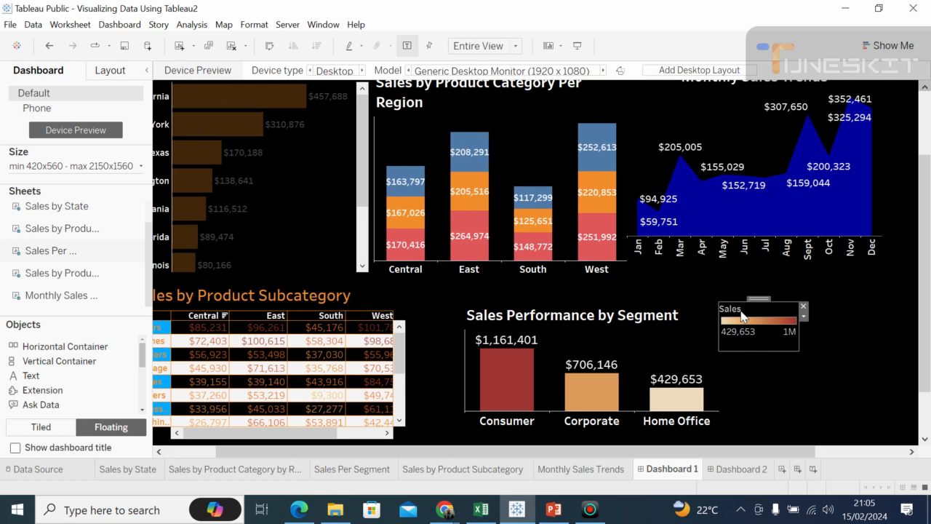
{"action": "left_click", "coordinate": [804, 309]}
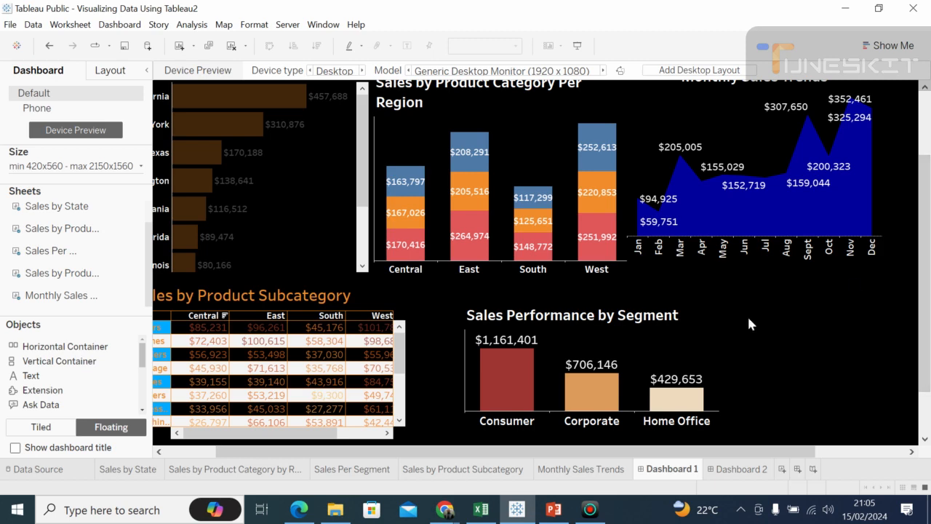
Step: Widen the Sales Performance by Segment chart to roughly the right edge of Monthly Sales Trends and raise its upper edge slightly
{"action": "left_click", "coordinate": [712, 330]}
{"action": "left_click_drag", "start_coordinate": [720, 359], "coordinate": [848, 357]}
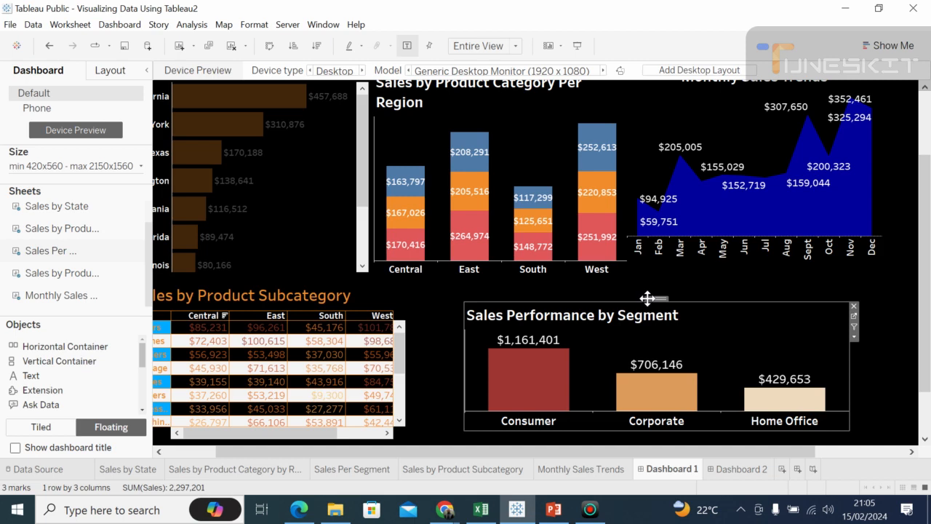
{"action": "left_click_drag", "start_coordinate": [681, 301], "coordinate": [682, 286]}
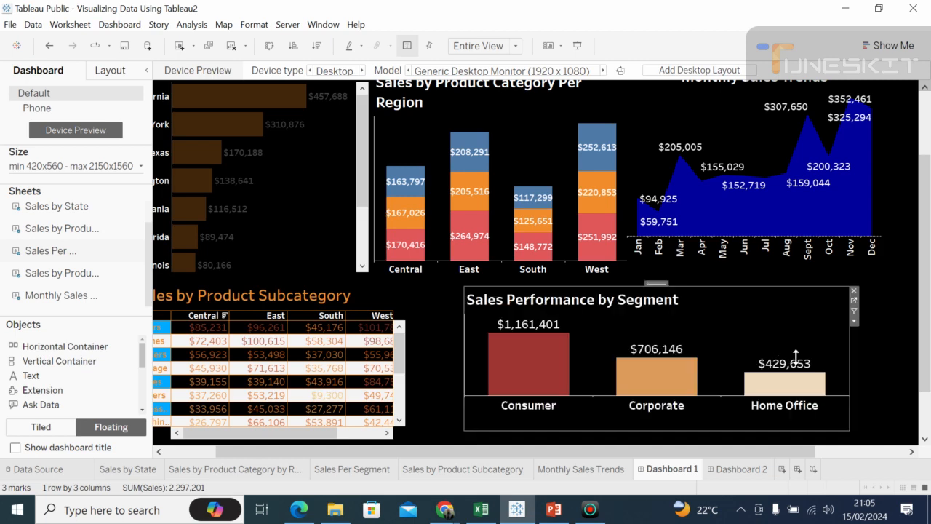
{"action": "left_click_drag", "start_coordinate": [849, 355], "coordinate": [874, 356]}
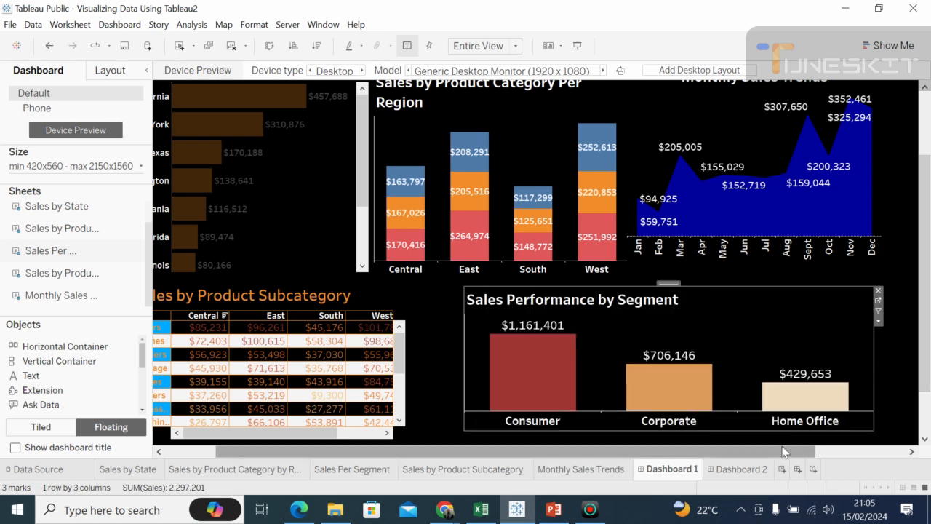
{"action": "left_click", "coordinate": [422, 294]}
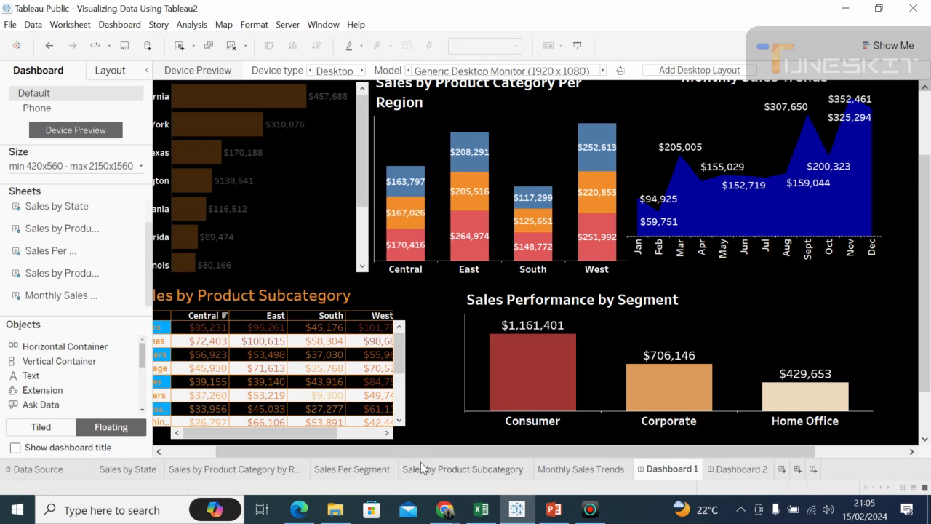
Step: Widen the Sales by Product Subcategory table on both sides, bringing its right edge close to the Sales Performance by Segment chart
{"action": "left_click", "coordinate": [191, 453]}
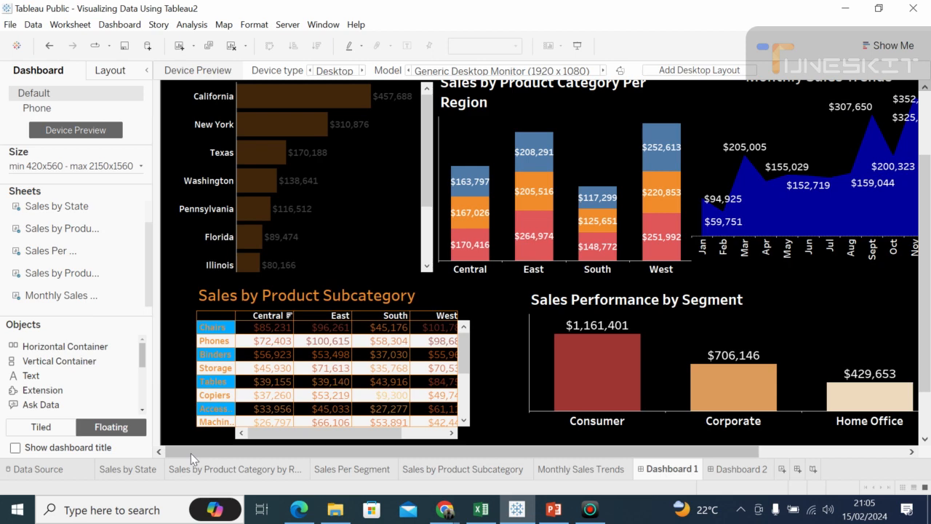
{"action": "left_click", "coordinate": [199, 321]}
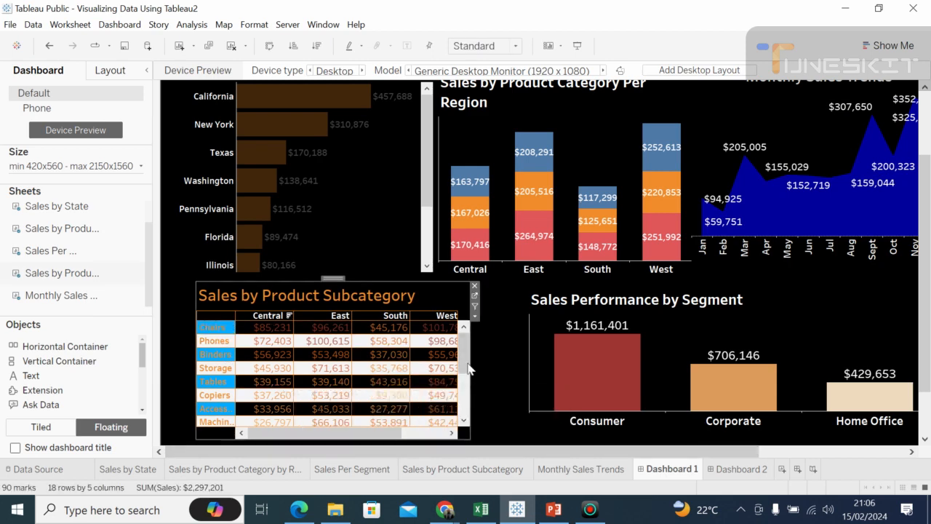
{"action": "left_click_drag", "start_coordinate": [471, 362], "coordinate": [512, 377]}
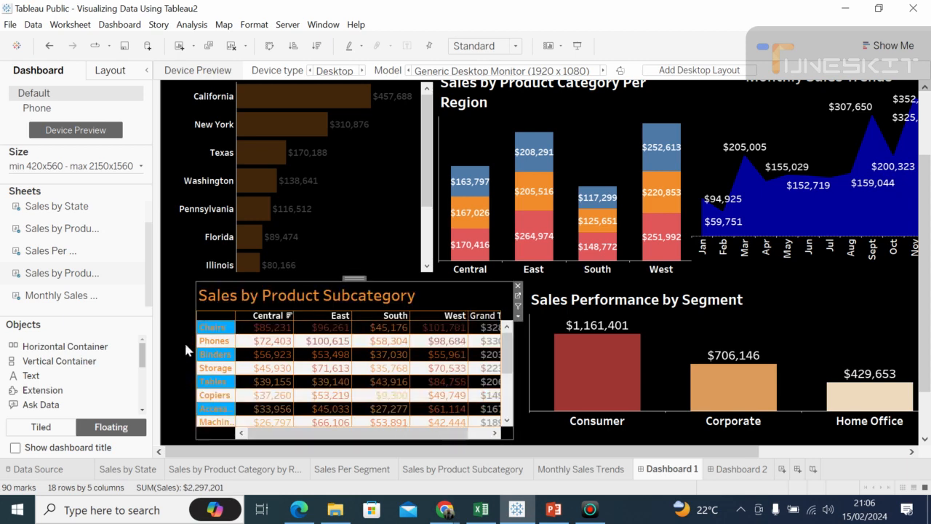
{"action": "left_click_drag", "start_coordinate": [195, 298], "coordinate": [185, 299]}
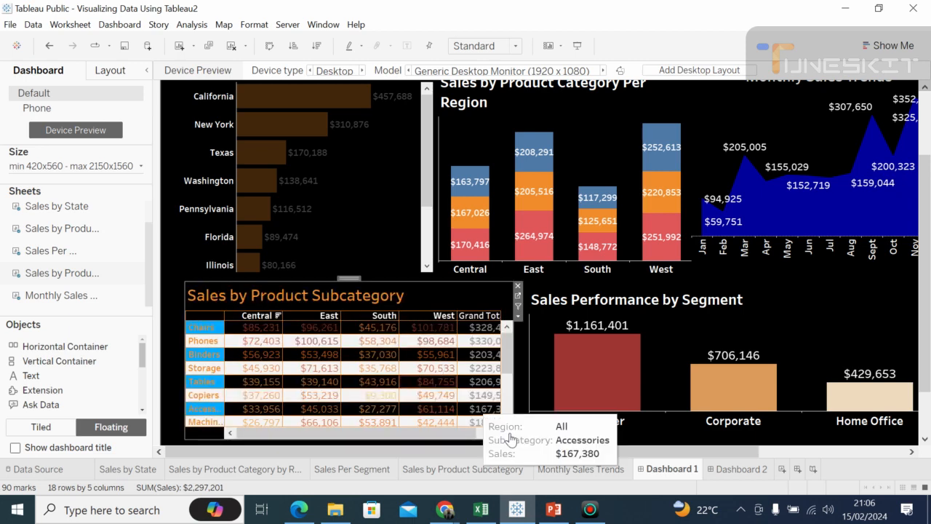
Step: Preview the whole dashboard in presentation mode to check the chart layout, and return to editing
{"action": "left_click", "coordinate": [545, 440]}
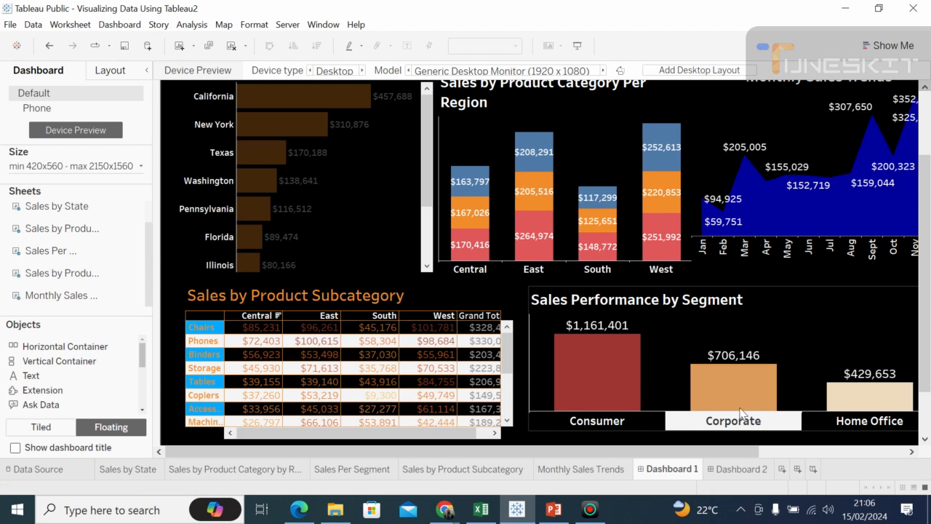
{"action": "left_click", "coordinate": [928, 110]}
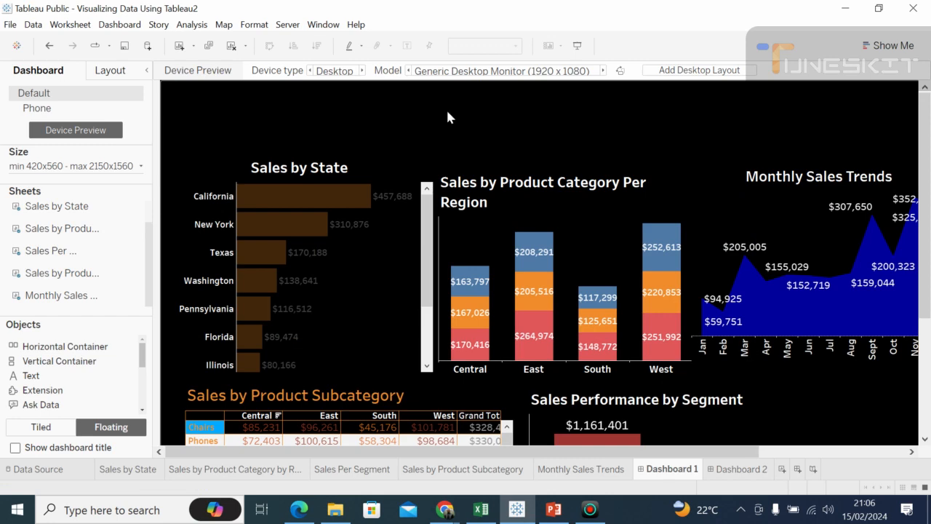
{"action": "left_click", "coordinate": [577, 46]}
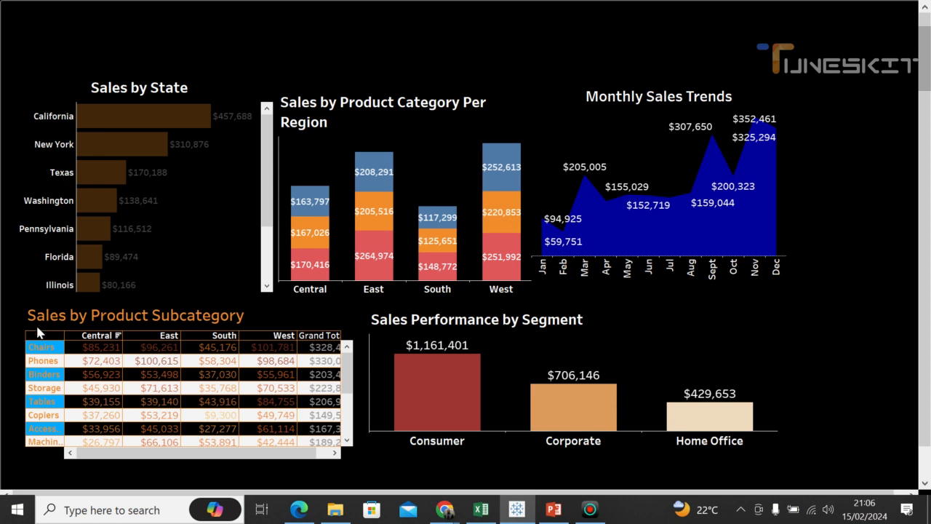
{"action": "key", "text": "Escape"}
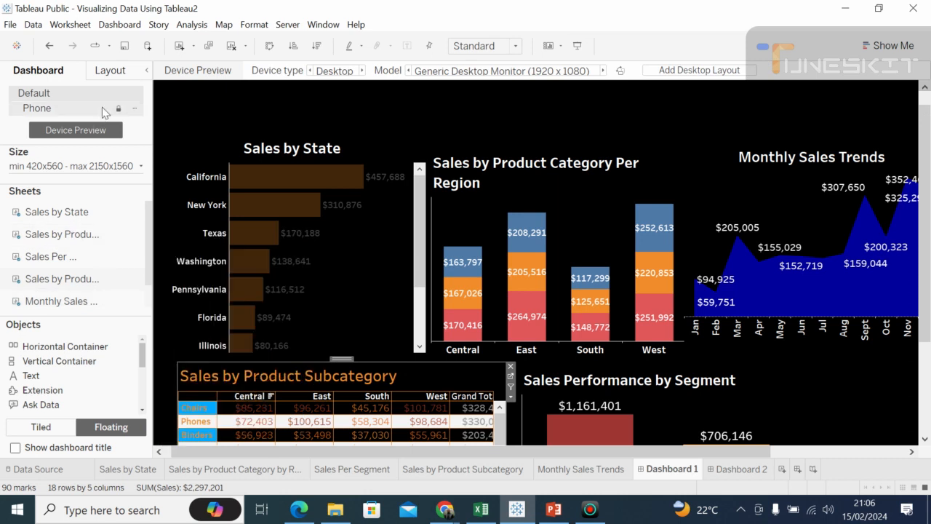
Step: Shift the Sales by State and Sales by Product Category Per Region charts up slightly, and extend the latter's lower edge downward
{"action": "left_click", "coordinate": [233, 150]}
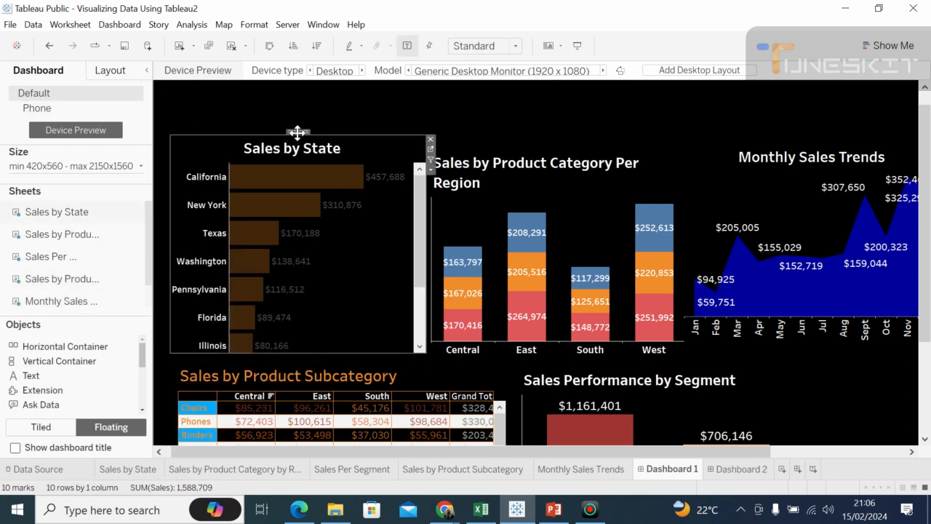
{"action": "left_click_drag", "start_coordinate": [298, 134], "coordinate": [298, 124]}
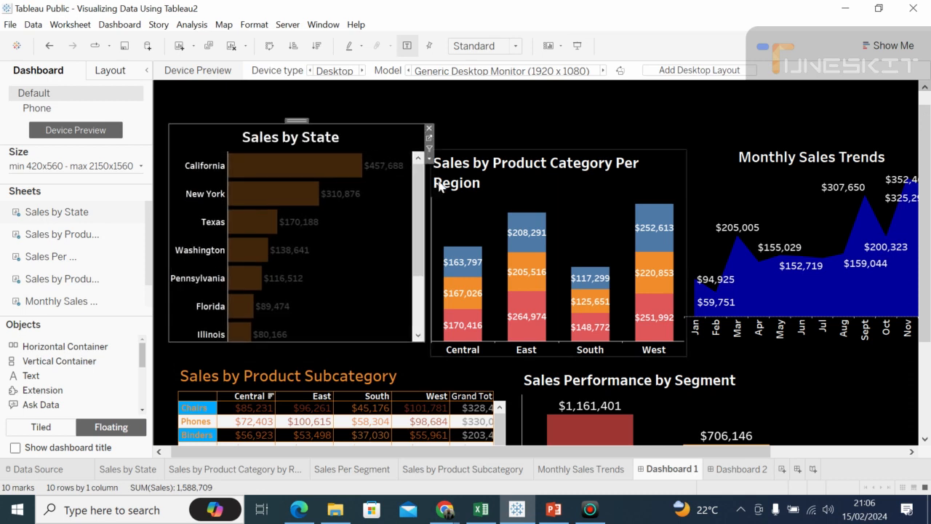
{"action": "left_click", "coordinate": [480, 194]}
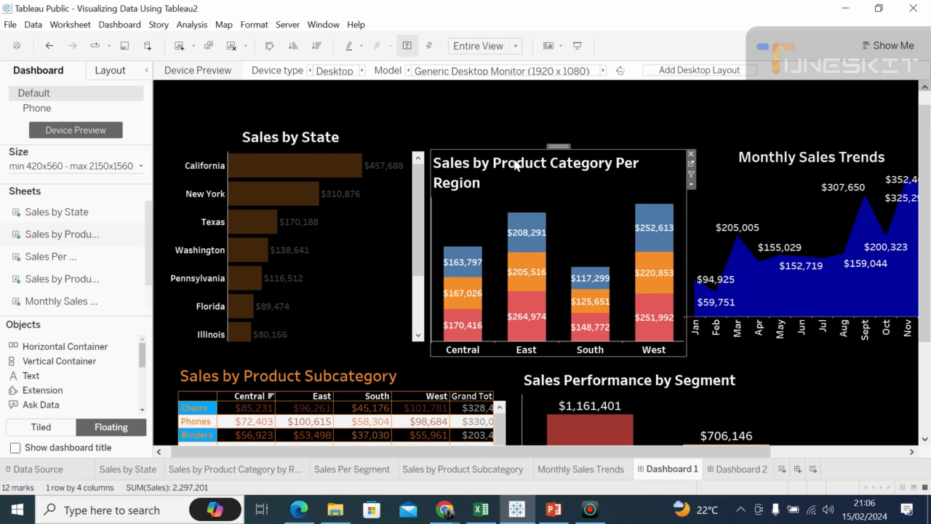
{"action": "left_click_drag", "start_coordinate": [559, 146], "coordinate": [556, 136]}
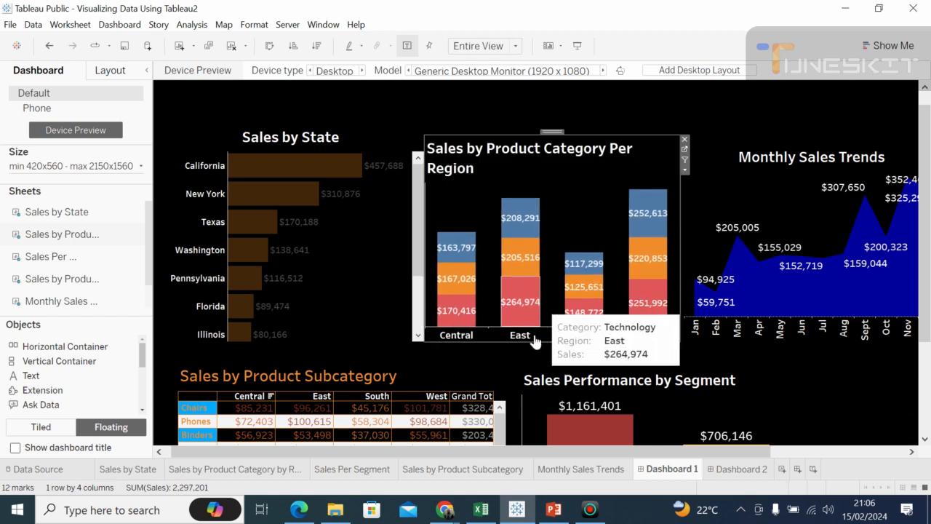
{"action": "left_click_drag", "start_coordinate": [541, 340], "coordinate": [543, 352]}
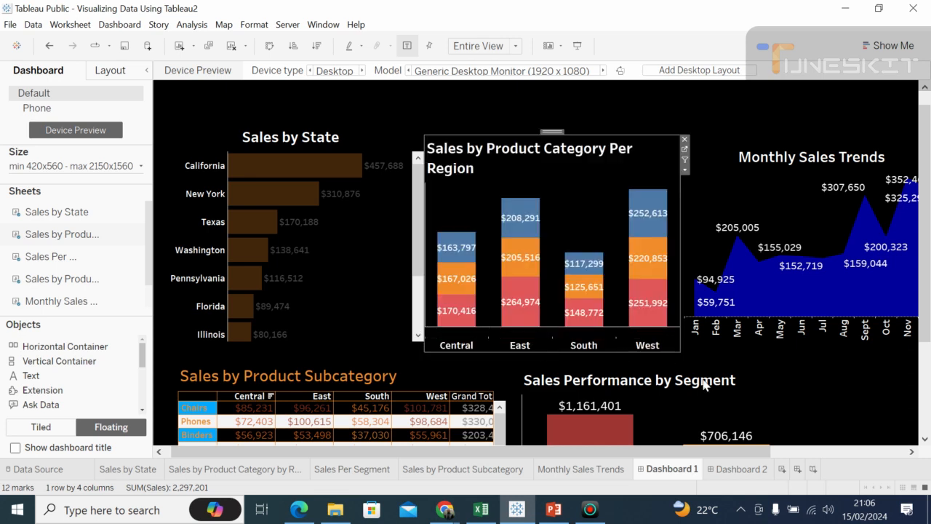
Step: Move the Monthly Sales Trends chart down slightly so it sits just above the Sales Performance by Segment chart
{"action": "left_click", "coordinate": [788, 382]}
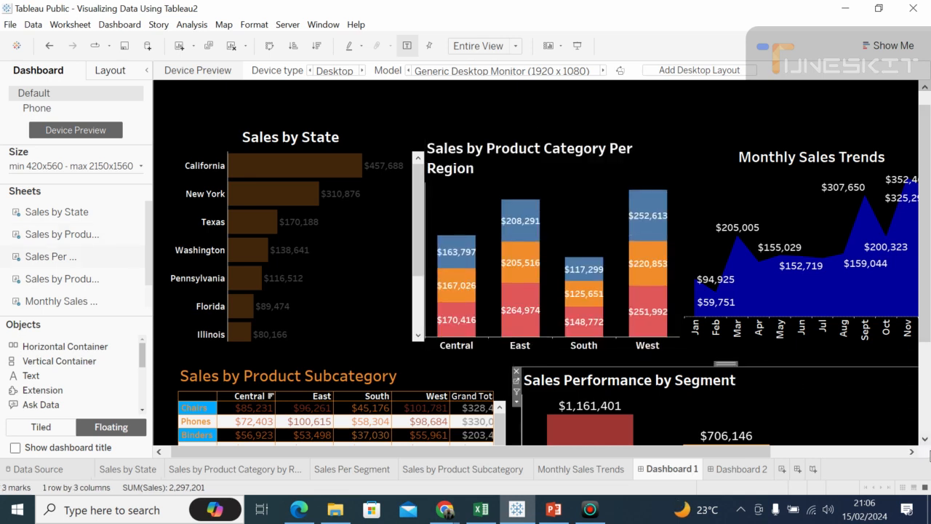
{"action": "left_click", "coordinate": [913, 453]}
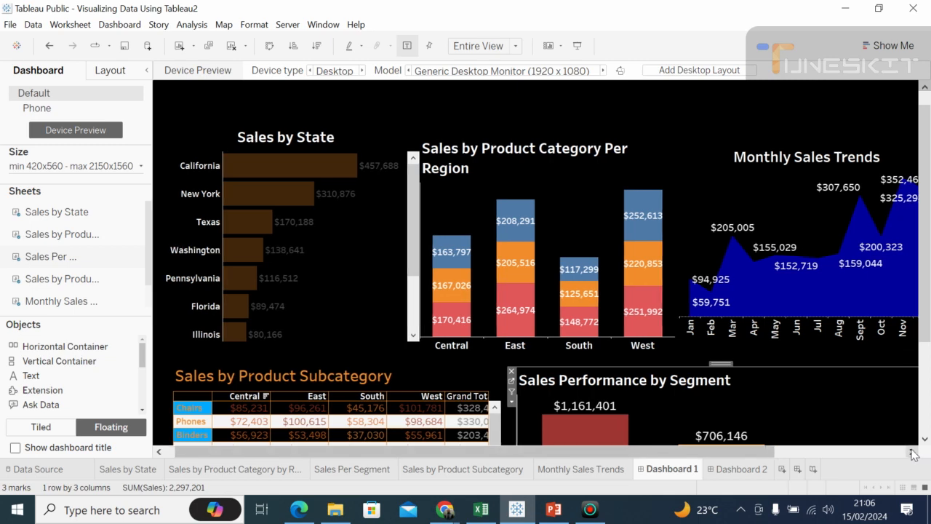
{"action": "left_click", "coordinate": [913, 452]}
{"action": "left_click", "coordinate": [913, 452]}
{"action": "left_click", "coordinate": [913, 452]}
{"action": "left_click", "coordinate": [913, 453]}
{"action": "left_click", "coordinate": [912, 453]}
{"action": "mouse_move", "coordinate": [864, 201]}
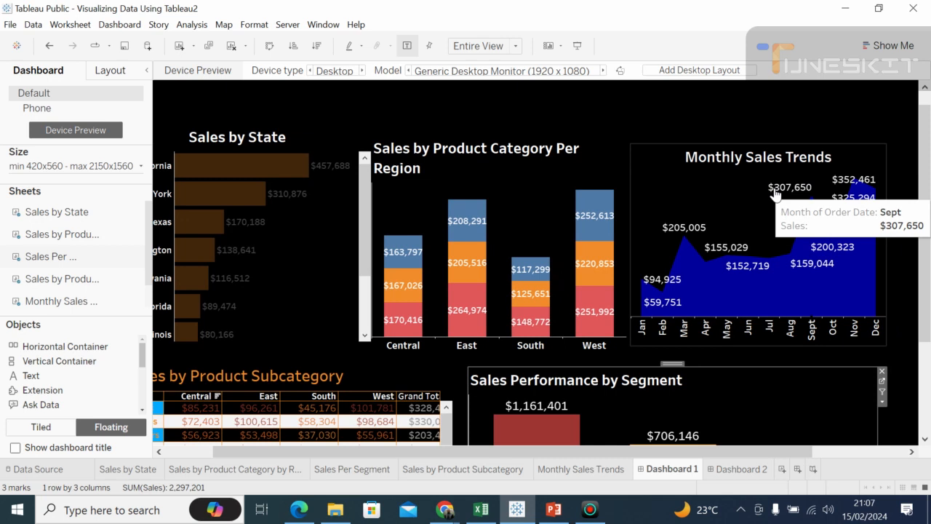
{"action": "left_click", "coordinate": [691, 169]}
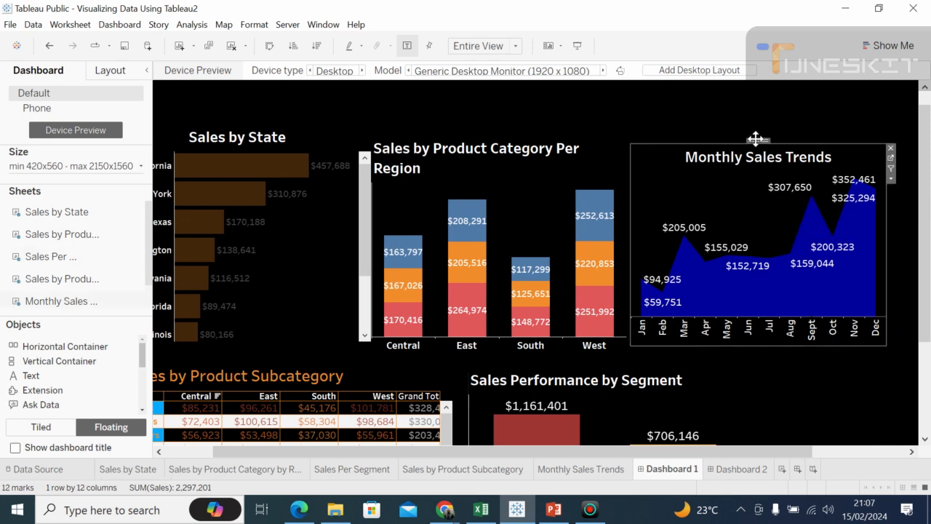
{"action": "mouse_move", "coordinate": [756, 138]}
{"action": "left_mouse_down"}
{"action": "mouse_move", "coordinate": [755, 129]}
{"action": "mouse_move", "coordinate": [759, 154]}
{"action": "left_mouse_up"}
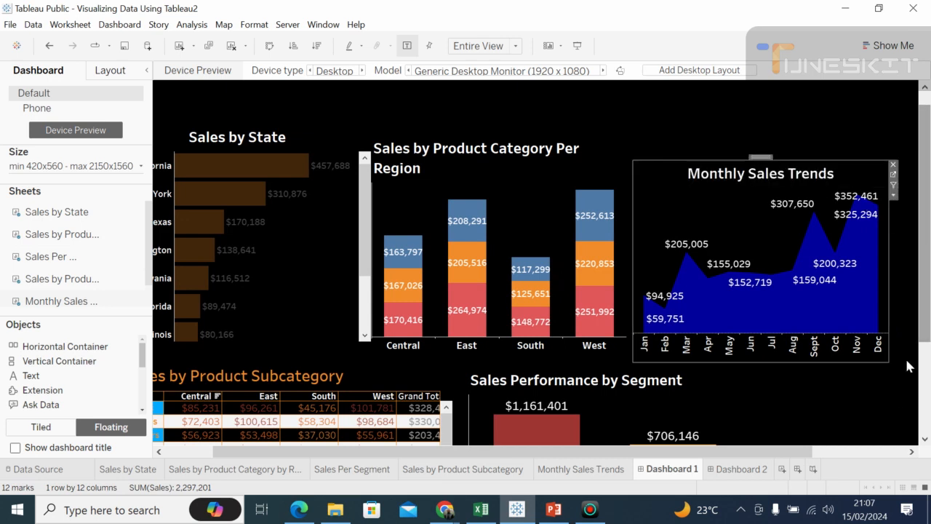
{"action": "left_click", "coordinate": [911, 453]}
{"action": "left_click", "coordinate": [911, 452]}
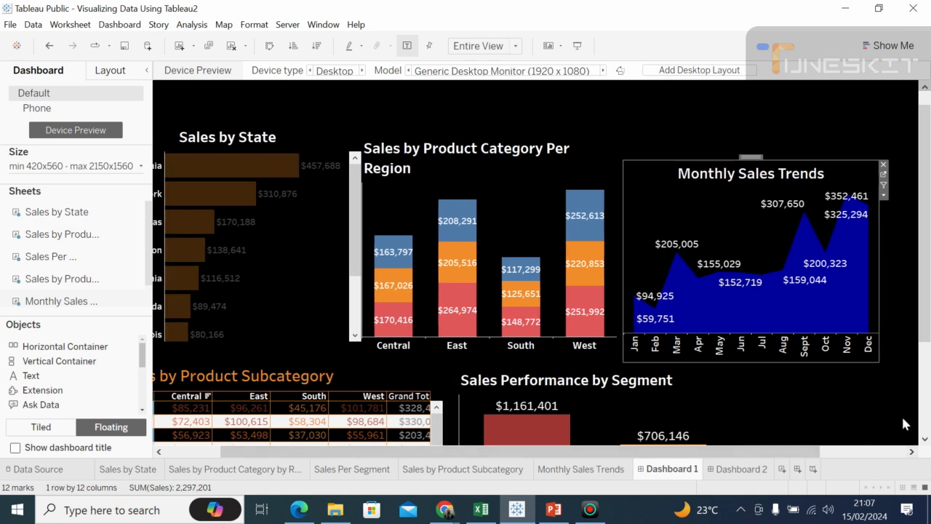
{"action": "left_click", "coordinate": [906, 424]}
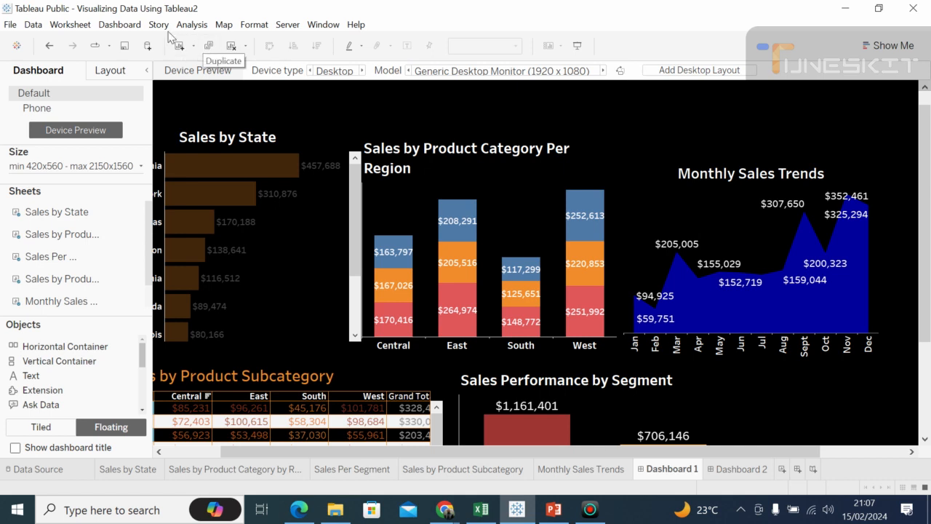
{"action": "left_click", "coordinate": [132, 28]}
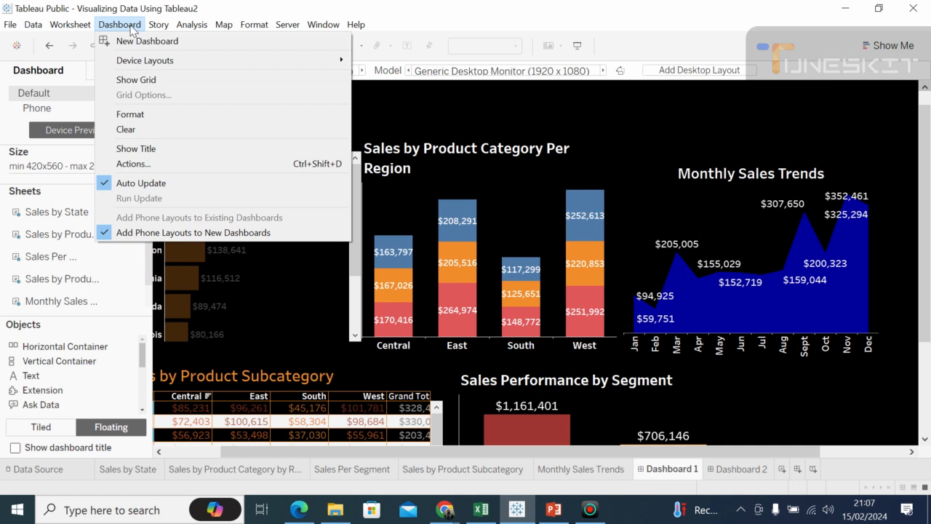
{"action": "left_click", "coordinate": [143, 117]}
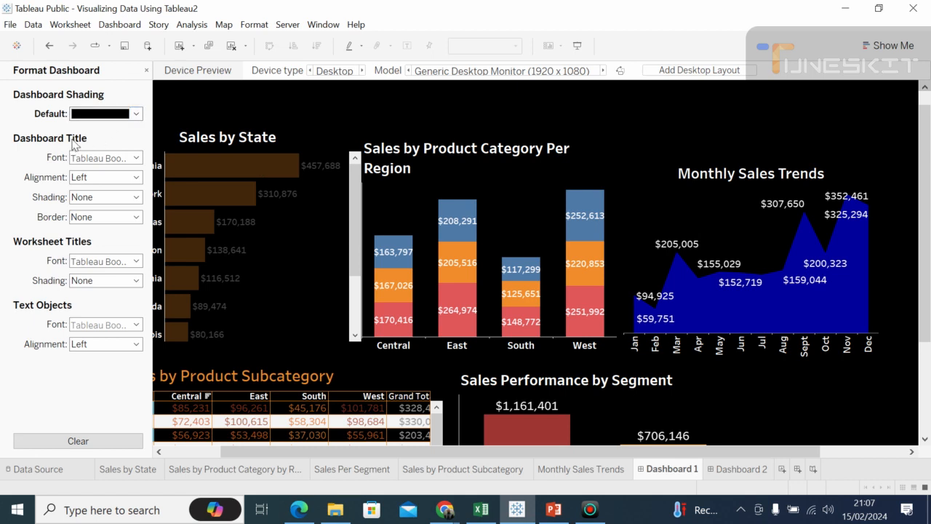
{"action": "left_click", "coordinate": [137, 157]}
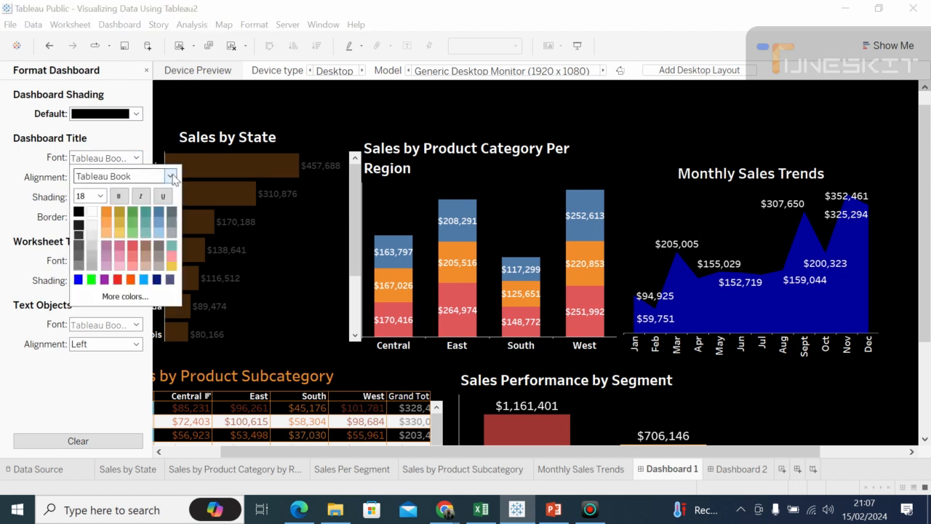
{"action": "left_click", "coordinate": [55, 161]}
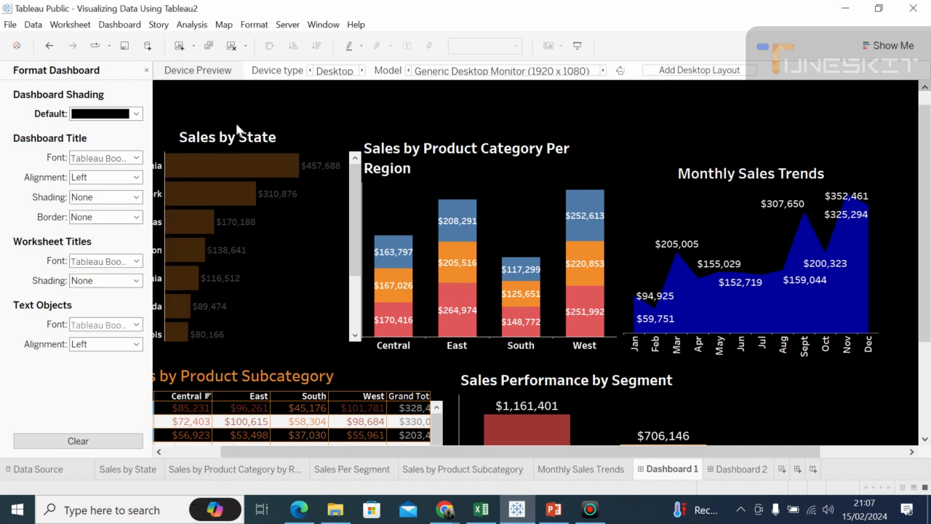
{"action": "right_click", "coordinate": [252, 148]}
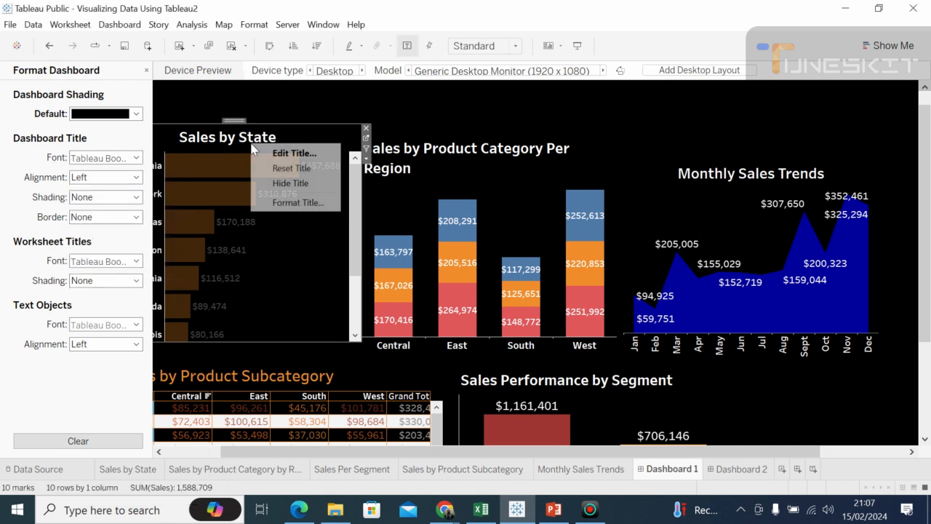
{"action": "left_click", "coordinate": [253, 98]}
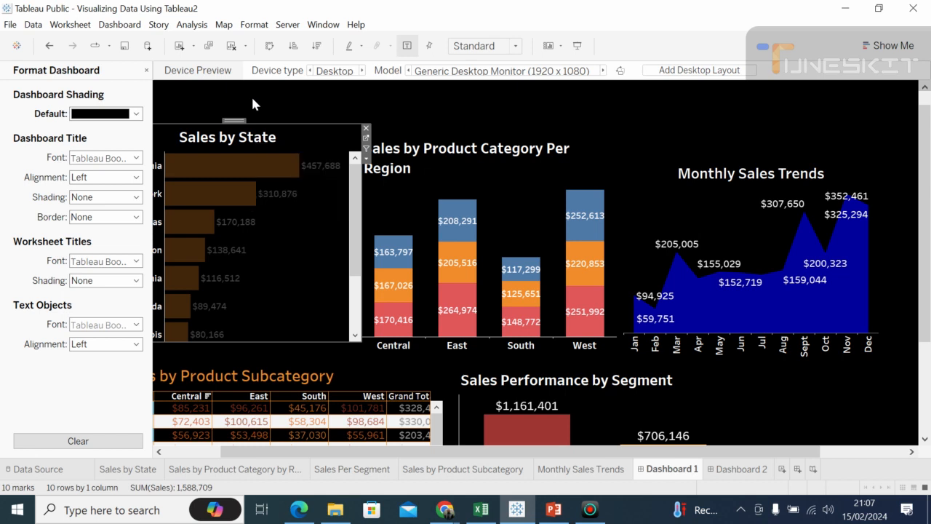
{"action": "left_click", "coordinate": [253, 99]}
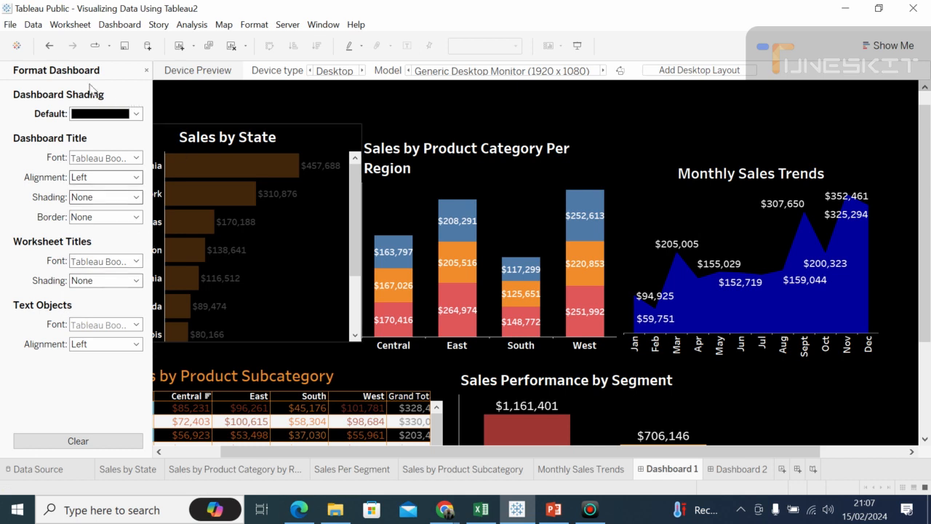
{"action": "left_click", "coordinate": [146, 71]}
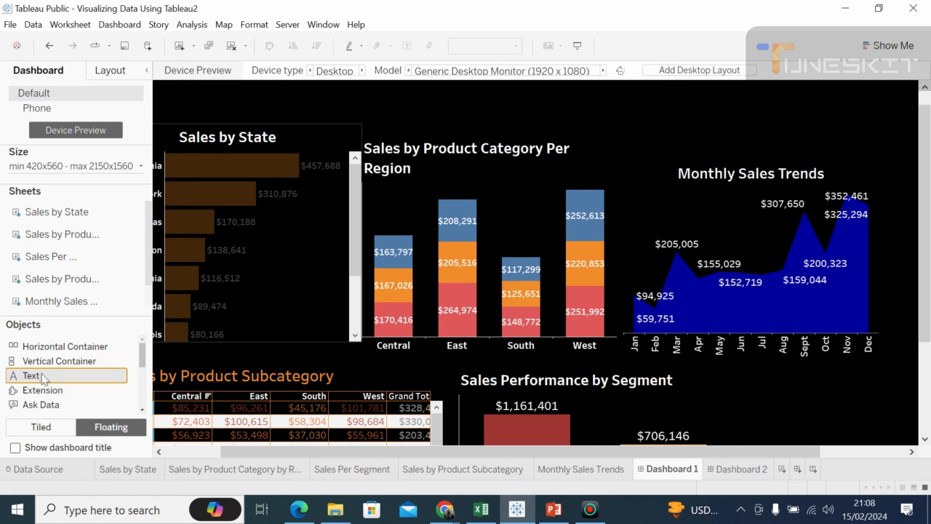
Step: Add a floating text object above the Sales by State chart with the text "Sales Performance Dashboard"
{"action": "left_click_drag", "start_coordinate": [43, 378], "coordinate": [283, 209]}
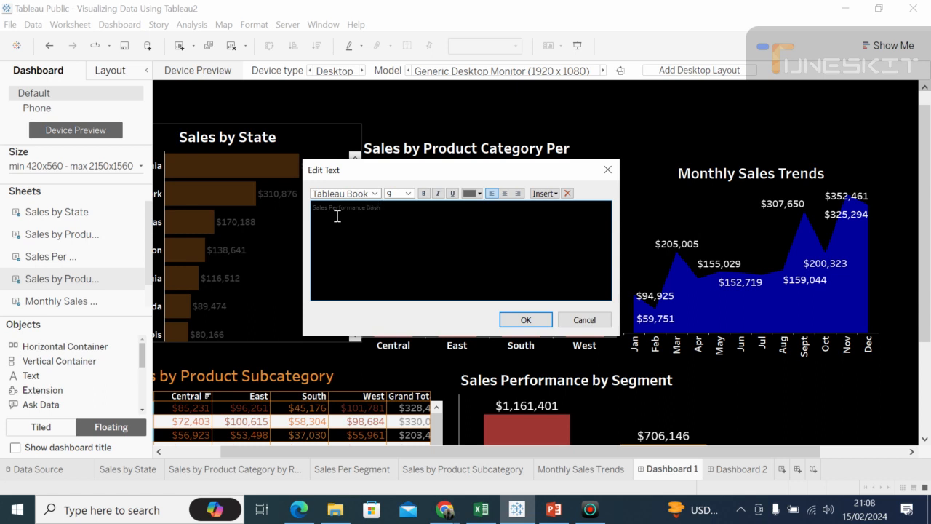
{"action": "type", "text": "ard"}
Step: Format the Sales Performance Dashboard heading as bold 20-point Tableau Semibold and widen its text box so it fits on one line
{"action": "left_click_drag", "start_coordinate": [313, 213], "coordinate": [315, 208]}
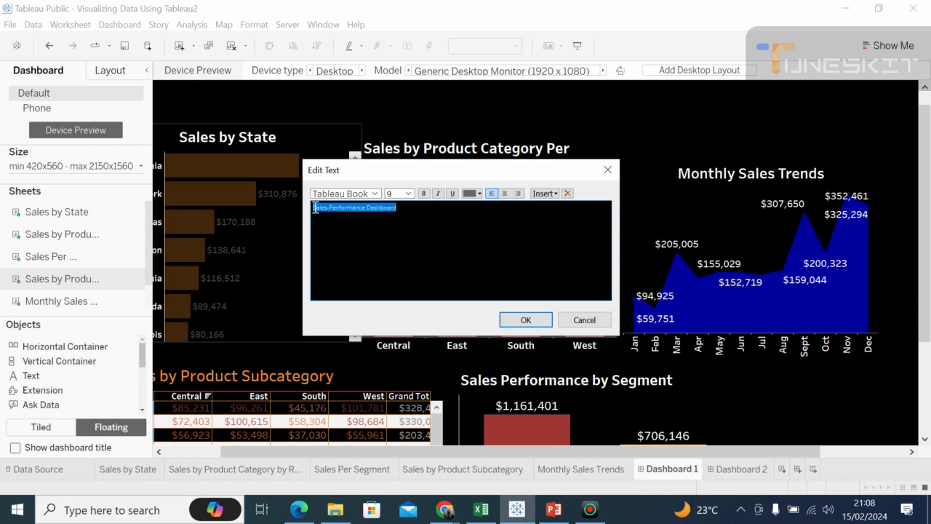
{"action": "left_click", "coordinate": [409, 194]}
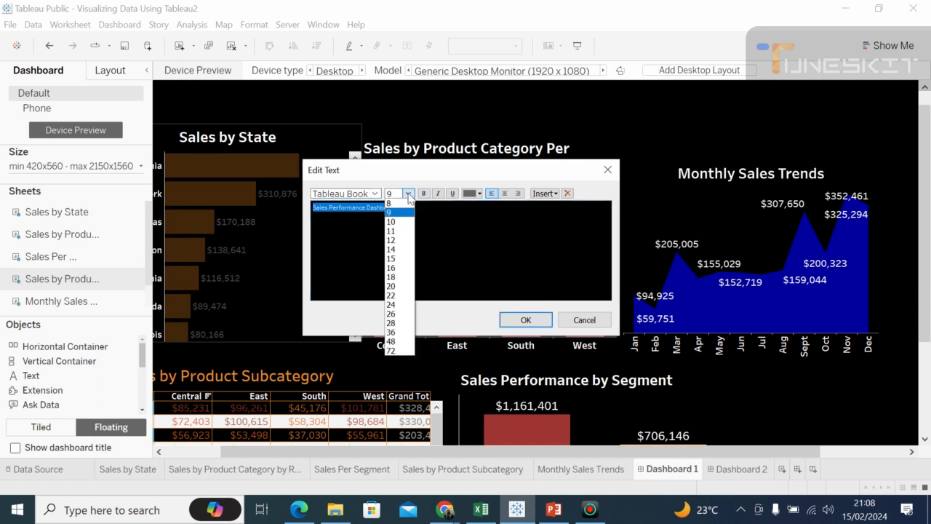
{"action": "left_click", "coordinate": [394, 250]}
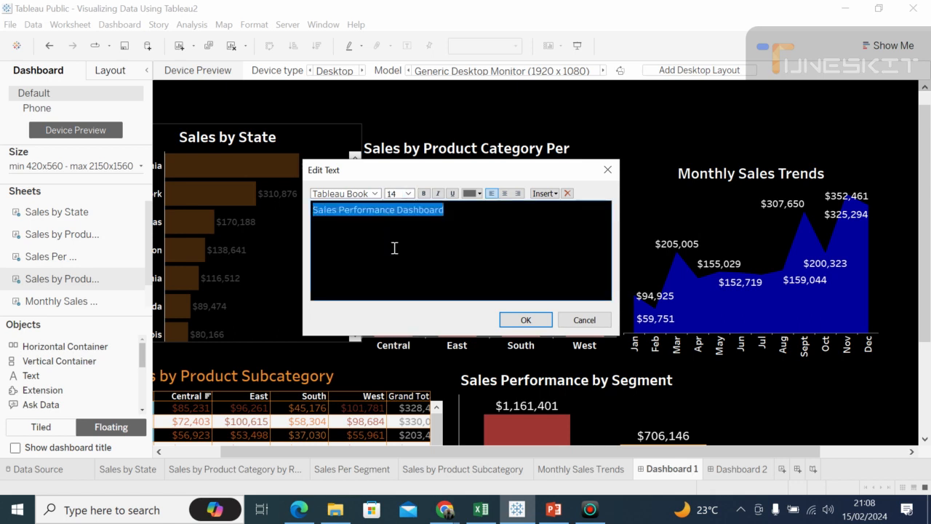
{"action": "left_click", "coordinate": [425, 193]}
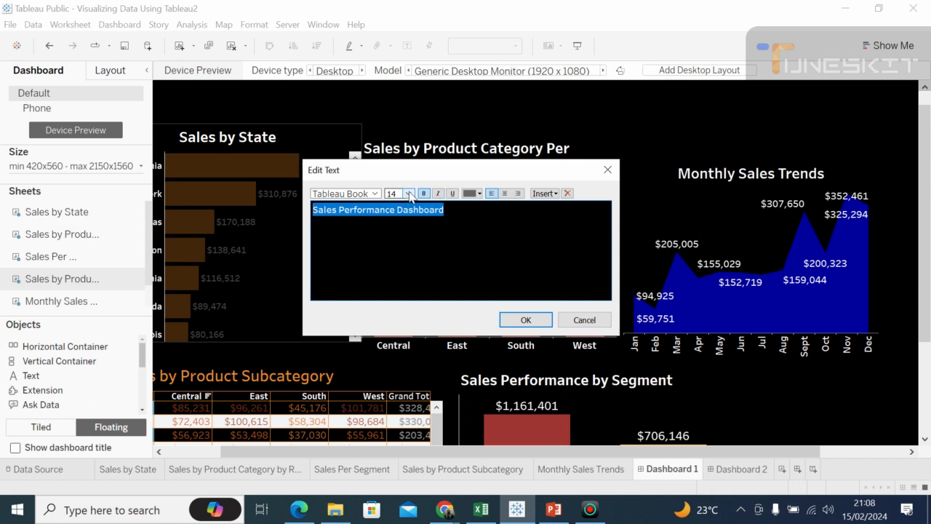
{"action": "left_click", "coordinate": [408, 194]}
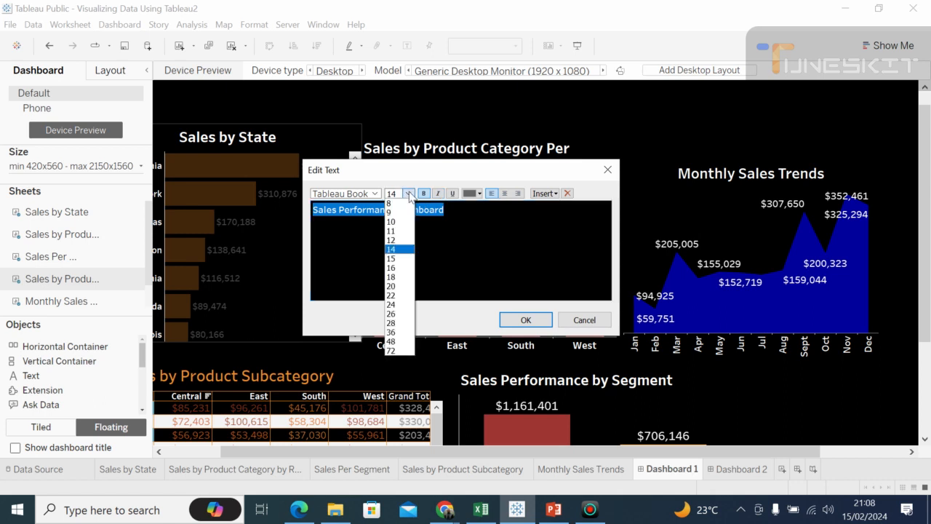
{"action": "left_click", "coordinate": [392, 286]}
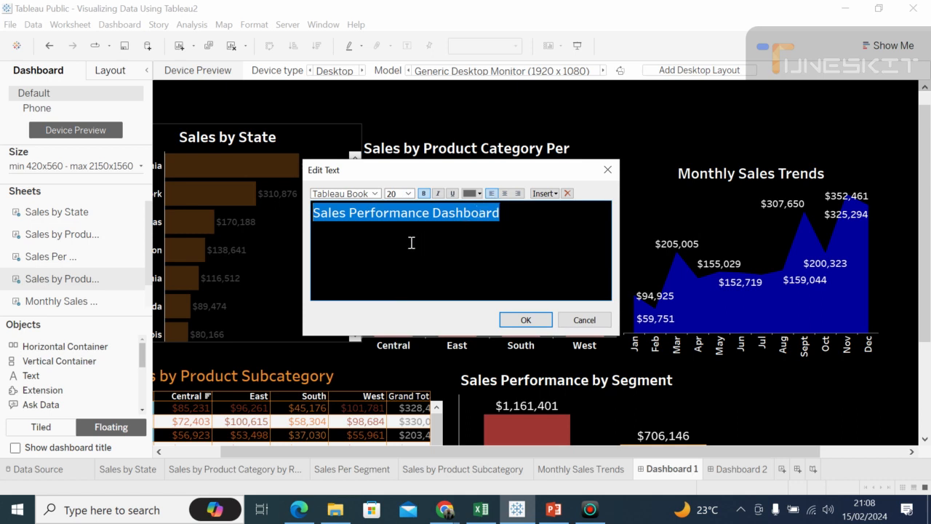
{"action": "left_click", "coordinate": [375, 193]}
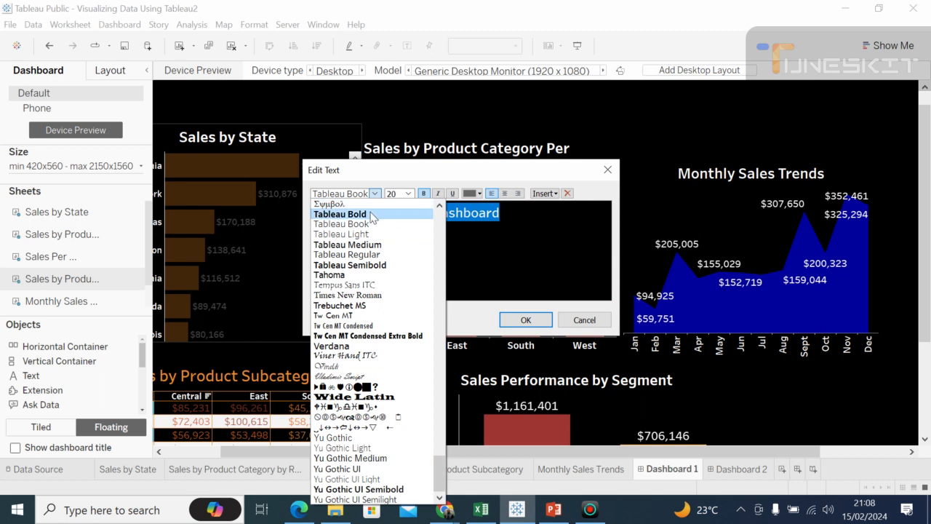
{"action": "left_click", "coordinate": [371, 266]}
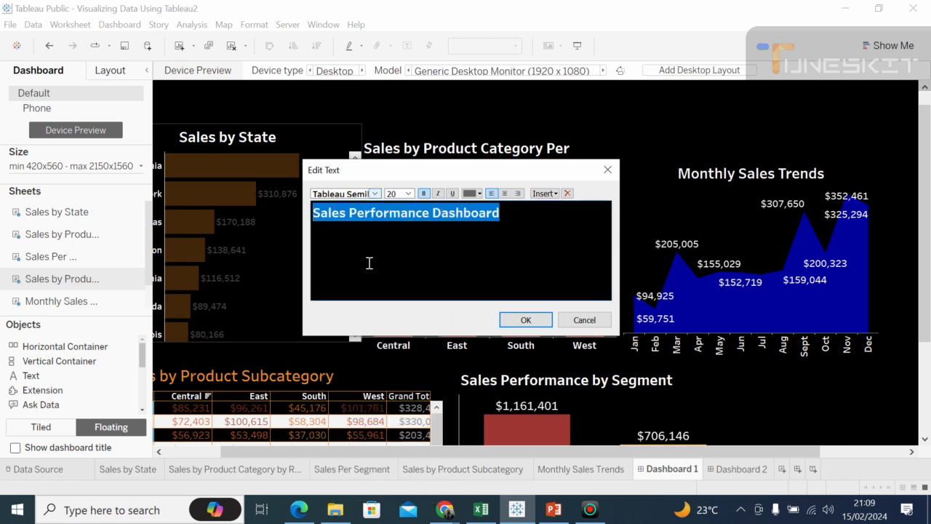
{"action": "left_click", "coordinate": [526, 321]}
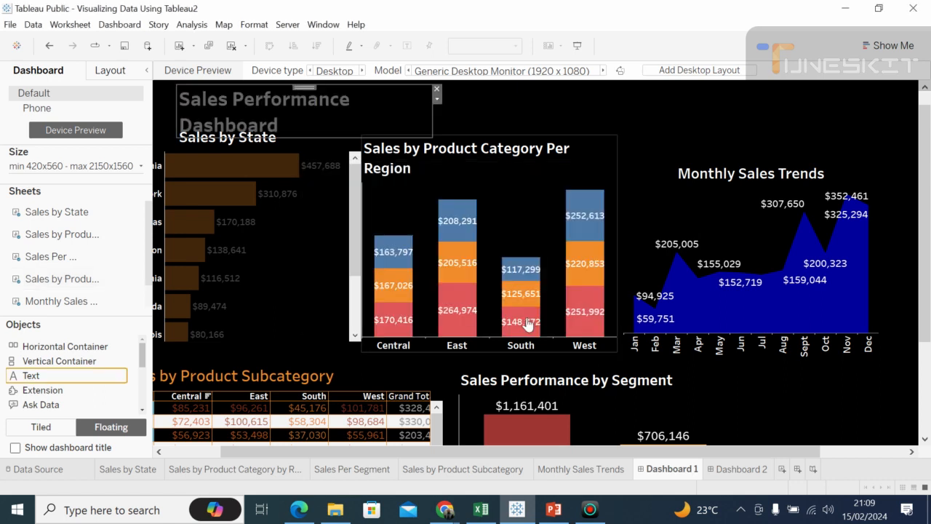
{"action": "left_click_drag", "start_coordinate": [432, 115], "coordinate": [620, 129]}
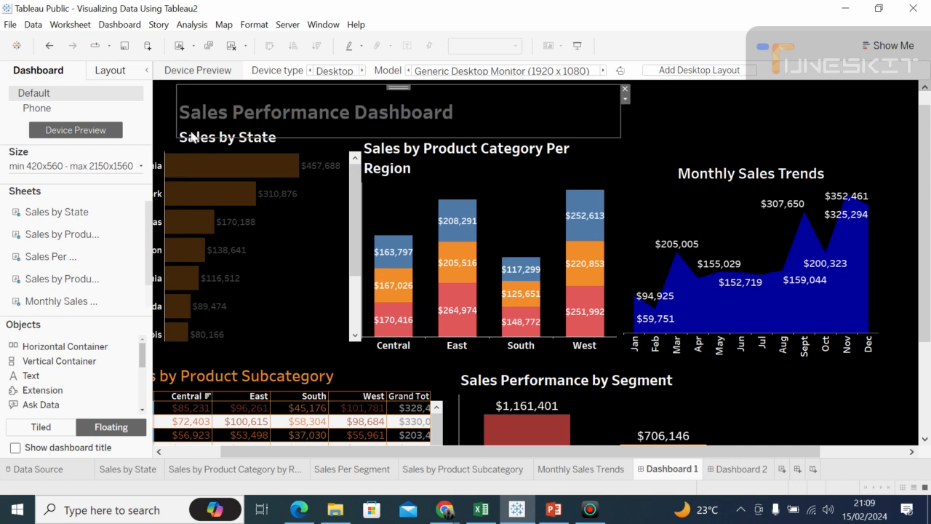
Step: Resize the Sales Performance Dashboard heading box to fit its single line, aligning its left edge with the Sales by State chart
{"action": "left_click_drag", "start_coordinate": [339, 137], "coordinate": [336, 125]}
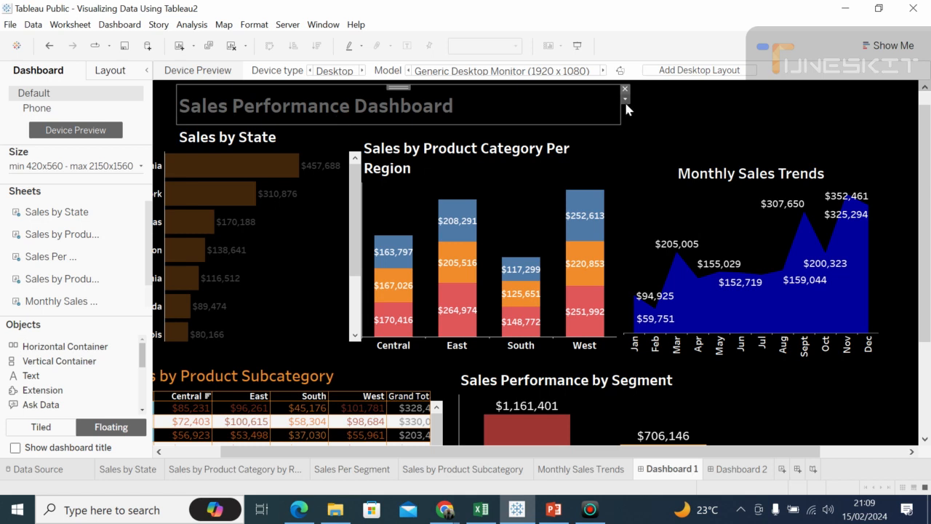
{"action": "left_click_drag", "start_coordinate": [632, 112], "coordinate": [648, 116]}
{"action": "left_click_drag", "start_coordinate": [179, 97], "coordinate": [161, 100]}
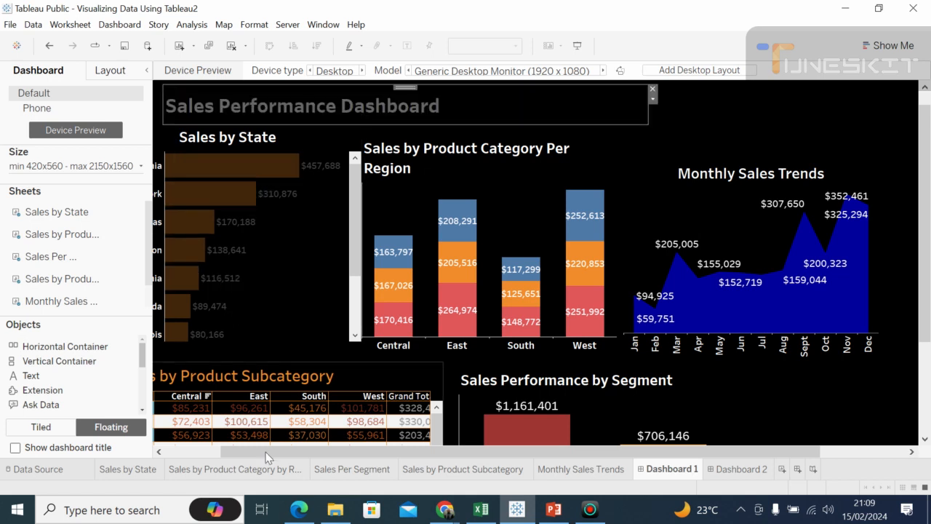
{"action": "left_click_drag", "start_coordinate": [262, 452], "coordinate": [195, 453]}
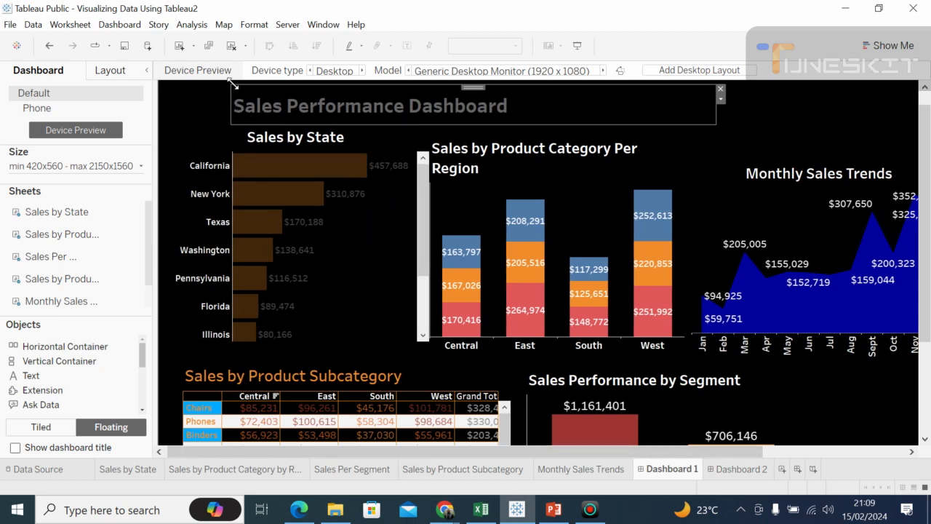
{"action": "left_click_drag", "start_coordinate": [232, 84], "coordinate": [172, 88]}
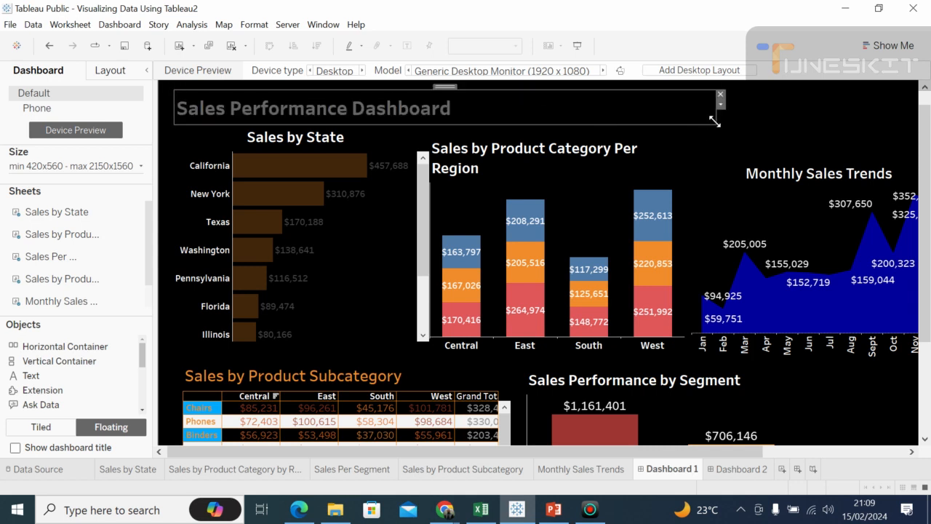
{"action": "left_click_drag", "start_coordinate": [711, 127], "coordinate": [576, 122]}
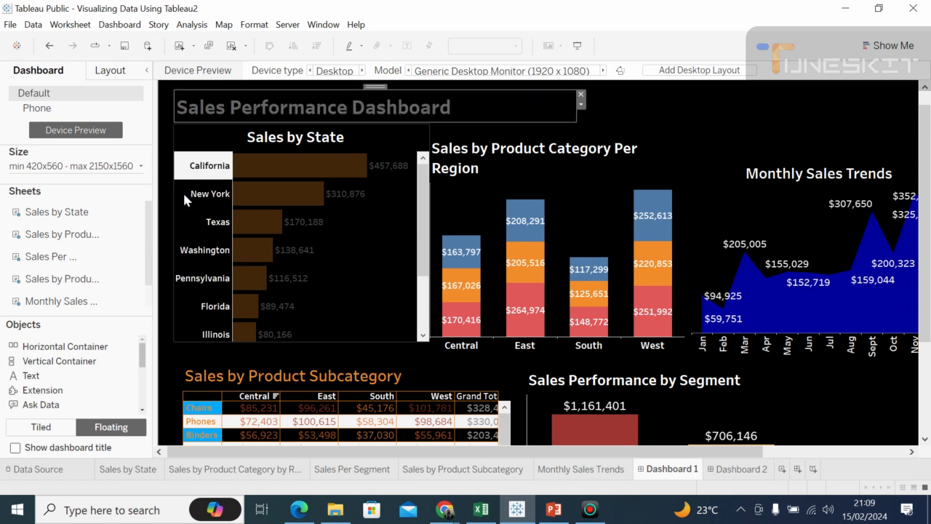
{"action": "left_click", "coordinate": [165, 269]}
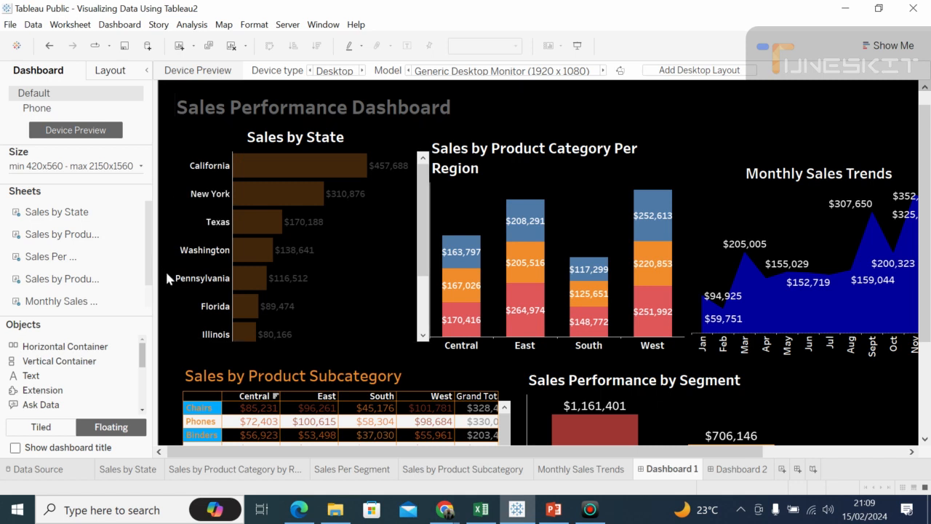
Step: Raise the upper and lower edges of the Monthly Sales Trends chart, leaving a gap above the Sales Performance by Segment chart
{"action": "left_click", "coordinate": [713, 170]}
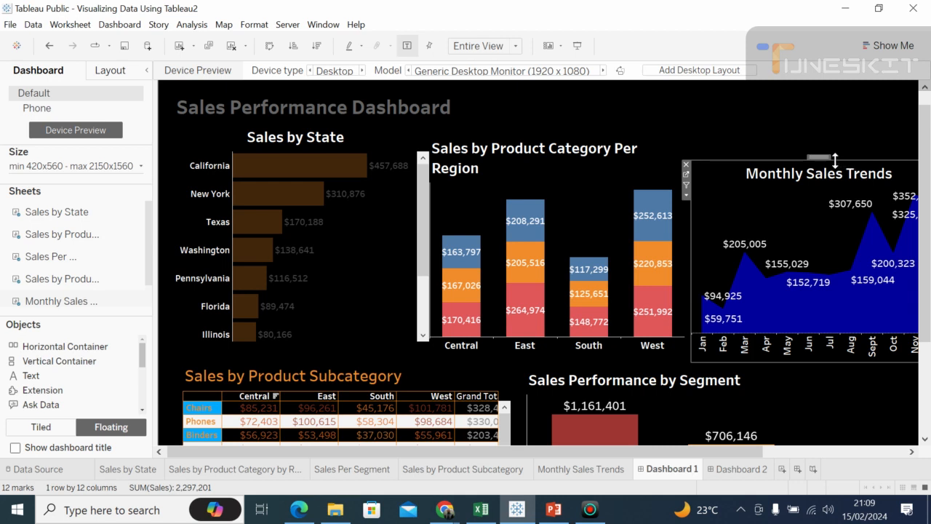
{"action": "left_click_drag", "start_coordinate": [826, 156], "coordinate": [819, 149]}
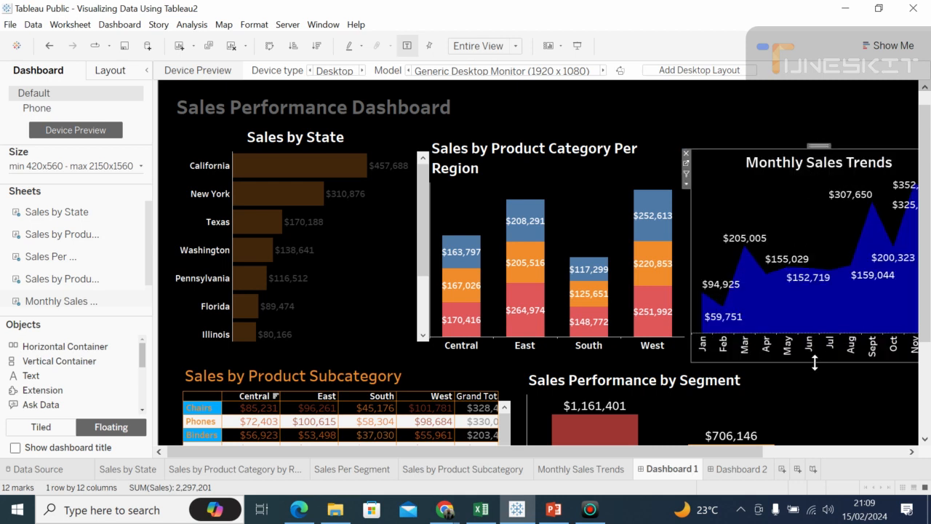
{"action": "left_click_drag", "start_coordinate": [812, 361], "coordinate": [806, 339]}
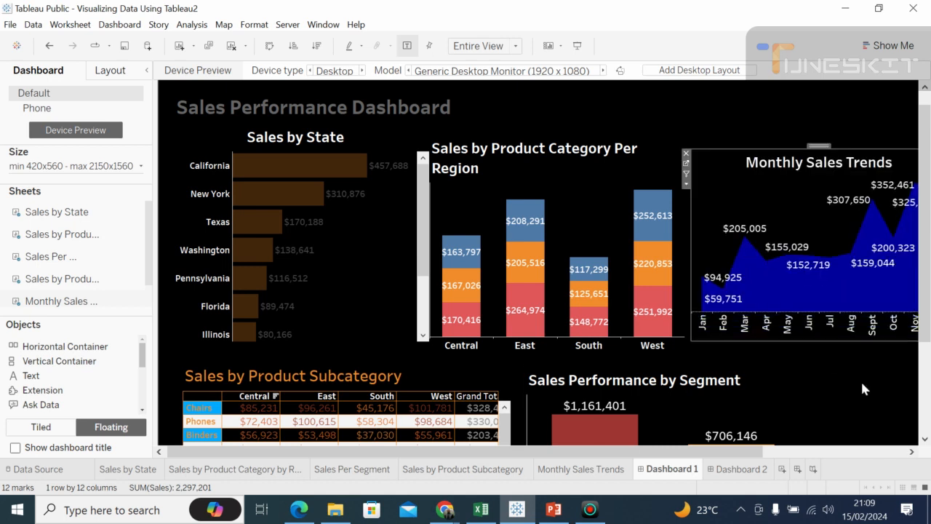
{"action": "left_click", "coordinate": [866, 385]}
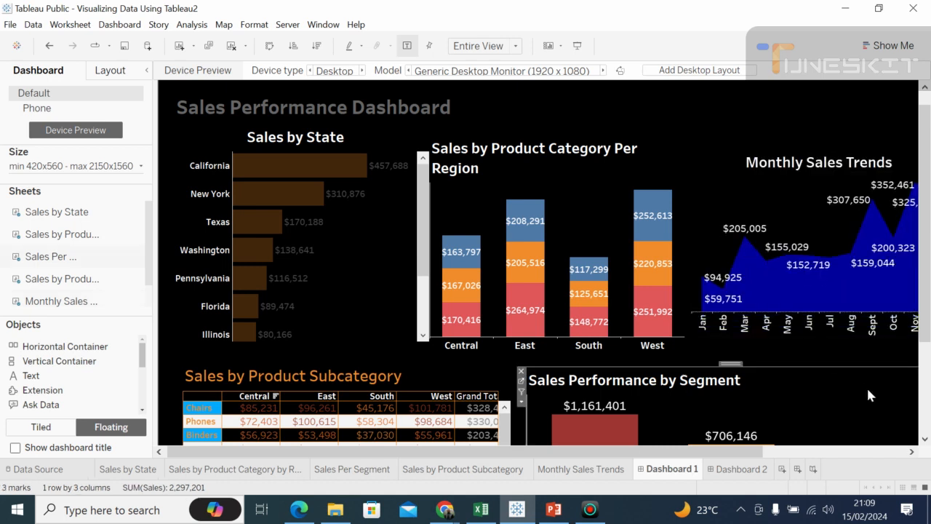
Step: Pull the right edge of the Monthly Sales Trends chart slightly inward
{"action": "left_click", "coordinate": [911, 451]}
{"action": "left_click", "coordinate": [912, 452]}
{"action": "left_click", "coordinate": [911, 451]}
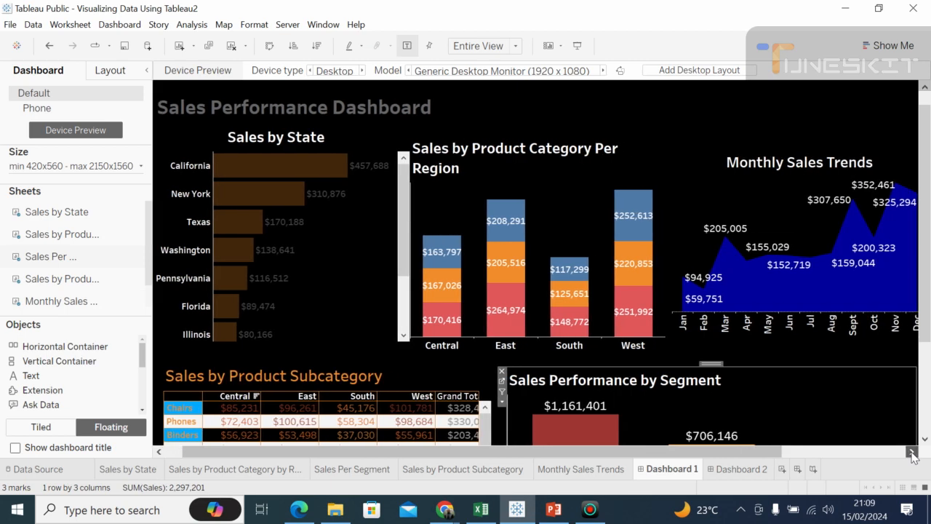
{"action": "left_click", "coordinate": [912, 452]}
{"action": "left_click", "coordinate": [911, 452]}
{"action": "left_click", "coordinate": [912, 452]}
{"action": "left_click", "coordinate": [911, 452]}
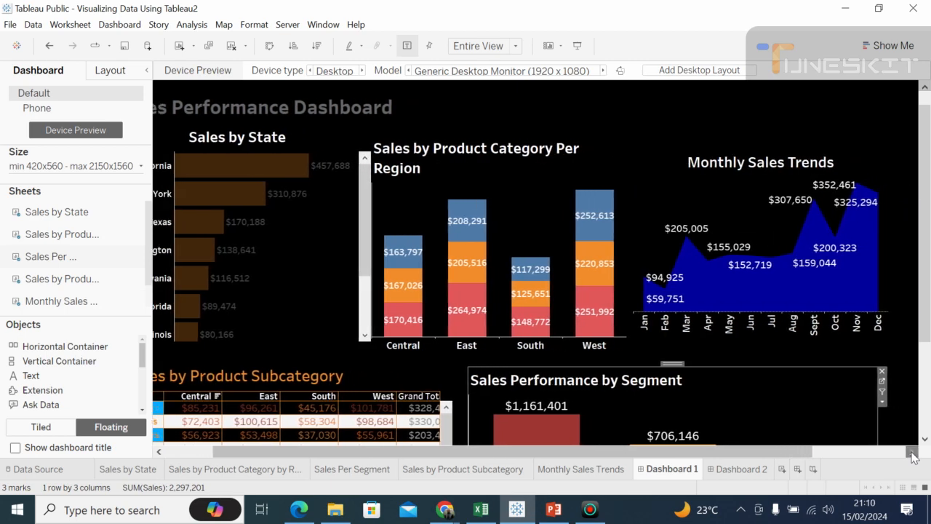
{"action": "left_click", "coordinate": [877, 260]}
{"action": "left_click", "coordinate": [876, 260]}
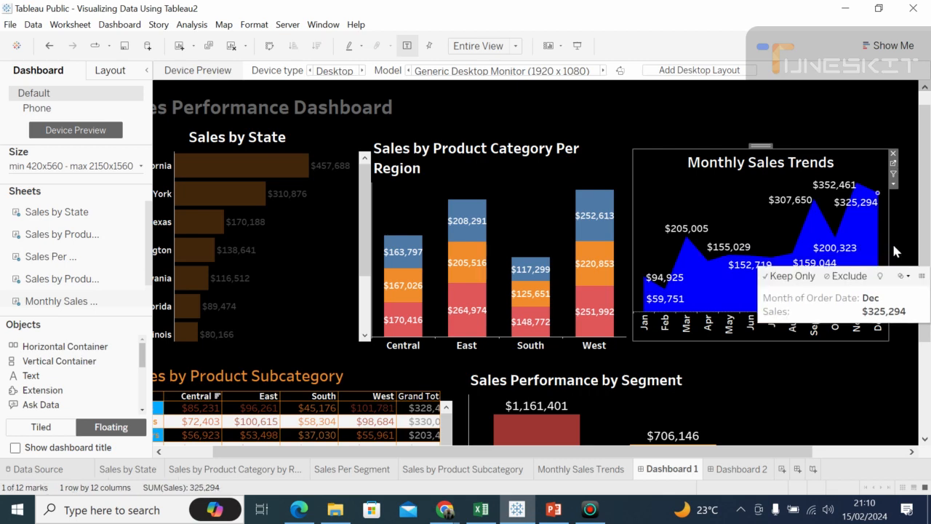
{"action": "mouse_move", "coordinate": [889, 248]}
{"action": "left_mouse_down"}
{"action": "mouse_move", "coordinate": [873, 254]}
{"action": "mouse_move", "coordinate": [887, 248]}
{"action": "left_mouse_up"}
{"action": "left_click", "coordinate": [847, 373]}
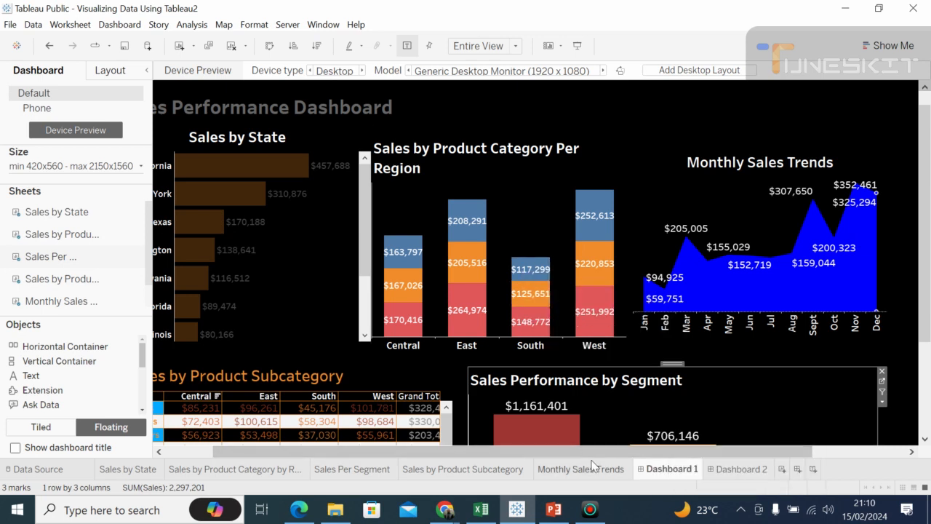
Step: Underline the Sales Performance Dashboard heading text
{"action": "left_click_drag", "start_coordinate": [471, 448], "coordinate": [327, 446]}
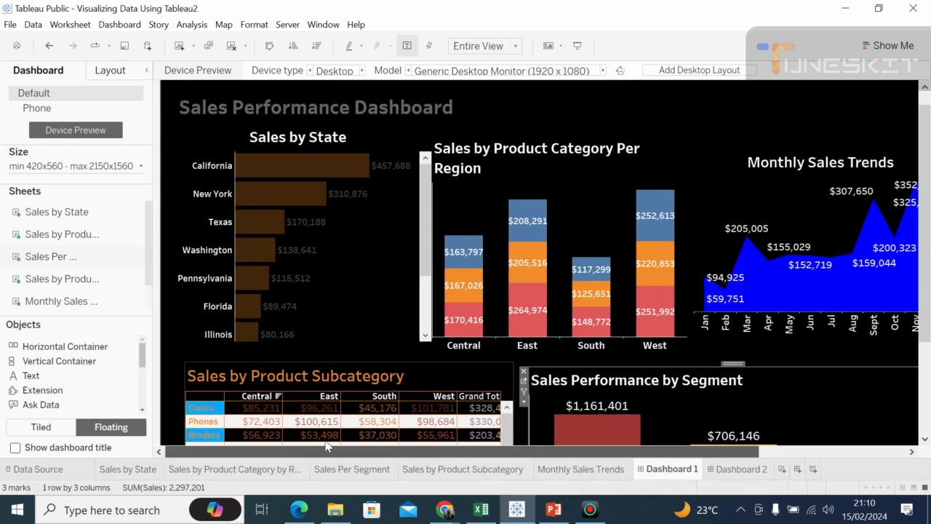
{"action": "left_click", "coordinate": [185, 109]}
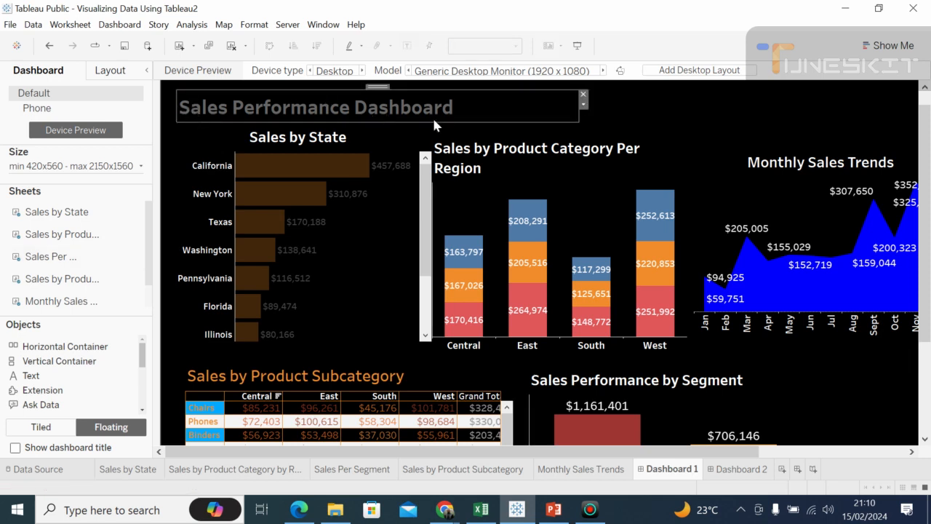
{"action": "right_click", "coordinate": [360, 107]}
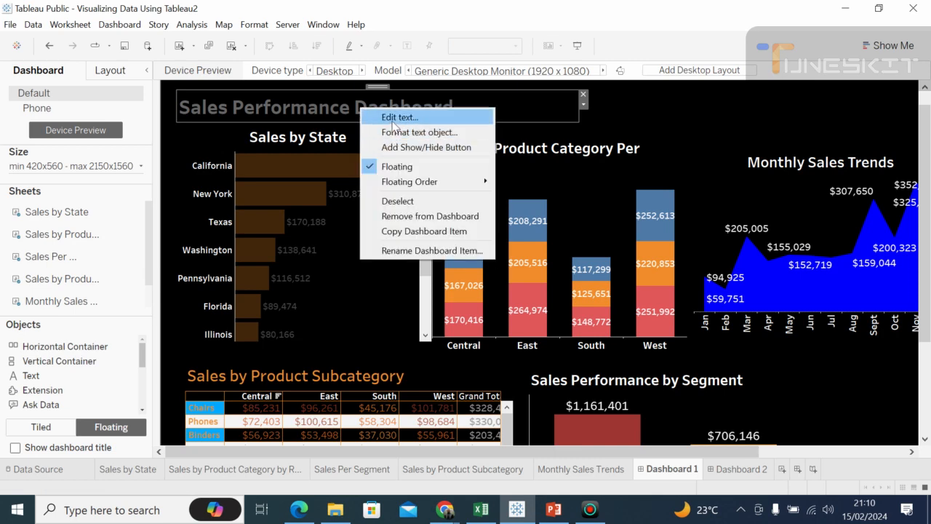
{"action": "left_click", "coordinate": [391, 117]}
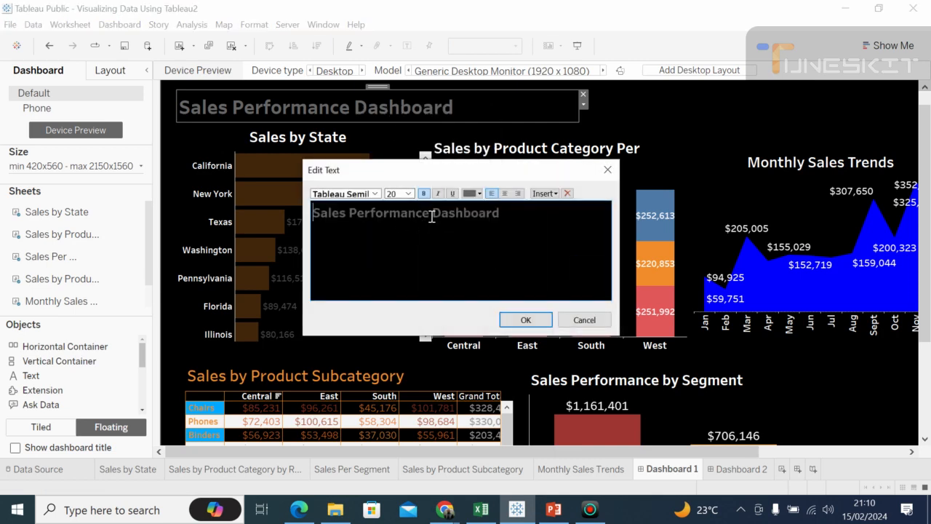
{"action": "left_click", "coordinate": [451, 195]}
{"action": "left_click_drag", "start_coordinate": [501, 212], "coordinate": [318, 206]}
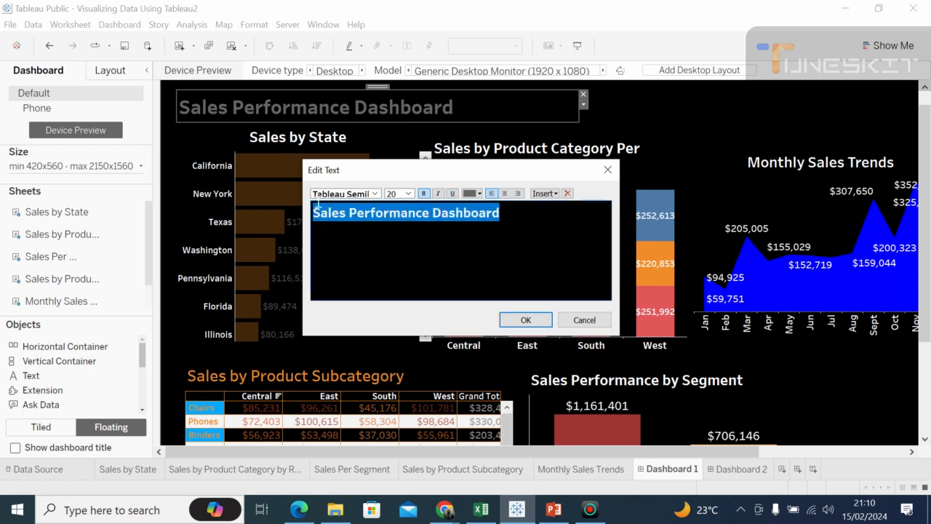
{"action": "left_click", "coordinate": [452, 194]}
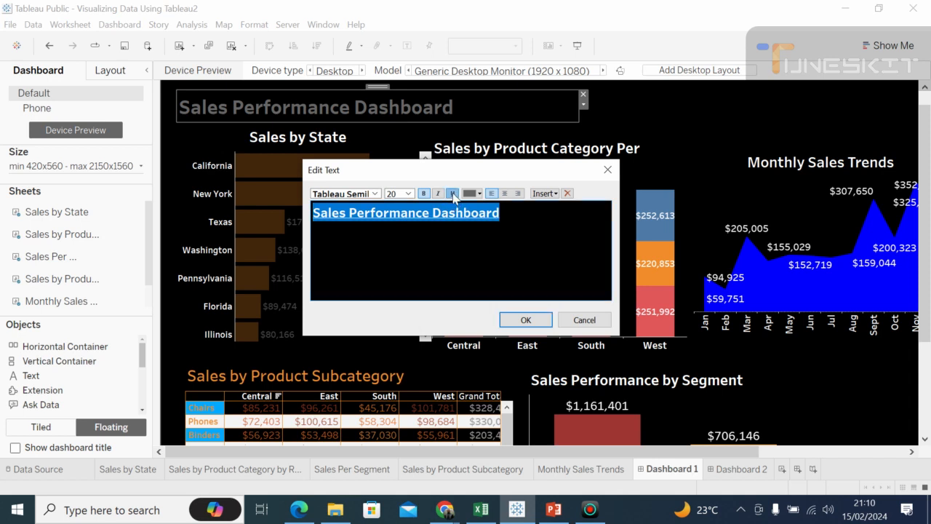
{"action": "left_click", "coordinate": [522, 322]}
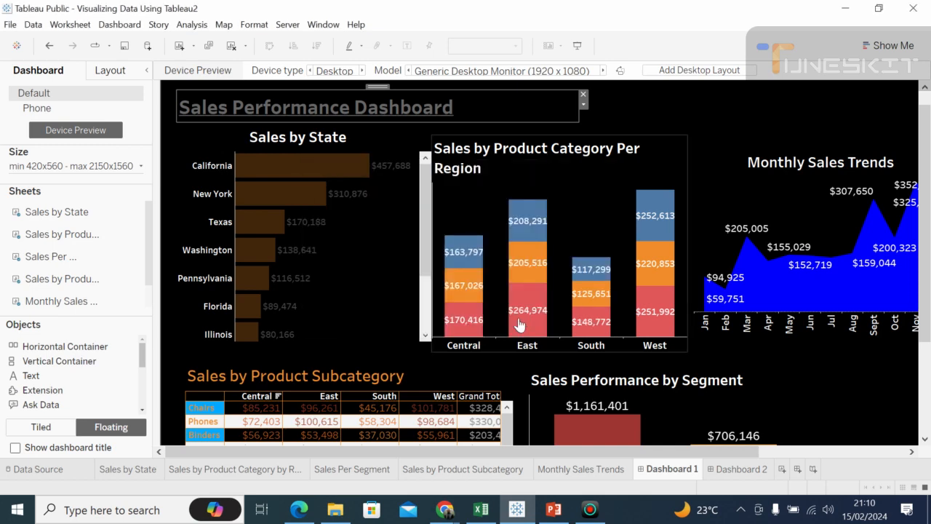
{"action": "left_click", "coordinate": [618, 108]}
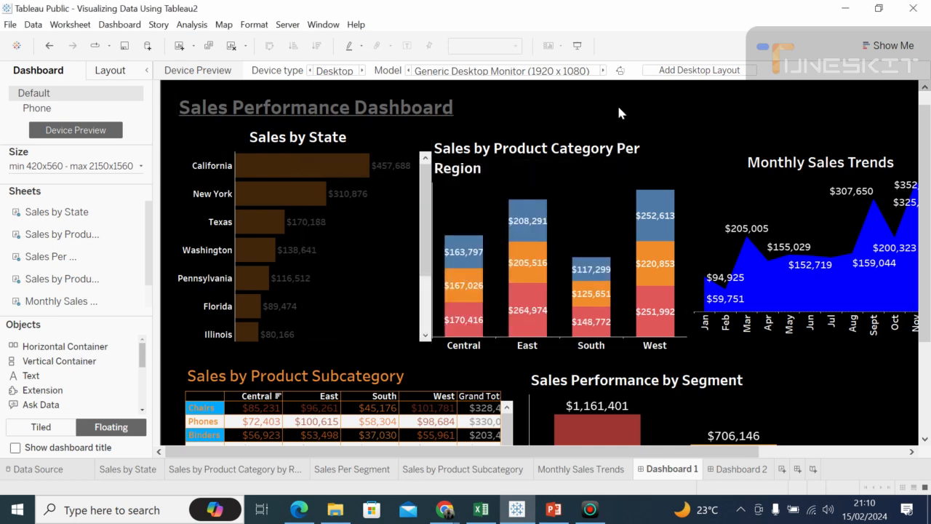
Step: Switch to the Google Meet call in Chrome, admit the person waiting to join, and return to Tableau Public
{"action": "left_click", "coordinate": [445, 510]}
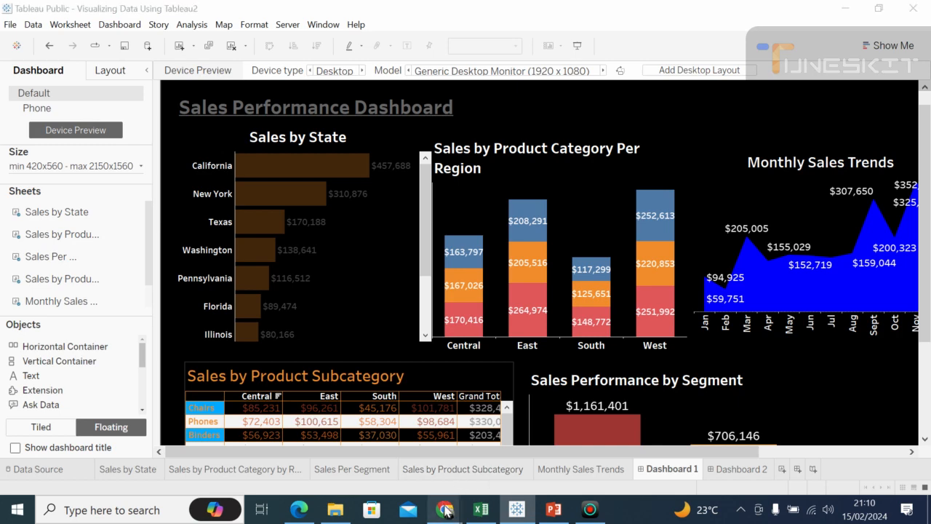
{"action": "left_click", "coordinate": [412, 439]}
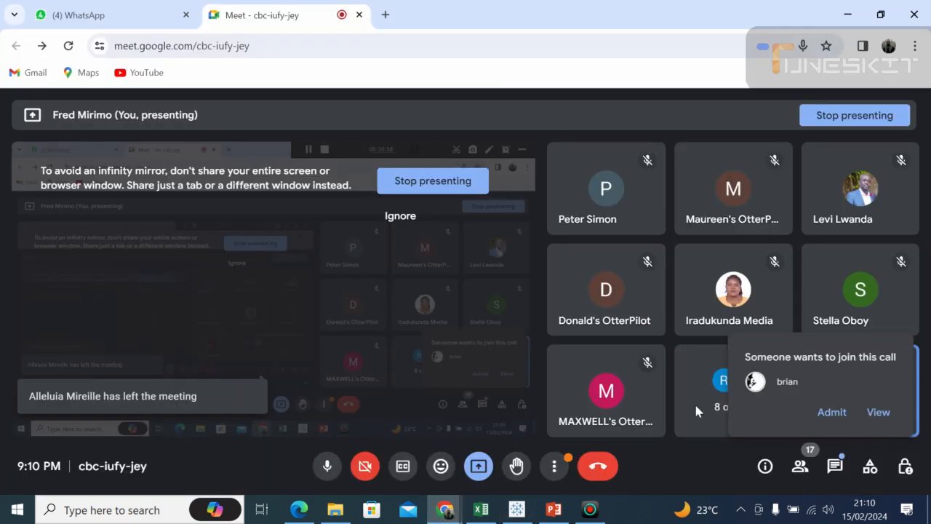
{"action": "left_click", "coordinate": [832, 412]}
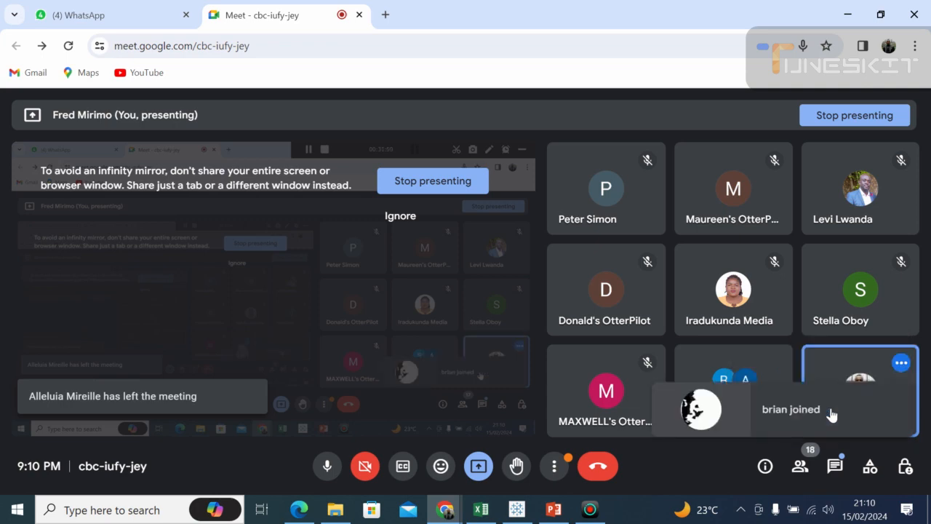
{"action": "left_click", "coordinate": [517, 509]}
{"action": "left_click", "coordinate": [774, 381]}
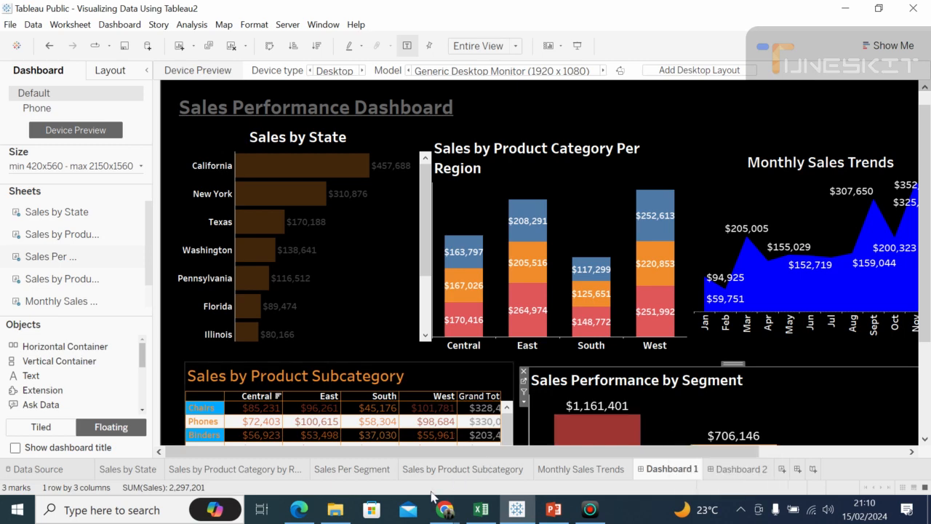
Step: Go back to the Google Meet call to admit another waiting participant, then return to the Tableau Public dashboard
{"action": "left_click", "coordinate": [445, 511]}
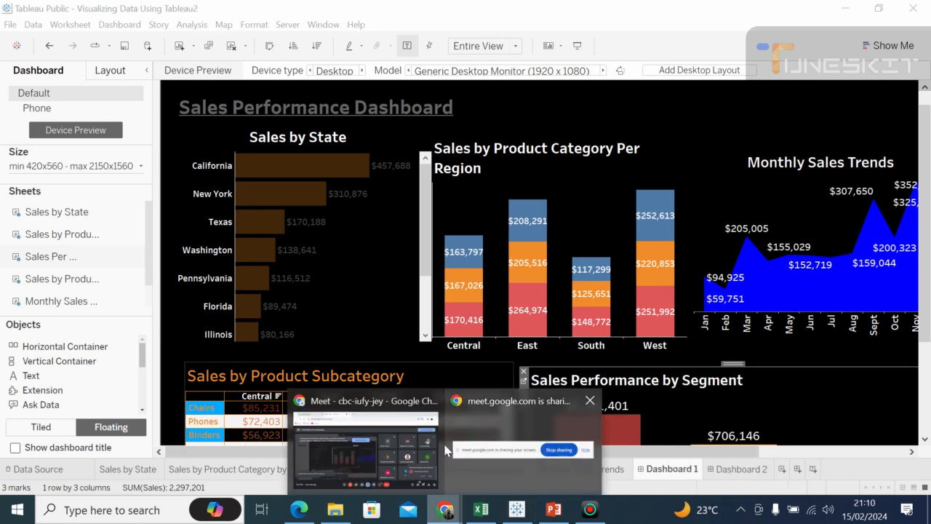
{"action": "left_click", "coordinate": [409, 445]}
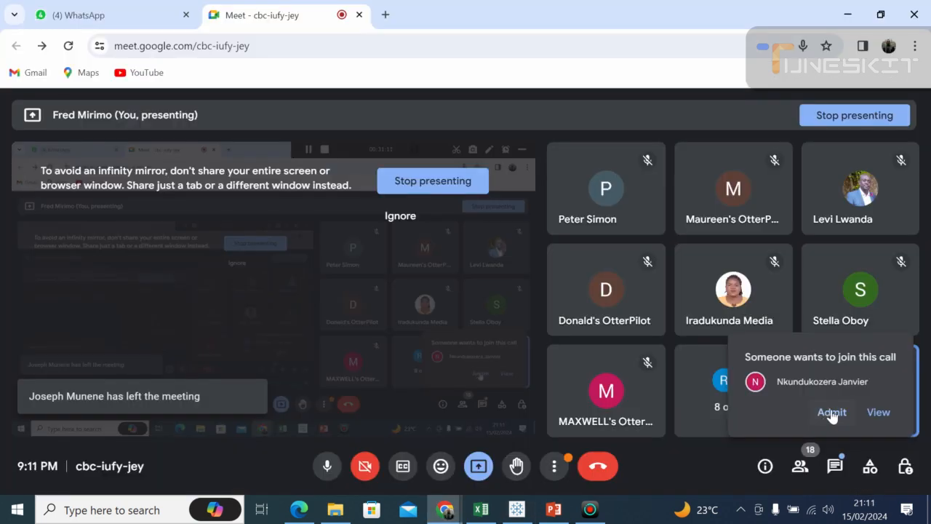
{"action": "left_click", "coordinate": [831, 412]}
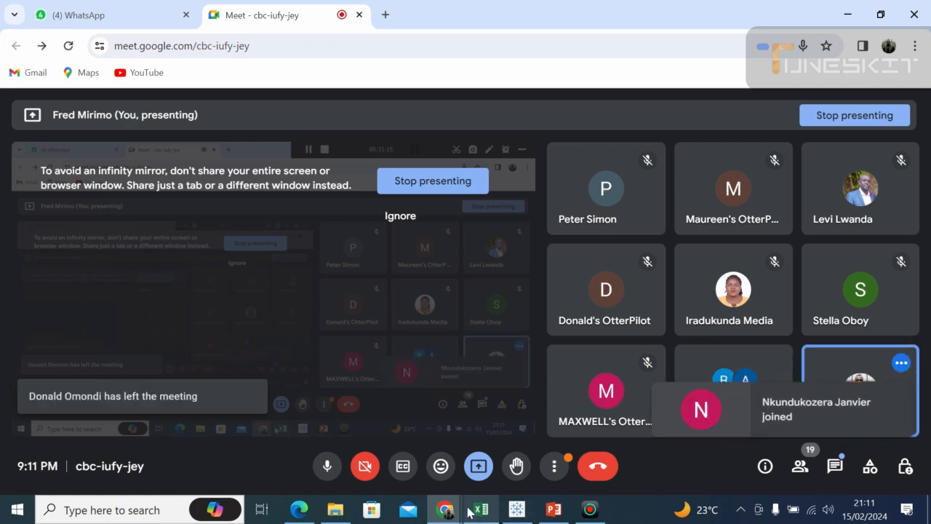
{"action": "left_click", "coordinate": [517, 509]}
{"action": "left_click", "coordinate": [473, 113]}
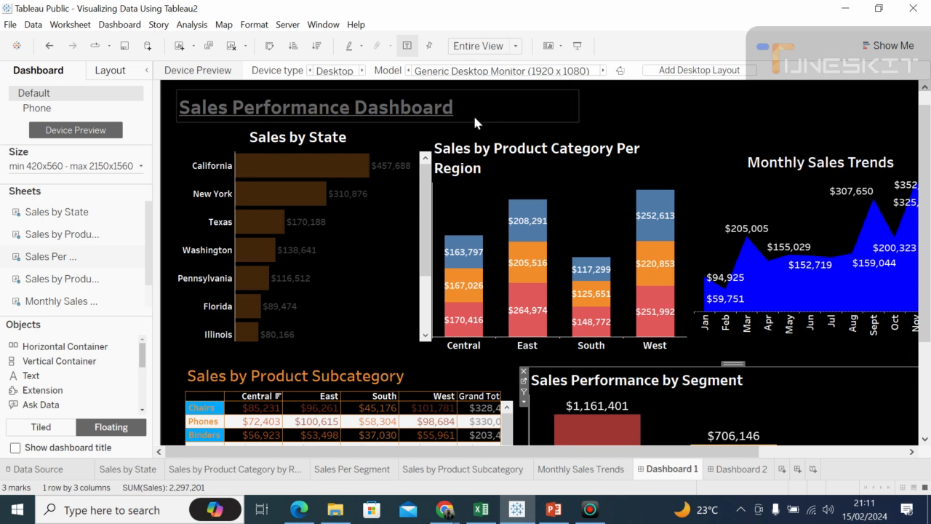
{"action": "left_click", "coordinate": [700, 135]}
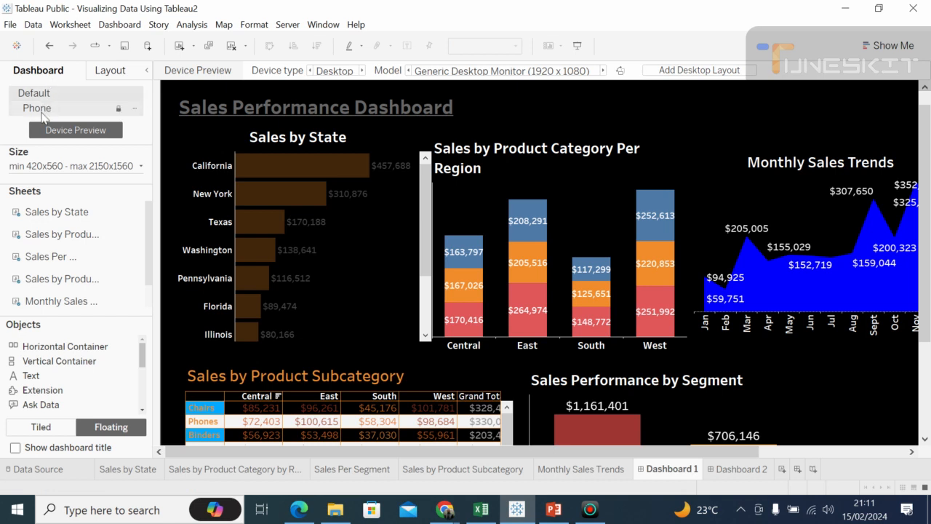
Step: Set the maximum width of the dashboard's size range to 1950 px
{"action": "left_click", "coordinate": [141, 167]}
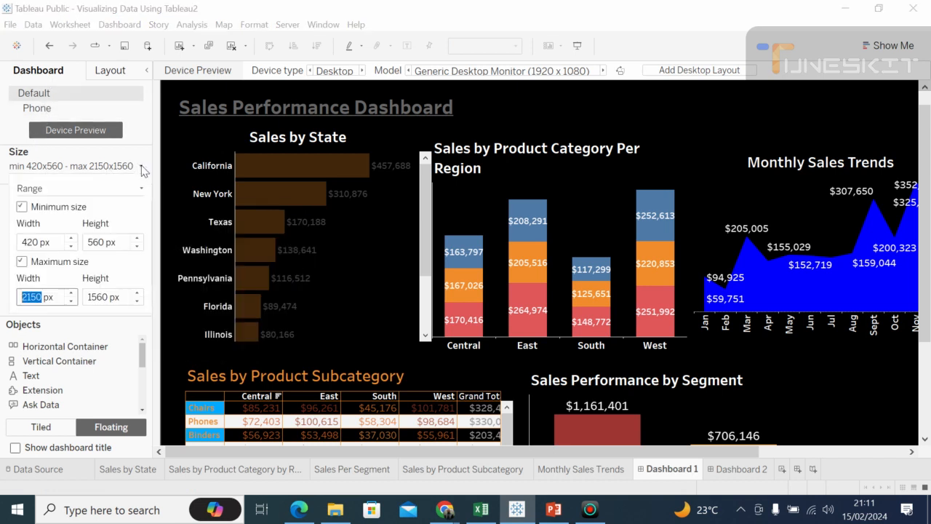
{"action": "left_click", "coordinate": [70, 301]}
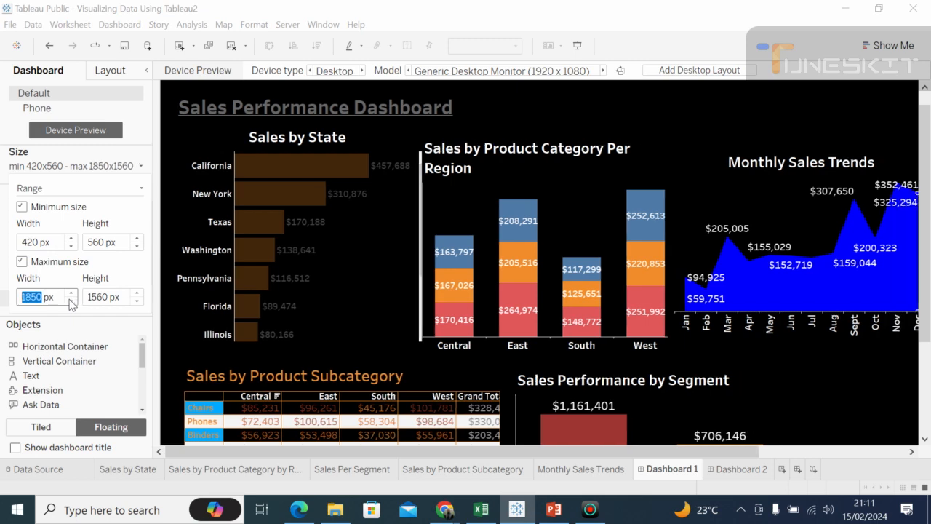
{"action": "left_click", "coordinate": [70, 301]}
{"action": "left_click", "coordinate": [69, 300]}
{"action": "left_click", "coordinate": [70, 301]}
{"action": "left_click", "coordinate": [70, 300]}
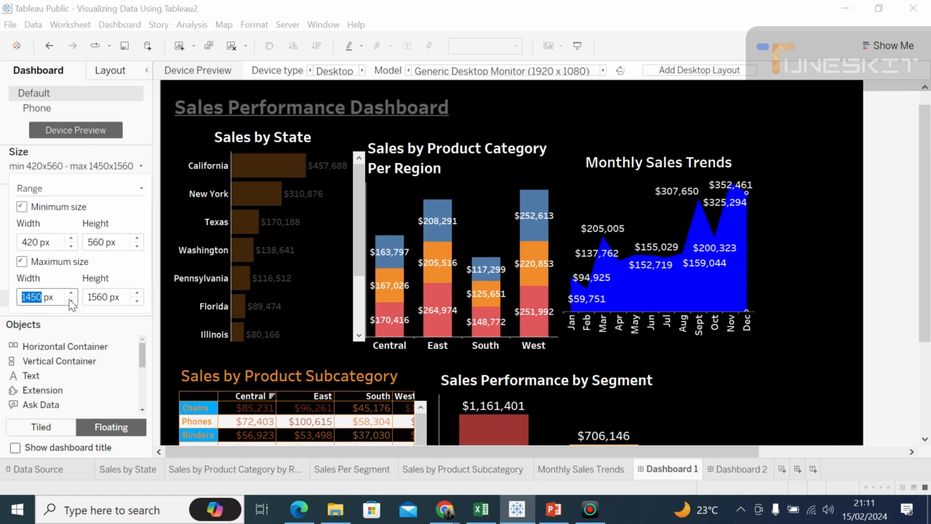
{"action": "left_click", "coordinate": [70, 293]}
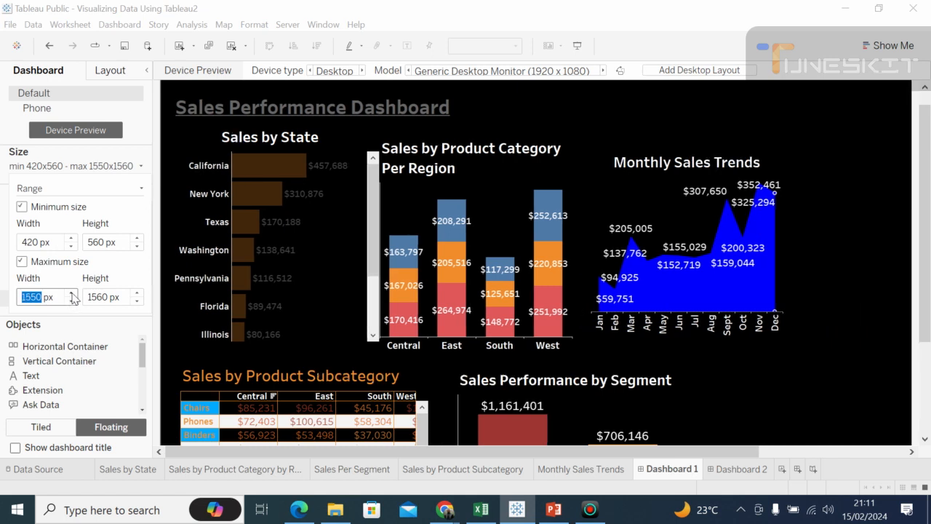
{"action": "left_click", "coordinate": [71, 293]}
{"action": "left_click", "coordinate": [71, 293]}
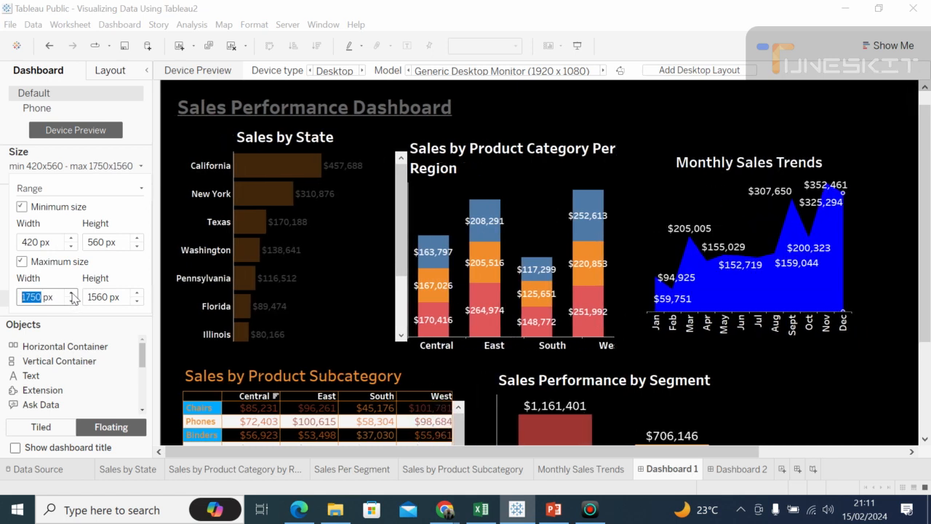
{"action": "left_click", "coordinate": [70, 293]}
{"action": "left_click", "coordinate": [70, 294]}
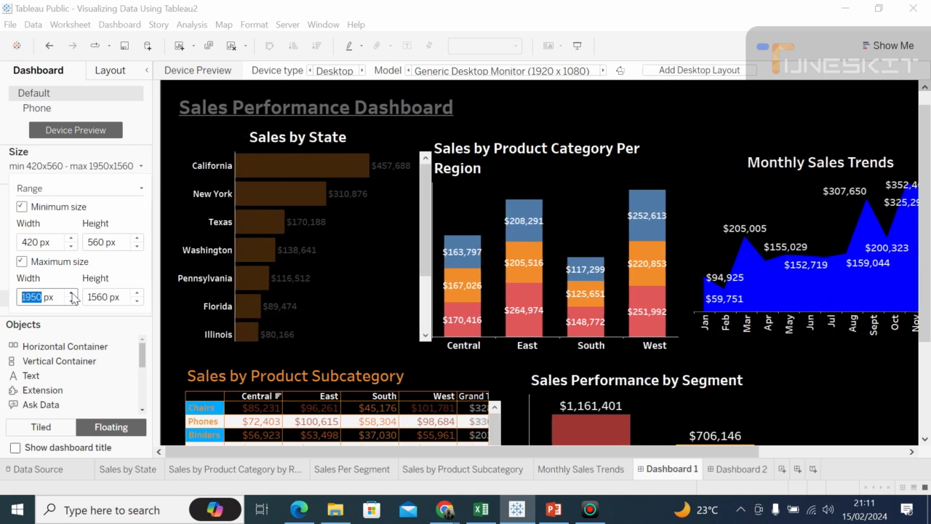
Step: Set the dashboard's height range to a minimum of 360 px and a maximum of 1460 px
{"action": "left_click", "coordinate": [136, 300]}
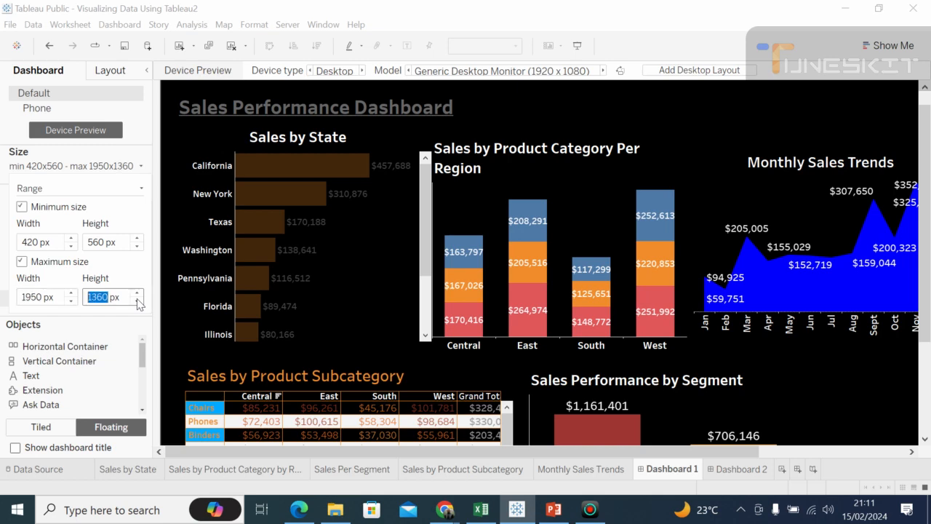
{"action": "left_click", "coordinate": [137, 301]}
{"action": "left_click", "coordinate": [138, 301]}
{"action": "left_click", "coordinate": [138, 301]}
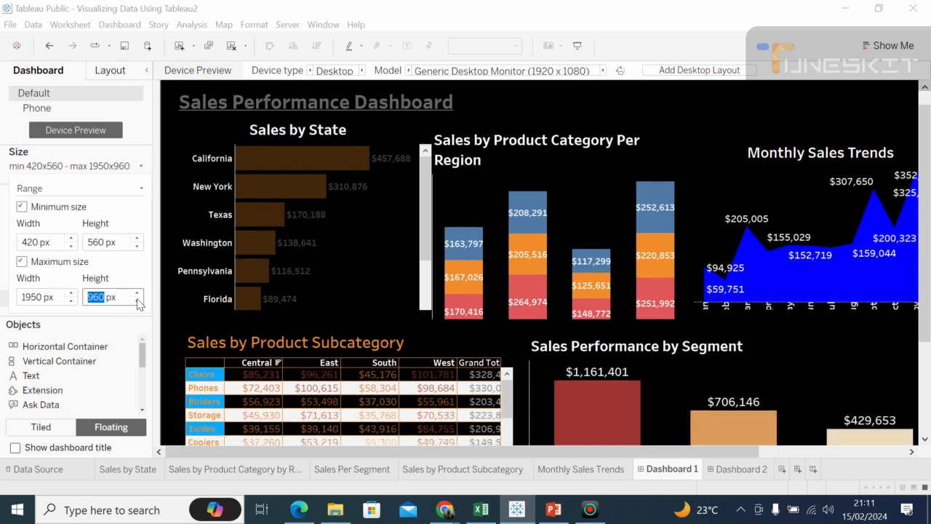
{"action": "left_click", "coordinate": [138, 301]}
{"action": "left_click", "coordinate": [138, 301]}
{"action": "left_click", "coordinate": [138, 301]}
{"action": "left_click", "coordinate": [137, 301]}
{"action": "left_click", "coordinate": [138, 301]}
{"action": "left_click", "coordinate": [138, 301]}
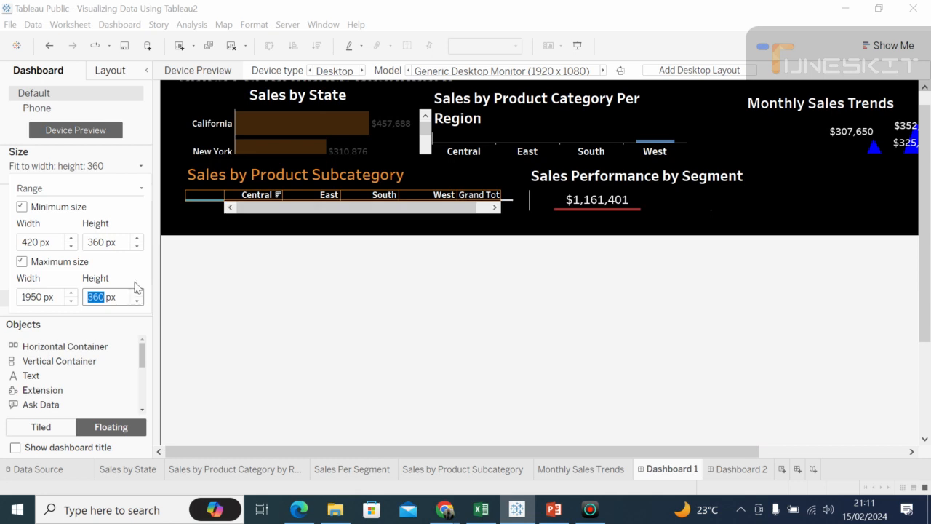
{"action": "left_click", "coordinate": [137, 293]}
{"action": "left_click", "coordinate": [136, 293]}
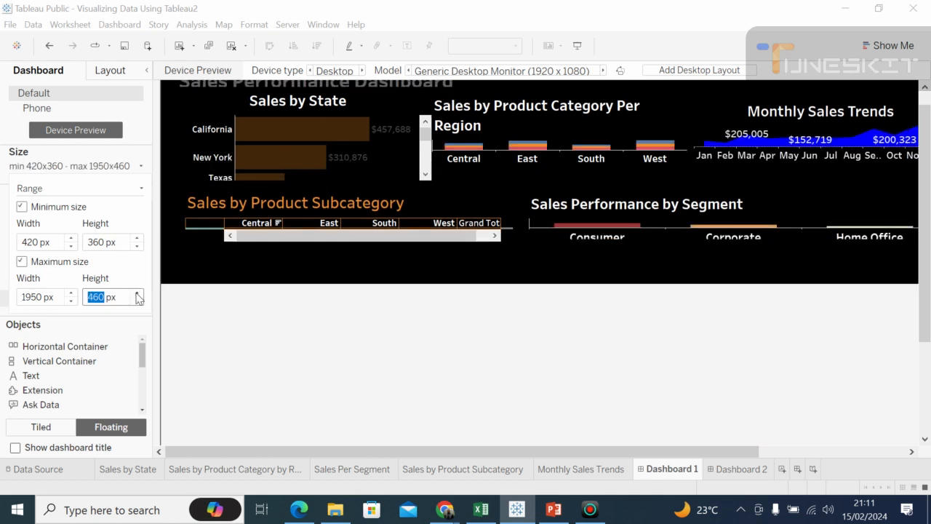
{"action": "left_click", "coordinate": [137, 294]}
{"action": "left_click", "coordinate": [137, 293]}
{"action": "left_click", "coordinate": [137, 293]}
{"action": "left_click", "coordinate": [137, 294]}
{"action": "left_click", "coordinate": [138, 294]}
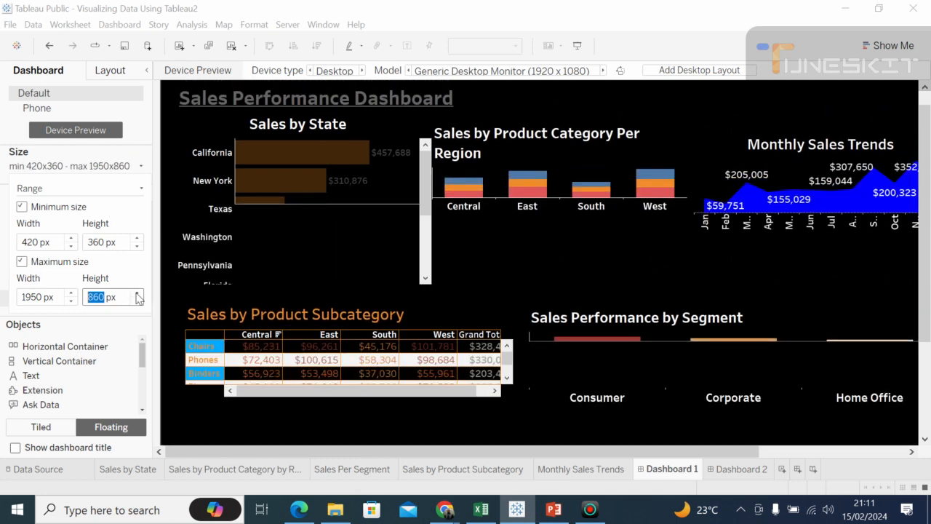
{"action": "left_click", "coordinate": [137, 294]}
{"action": "left_click", "coordinate": [138, 294]}
{"action": "left_click", "coordinate": [137, 294]}
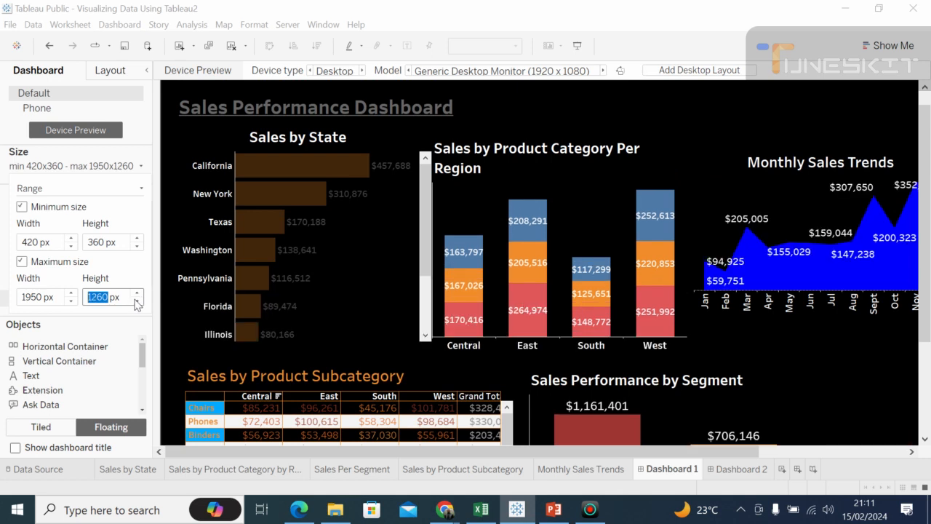
{"action": "left_click", "coordinate": [138, 291]}
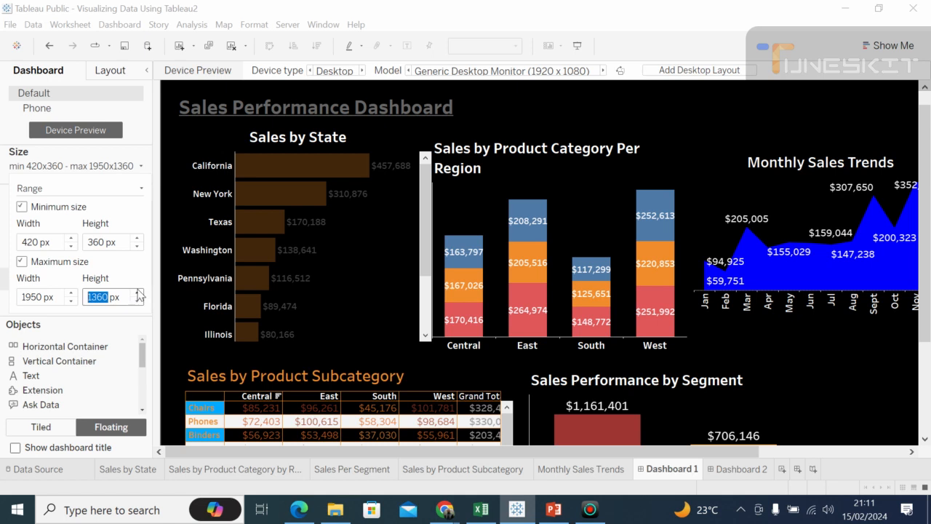
{"action": "left_click", "coordinate": [137, 294]}
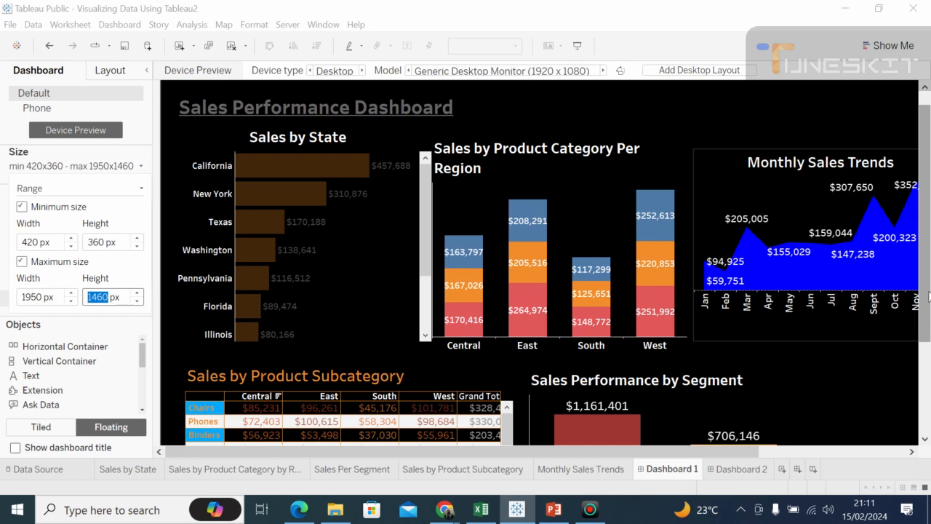
Step: Open the Sales by Product Subcategory sheet from the dashboard and remove Sub-Category from its rows
{"action": "left_click_drag", "start_coordinate": [928, 301], "coordinate": [930, 367]}
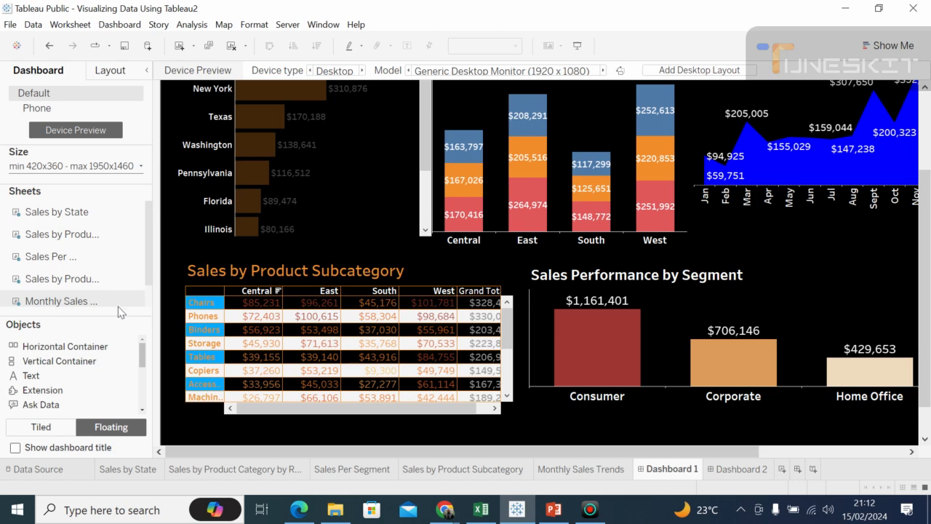
{"action": "mouse_move", "coordinate": [82, 285]}
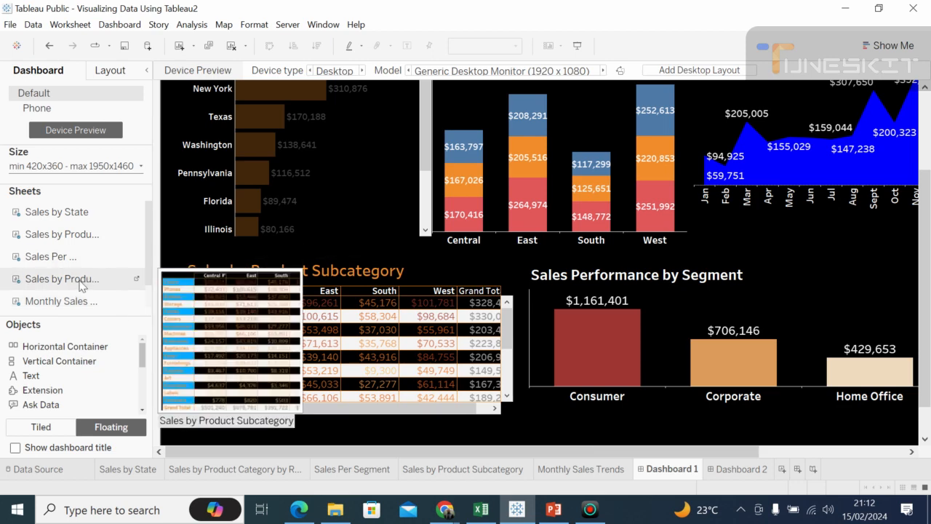
{"action": "left_click", "coordinate": [137, 279]}
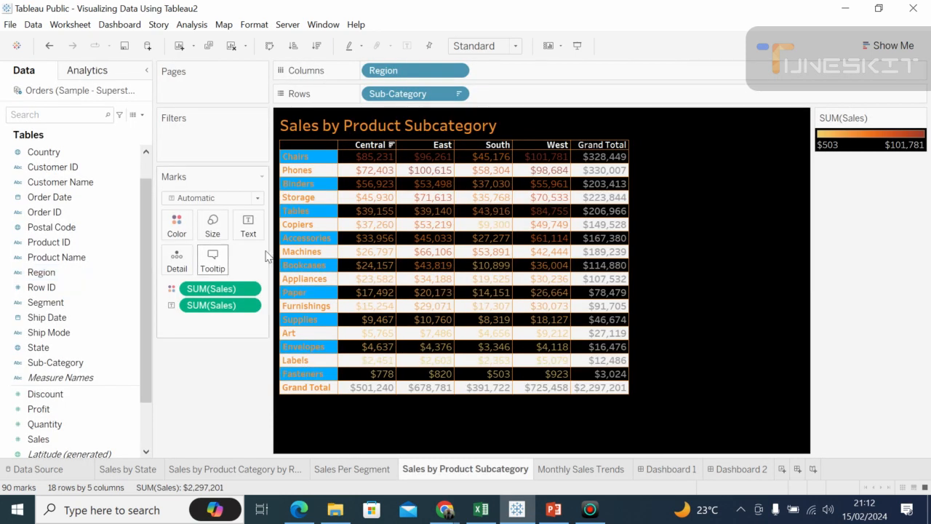
{"action": "left_click_drag", "start_coordinate": [406, 98], "coordinate": [85, 411]}
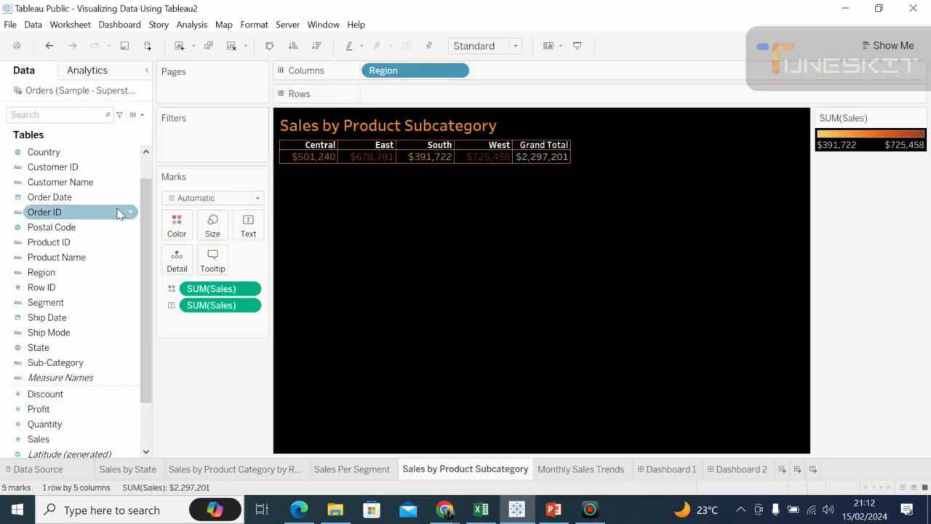
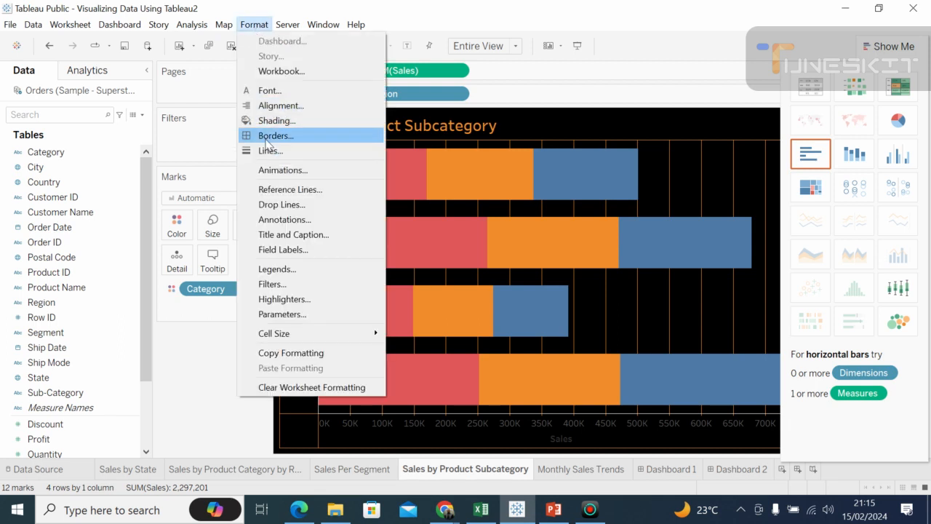
Step: Set the column grid lines of the Sales by Product Subcategory chart to None
{"action": "left_click", "coordinate": [267, 138]}
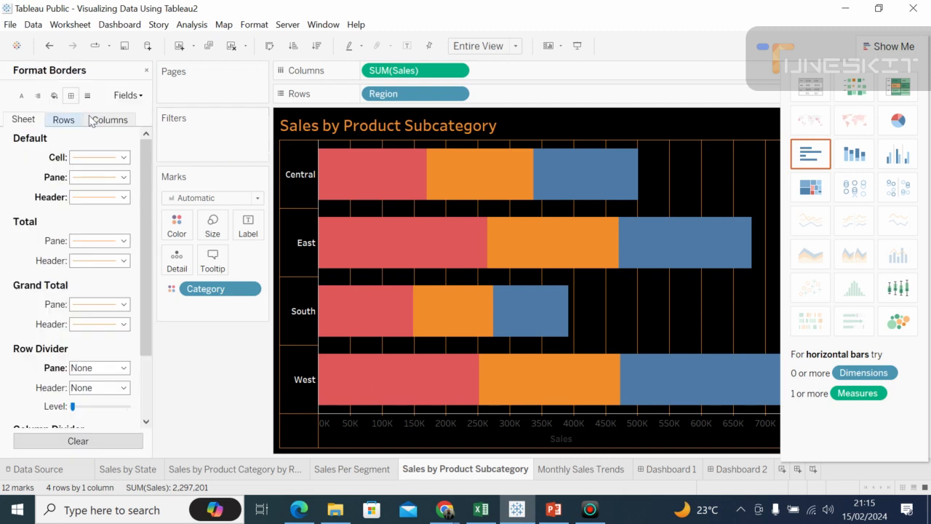
{"action": "left_click", "coordinate": [88, 98]}
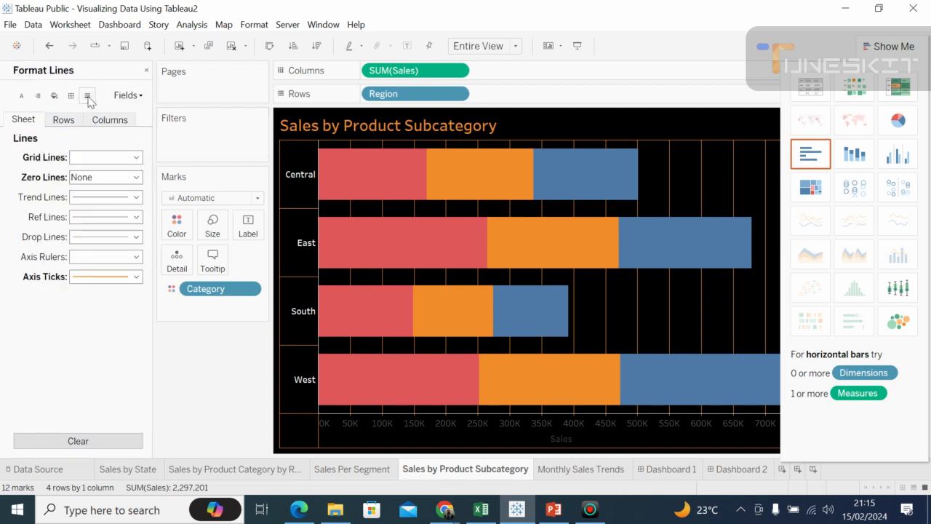
{"action": "left_click", "coordinate": [119, 123]}
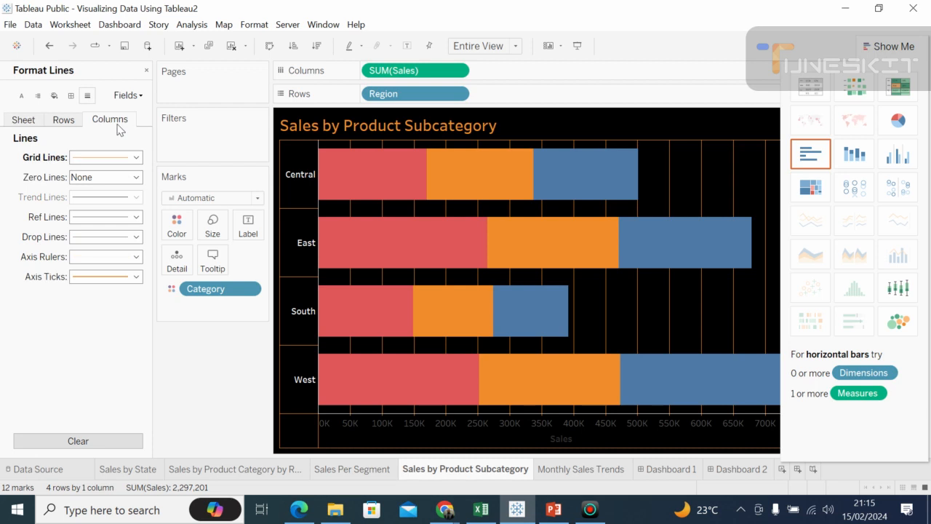
{"action": "left_click", "coordinate": [116, 178]}
{"action": "left_click", "coordinate": [115, 180]}
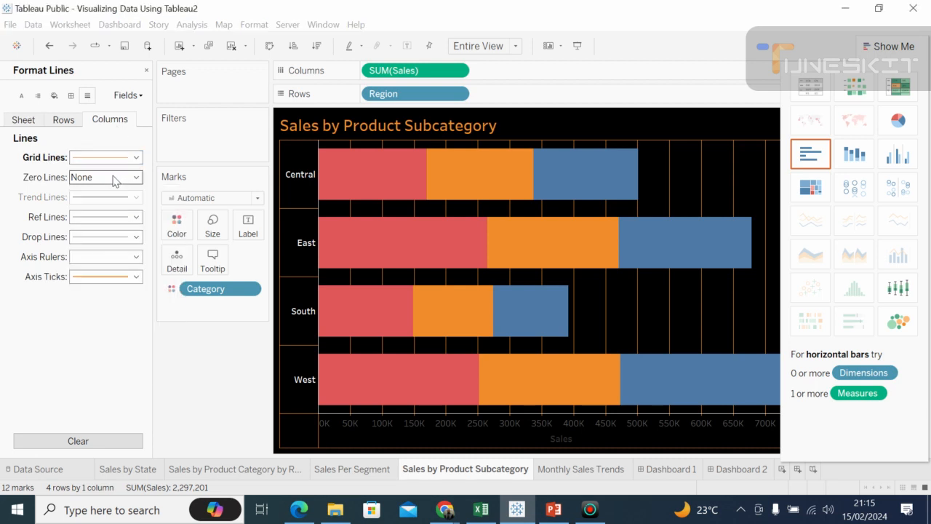
{"action": "left_click", "coordinate": [114, 181]}
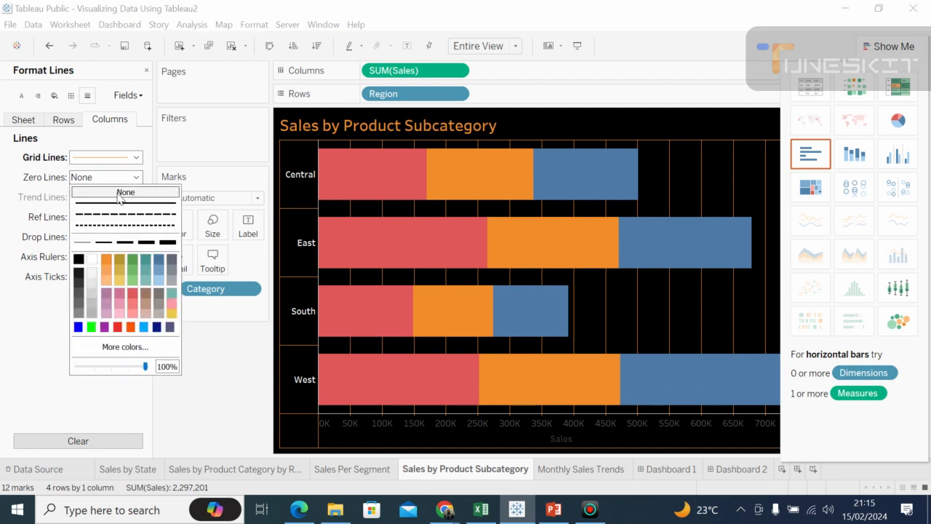
{"action": "left_click", "coordinate": [135, 157]}
{"action": "left_click", "coordinate": [127, 173]}
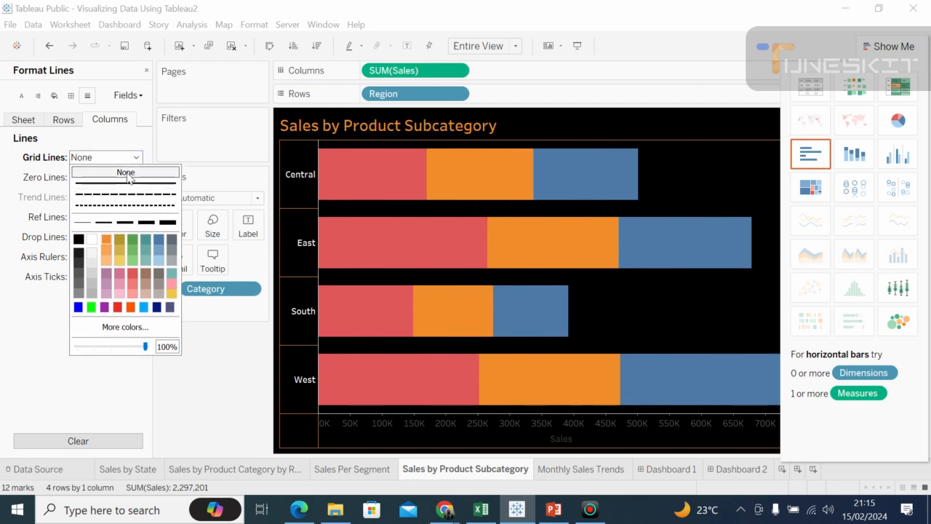
{"action": "left_click", "coordinate": [199, 168]}
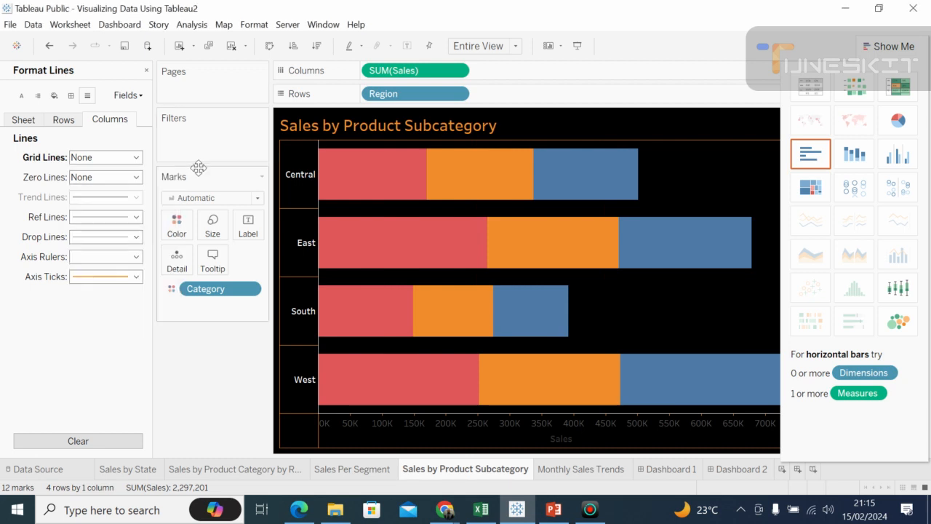
Step: Set the column reference lines and axis ticks of the Sales by Product Subcategory chart to None
{"action": "left_click", "coordinate": [137, 217]}
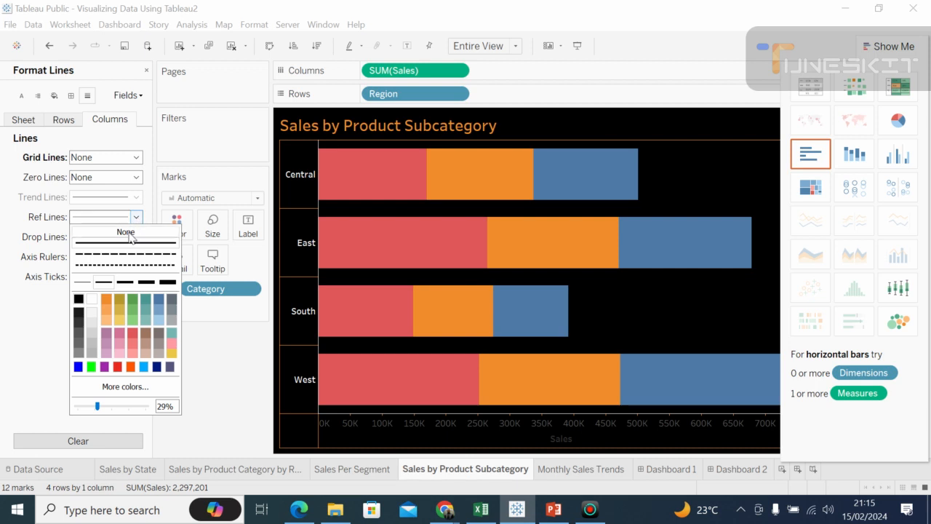
{"action": "left_click", "coordinate": [131, 234]}
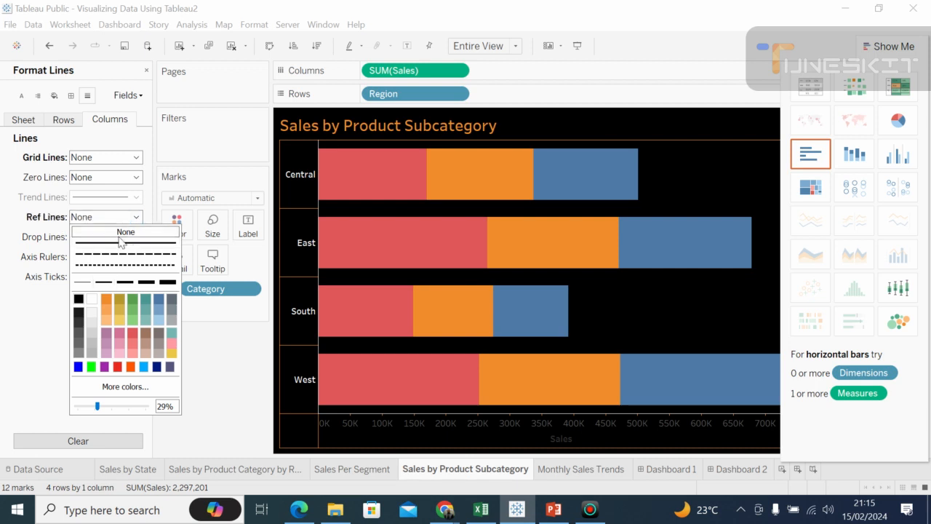
{"action": "left_click", "coordinate": [136, 201]}
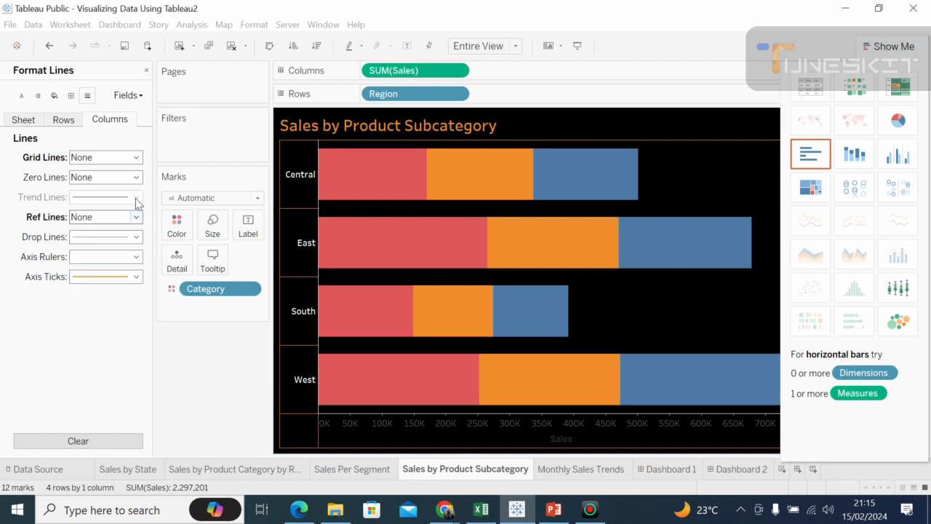
{"action": "left_click", "coordinate": [136, 276]}
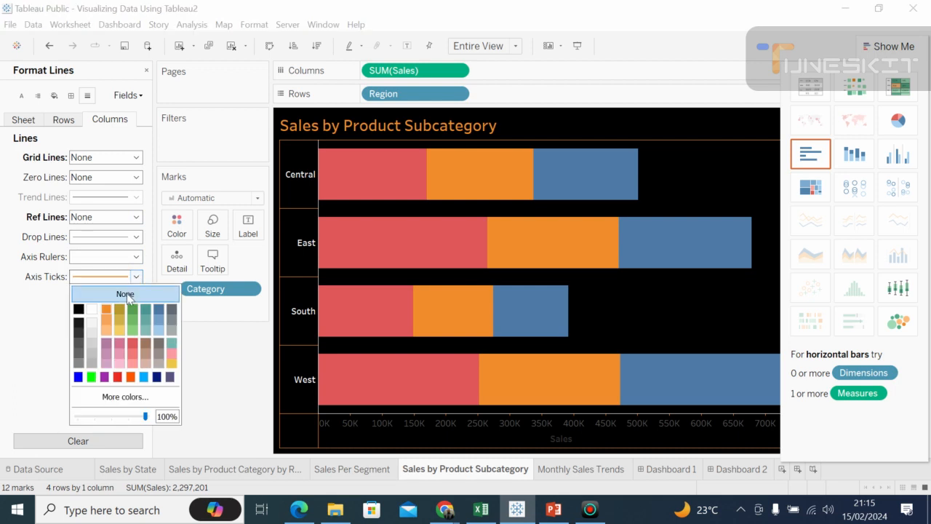
{"action": "left_click", "coordinate": [126, 294]}
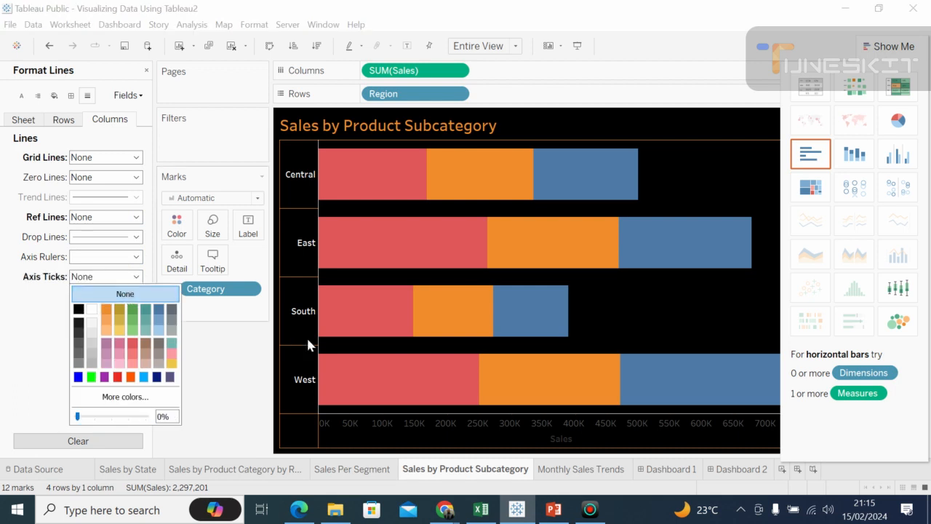
Step: Hide the header of the Sales axis below the bars
{"action": "left_click", "coordinate": [440, 417]}
{"action": "right_click", "coordinate": [441, 420]}
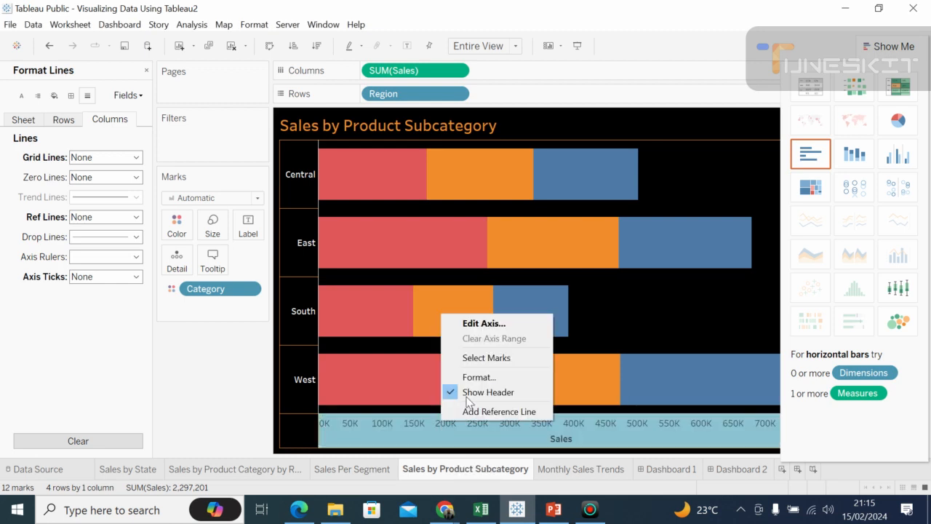
{"action": "left_click", "coordinate": [484, 394]}
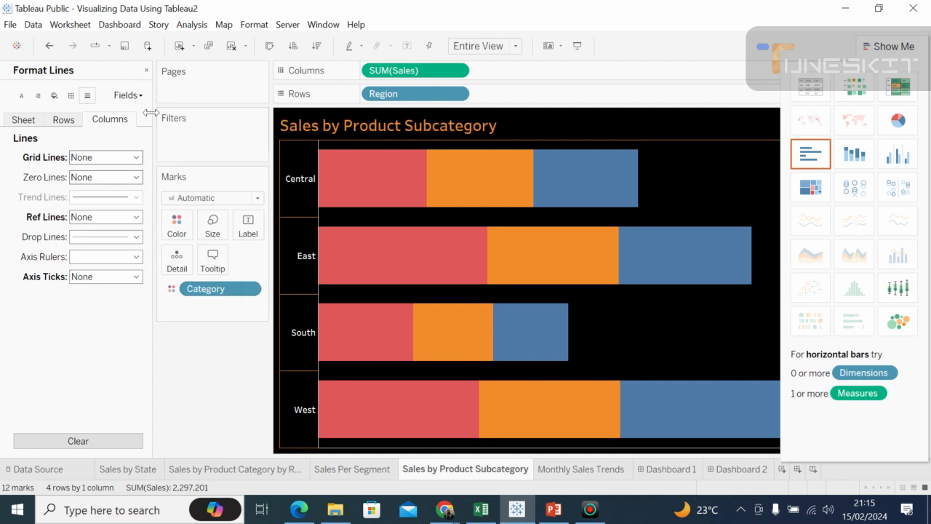
Step: Close the line formatting and add the Sales measure as a label on the bars
{"action": "left_click", "coordinate": [147, 70]}
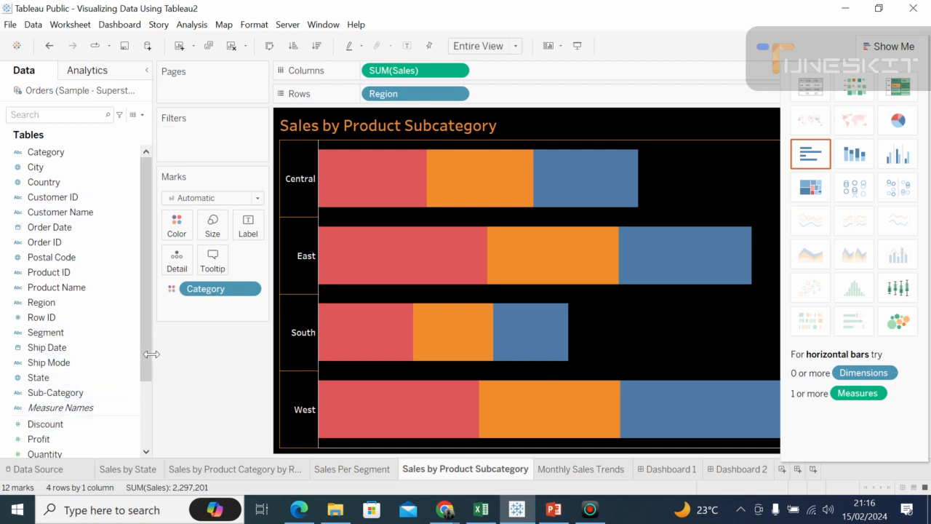
{"action": "left_click_drag", "start_coordinate": [146, 372], "coordinate": [144, 393]}
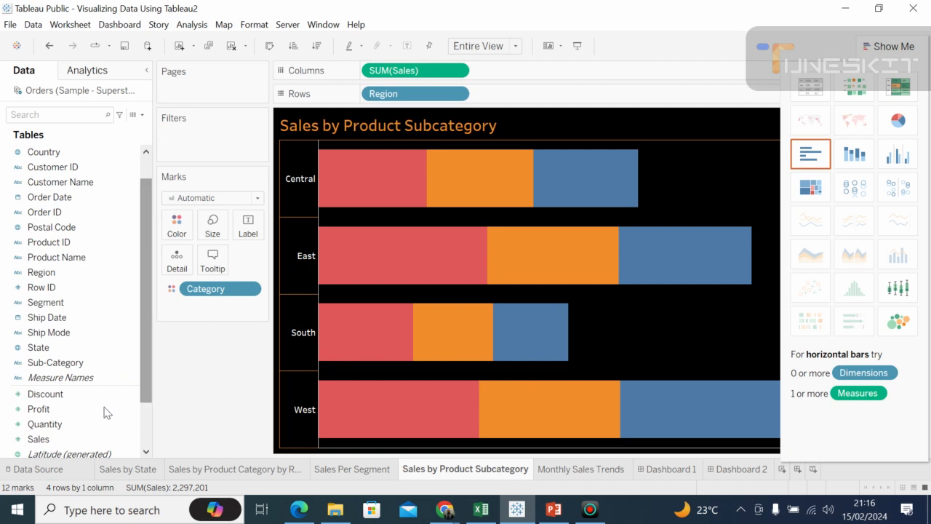
{"action": "left_click_drag", "start_coordinate": [65, 444], "coordinate": [254, 232]}
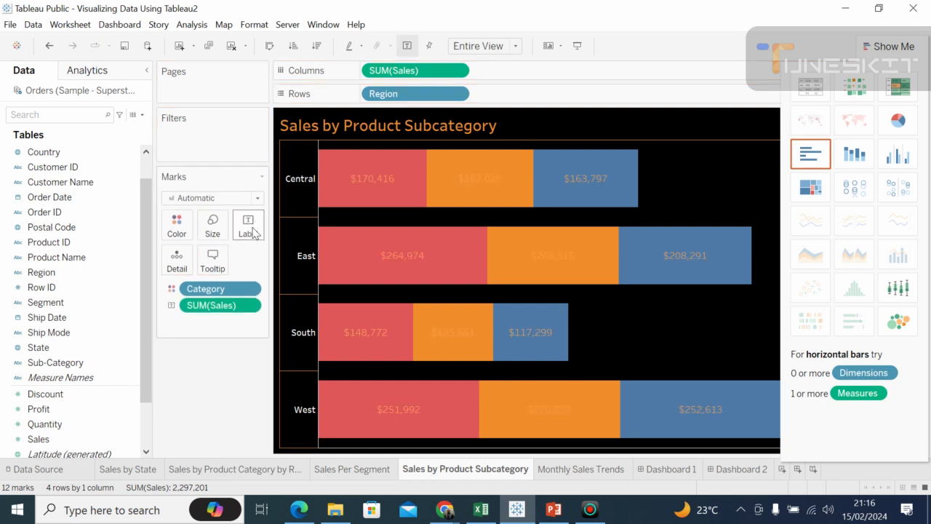
Step: Format the Sales labels on the bars in a white, bold font
{"action": "left_click", "coordinate": [249, 305]}
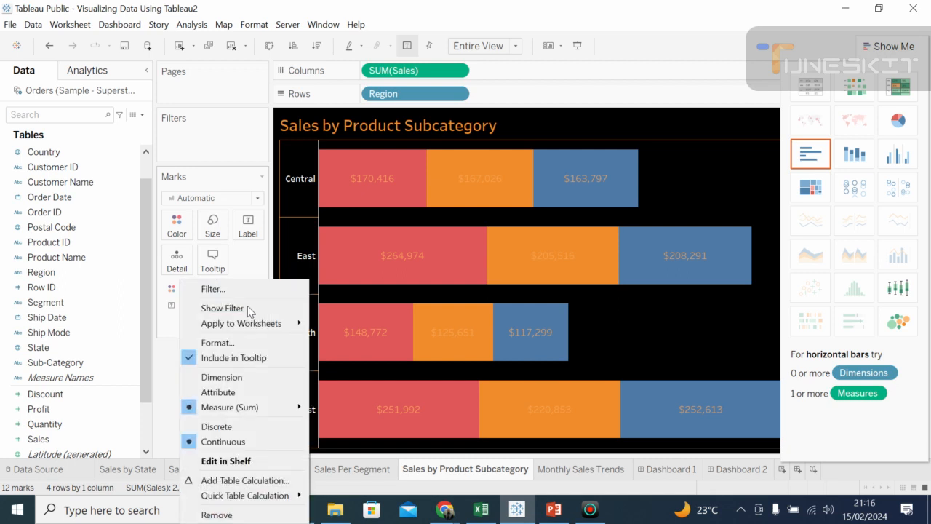
{"action": "left_click", "coordinate": [234, 343]}
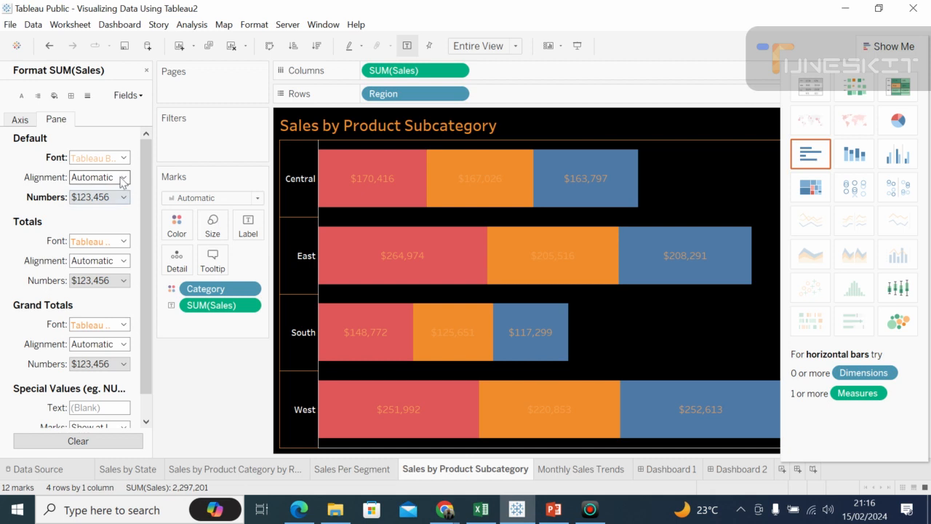
{"action": "left_click", "coordinate": [124, 158]}
{"action": "left_click", "coordinate": [124, 158]}
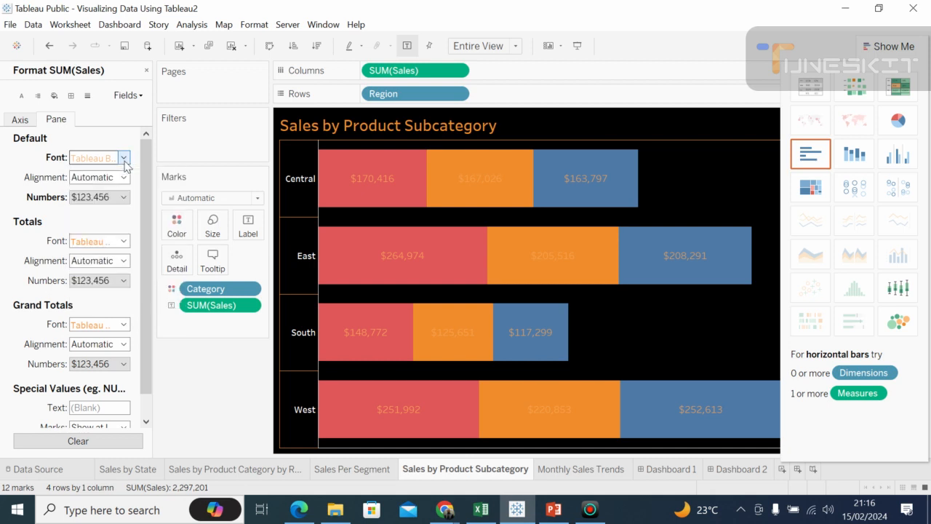
{"action": "left_click", "coordinate": [123, 158]}
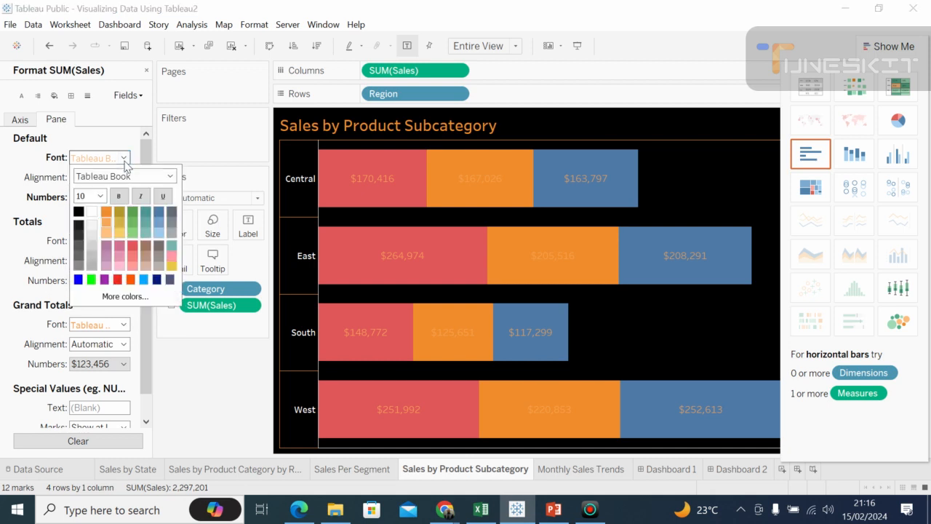
{"action": "left_click", "coordinate": [92, 211]}
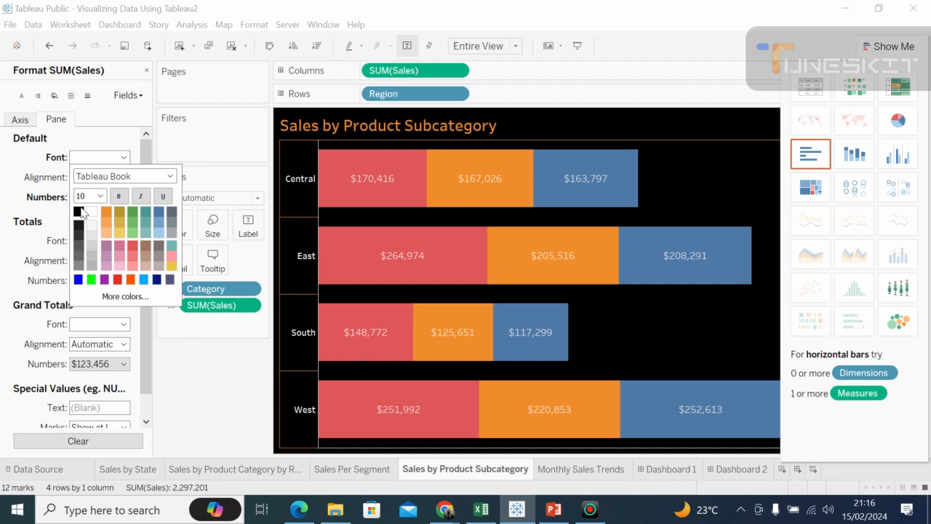
{"action": "left_click", "coordinate": [119, 201]}
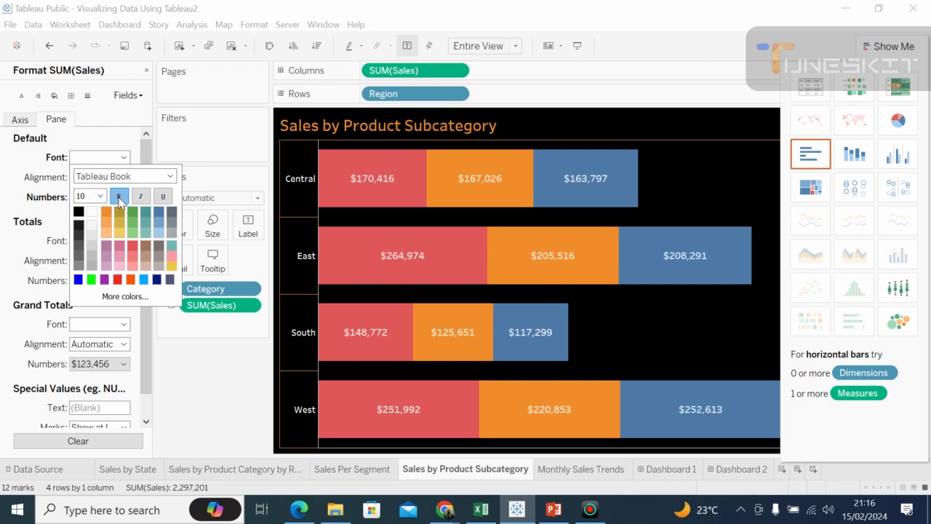
{"action": "left_click", "coordinate": [641, 335]}
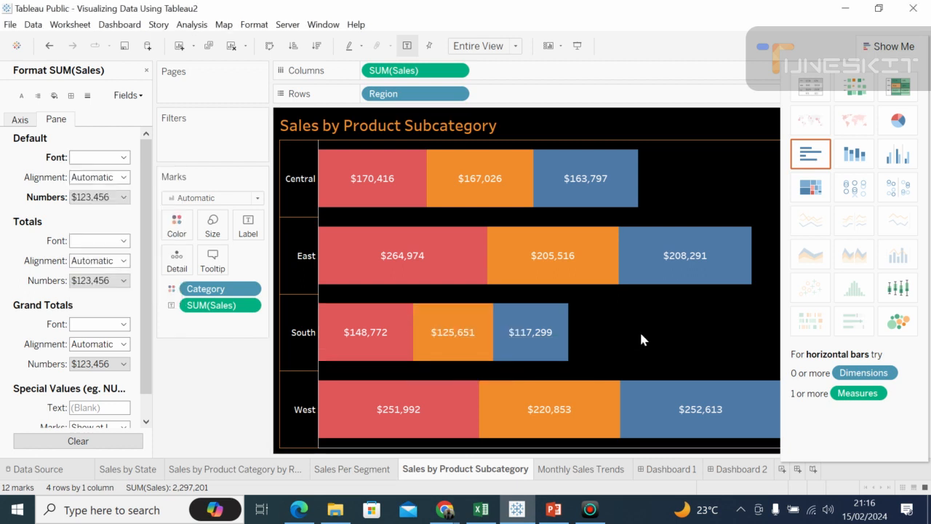
Step: Go to Dashboard 1 and increase the row height of the Sales by Product Subcategory chart until its bars fill the frame
{"action": "left_click", "coordinate": [668, 469]}
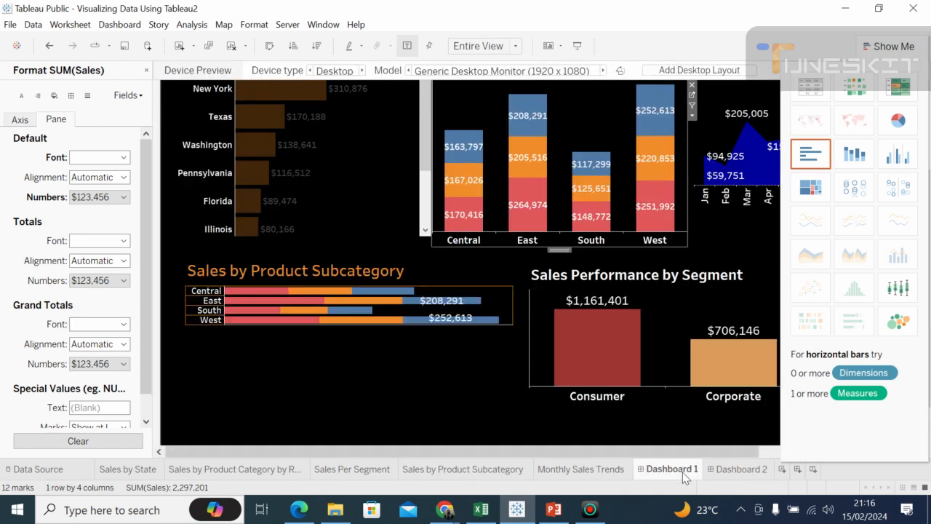
{"action": "left_click", "coordinate": [367, 342]}
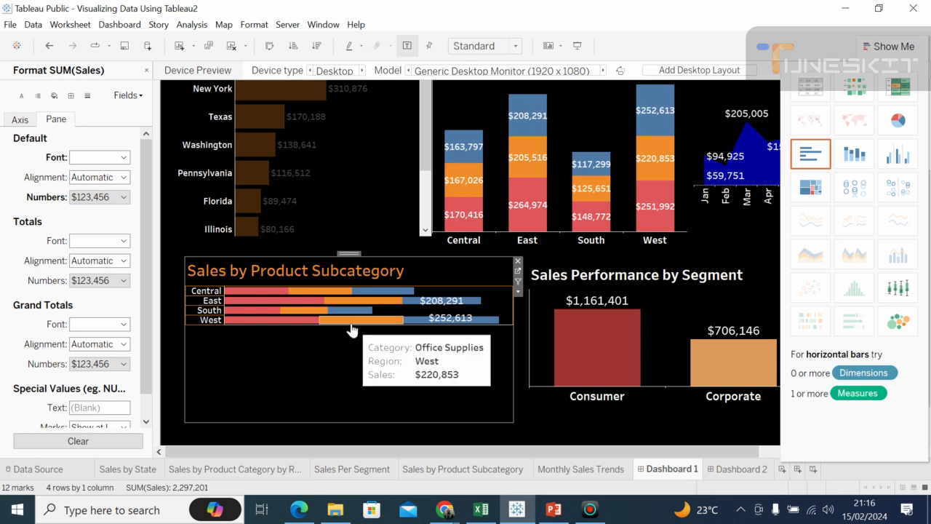
{"action": "mouse_move", "coordinate": [350, 329]}
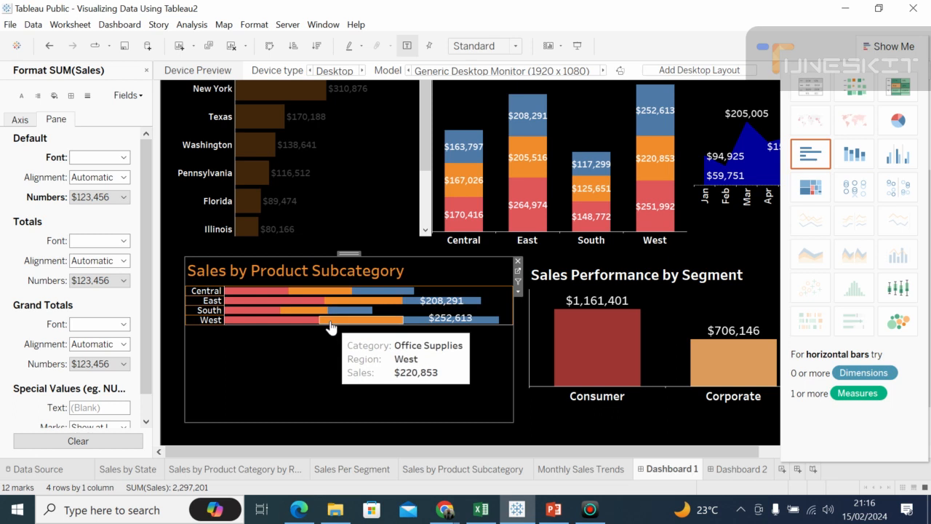
{"action": "left_click_drag", "start_coordinate": [330, 325], "coordinate": [315, 412]}
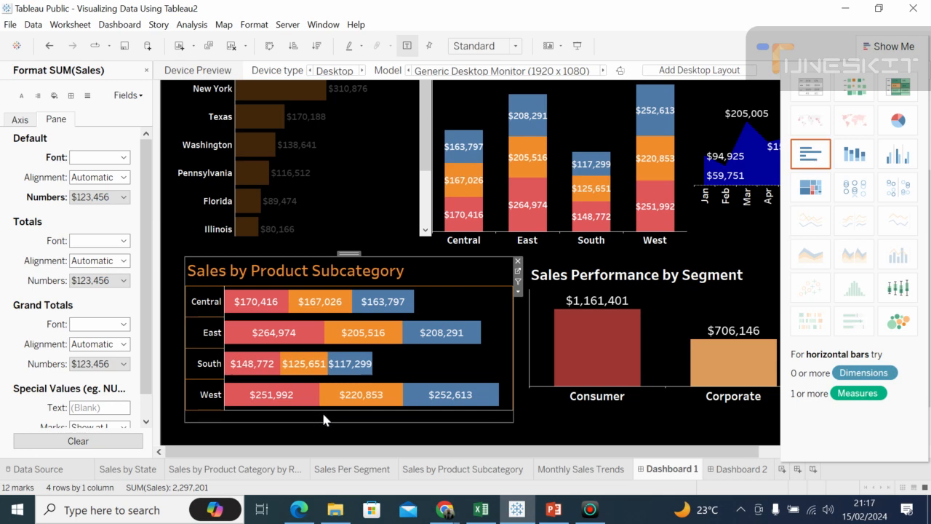
{"action": "mouse_move", "coordinate": [329, 415]}
{"action": "left_click_drag", "start_coordinate": [328, 411], "coordinate": [330, 417]}
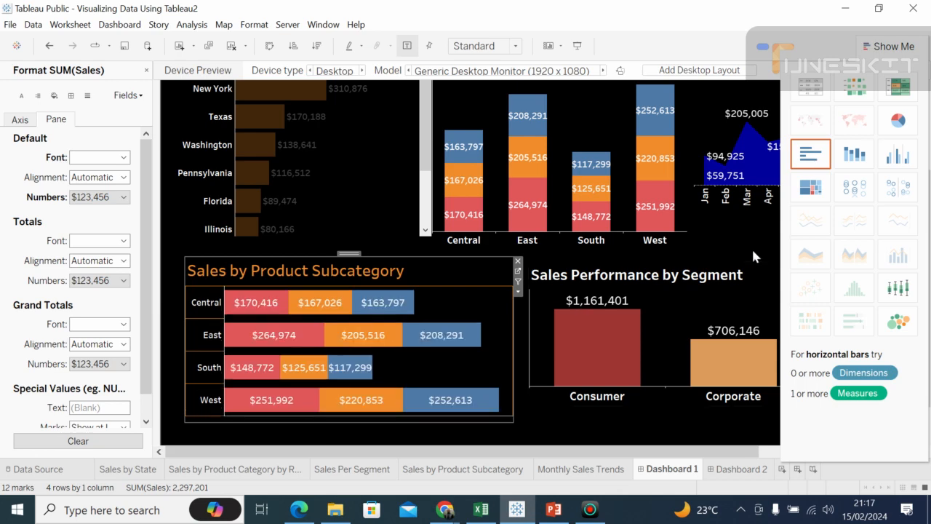
Step: Hide the chart type suggestions and lower the top edge of the Sales Performance by Segment chart slightly
{"action": "left_click", "coordinate": [902, 47]}
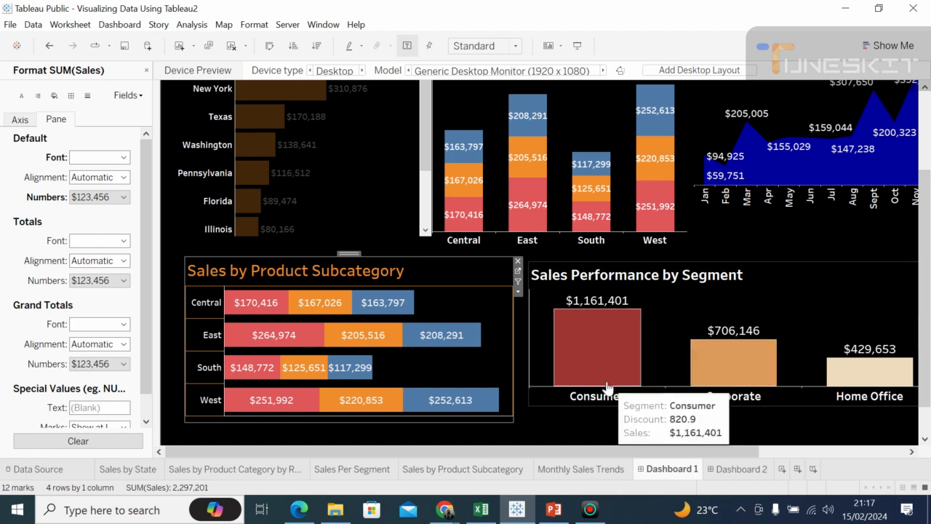
{"action": "left_click", "coordinate": [536, 396]}
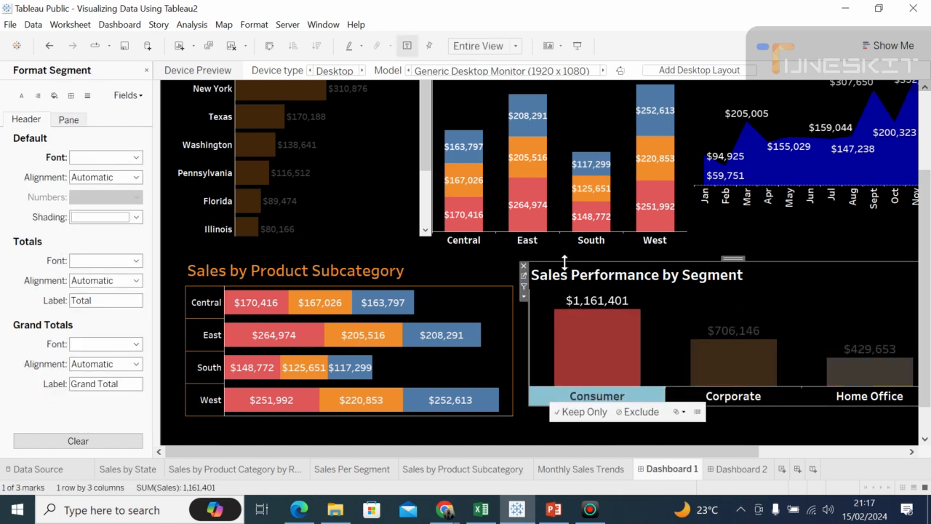
{"action": "left_click_drag", "start_coordinate": [563, 262], "coordinate": [565, 271]}
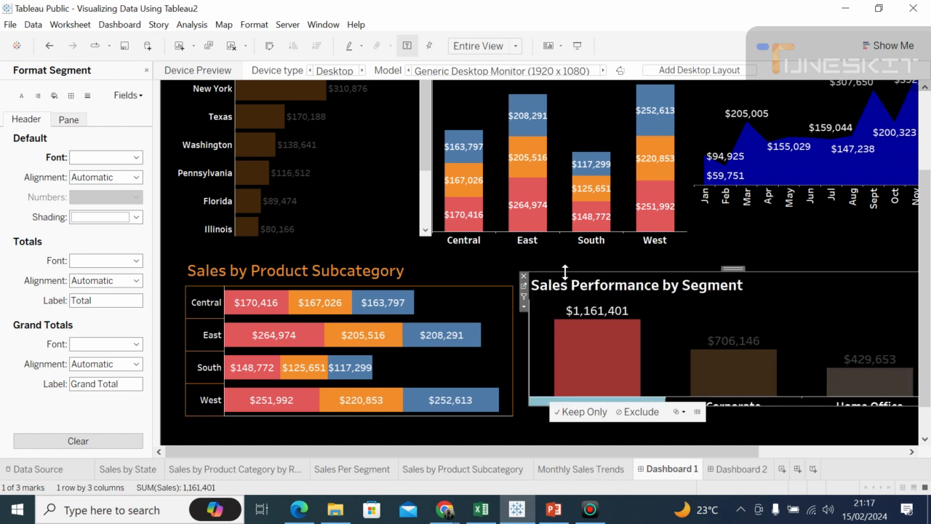
Step: Widen the Sales Performance by Segment chart slightly by extending its right edge outward
{"action": "left_click", "coordinate": [912, 452]}
{"action": "left_click", "coordinate": [911, 451]}
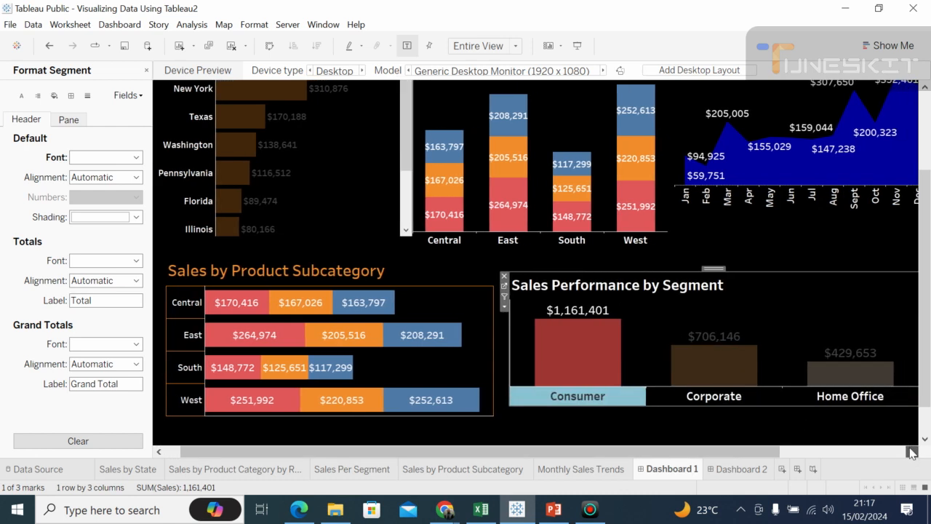
{"action": "left_click", "coordinate": [912, 452]}
{"action": "left_click", "coordinate": [911, 452]}
{"action": "left_click", "coordinate": [912, 452]}
{"action": "left_click", "coordinate": [911, 452]}
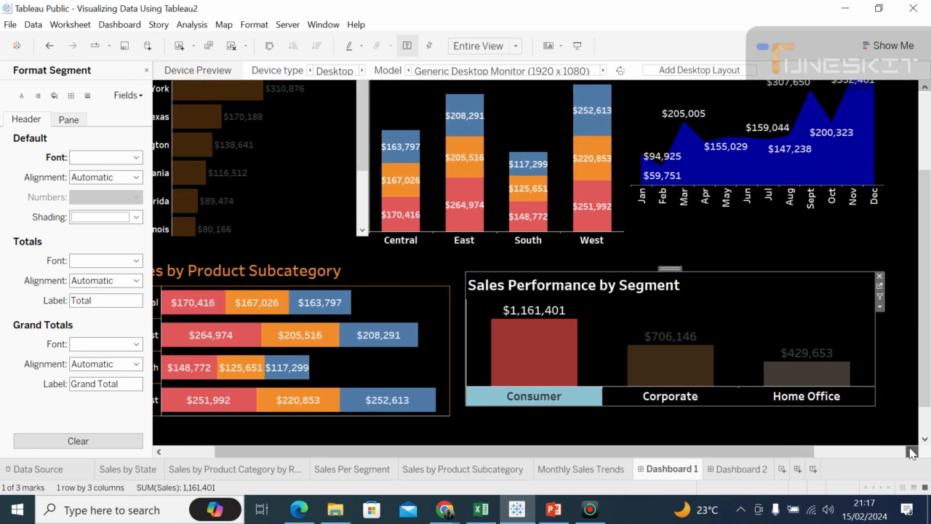
{"action": "left_click", "coordinate": [911, 451]}
{"action": "left_click", "coordinate": [911, 452]}
{"action": "left_click", "coordinate": [911, 451]}
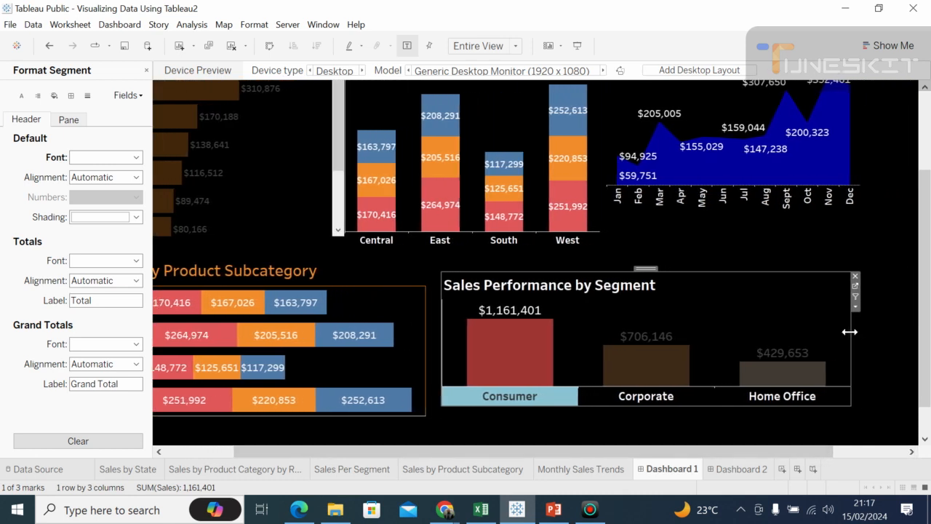
{"action": "left_click_drag", "start_coordinate": [849, 332], "coordinate": [861, 333]}
{"action": "mouse_move", "coordinate": [496, 349]}
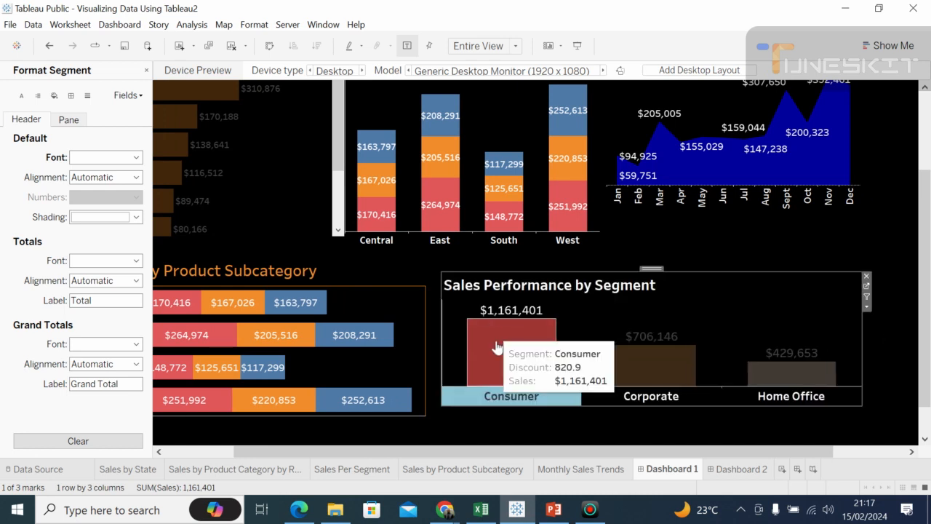
{"action": "left_click", "coordinate": [417, 266]}
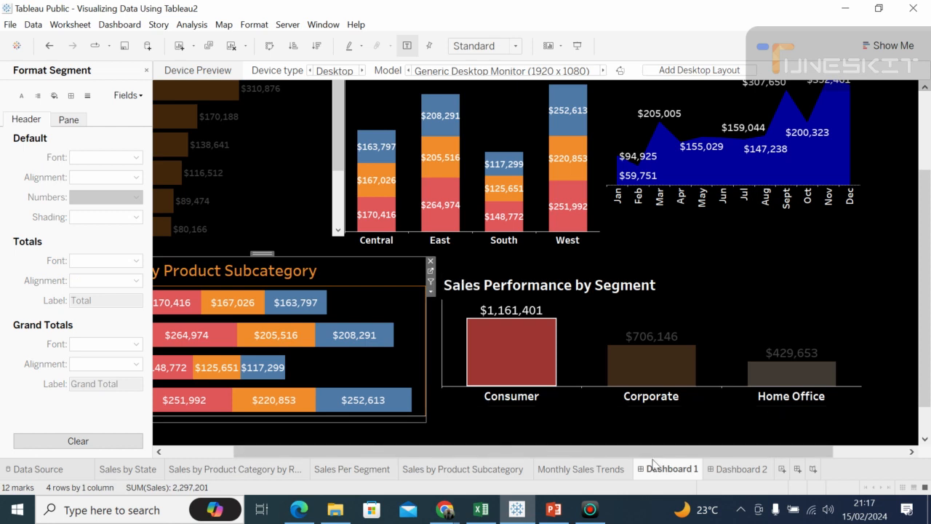
Step: In presentation mode, lower the baseline of the Sales Performance by Segment bars and clear the Consumer highlight
{"action": "left_click_drag", "start_coordinate": [614, 456], "coordinate": [547, 459]}
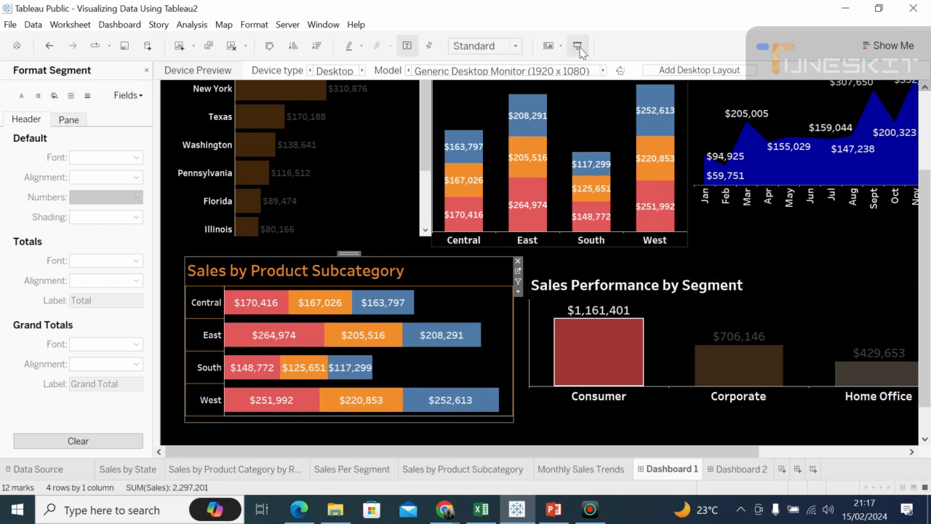
{"action": "left_click", "coordinate": [578, 47]}
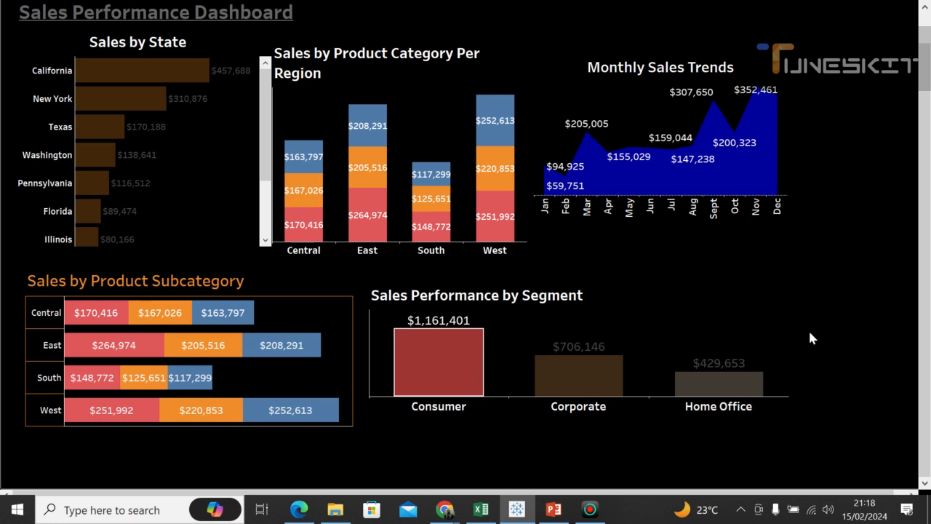
{"action": "left_click_drag", "start_coordinate": [506, 396], "coordinate": [500, 428]}
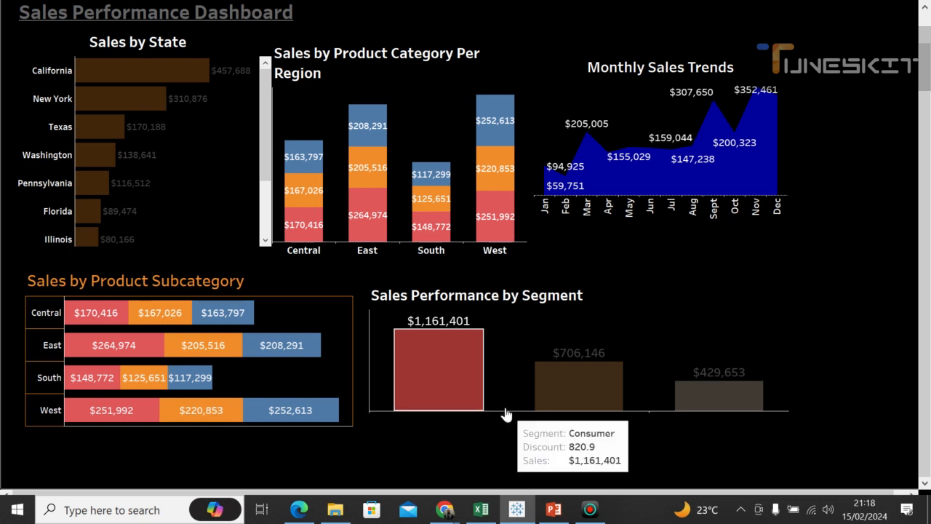
{"action": "mouse_move", "coordinate": [500, 416]}
{"action": "mouse_move", "coordinate": [572, 395]}
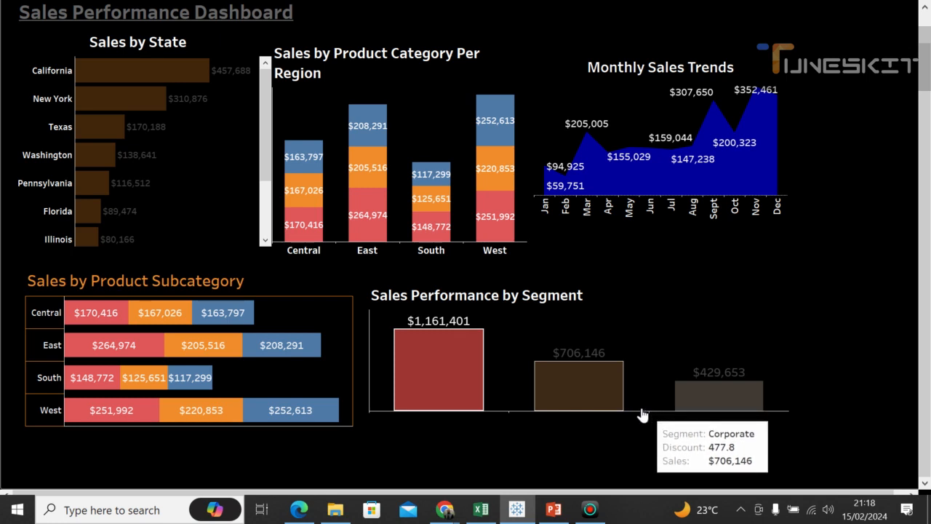
{"action": "left_click", "coordinate": [741, 319]}
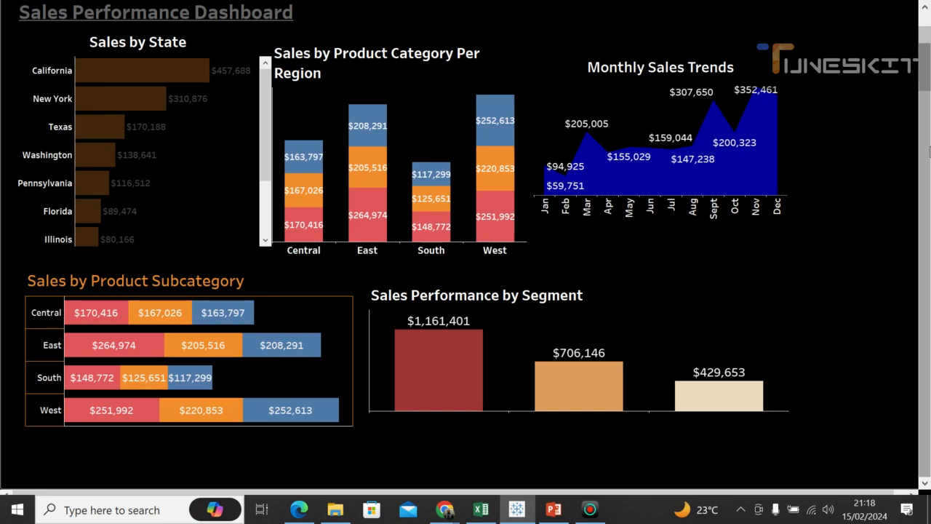
{"action": "key", "text": "Escape"}
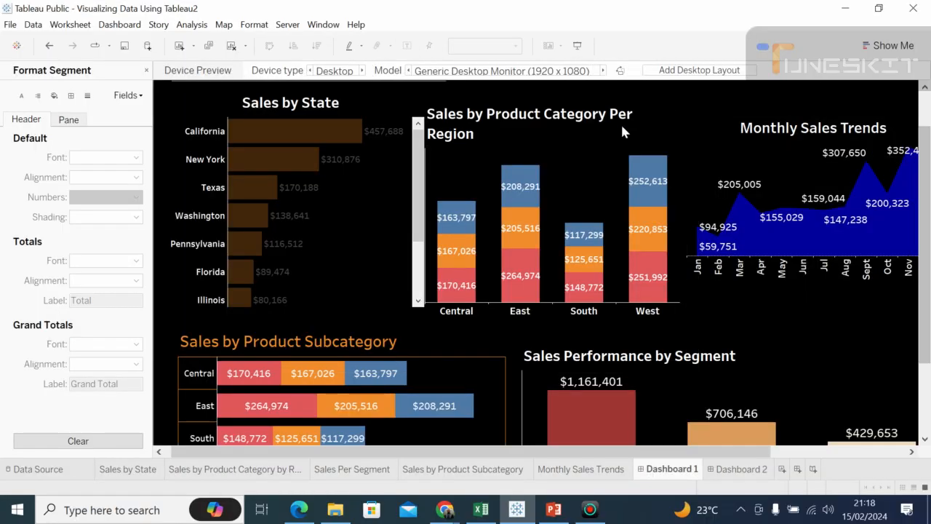
Step: Move the Sales Performance Dashboard title slightly up and to the left, leaving a gap above the Sales by State chart
{"action": "left_click", "coordinate": [799, 363]}
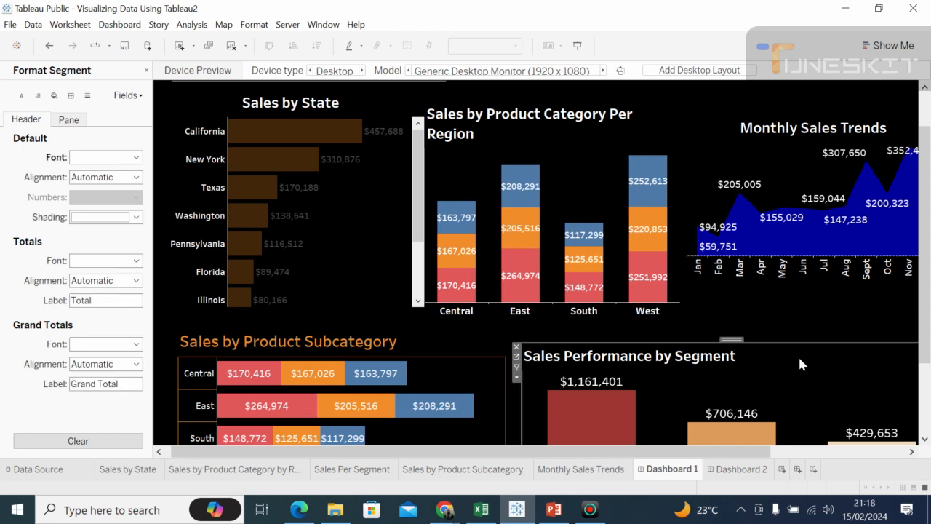
{"action": "left_click_drag", "start_coordinate": [929, 174], "coordinate": [908, 141]}
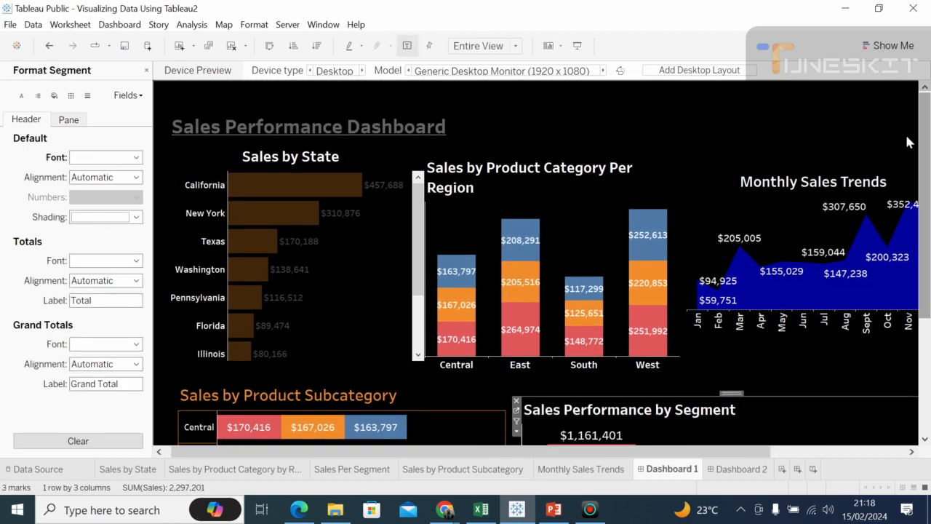
{"action": "left_click", "coordinate": [261, 101]}
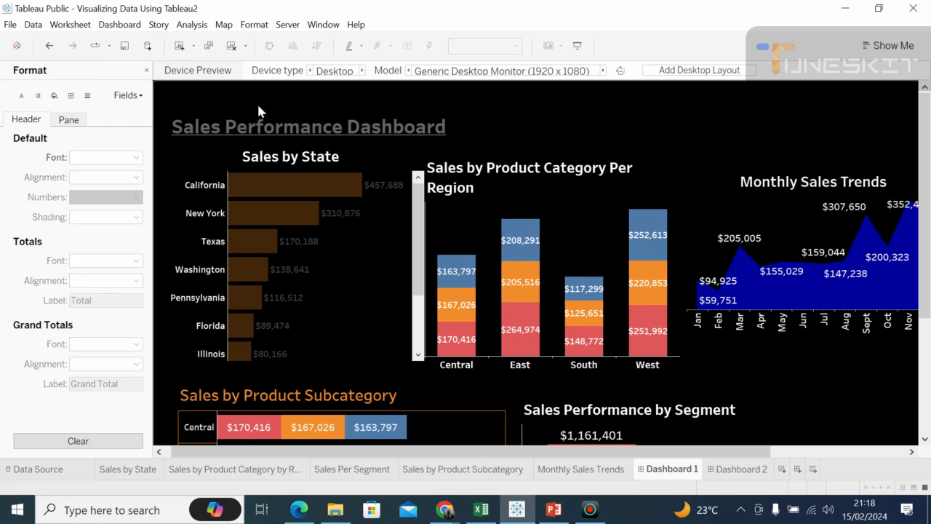
{"action": "left_click", "coordinate": [193, 136]}
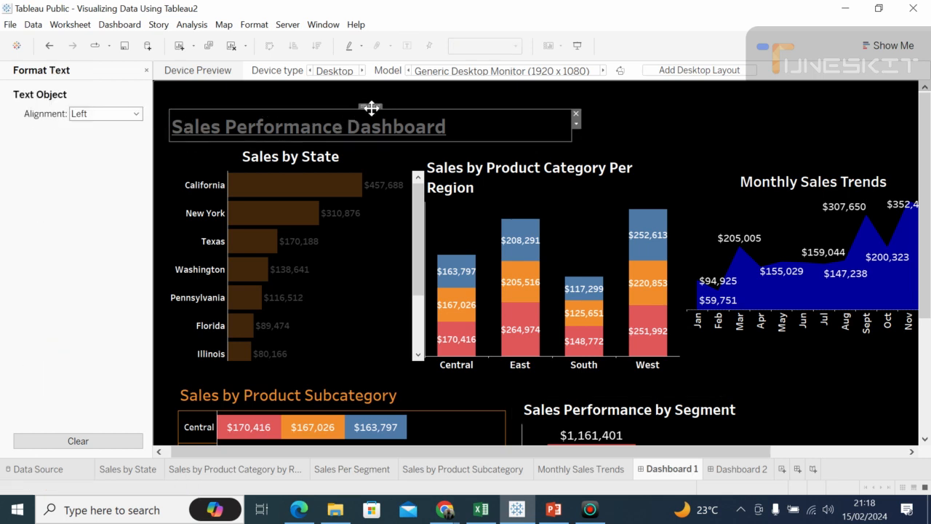
{"action": "left_click_drag", "start_coordinate": [371, 108], "coordinate": [367, 96]}
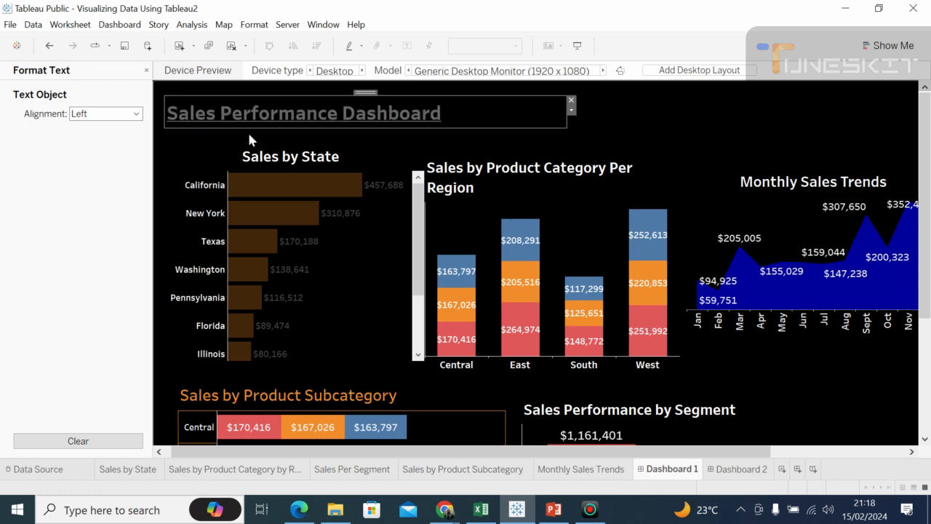
{"action": "left_click", "coordinate": [194, 152]}
{"action": "left_click", "coordinate": [521, 147]}
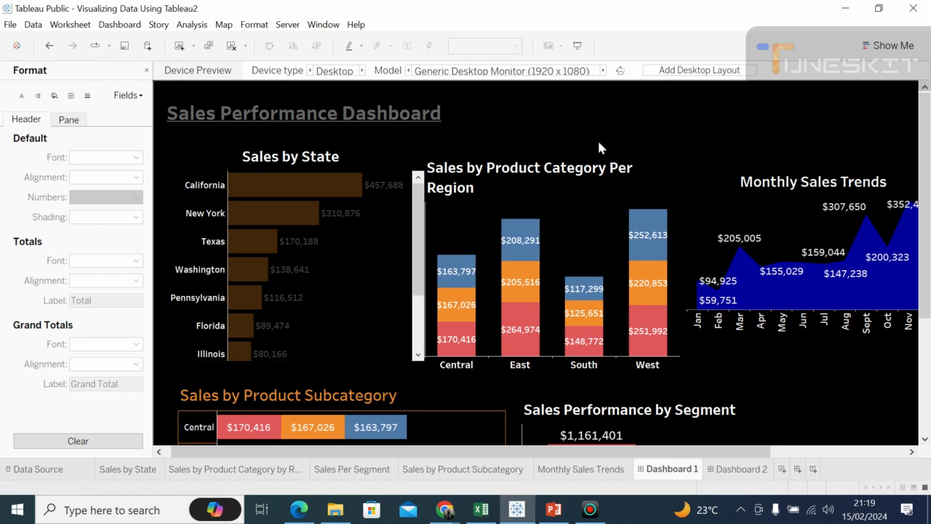
Step: Format the dashboard title font as white and bold, with left alignment
{"action": "left_click", "coordinate": [253, 25]}
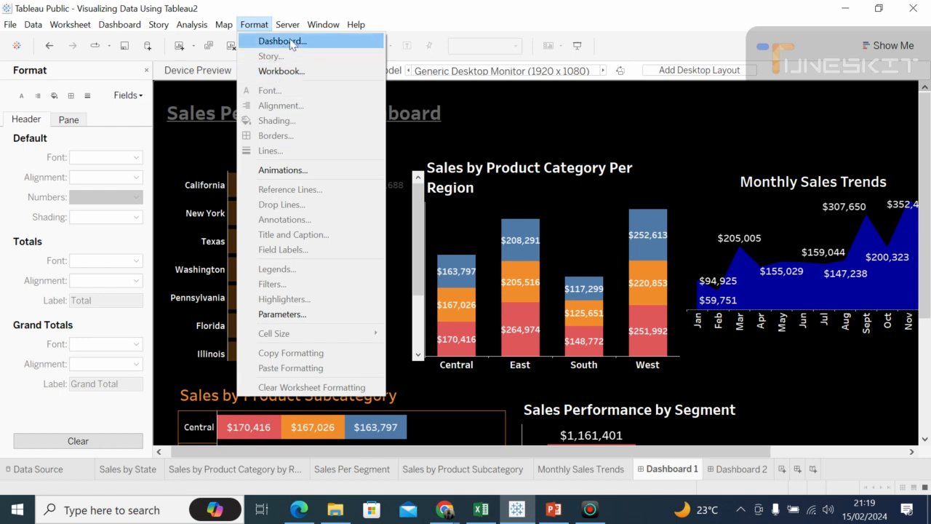
{"action": "left_click", "coordinate": [291, 42]}
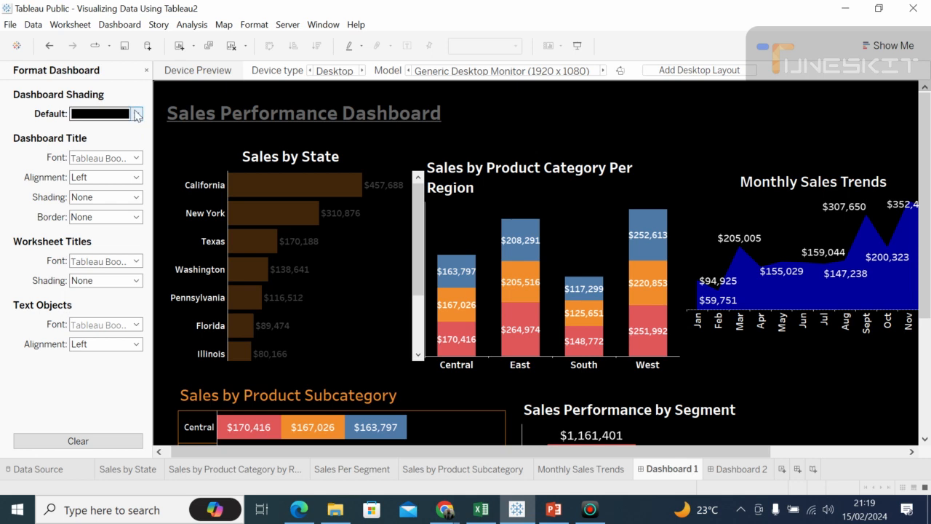
{"action": "left_click", "coordinate": [138, 158]}
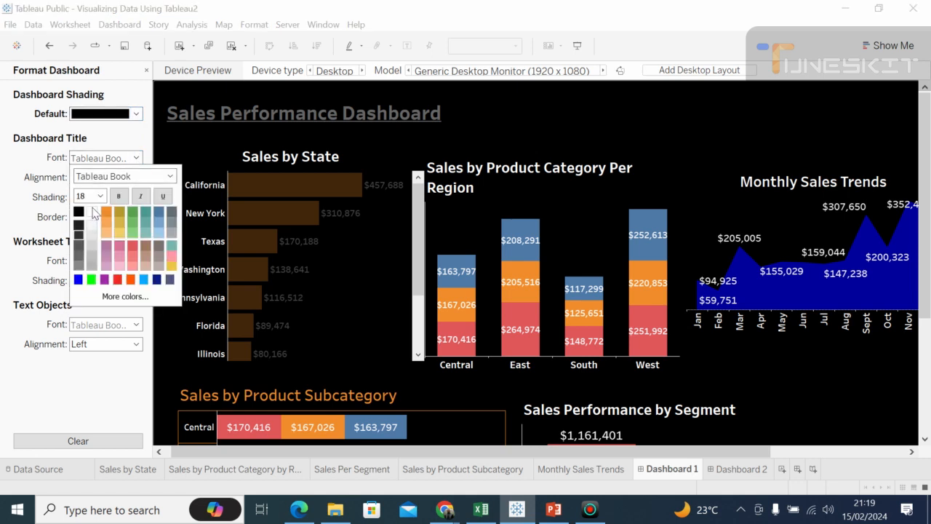
{"action": "left_click", "coordinate": [122, 197]}
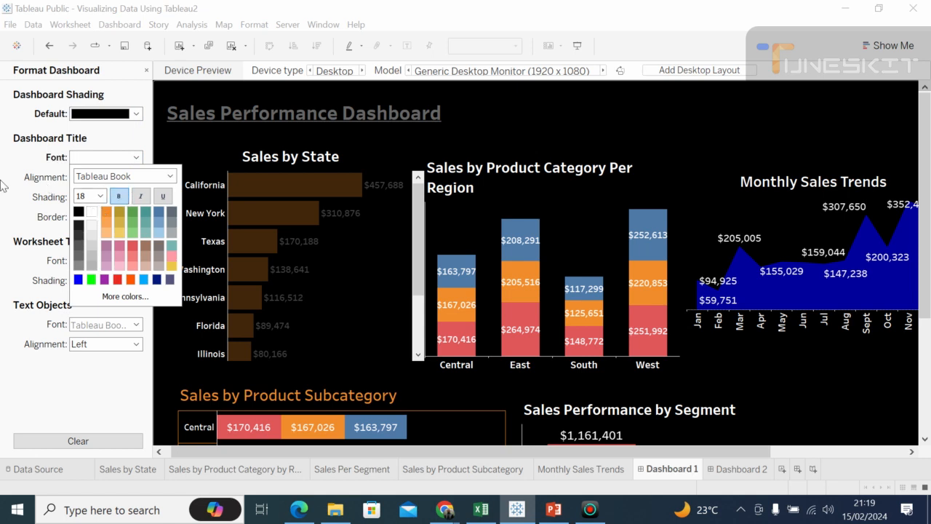
{"action": "left_click", "coordinate": [46, 180]}
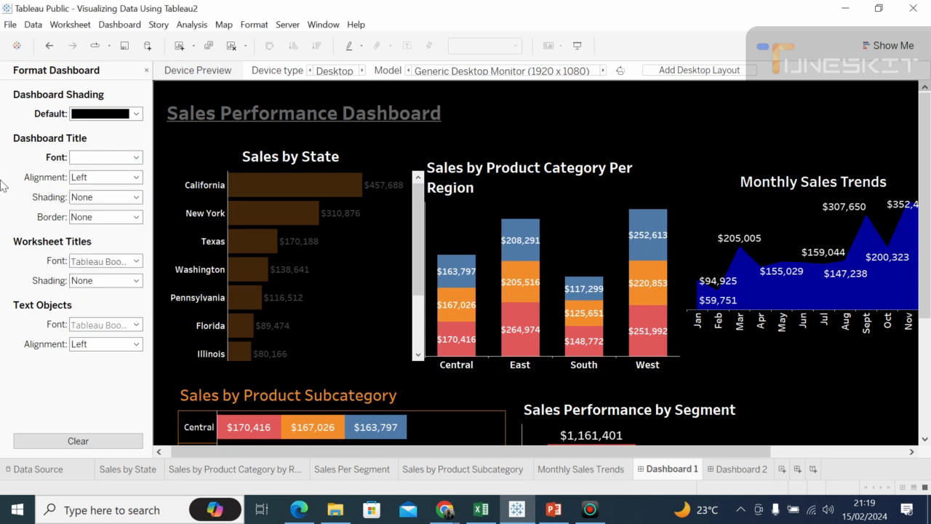
{"action": "left_click", "coordinate": [135, 180]}
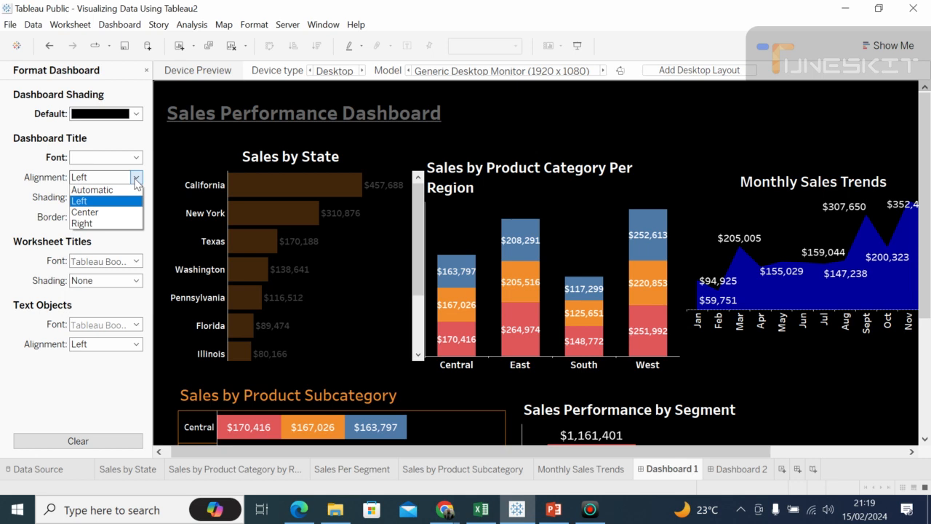
{"action": "left_click", "coordinate": [75, 201]}
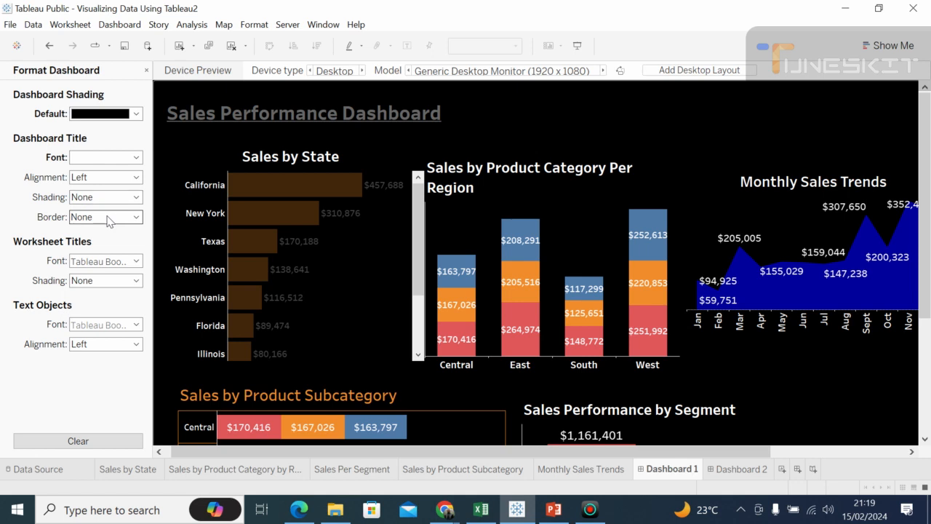
Step: Give the dashboard title a solid blue border
{"action": "left_click", "coordinate": [109, 221]}
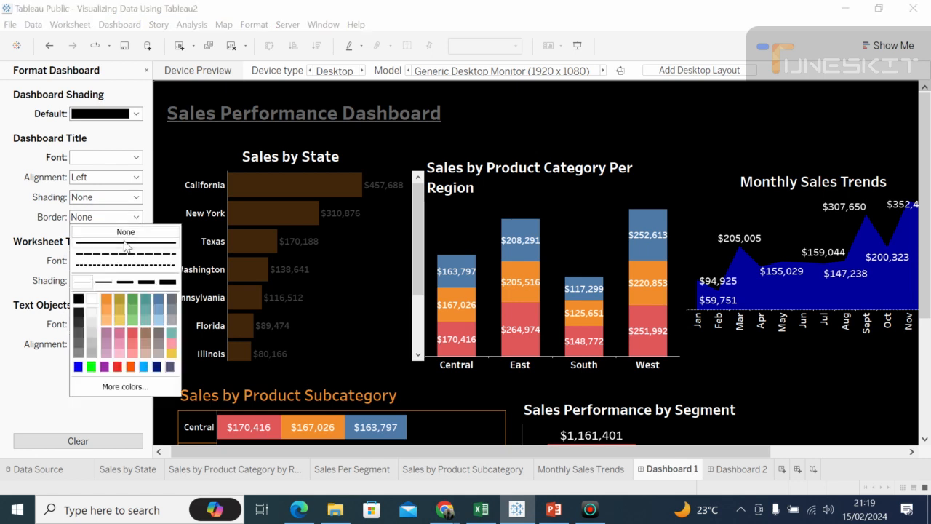
{"action": "left_click", "coordinate": [126, 243]}
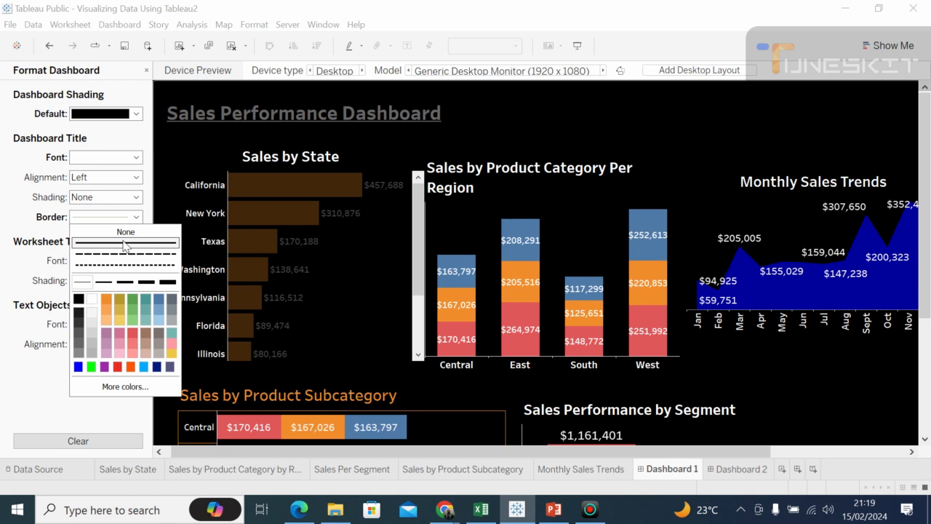
{"action": "left_click", "coordinate": [93, 301]}
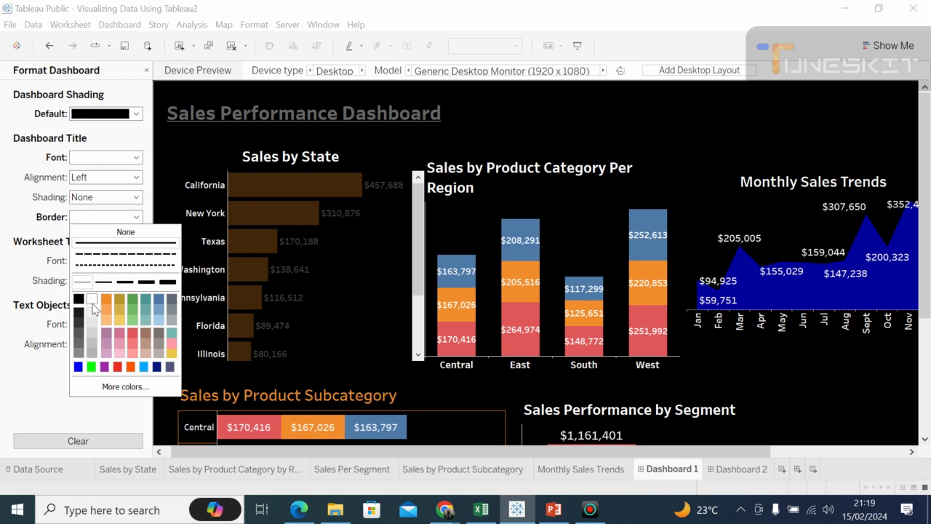
{"action": "left_click", "coordinate": [78, 367]}
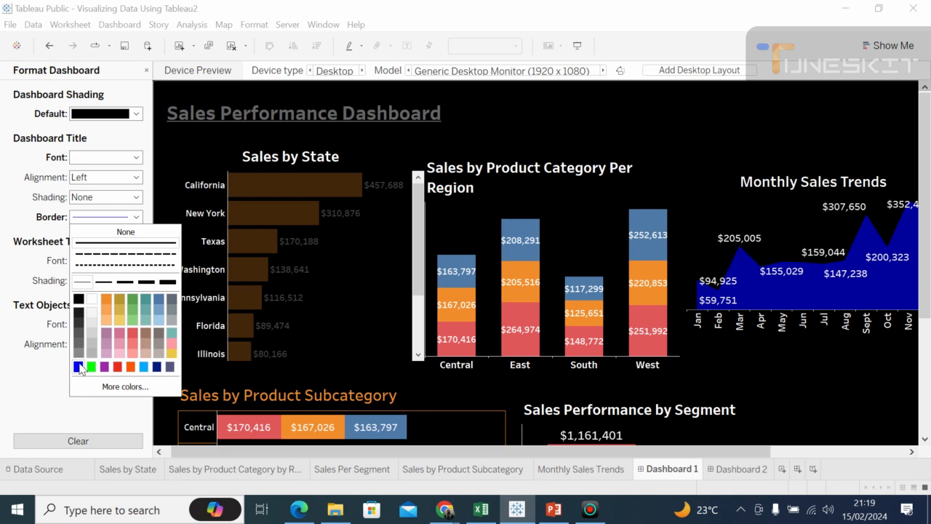
{"action": "left_click", "coordinate": [136, 217]}
{"action": "left_click", "coordinate": [136, 217]}
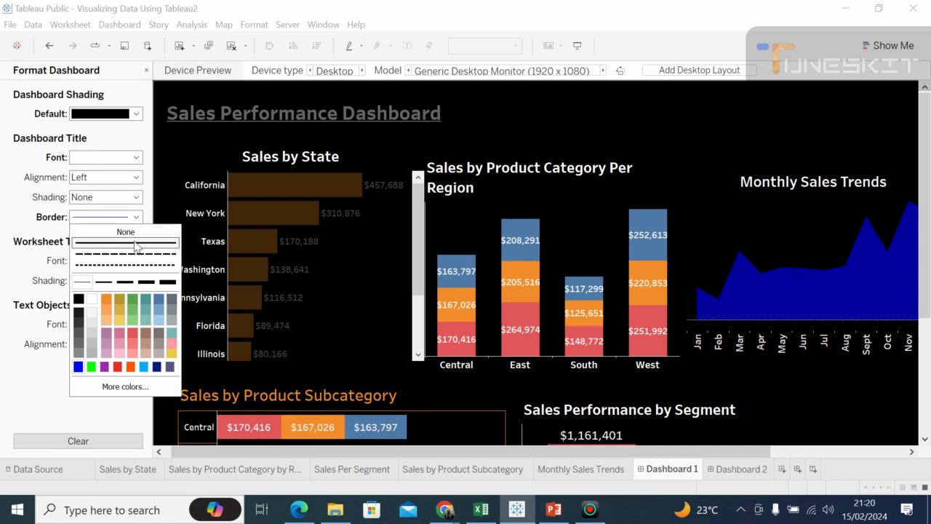
{"action": "left_click", "coordinate": [78, 367]}
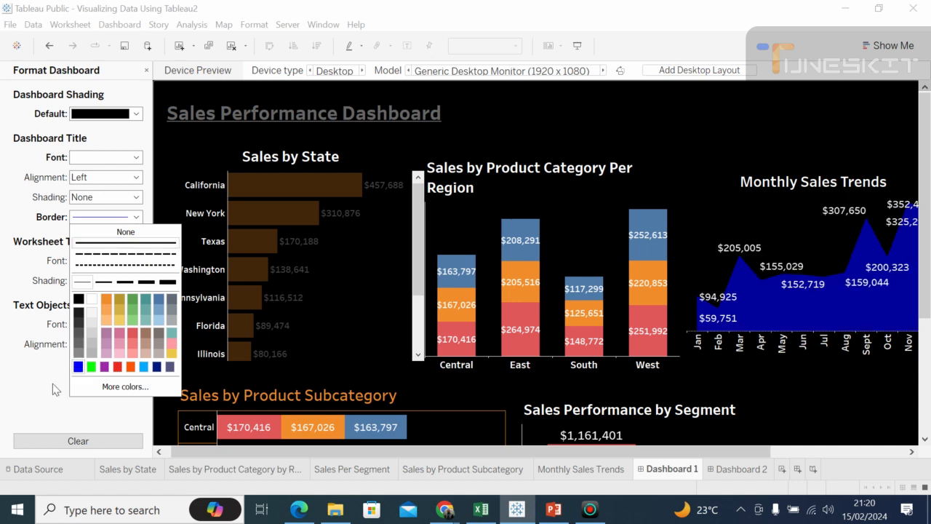
{"action": "left_click", "coordinate": [52, 385]}
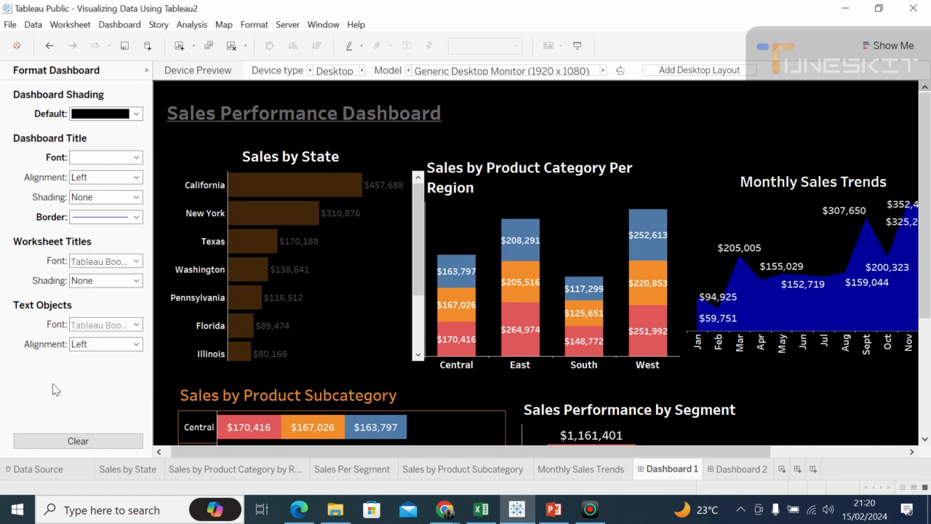
Step: Try several thicknesses for the dashboard title's blue border and settle on the second thinnest
{"action": "left_click", "coordinate": [136, 218]}
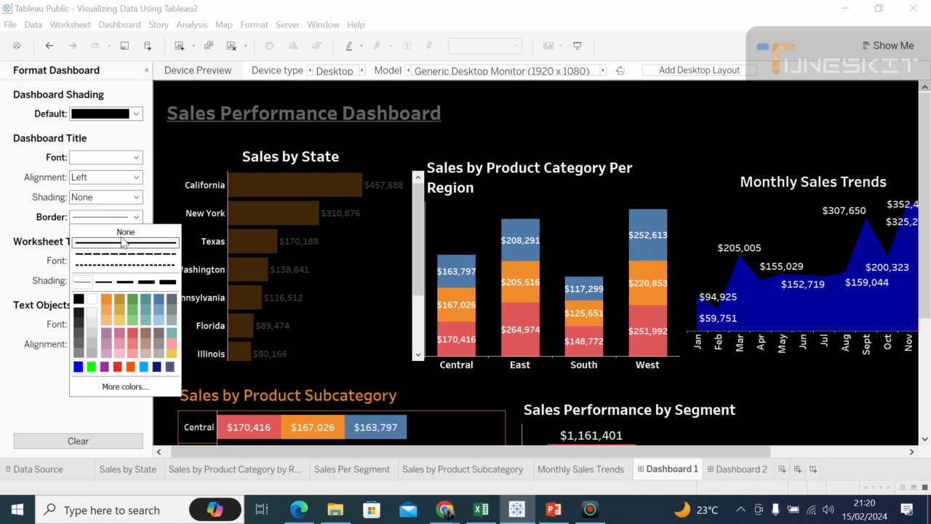
{"action": "left_click", "coordinate": [127, 284]}
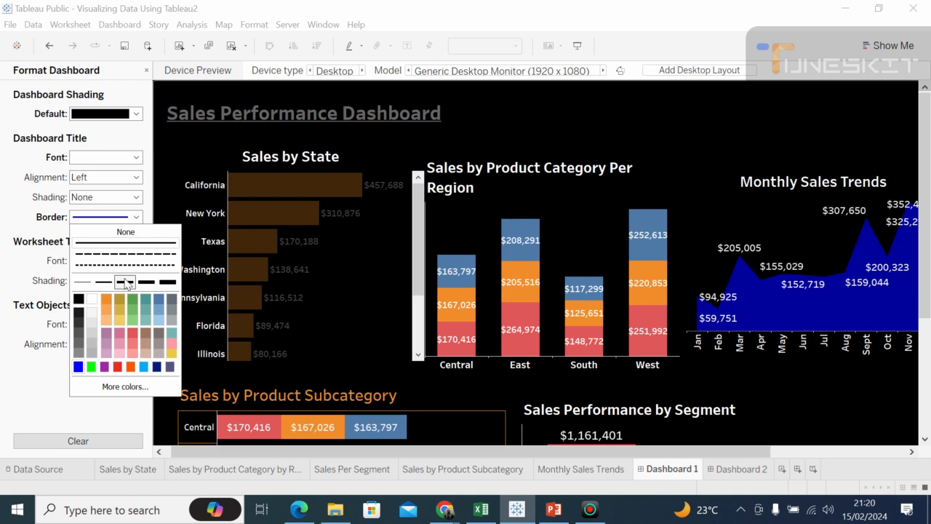
{"action": "left_click", "coordinate": [83, 282]}
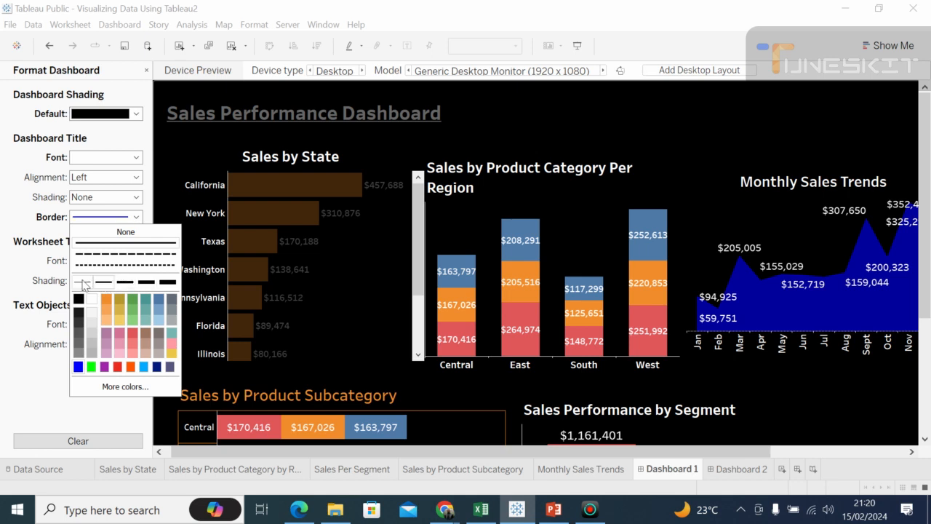
{"action": "left_click", "coordinate": [104, 283]}
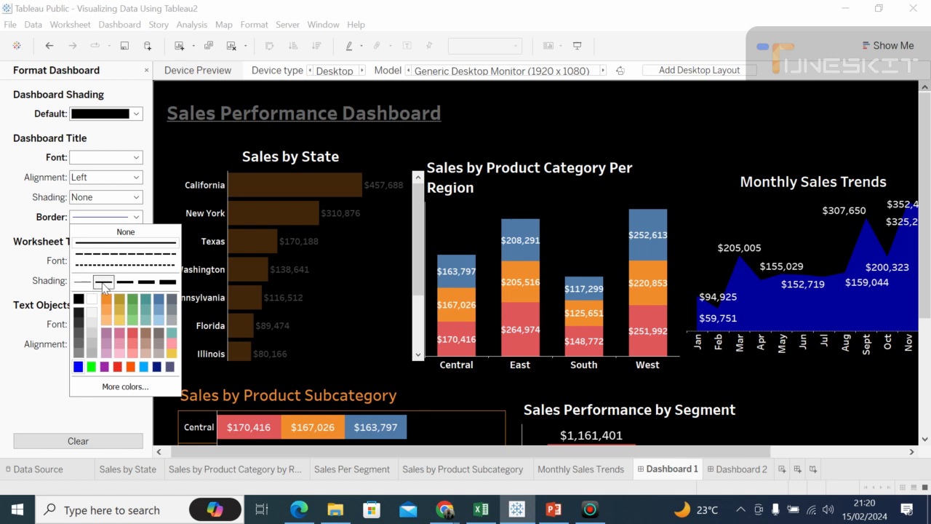
Step: Set the dashboard title's blue border to the medium thickness, the third of the five available
{"action": "left_click", "coordinate": [124, 283]}
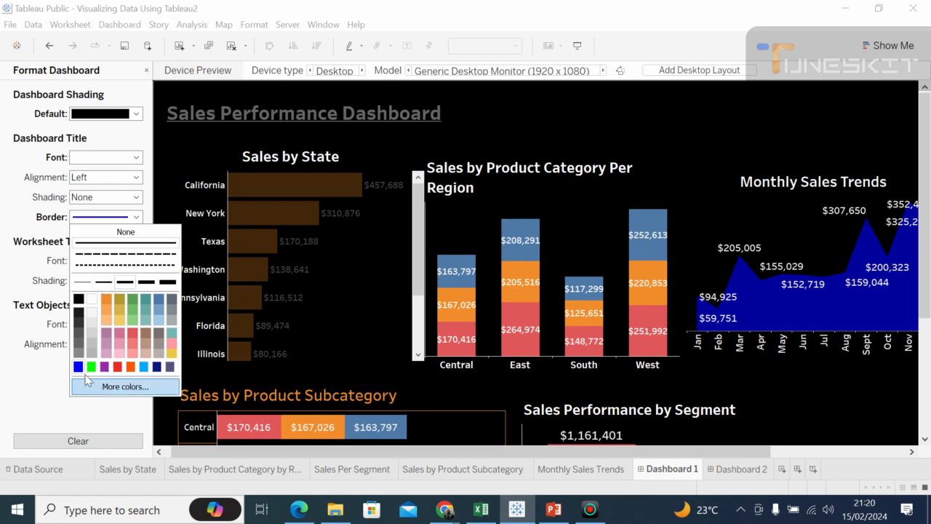
{"action": "left_click", "coordinate": [103, 421]}
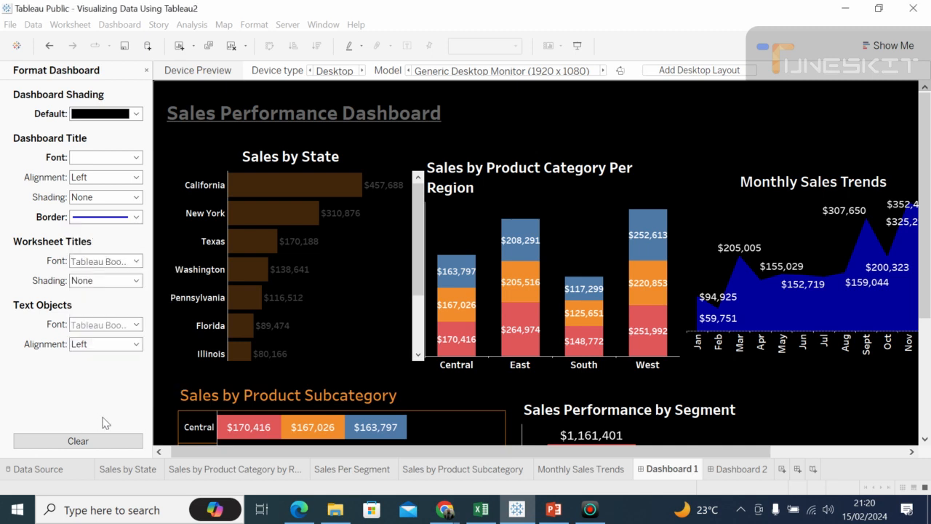
Step: Format the worksheet titles in white with the Bahnschrift Condensed font
{"action": "left_click", "coordinate": [136, 262]}
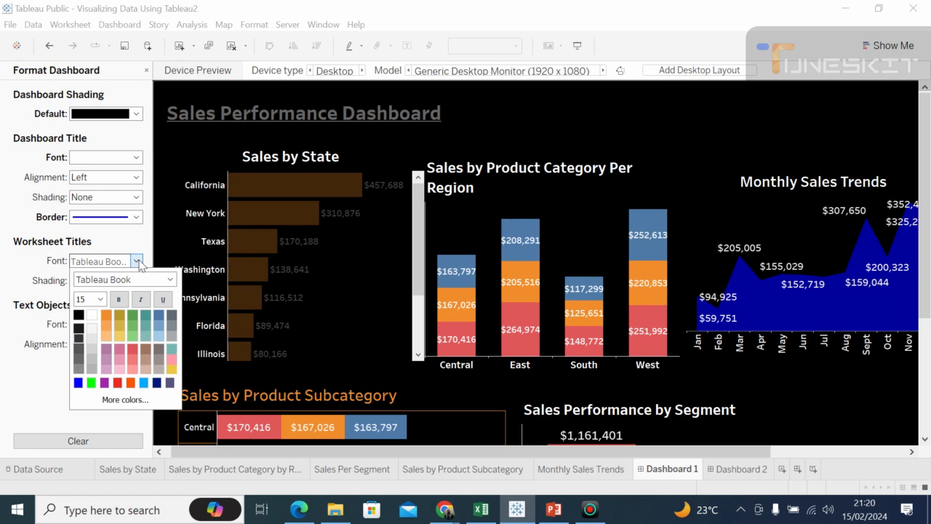
{"action": "left_click", "coordinate": [91, 315]}
{"action": "left_click", "coordinate": [170, 280]}
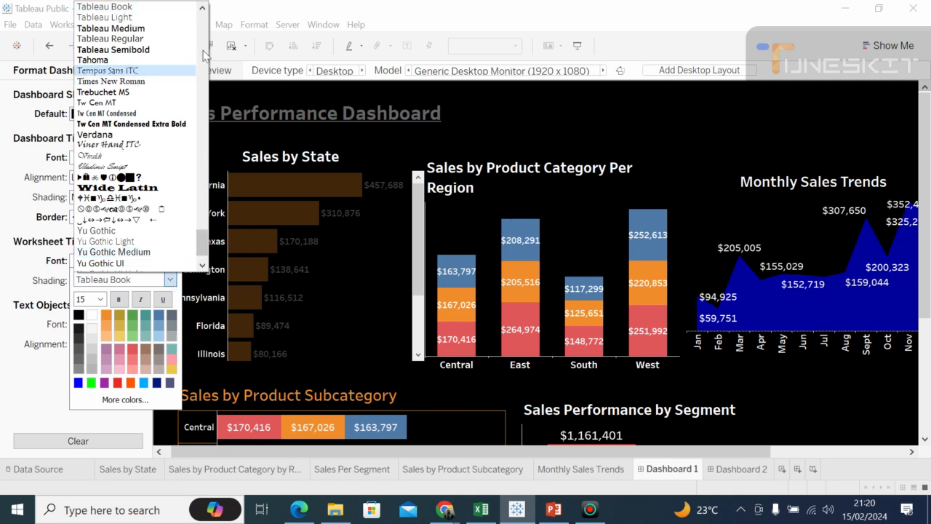
{"action": "scroll", "coordinate": [203, 219], "scroll_direction": "up", "scroll_amount": 1}
{"action": "scroll", "coordinate": [203, 146], "scroll_direction": "up", "scroll_amount": 4}
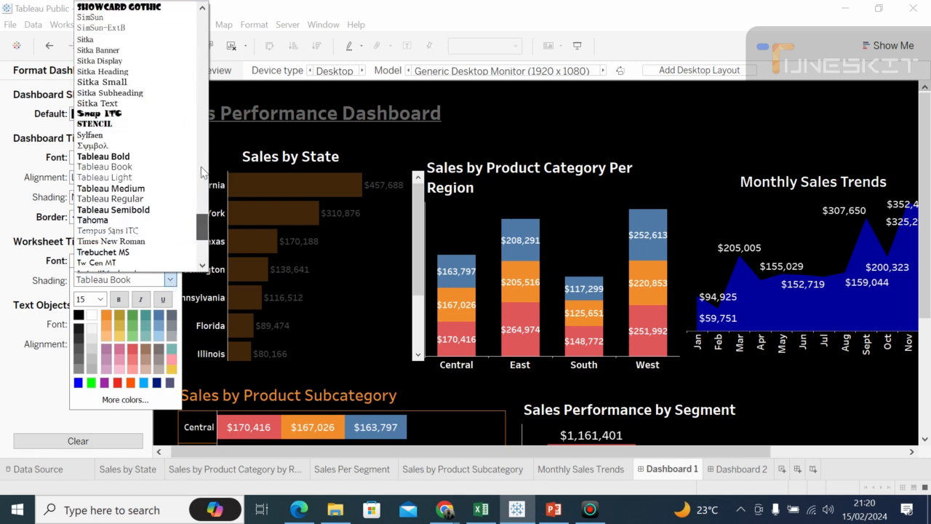
{"action": "scroll", "coordinate": [200, 125], "scroll_direction": "up", "scroll_amount": 7}
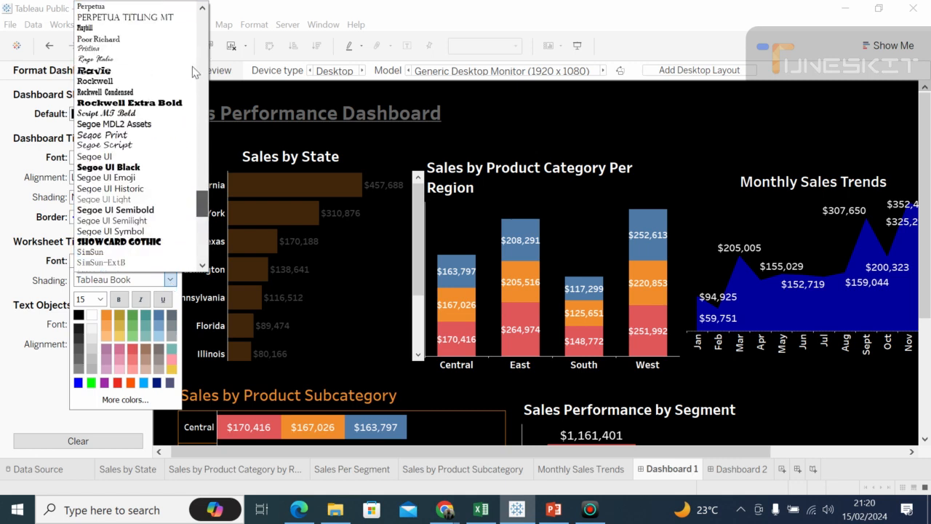
{"action": "scroll", "coordinate": [206, 86], "scroll_direction": "up", "scroll_amount": 15}
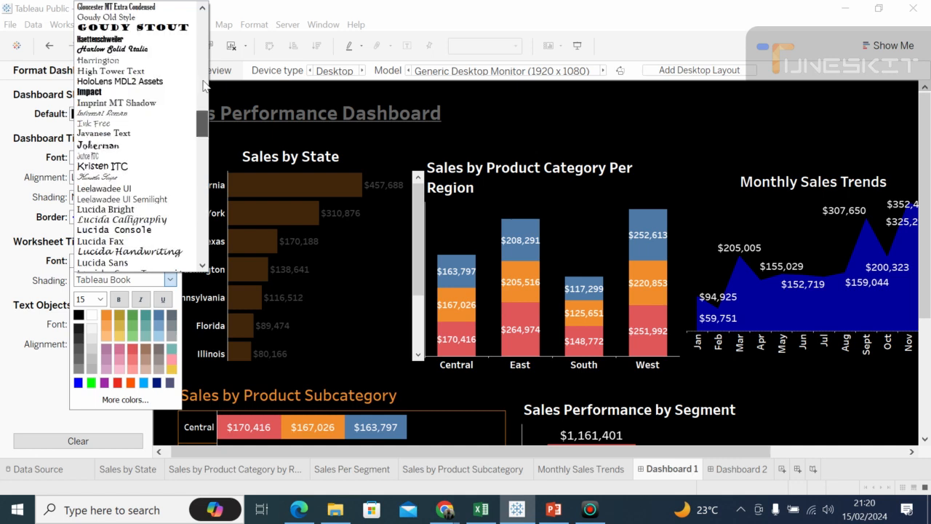
{"action": "scroll", "coordinate": [203, 51], "scroll_direction": "up", "scroll_amount": 16}
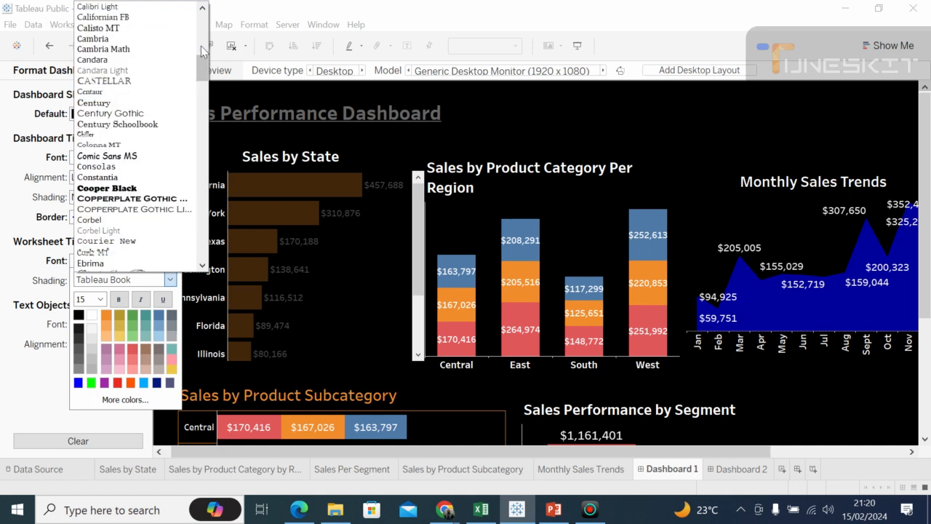
{"action": "scroll", "coordinate": [202, 29], "scroll_direction": "up", "scroll_amount": 15}
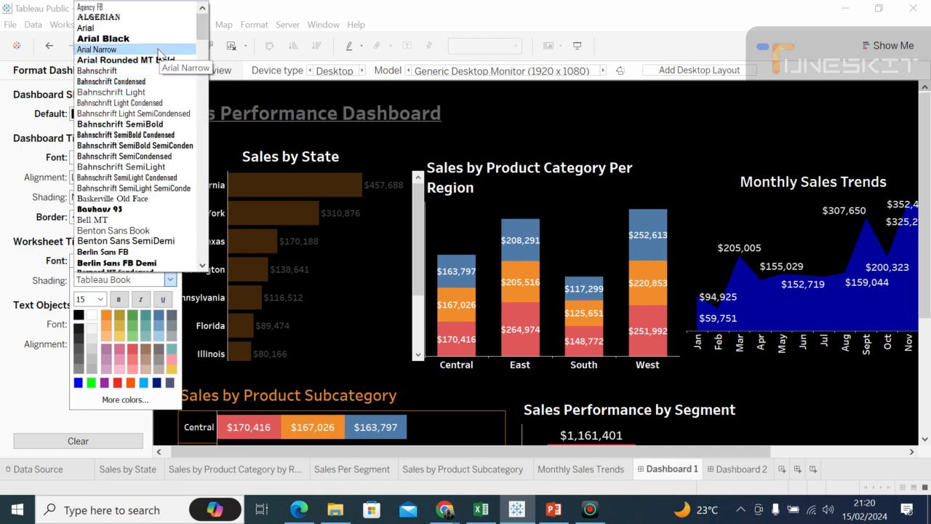
{"action": "left_click", "coordinate": [122, 85]}
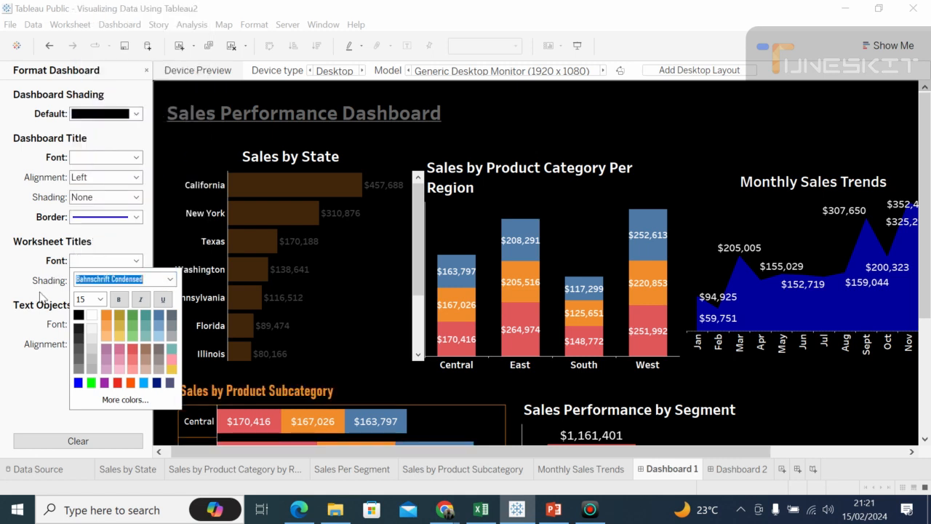
{"action": "left_click", "coordinate": [55, 400]}
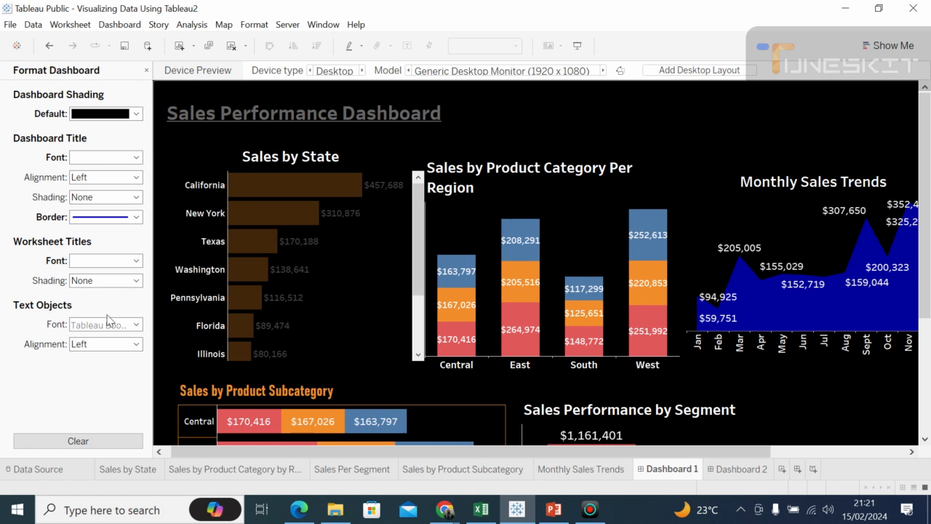
Step: Close the dashboard formatting, collapse the side pane and preview the dashboard in presentation mode
{"action": "left_click", "coordinate": [146, 71]}
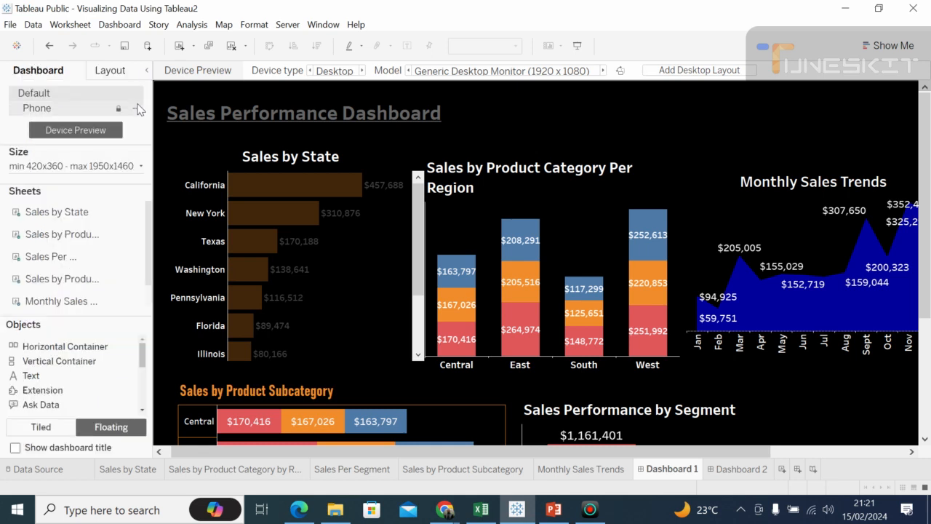
{"action": "left_click", "coordinate": [148, 71]}
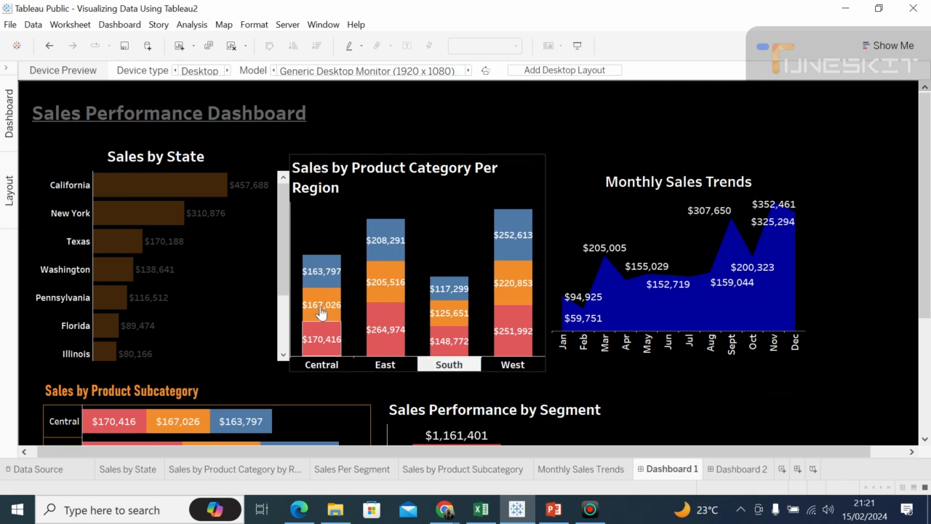
{"action": "left_click", "coordinate": [577, 45]}
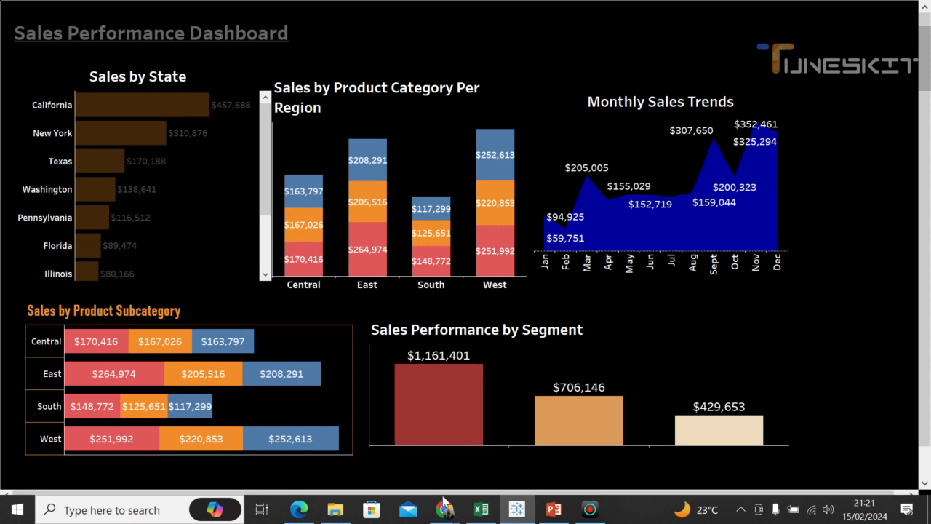
Step: Switch to the Google Meet call in Chrome to check on it, and return to Tableau Public
{"action": "mouse_move", "coordinate": [446, 509]}
{"action": "left_click", "coordinate": [398, 438]}
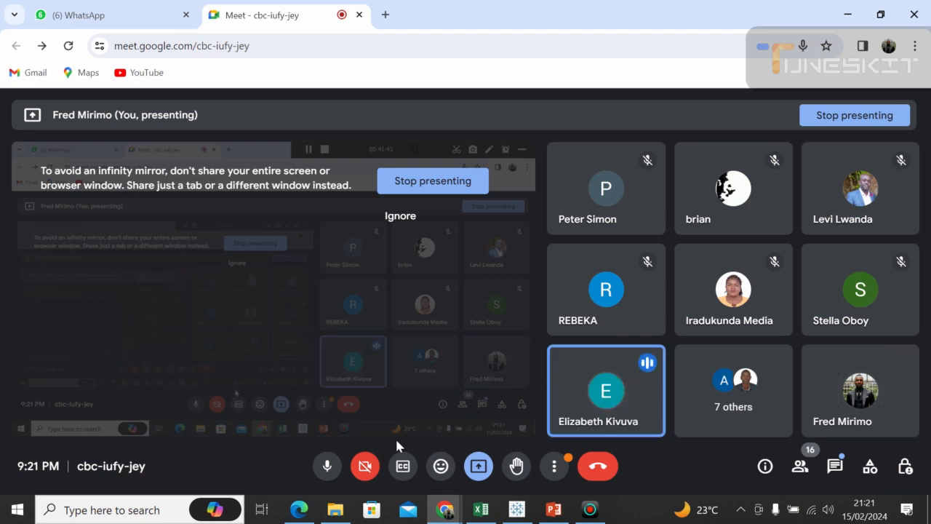
{"action": "left_click", "coordinate": [515, 509]}
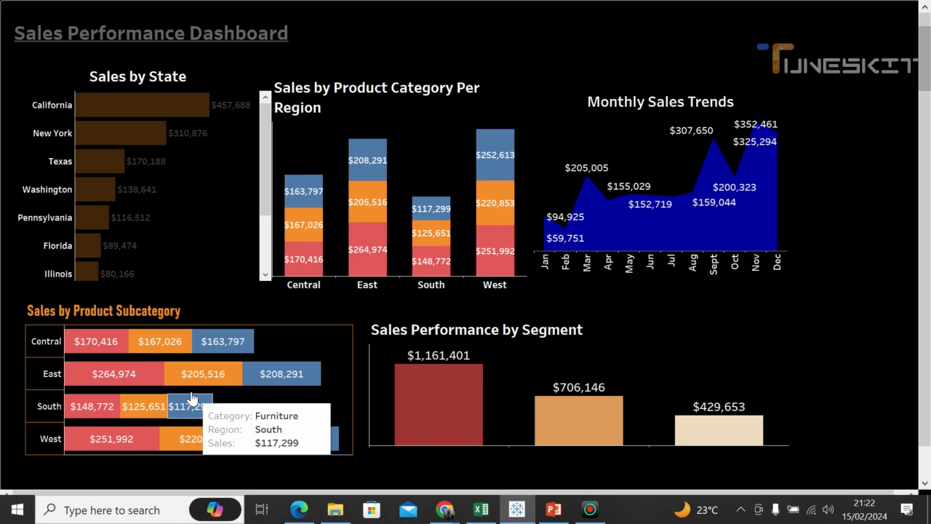
Step: Leave presentation mode and go from the dashboard to the Sales by State worksheet
{"action": "key", "text": "Escape"}
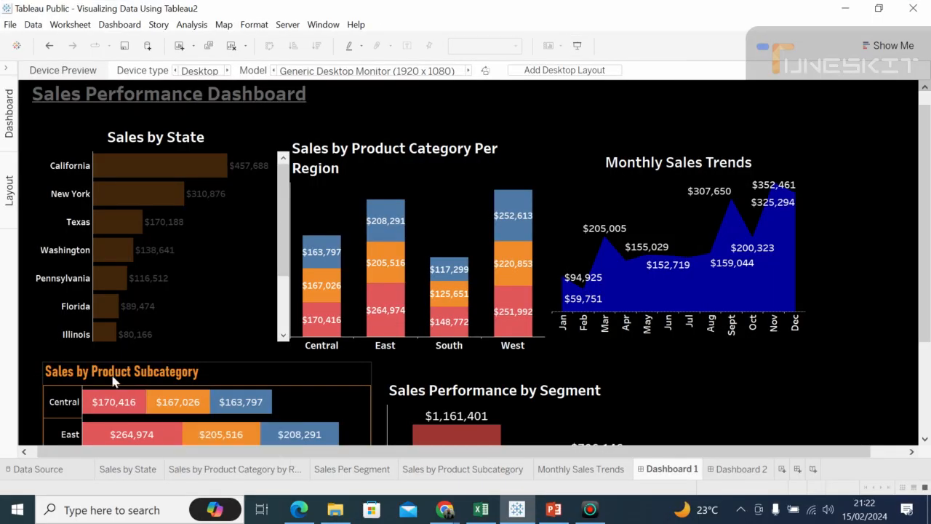
{"action": "left_click", "coordinate": [10, 125]}
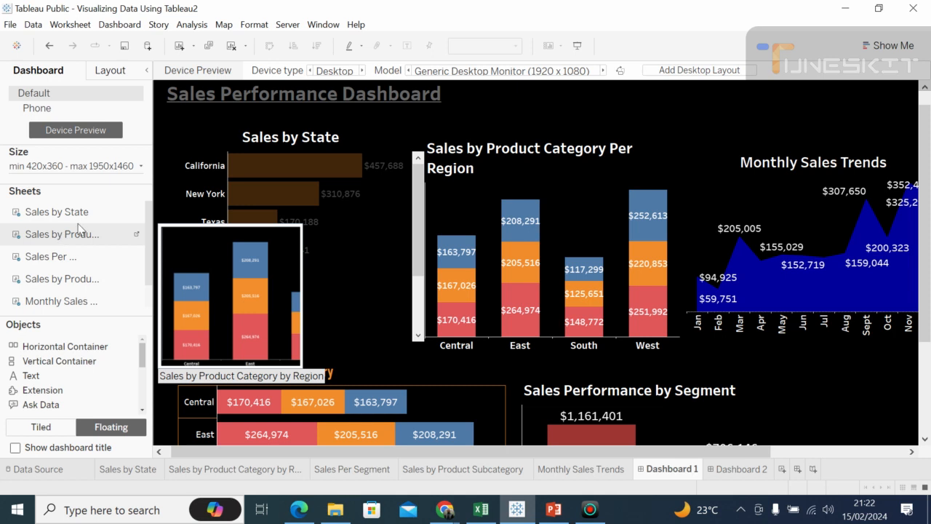
{"action": "left_click", "coordinate": [137, 216]}
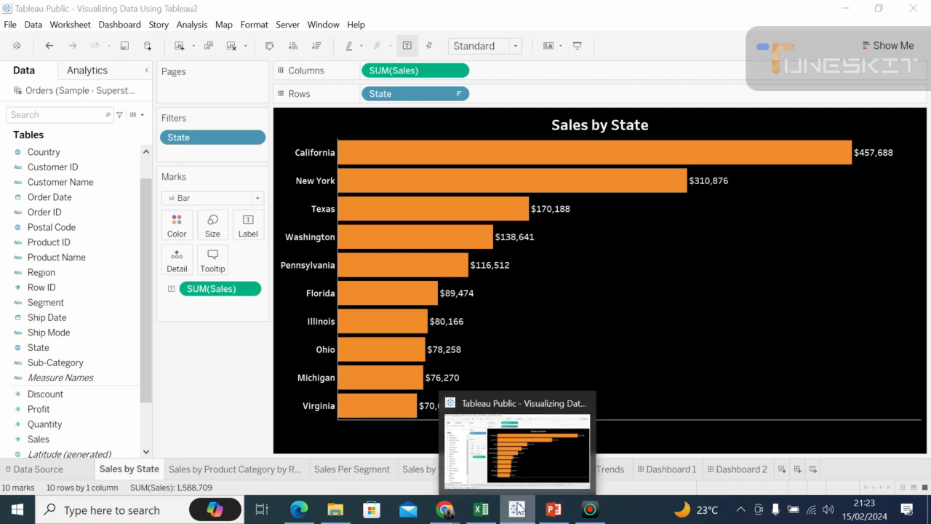
Step: Return to Dashboard 1 in Tableau Public and preview its full layout once more in presentation mode
{"action": "left_click", "coordinate": [517, 509]}
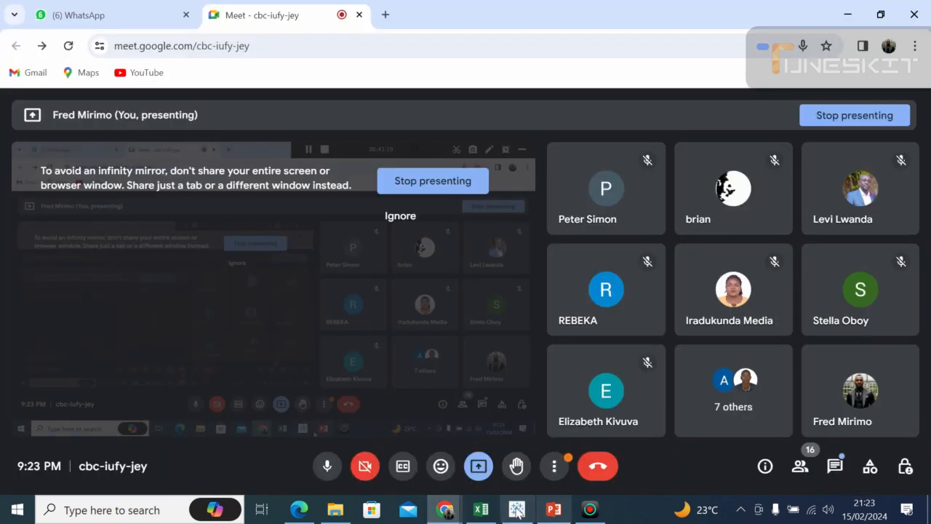
{"action": "left_click", "coordinate": [523, 510]}
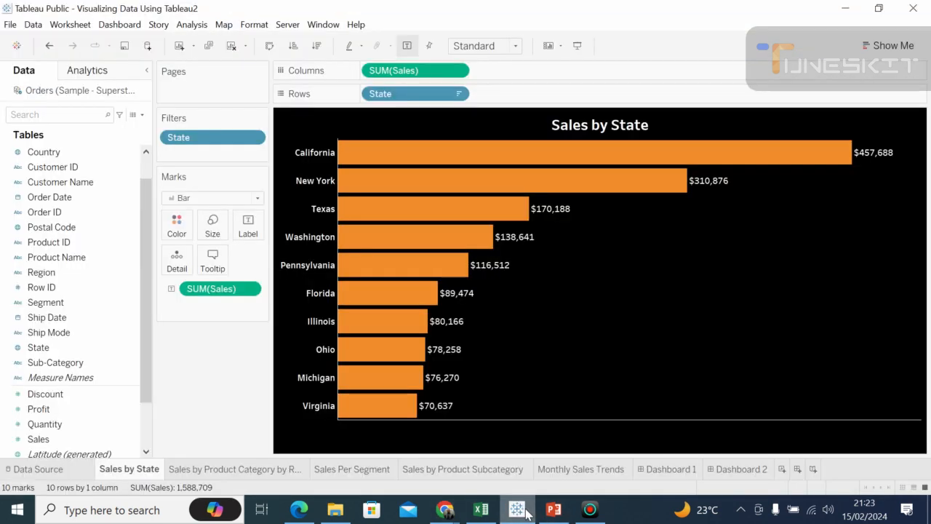
{"action": "left_click", "coordinate": [670, 469]}
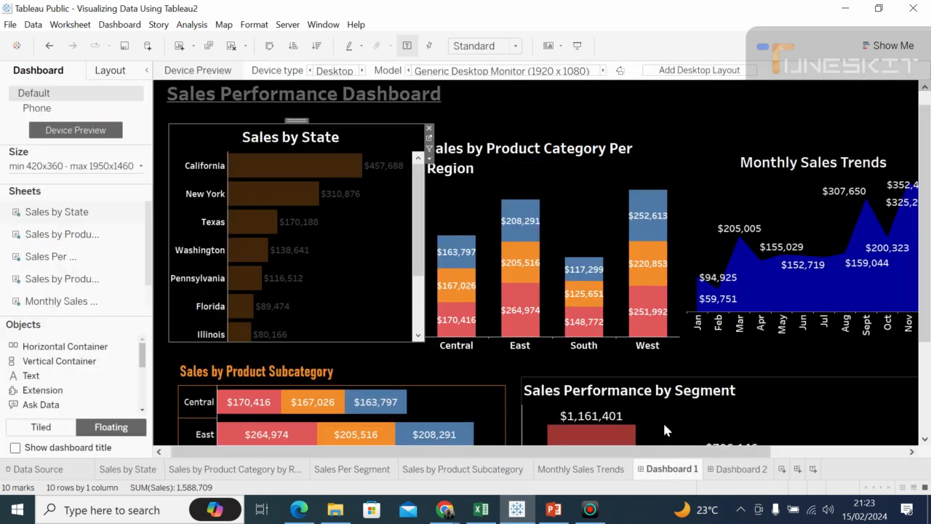
{"action": "left_click", "coordinate": [763, 400]}
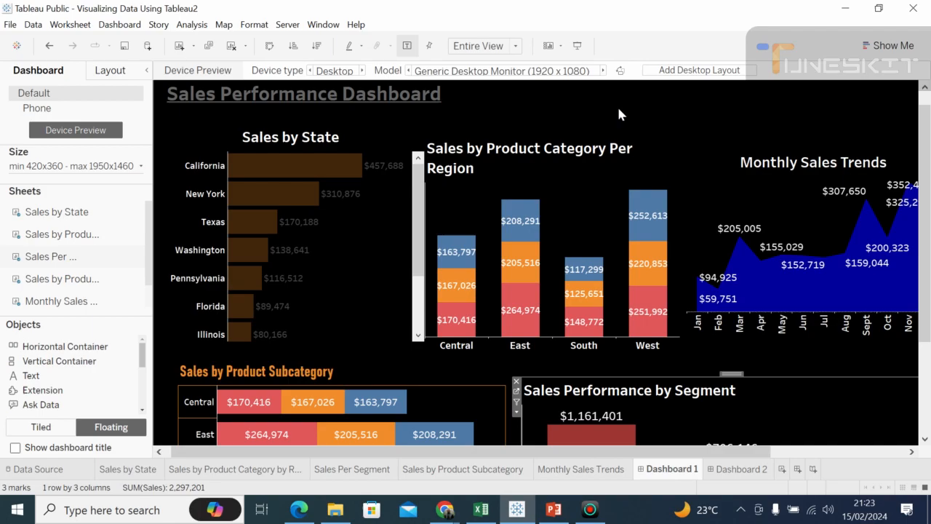
{"action": "left_click", "coordinate": [578, 45]}
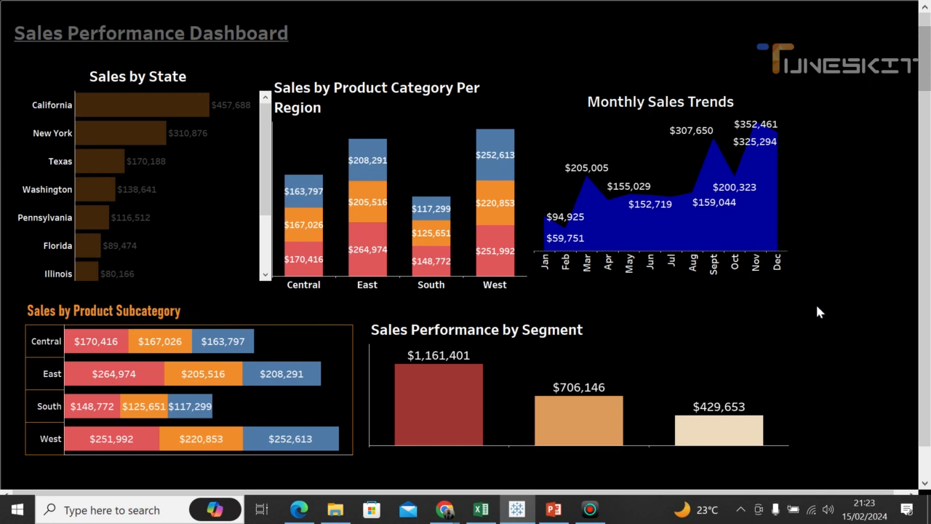
{"action": "mouse_move", "coordinate": [737, 245]}
{"action": "key", "text": "Escape"}
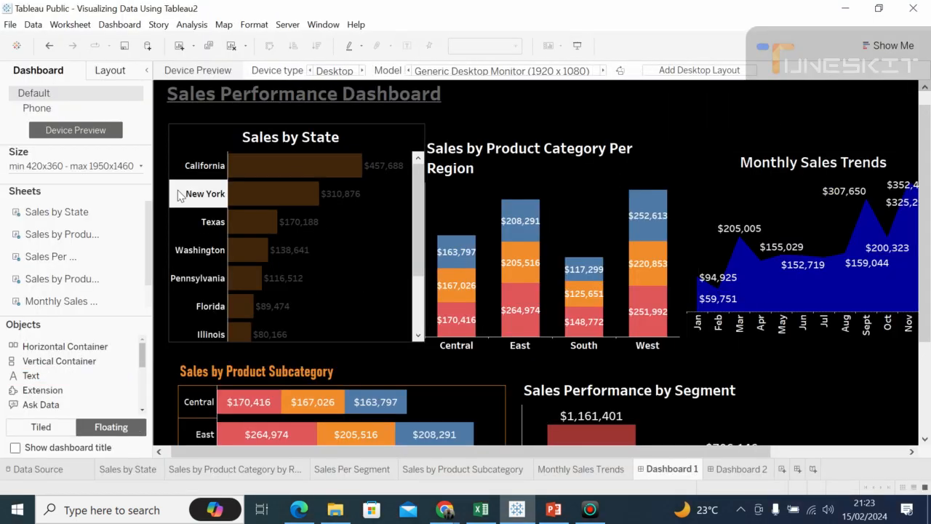
Step: Reduce the minimum width in the dashboard's size range to 100 px
{"action": "left_click", "coordinate": [142, 167]}
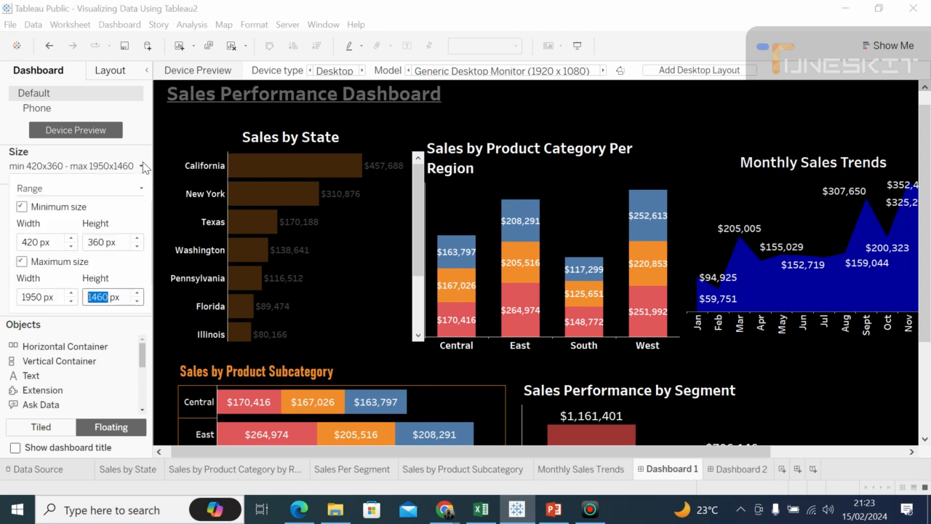
{"action": "left_click", "coordinate": [71, 247]}
{"action": "left_click", "coordinate": [71, 247]}
{"action": "left_click", "coordinate": [71, 247]}
{"action": "left_click", "coordinate": [71, 247]}
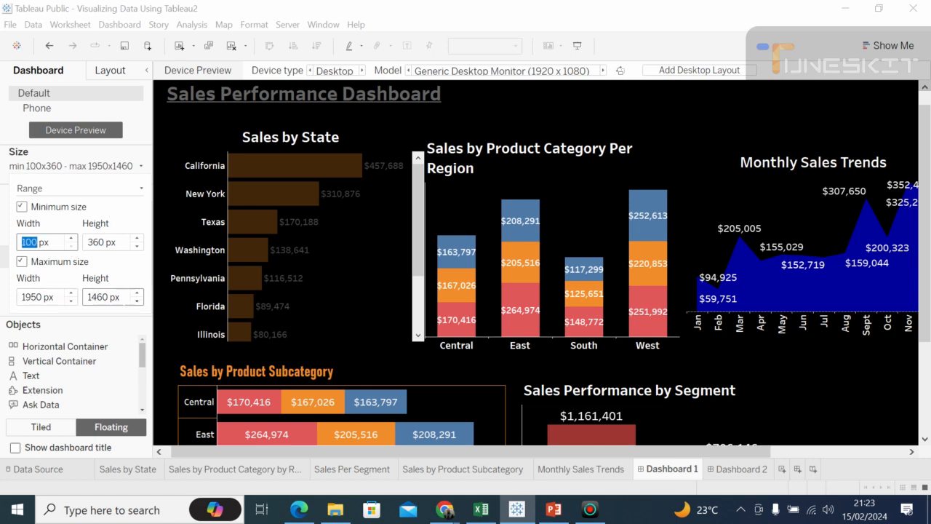
Step: Try narrower maximum widths for the dashboard's size range and settle on 1850 px
{"action": "left_click", "coordinate": [72, 301]}
{"action": "left_click", "coordinate": [72, 301]}
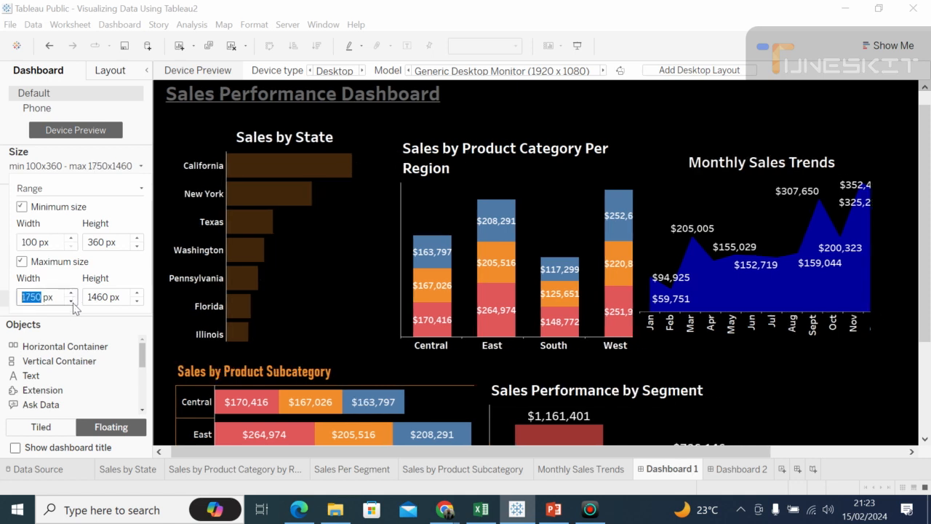
{"action": "left_click", "coordinate": [72, 301]}
{"action": "left_click", "coordinate": [72, 301]}
{"action": "left_click", "coordinate": [72, 301]}
{"action": "left_click", "coordinate": [72, 301]}
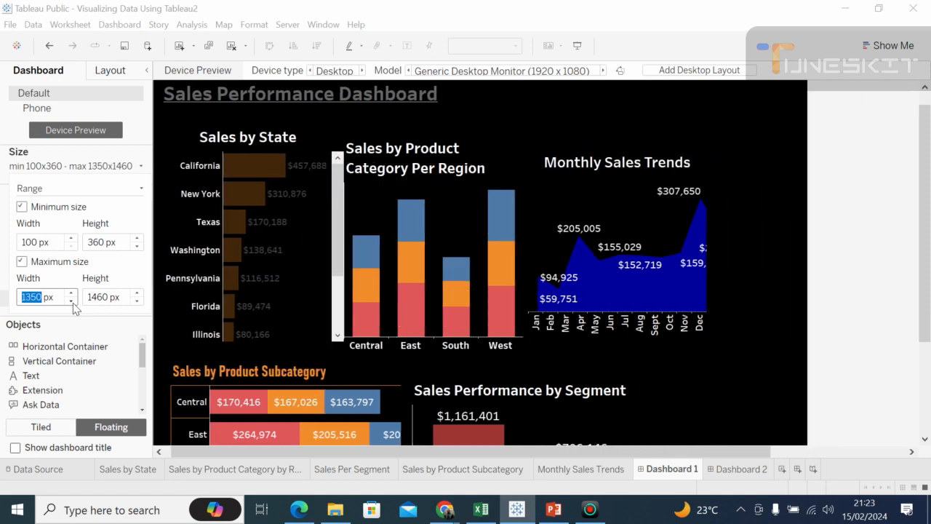
{"action": "left_click", "coordinate": [72, 293]}
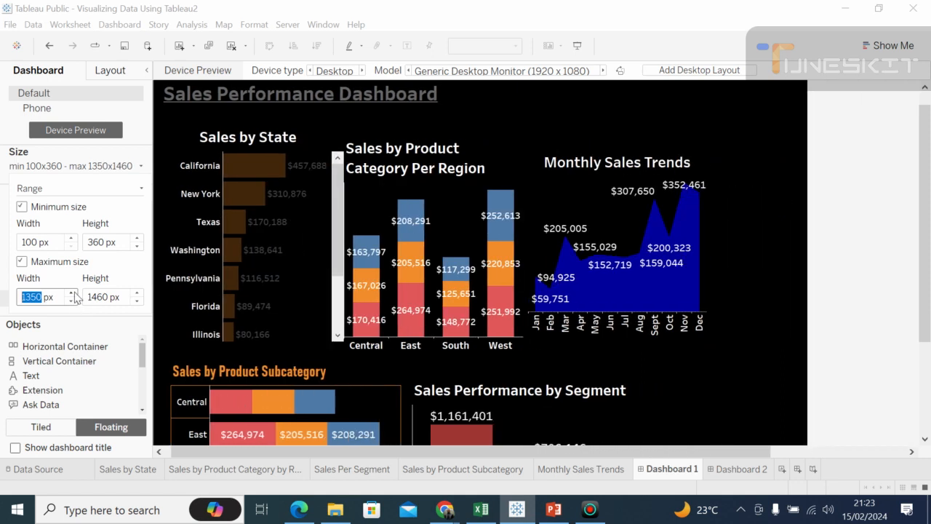
{"action": "left_click", "coordinate": [72, 294]}
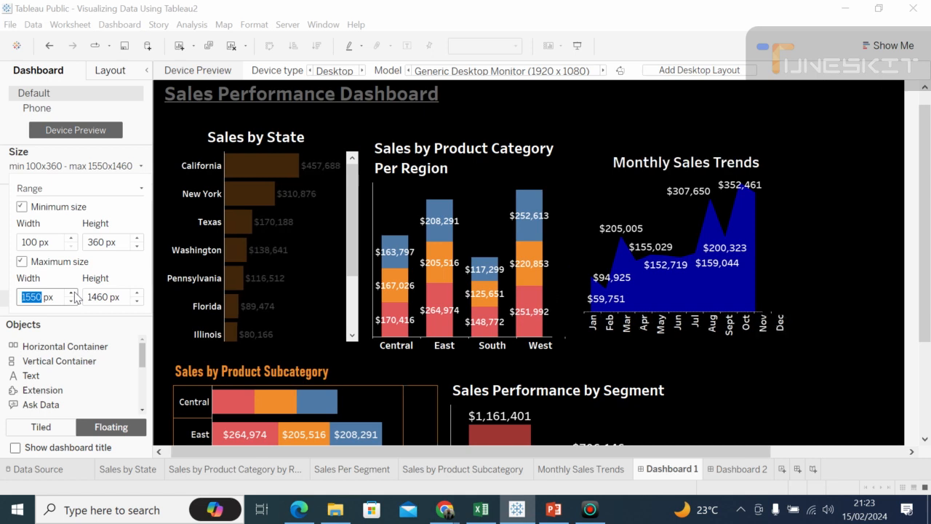
{"action": "left_click", "coordinate": [72, 293]}
{"action": "left_click", "coordinate": [72, 293]}
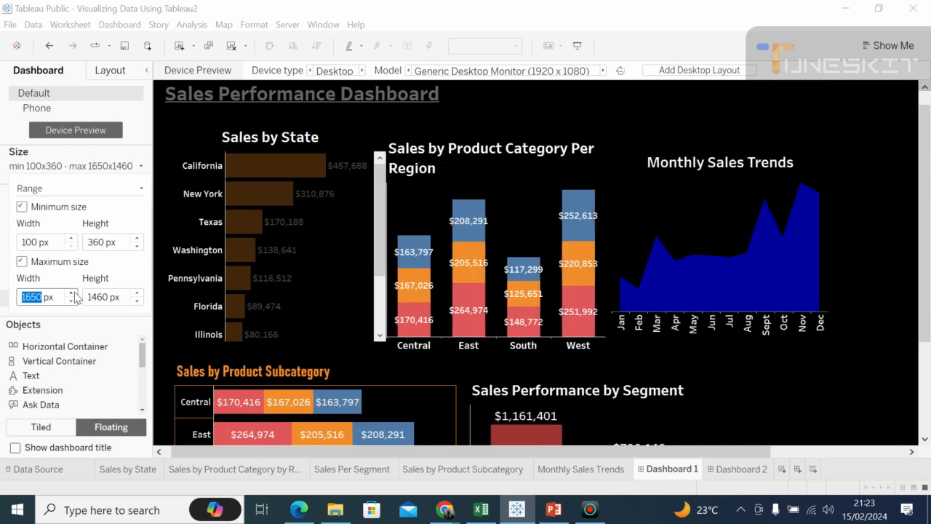
{"action": "left_click", "coordinate": [72, 293]}
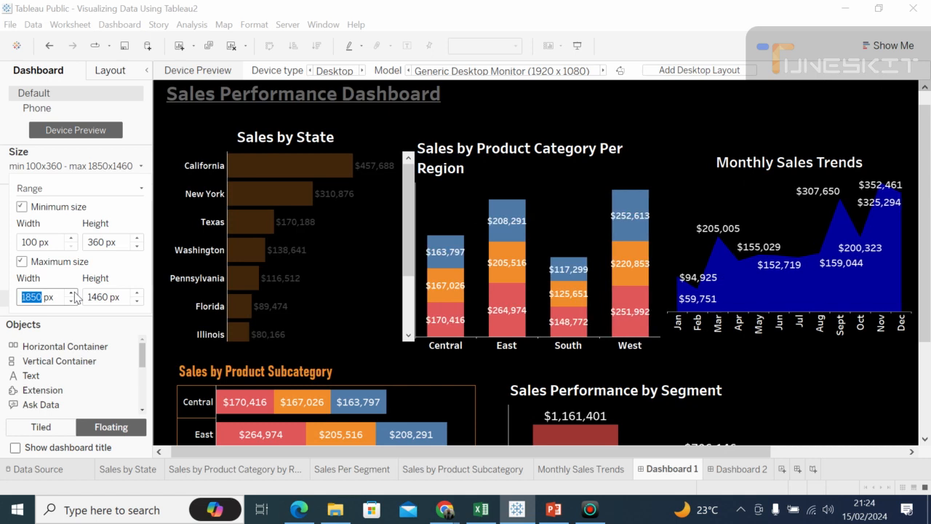
Step: Try smaller maximum heights for the dashboard's size range and settle on 1360 px
{"action": "left_click", "coordinate": [925, 439]}
{"action": "left_click_drag", "start_coordinate": [924, 439], "coordinate": [925, 441]}
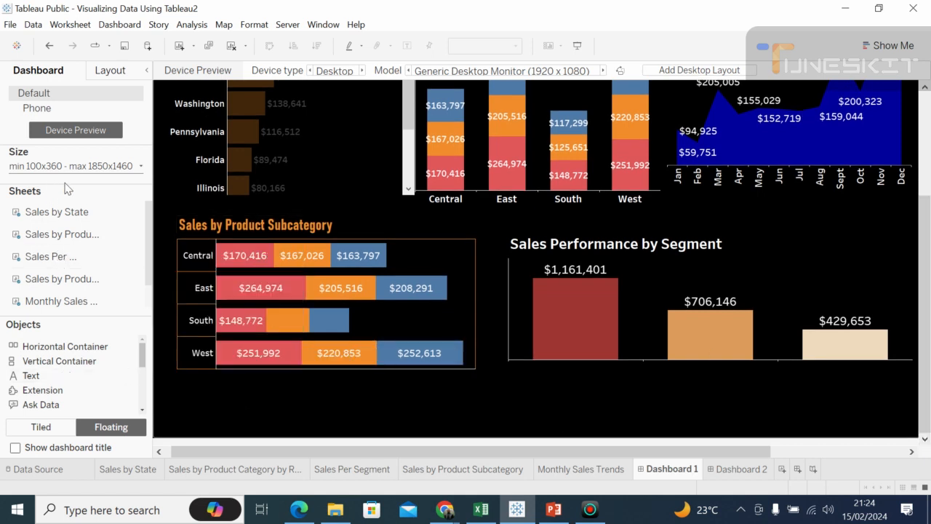
{"action": "left_click", "coordinate": [141, 172]}
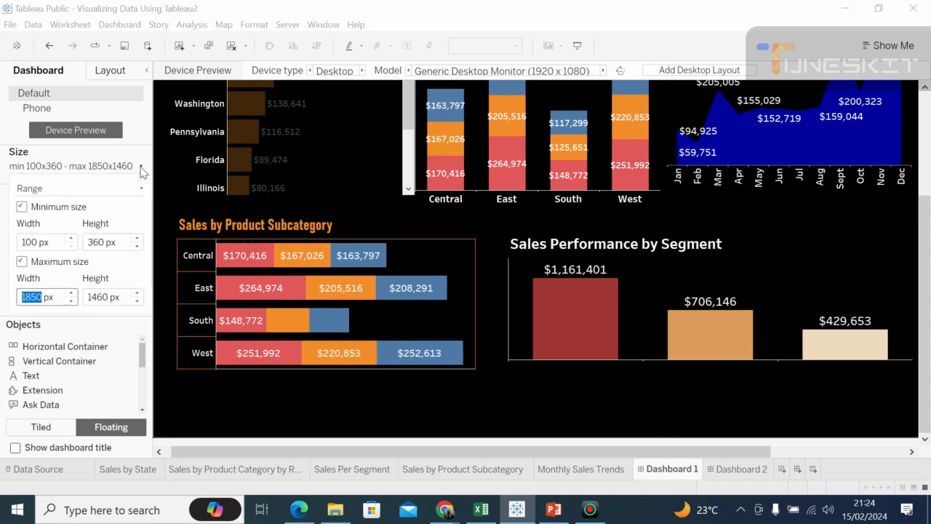
{"action": "left_click", "coordinate": [137, 301]}
{"action": "left_click", "coordinate": [138, 301]}
{"action": "left_click", "coordinate": [138, 302]}
{"action": "left_click", "coordinate": [138, 301]}
{"action": "left_click", "coordinate": [138, 302]}
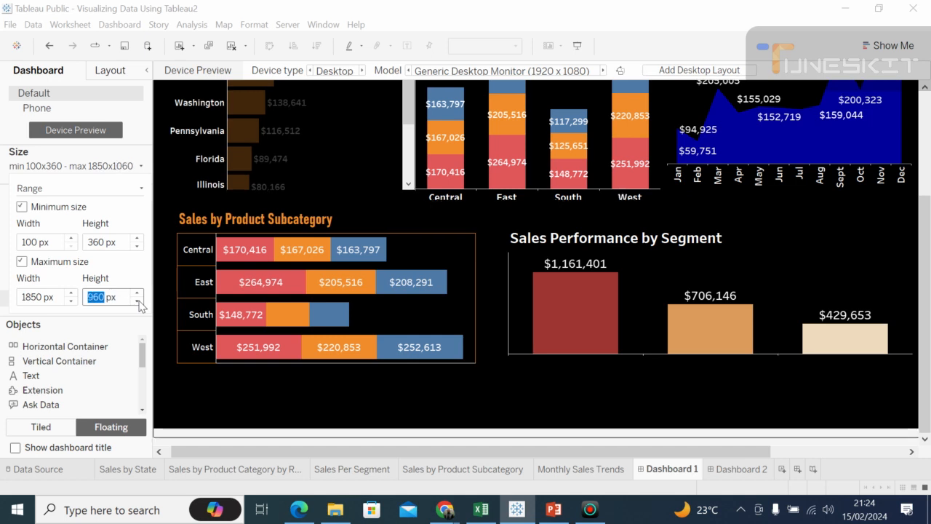
{"action": "left_click", "coordinate": [138, 301]}
{"action": "left_click", "coordinate": [137, 301]}
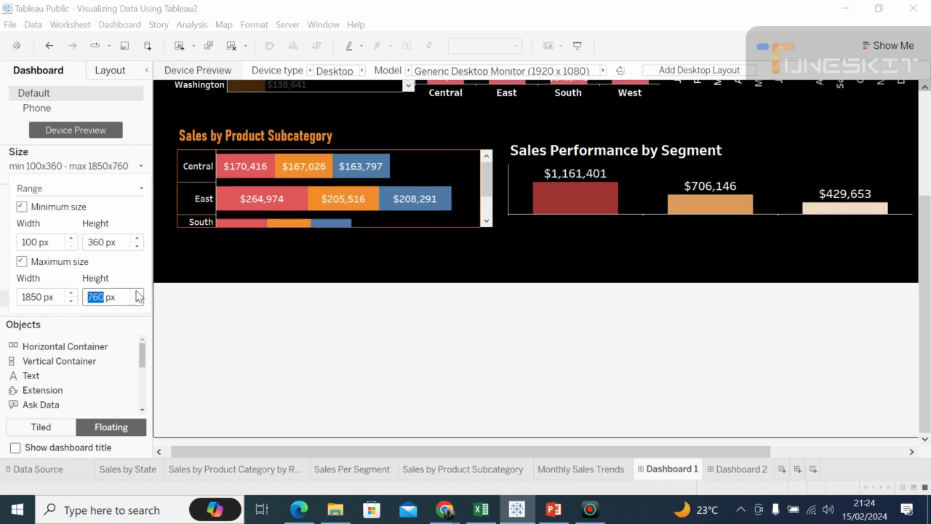
{"action": "left_click", "coordinate": [136, 292]}
{"action": "left_click", "coordinate": [137, 292]}
{"action": "left_click", "coordinate": [137, 292]}
{"action": "left_click", "coordinate": [136, 292]}
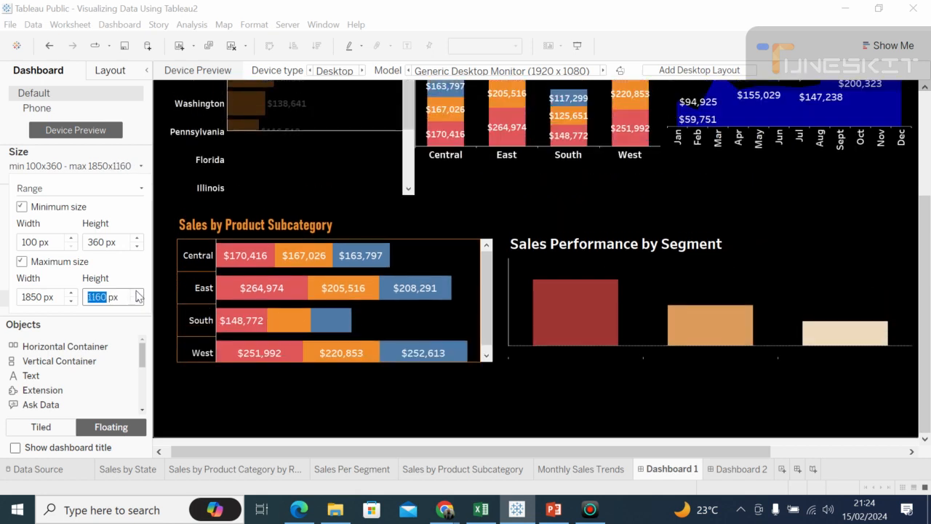
{"action": "left_click", "coordinate": [137, 292]}
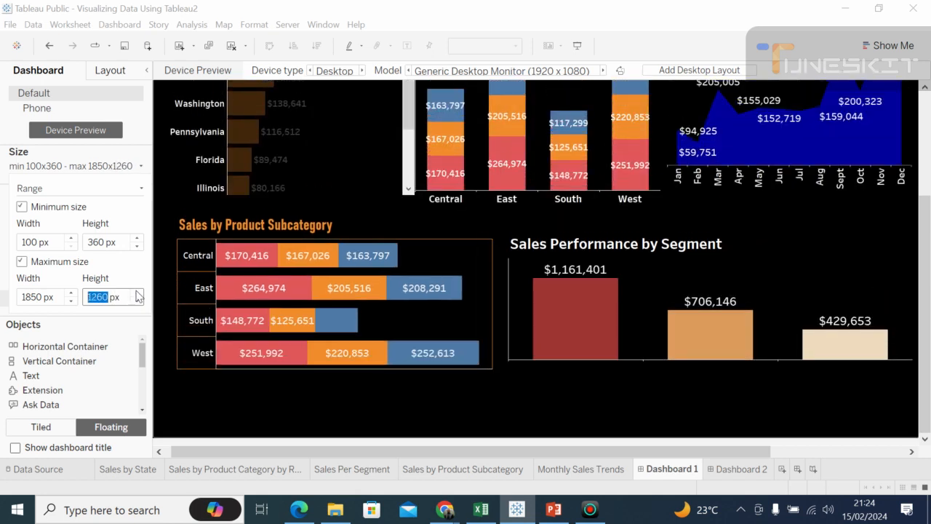
{"action": "left_click", "coordinate": [136, 292]}
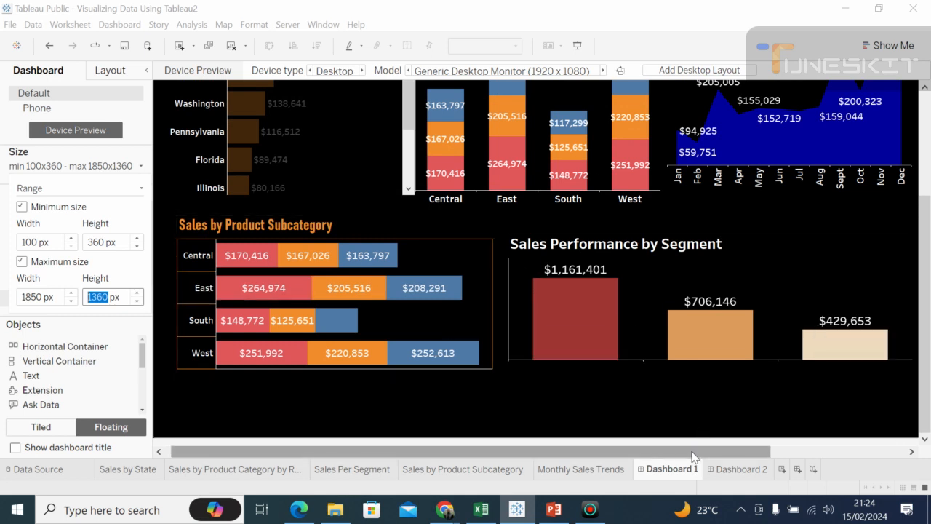
Step: Format the Monthly Sales Trends chart title as 11 pt underlined text
{"action": "left_click", "coordinate": [733, 456]}
{"action": "left_click_drag", "start_coordinate": [733, 456], "coordinate": [855, 473]}
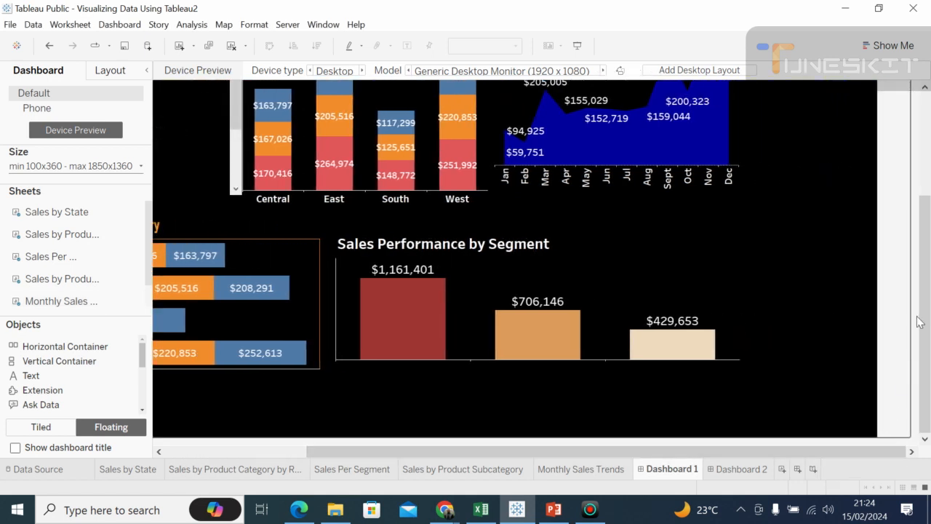
{"action": "left_click_drag", "start_coordinate": [929, 259], "coordinate": [924, 153]}
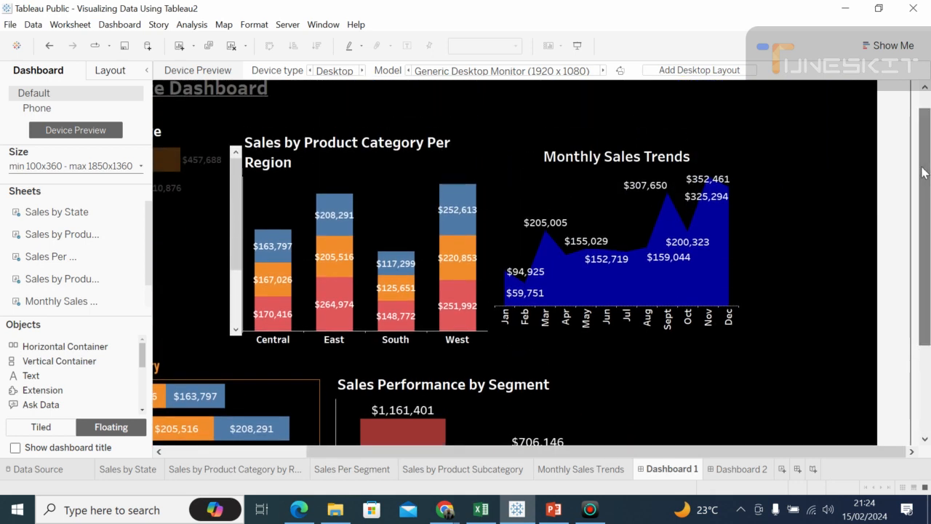
{"action": "left_click", "coordinate": [559, 161]}
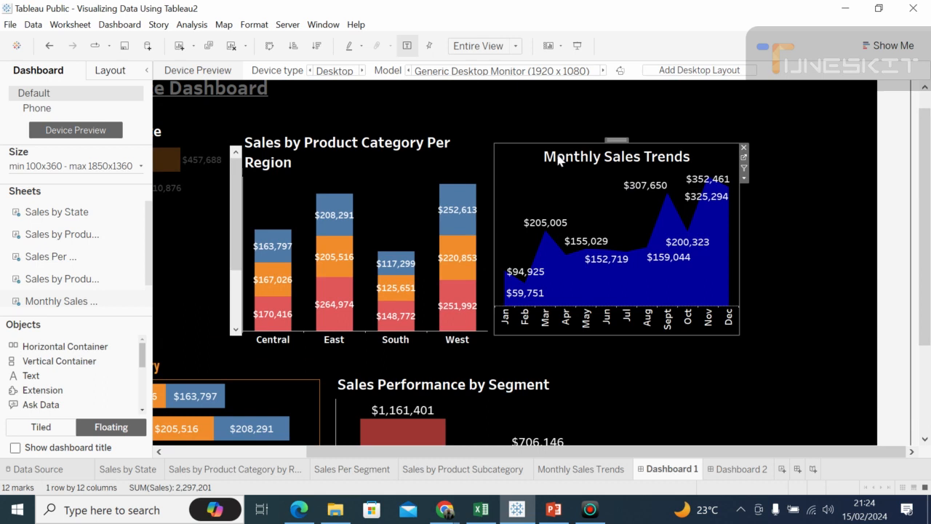
{"action": "double_click", "coordinate": [560, 161]}
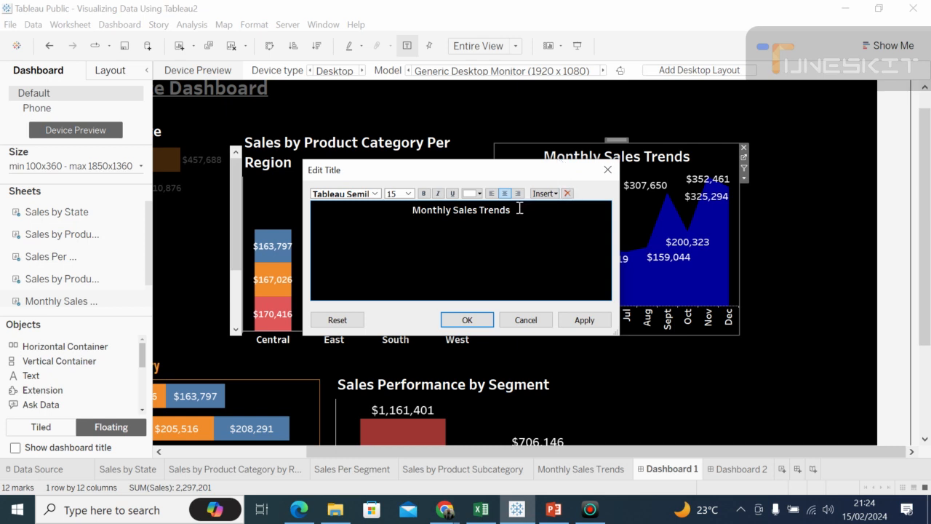
{"action": "left_click_drag", "start_coordinate": [511, 211], "coordinate": [386, 207]}
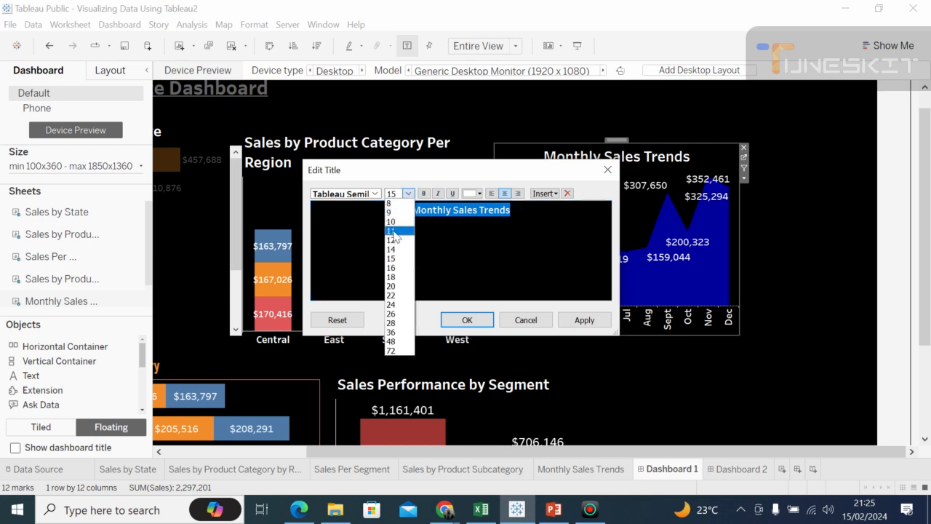
{"action": "left_click", "coordinate": [393, 230]}
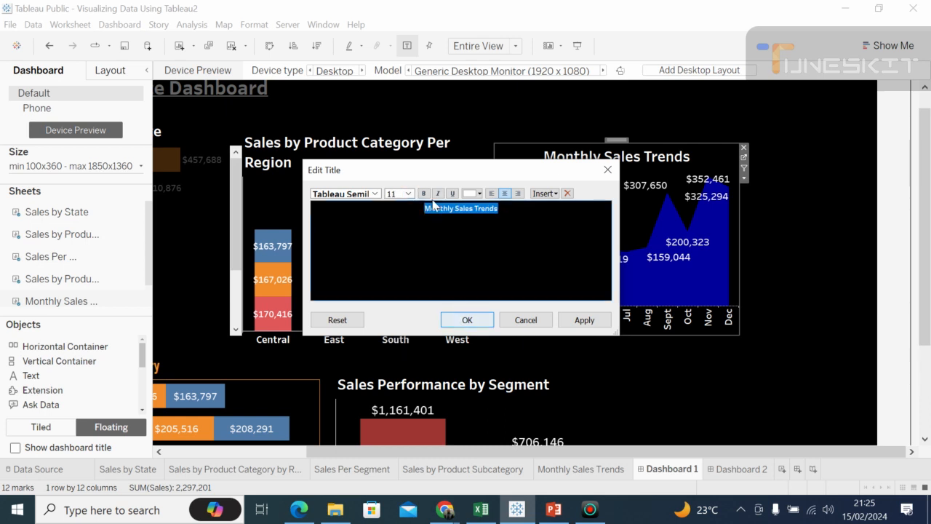
{"action": "left_click", "coordinate": [452, 193]}
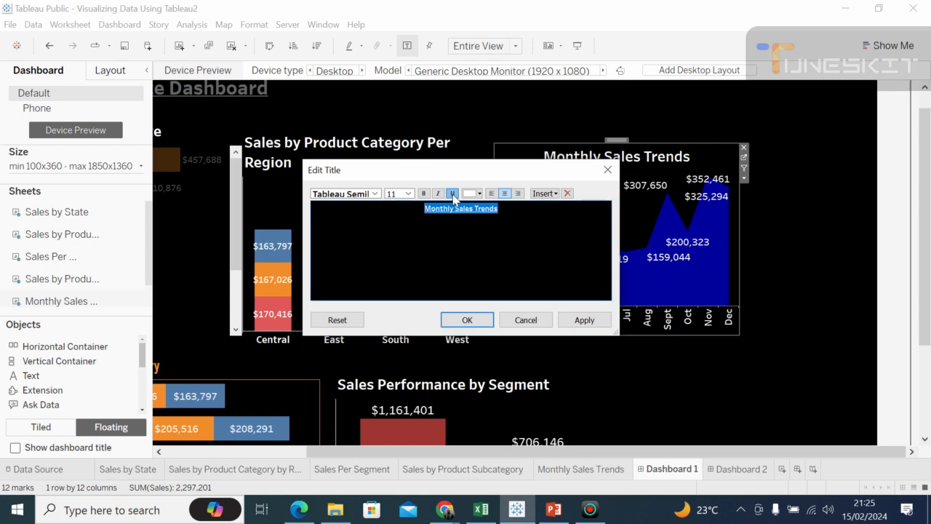
{"action": "left_click", "coordinate": [468, 320]}
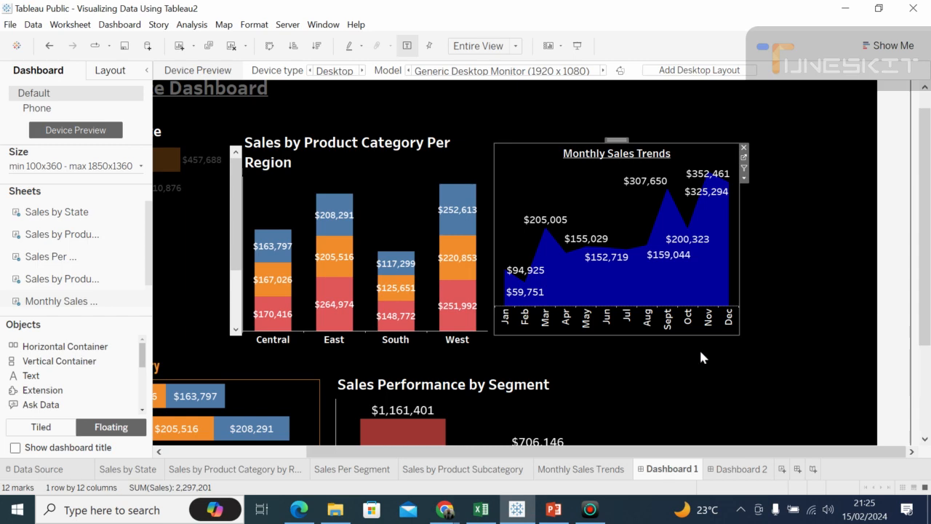
Step: Check the Google Meet call in Chrome and return to the dashboard in Tableau Public
{"action": "left_click", "coordinate": [451, 508]}
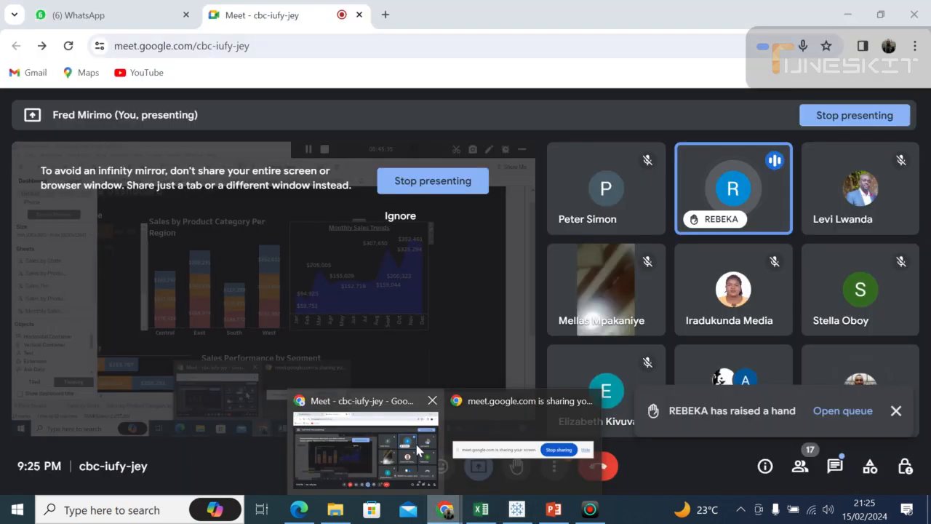
{"action": "left_click", "coordinate": [415, 440]}
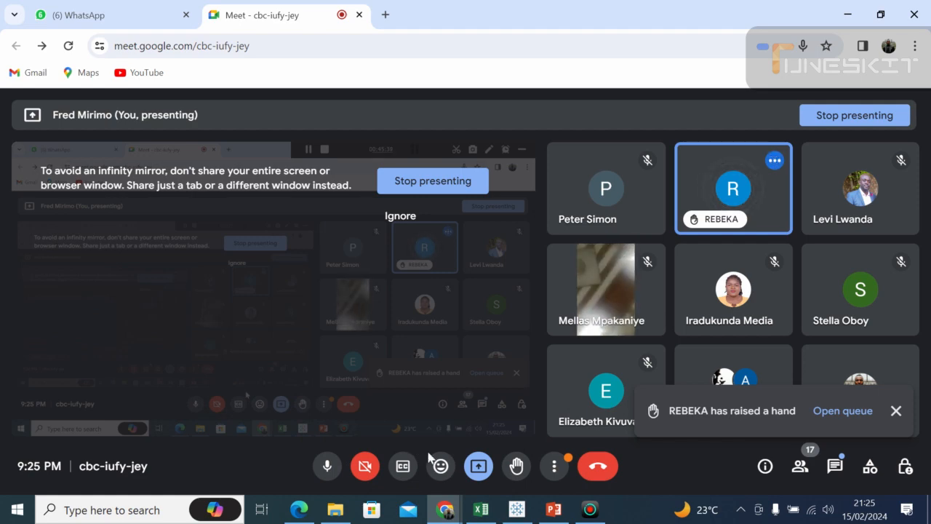
{"action": "left_click", "coordinate": [527, 513]}
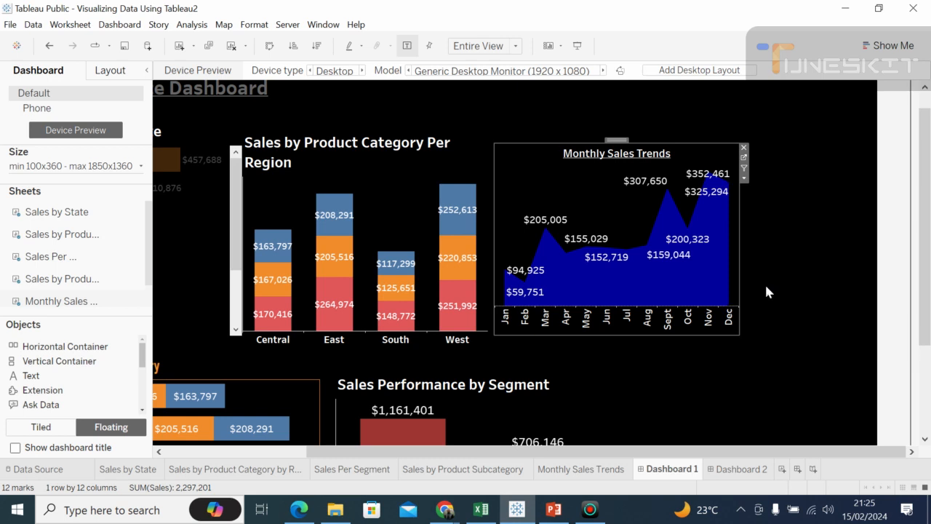
Step: Deselect the Monthly Sales Trends chart and collapse the side pane to give the dashboard more room
{"action": "left_click", "coordinate": [800, 275]}
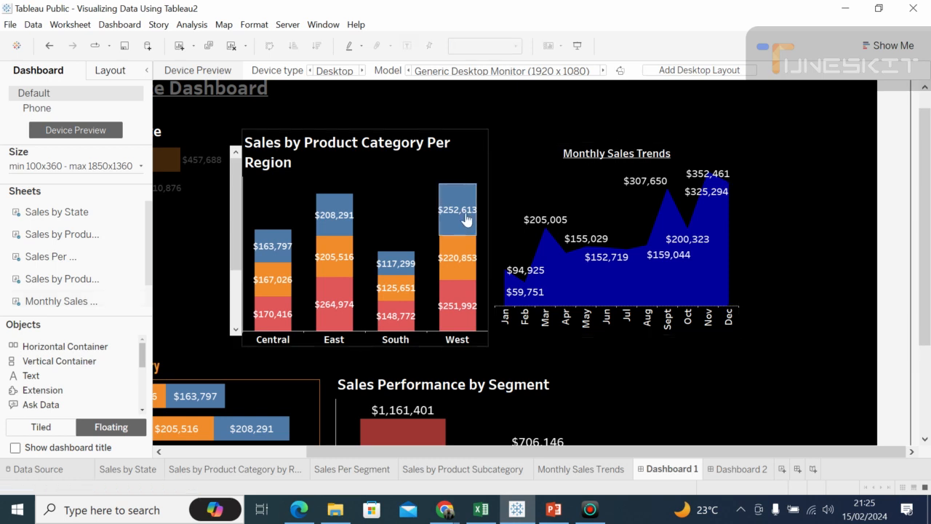
{"action": "mouse_move", "coordinate": [250, 235]}
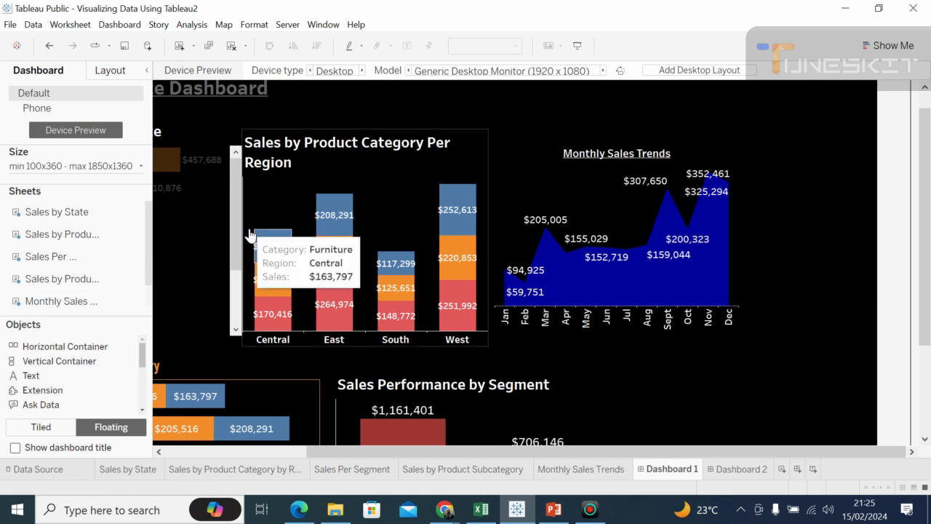
{"action": "left_click", "coordinate": [148, 70]}
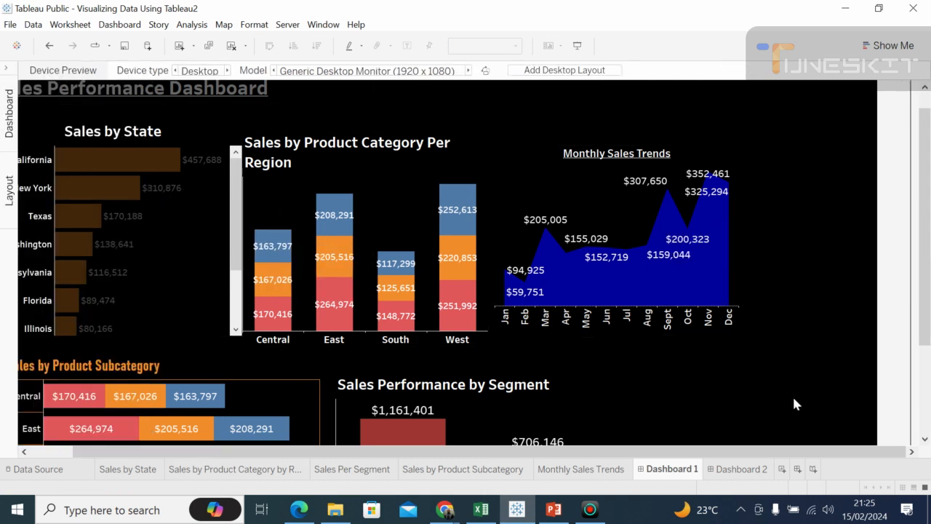
{"action": "left_click_drag", "start_coordinate": [593, 456], "coordinate": [518, 456]}
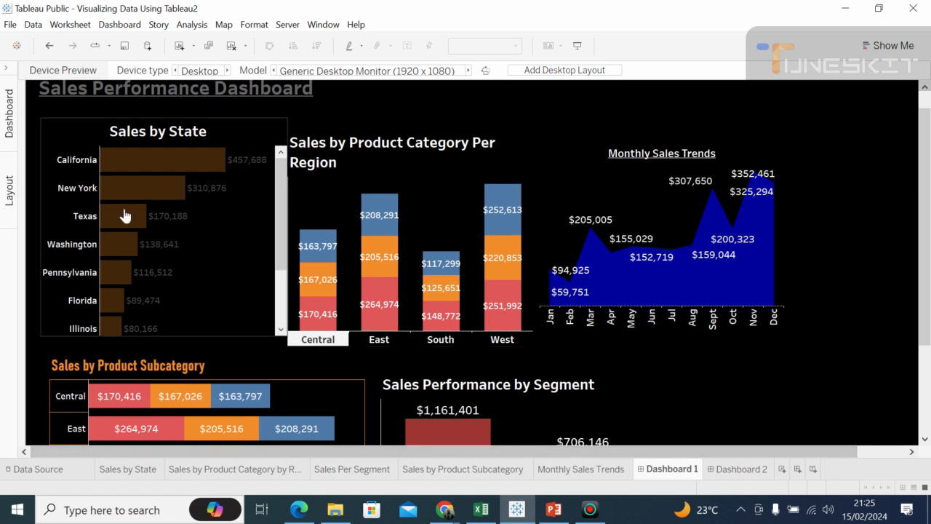
Step: Open the dashboard formatting and try purple and blue as the default dashboard shading
{"action": "left_click", "coordinate": [250, 25]}
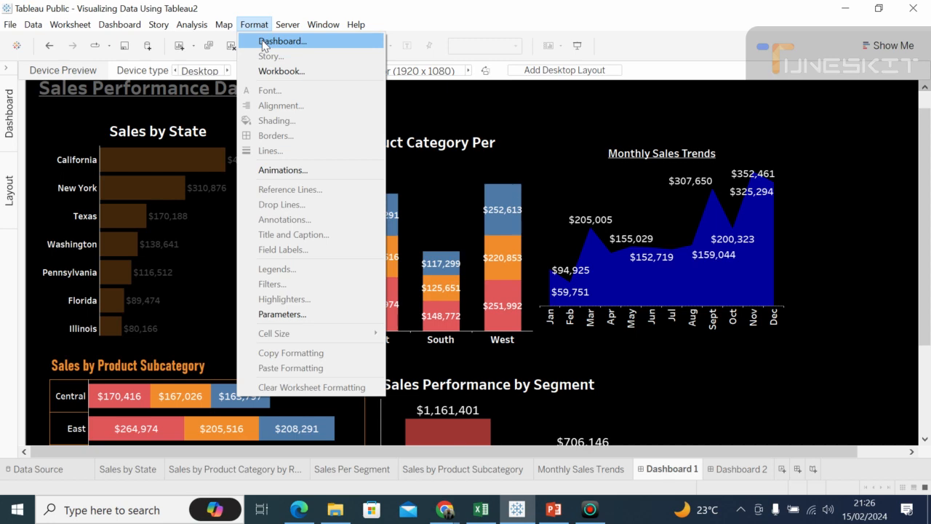
{"action": "left_click", "coordinate": [264, 44]}
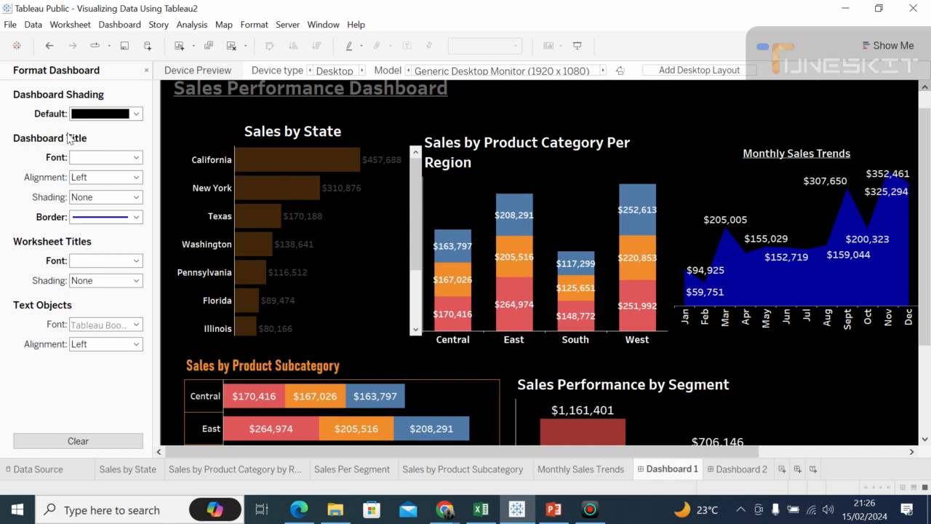
{"action": "left_click", "coordinate": [137, 114]}
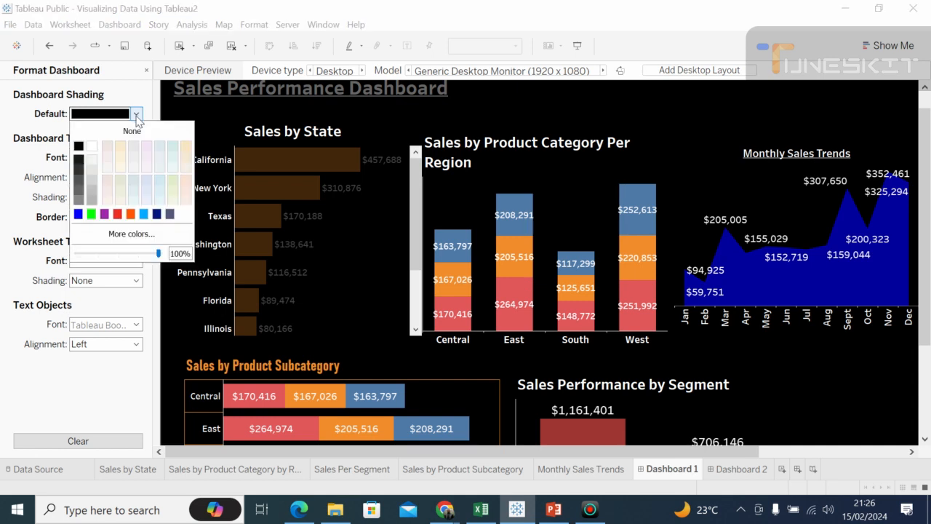
{"action": "left_click", "coordinate": [105, 214]}
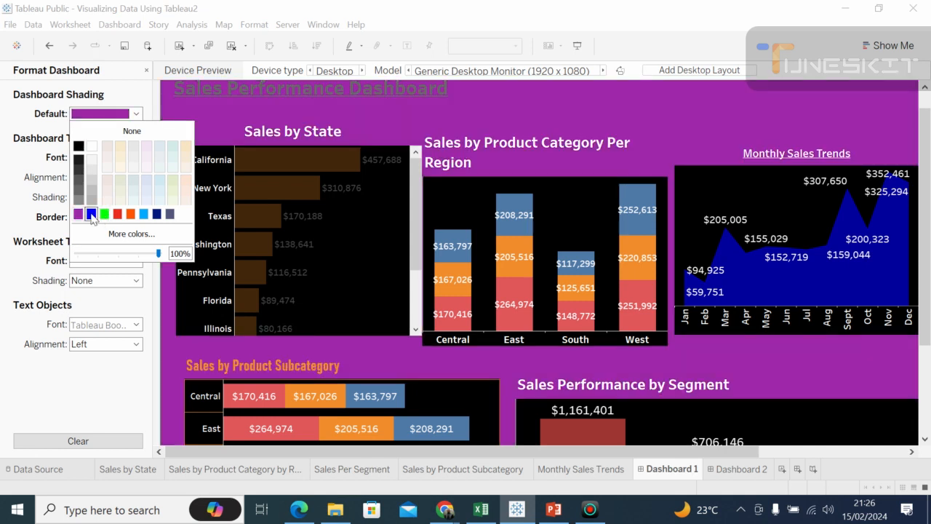
{"action": "left_click", "coordinate": [91, 214]}
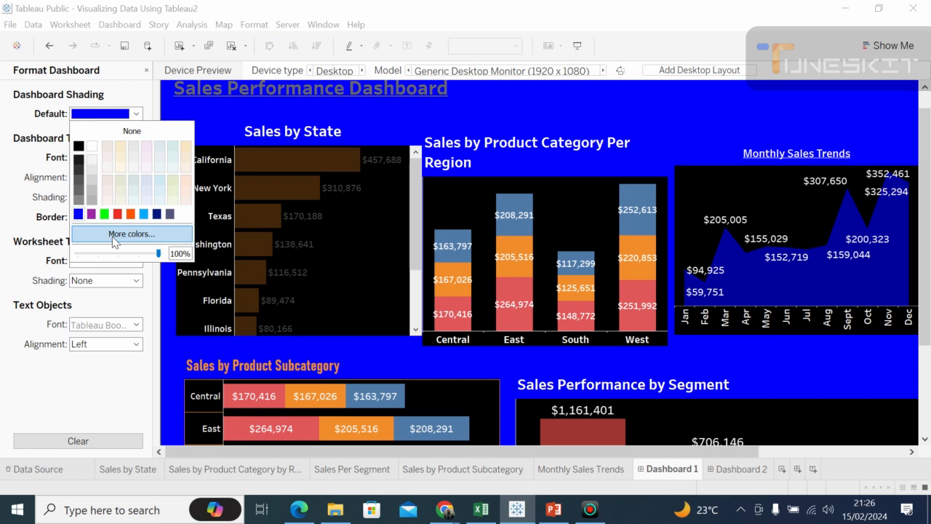
Step: Try the custom color #00ffff as the default dashboard shading and restore black
{"action": "left_click", "coordinate": [114, 234]}
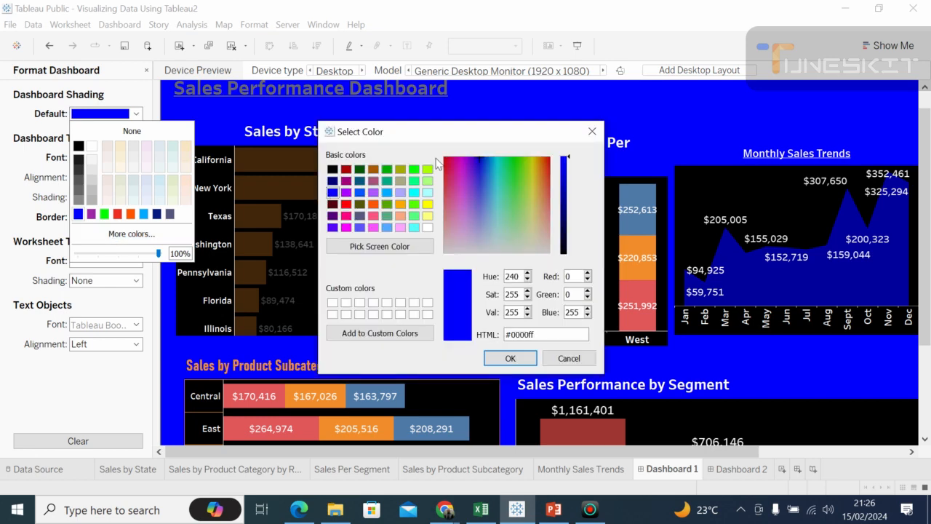
{"action": "left_click", "coordinate": [413, 173]}
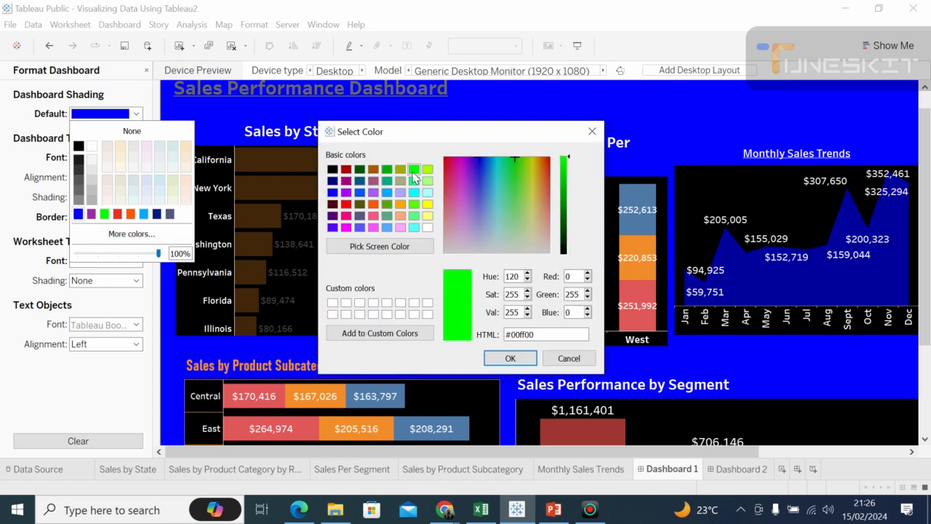
{"action": "left_click", "coordinate": [415, 193]}
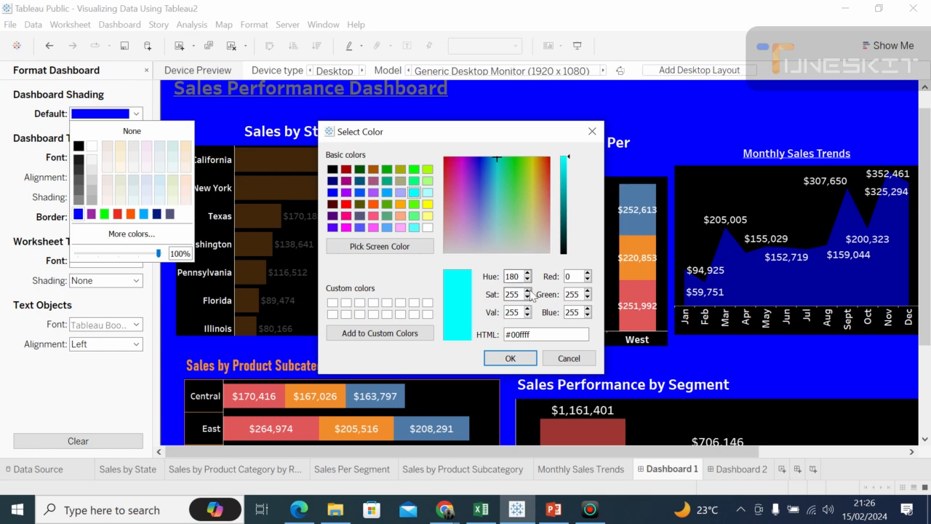
{"action": "left_click", "coordinate": [511, 358]}
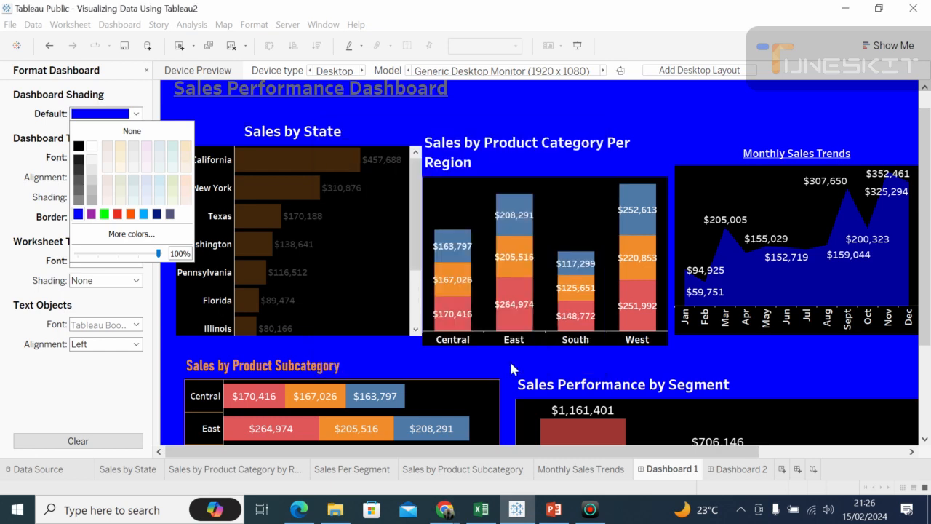
{"action": "left_click", "coordinate": [78, 146]}
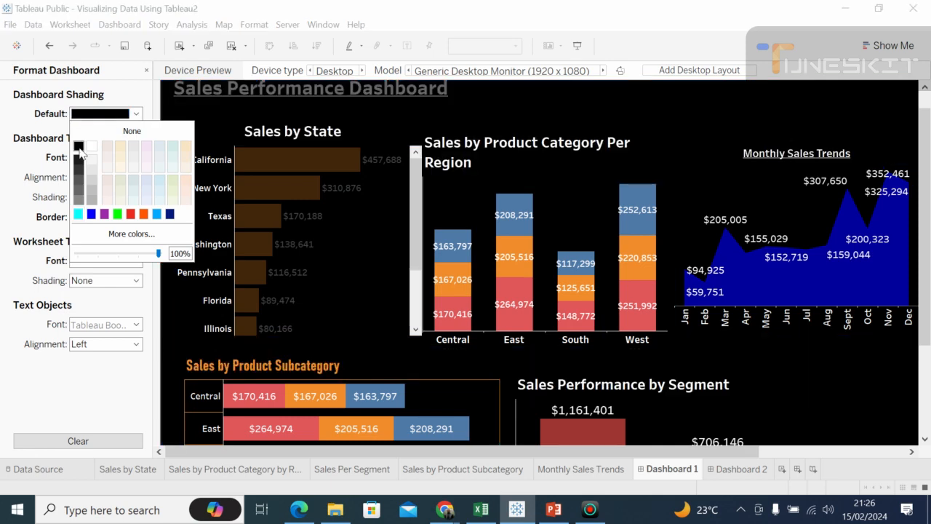
{"action": "left_click", "coordinate": [851, 416]}
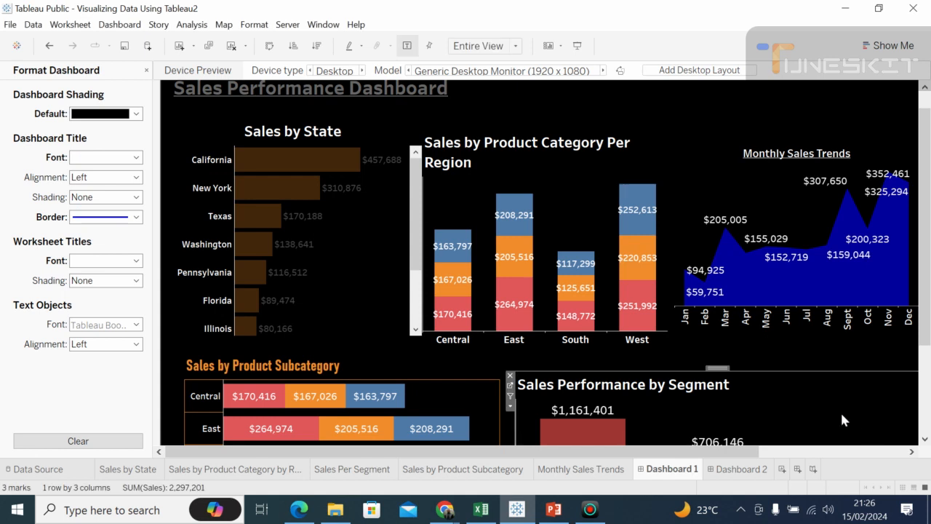
Step: Move the Monthly Sales Trends chart slightly upward and extend its lower edge a little to line up with the neighbouring chart
{"action": "left_click", "coordinate": [913, 453]}
{"action": "left_click", "coordinate": [913, 453]}
{"action": "left_click", "coordinate": [913, 452]}
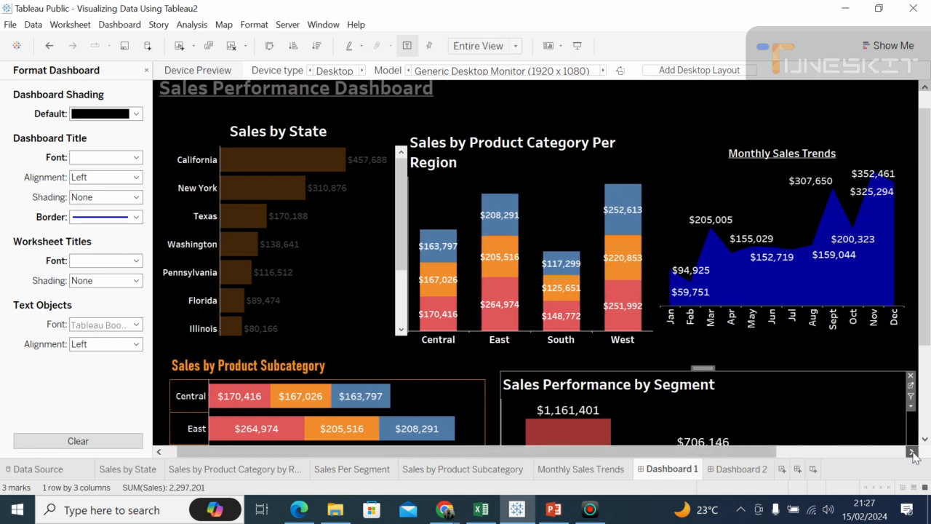
{"action": "left_click", "coordinate": [913, 452]}
{"action": "left_click", "coordinate": [913, 453]}
{"action": "left_click", "coordinate": [913, 452]}
{"action": "left_click", "coordinate": [913, 452]}
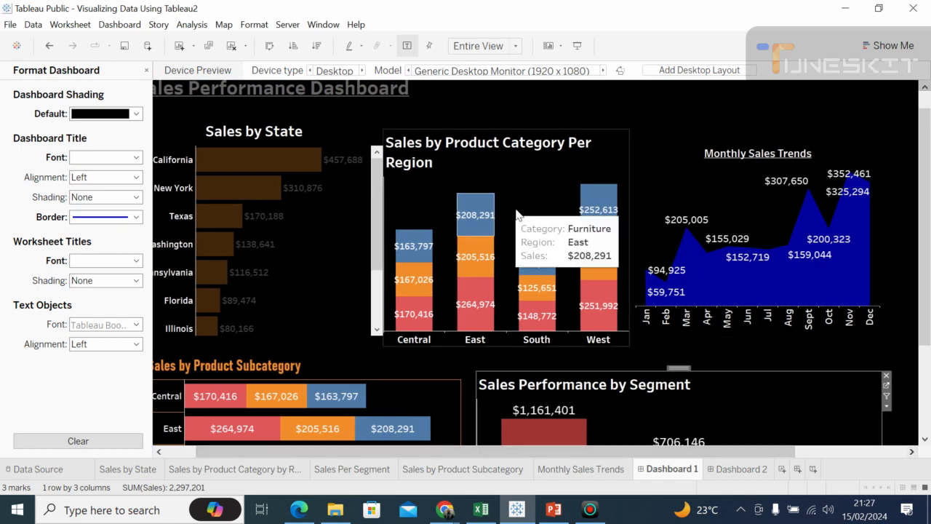
{"action": "left_click", "coordinate": [646, 153]}
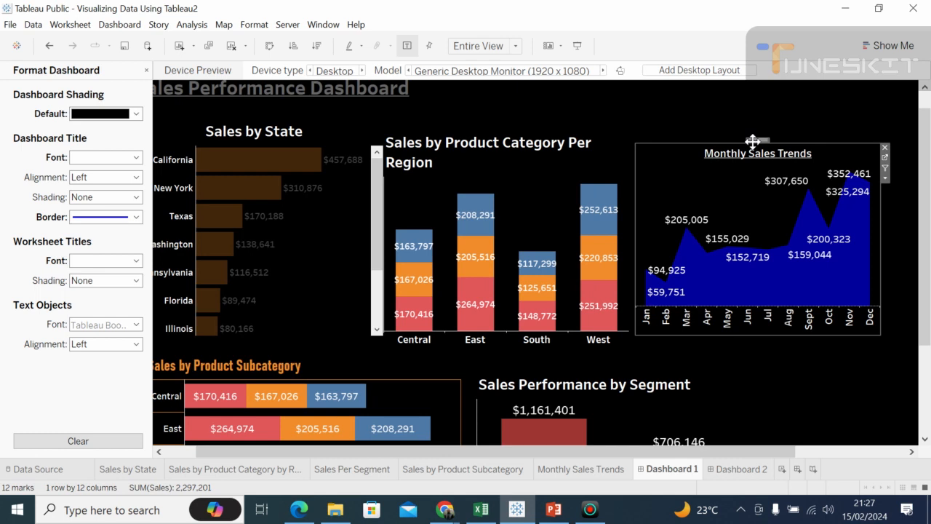
{"action": "left_click_drag", "start_coordinate": [752, 141], "coordinate": [754, 138]}
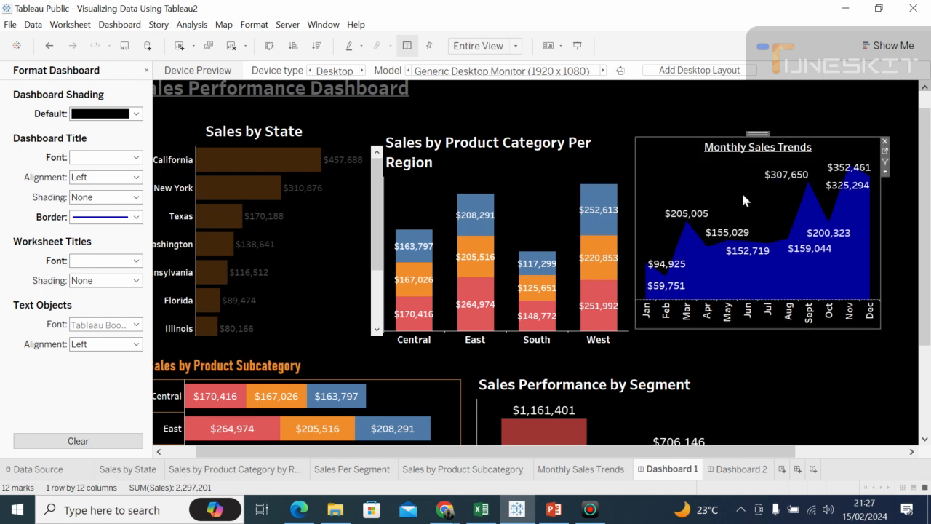
{"action": "mouse_move", "coordinate": [703, 328]}
{"action": "left_mouse_down"}
{"action": "mouse_move", "coordinate": [704, 338]}
{"action": "mouse_move", "coordinate": [703, 328]}
{"action": "left_mouse_up"}
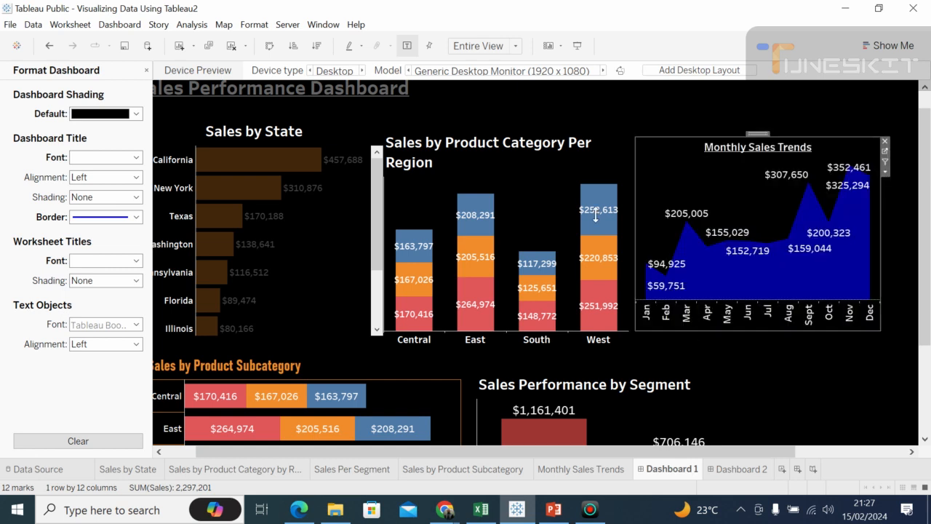
Step: Reduce the Sales by Product Category Per Region chart title to font size 10
{"action": "left_click", "coordinate": [427, 163]}
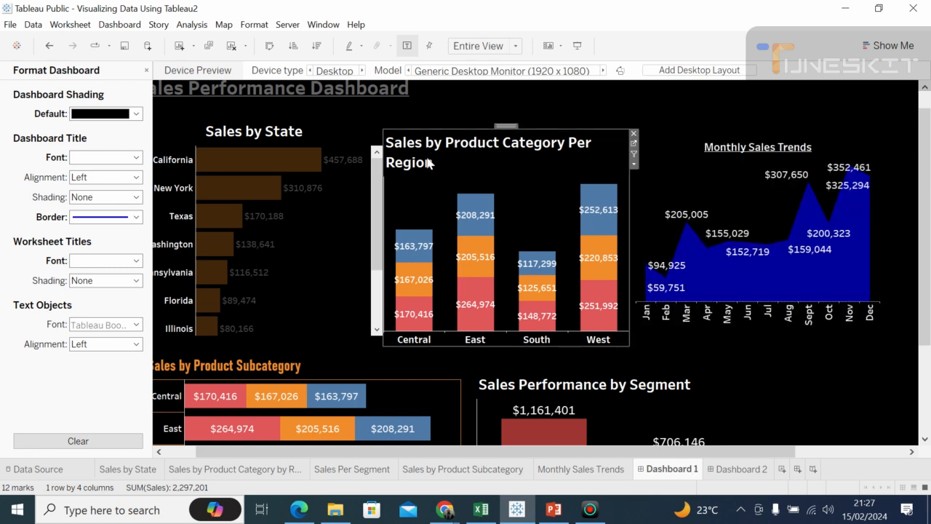
{"action": "double_click", "coordinate": [428, 163]}
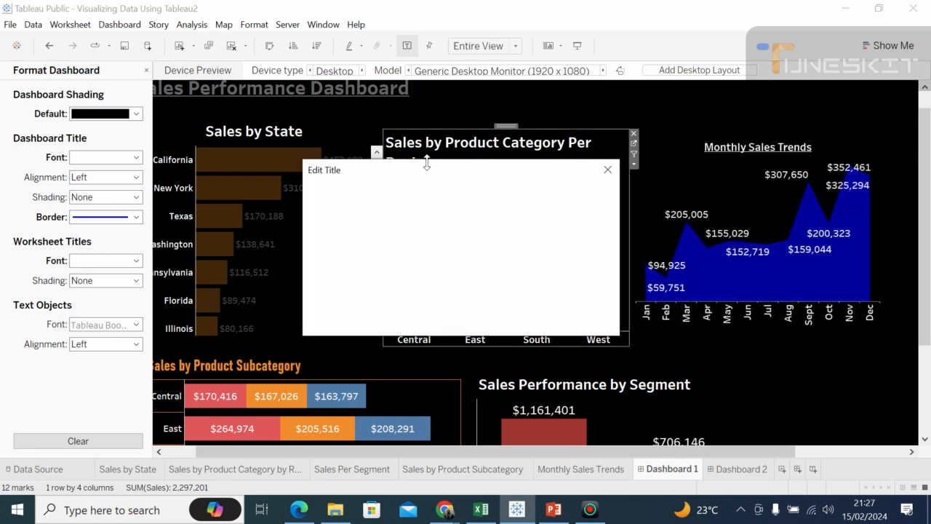
{"action": "left_click", "coordinate": [485, 209]}
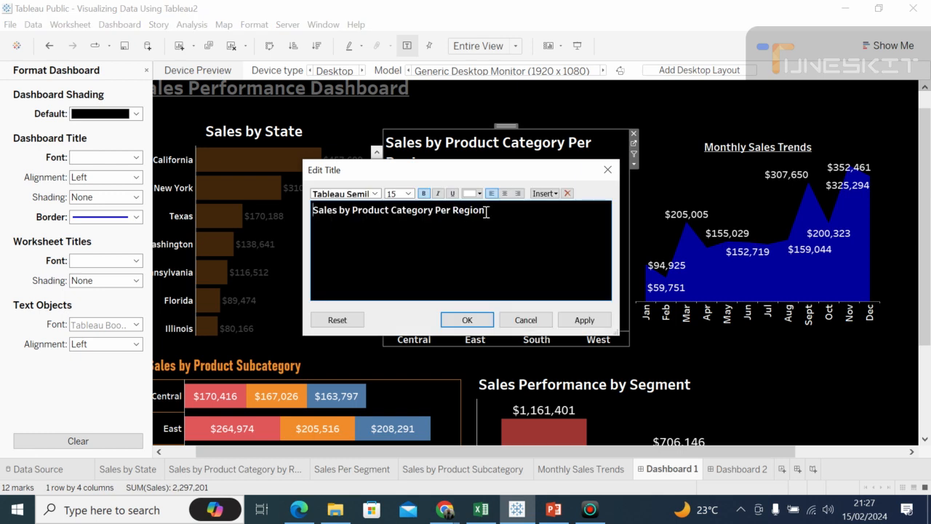
{"action": "left_click_drag", "start_coordinate": [484, 209], "coordinate": [313, 210]}
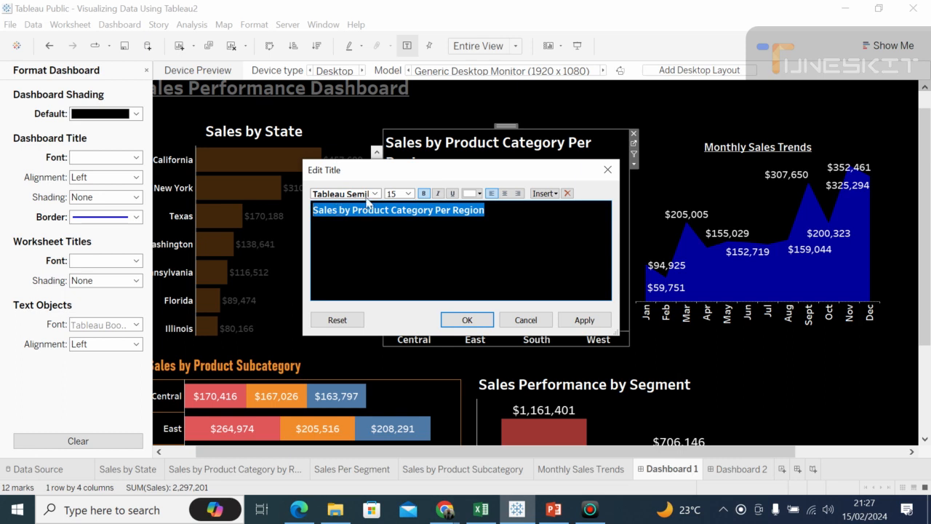
{"action": "left_click", "coordinate": [407, 193]}
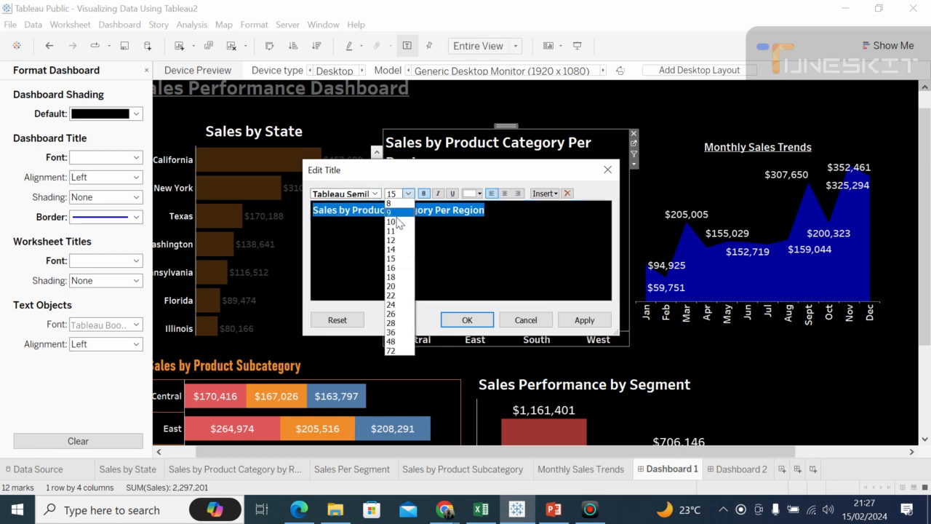
{"action": "left_click", "coordinate": [394, 221]}
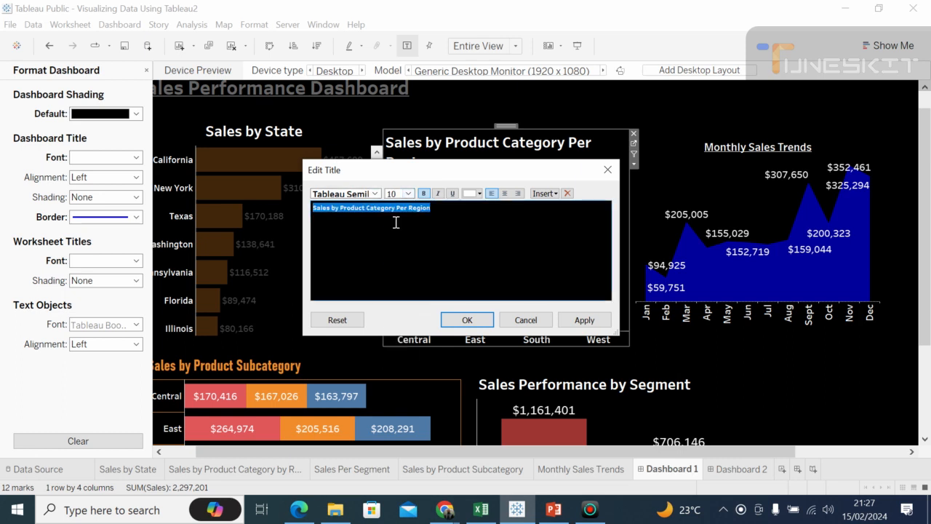
{"action": "left_click", "coordinate": [412, 238]}
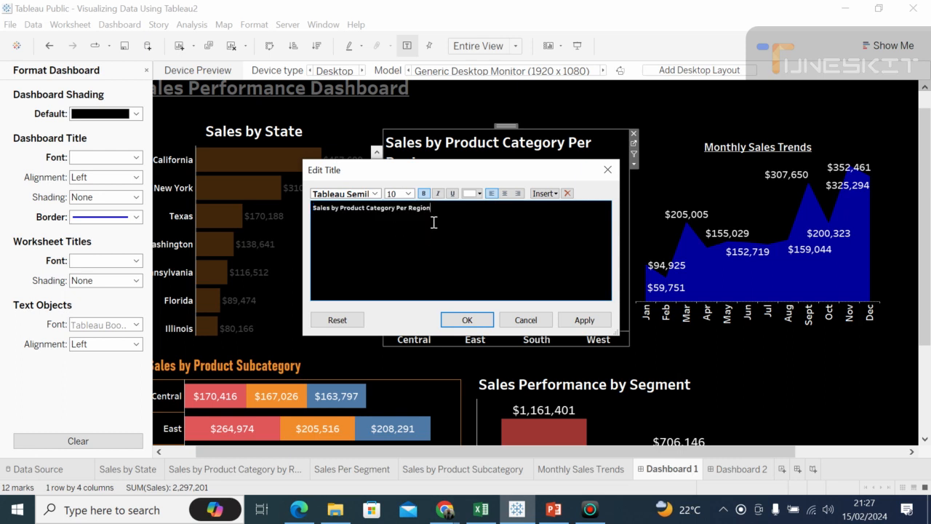
{"action": "left_click", "coordinate": [409, 194]}
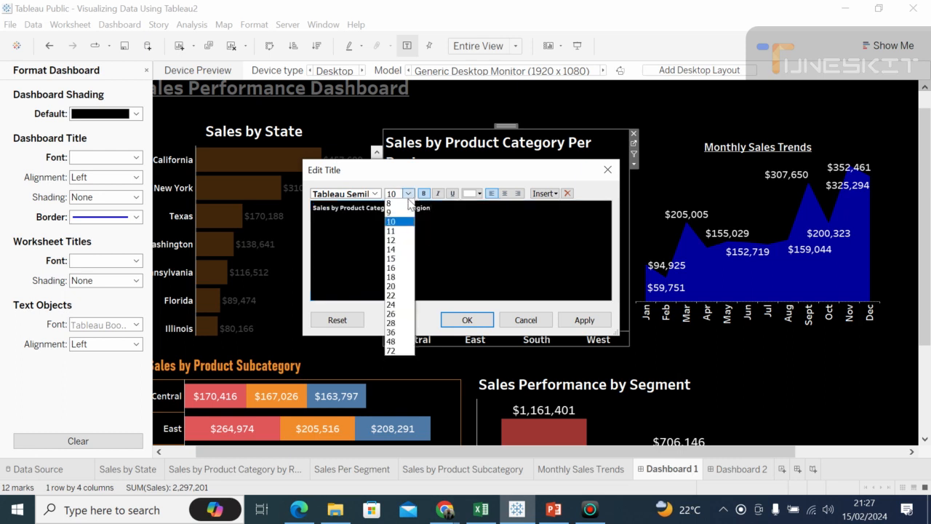
{"action": "left_click", "coordinate": [392, 213]}
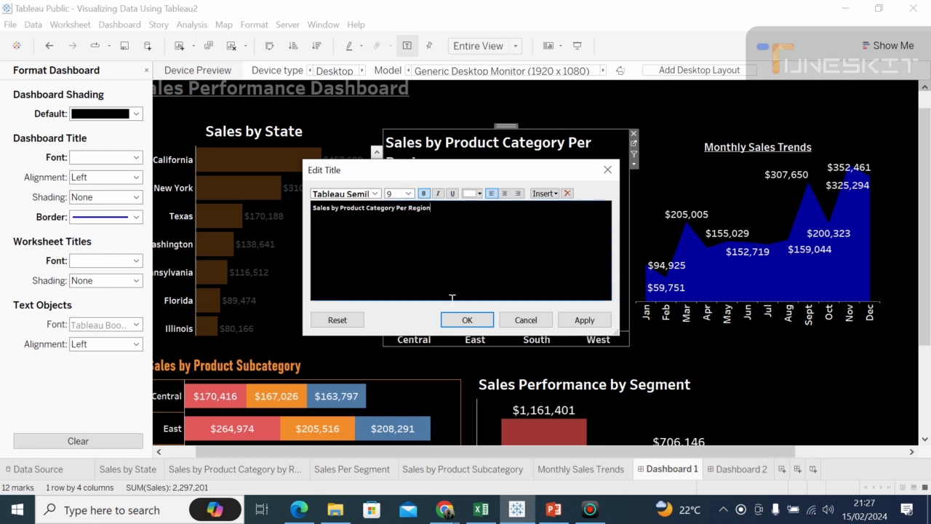
{"action": "left_click", "coordinate": [463, 320]}
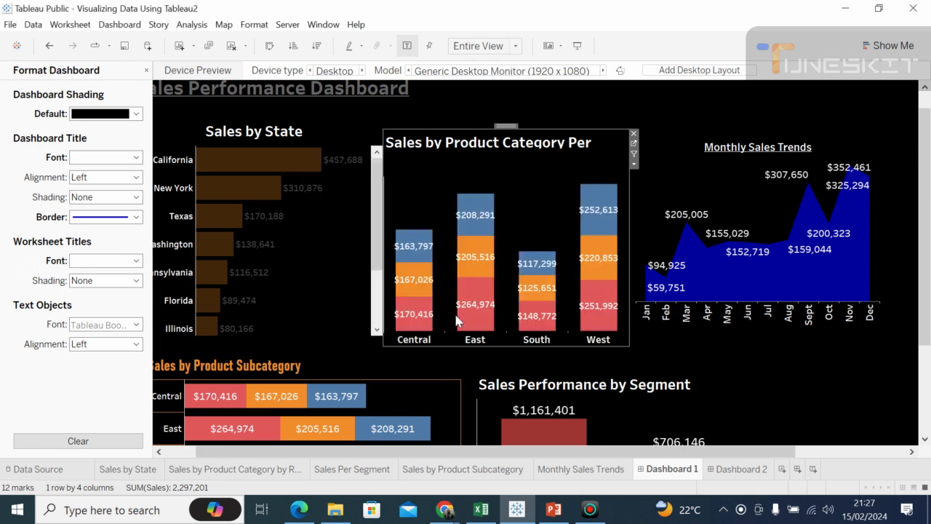
Step: Set the Sales by State chart title to font size 9
{"action": "left_click", "coordinate": [347, 254]}
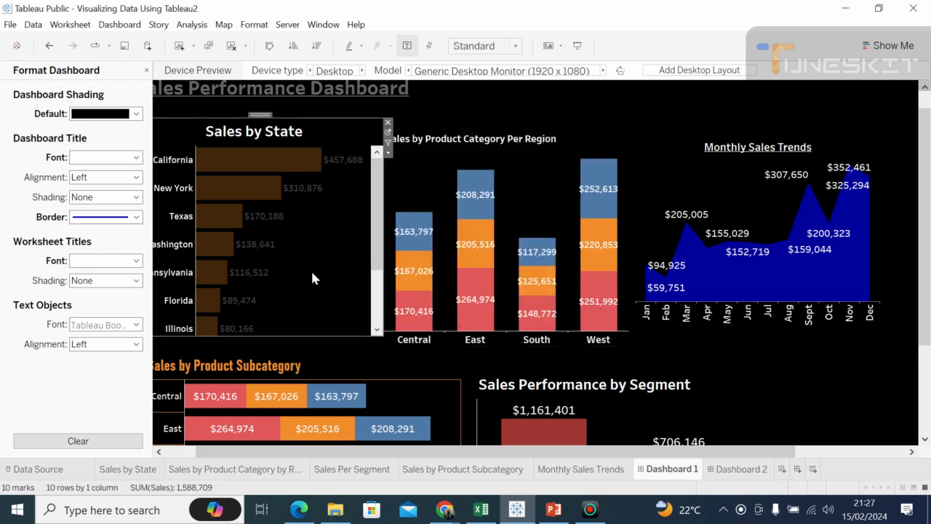
{"action": "right_click", "coordinate": [248, 133]}
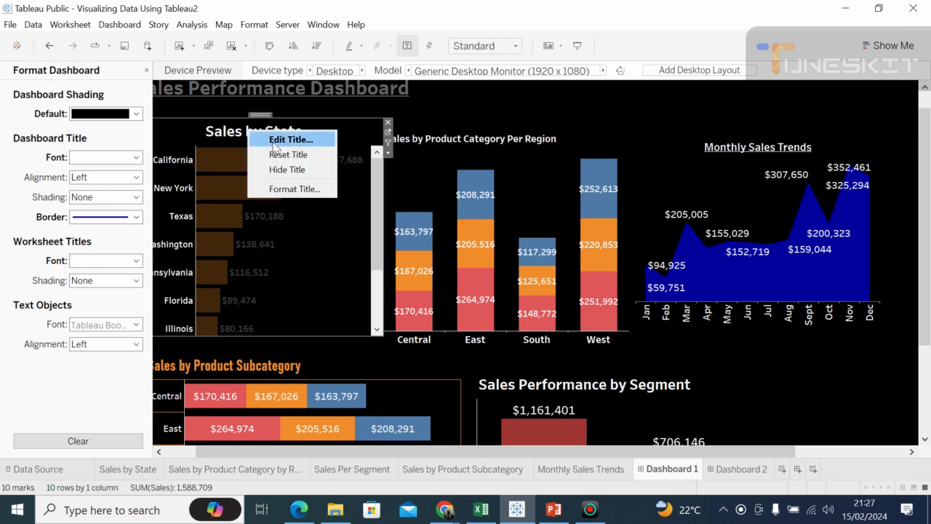
{"action": "left_click", "coordinate": [274, 141]}
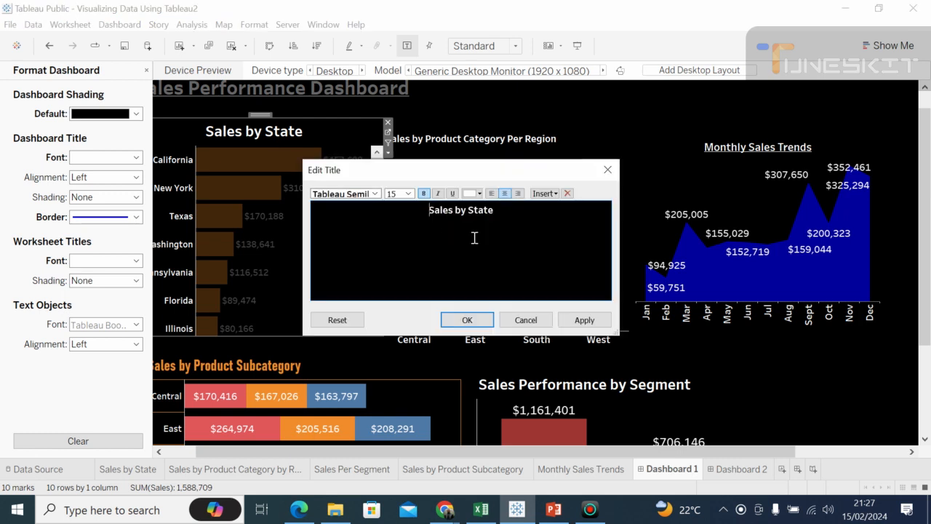
{"action": "left_click_drag", "start_coordinate": [496, 211], "coordinate": [427, 210]}
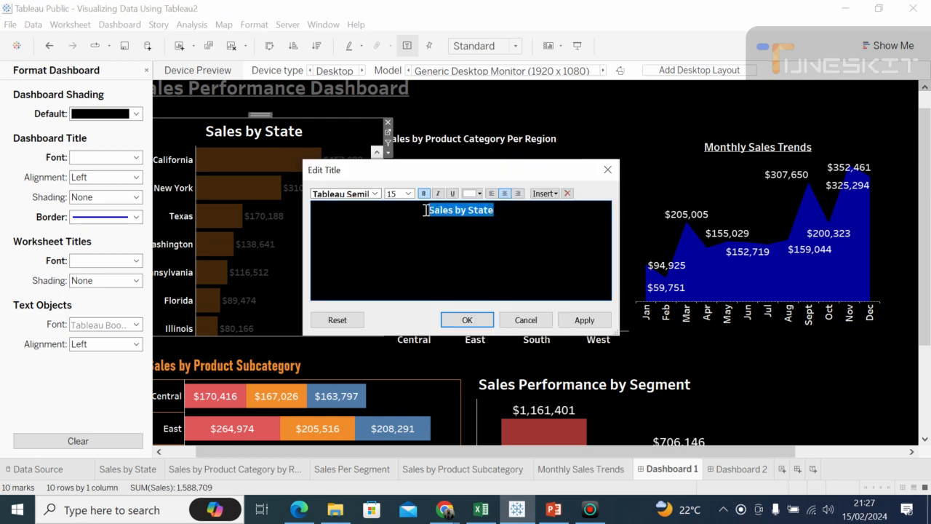
{"action": "left_click", "coordinate": [409, 194]}
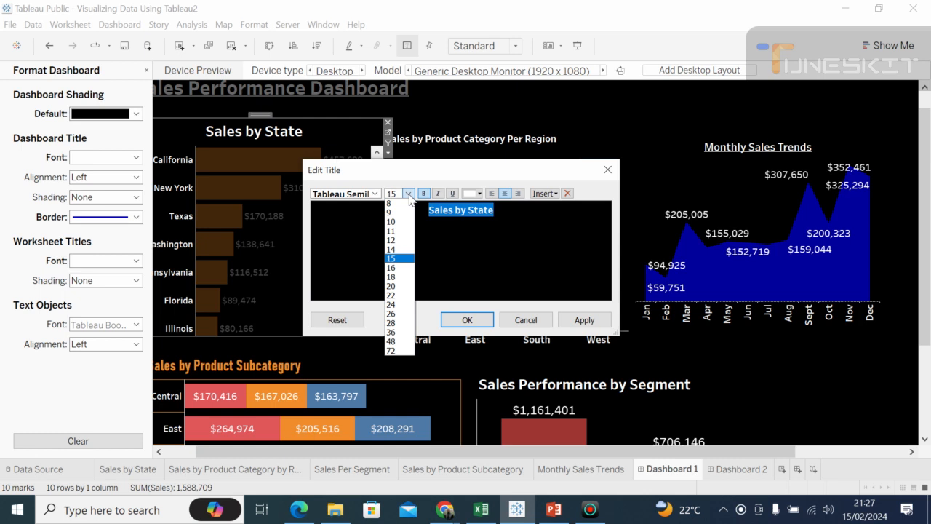
{"action": "left_click", "coordinate": [396, 213]}
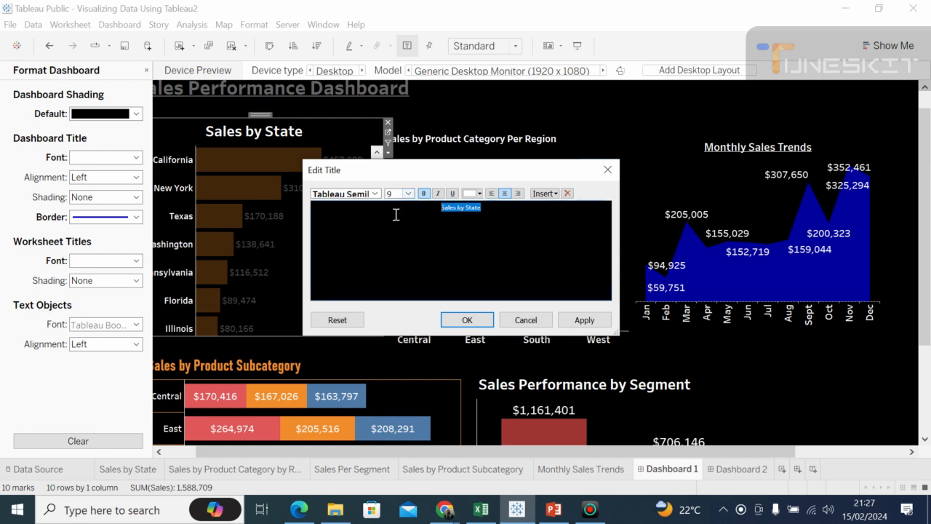
{"action": "left_click", "coordinate": [467, 326]}
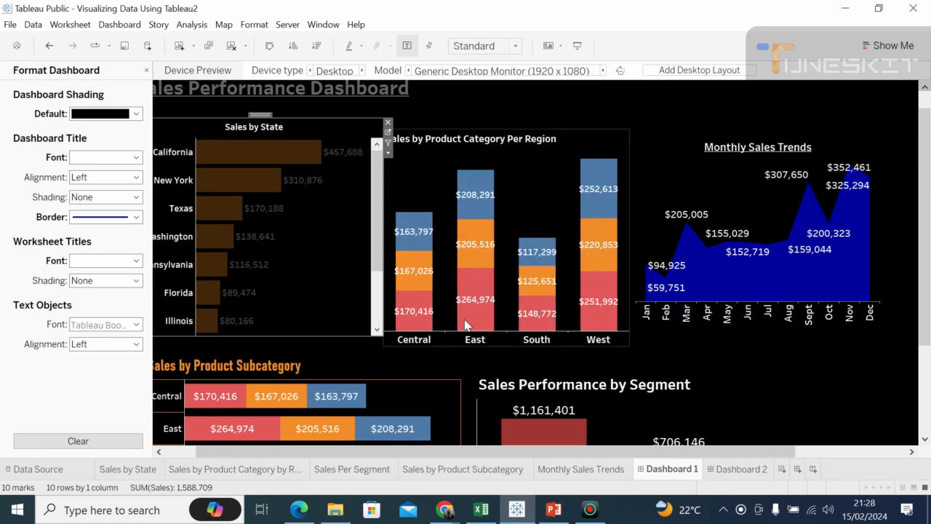
Step: Move the Sales by Product Category Per Region and Monthly Sales Trends charts up to align with the Sales by State chart
{"action": "left_click", "coordinate": [424, 167]}
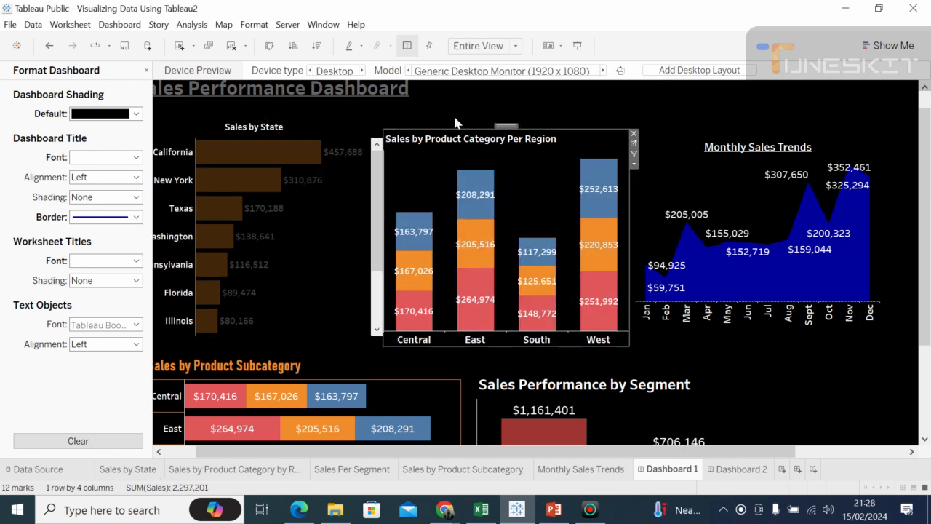
{"action": "left_click_drag", "start_coordinate": [501, 125], "coordinate": [500, 121]}
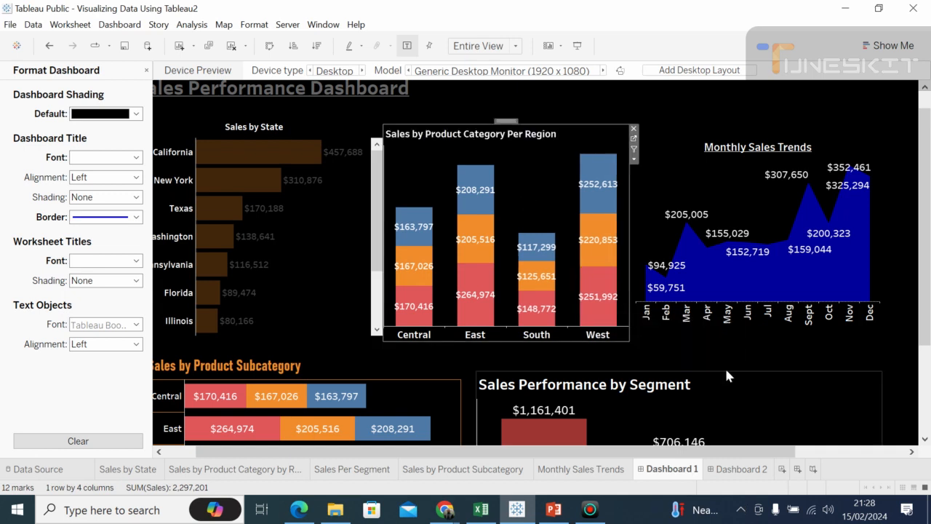
{"action": "left_click", "coordinate": [673, 172]}
{"action": "left_click_drag", "start_coordinate": [749, 138], "coordinate": [749, 130]}
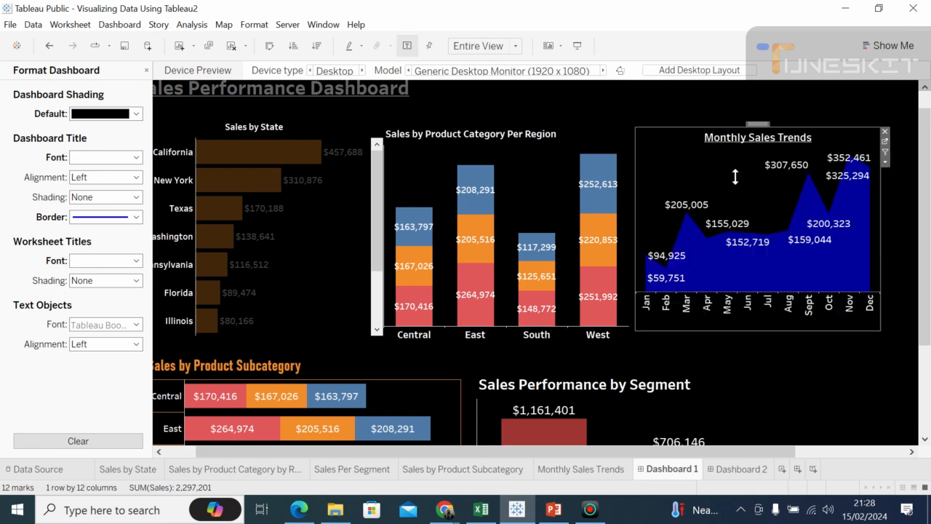
Step: Remove the underline from the Monthly Sales Trends chart title and set its font size to 9
{"action": "double_click", "coordinate": [796, 138]}
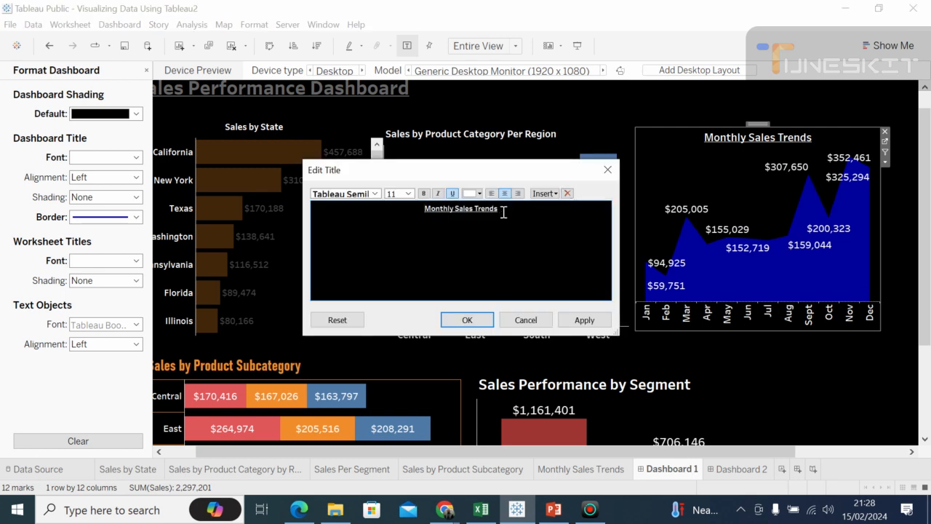
{"action": "left_click_drag", "start_coordinate": [473, 207], "coordinate": [435, 202]}
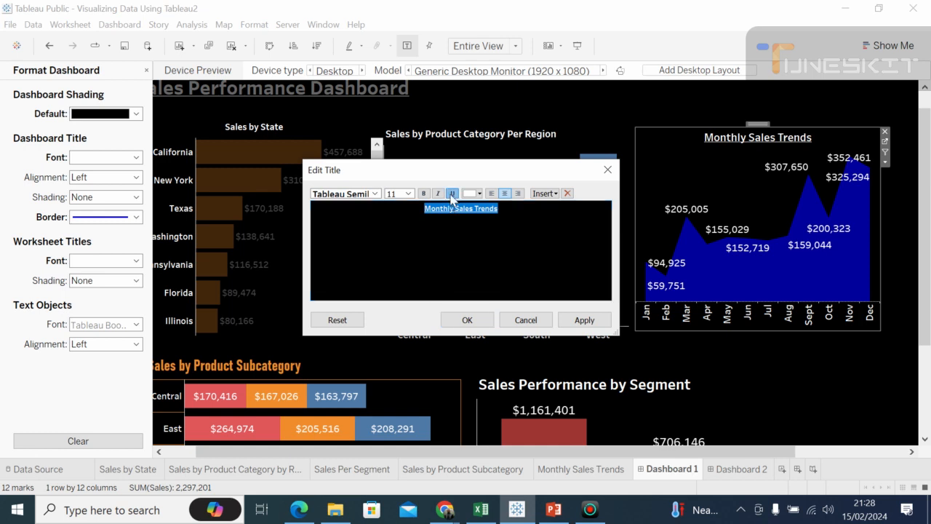
{"action": "left_click", "coordinate": [408, 193]}
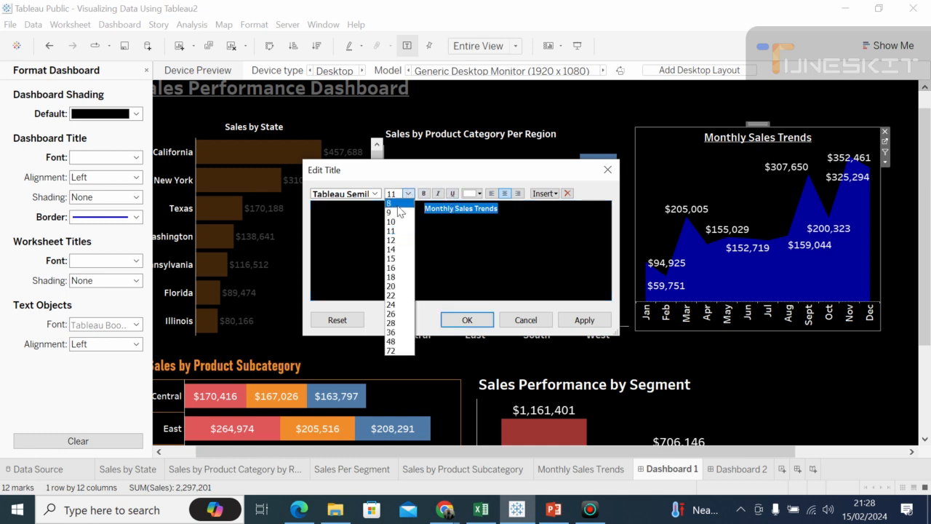
{"action": "left_click", "coordinate": [393, 216]}
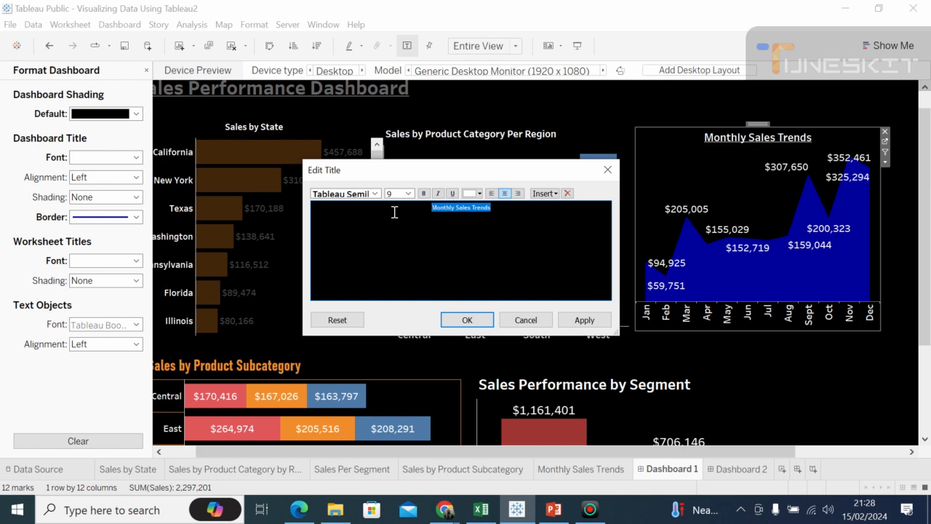
{"action": "left_click", "coordinate": [463, 320]}
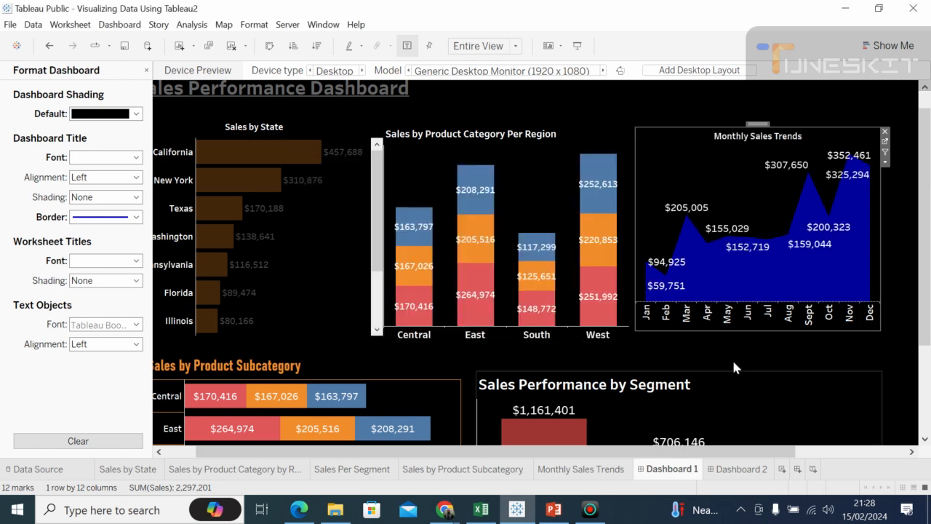
Step: Change the Sales by Product Subcategory chart title to white text at font size 9
{"action": "left_click", "coordinate": [779, 408]}
{"action": "left_click_drag", "start_coordinate": [927, 325], "coordinate": [927, 396]}
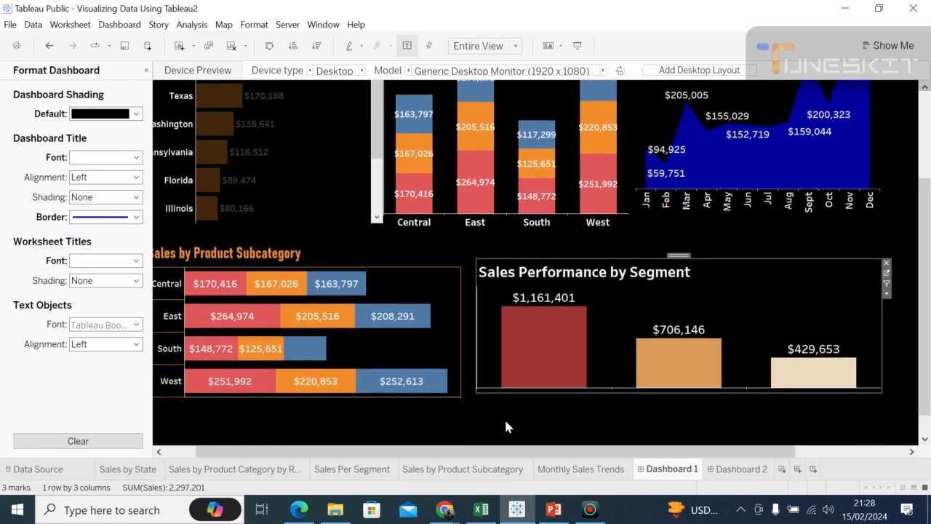
{"action": "left_click_drag", "start_coordinate": [231, 449], "coordinate": [208, 443]}
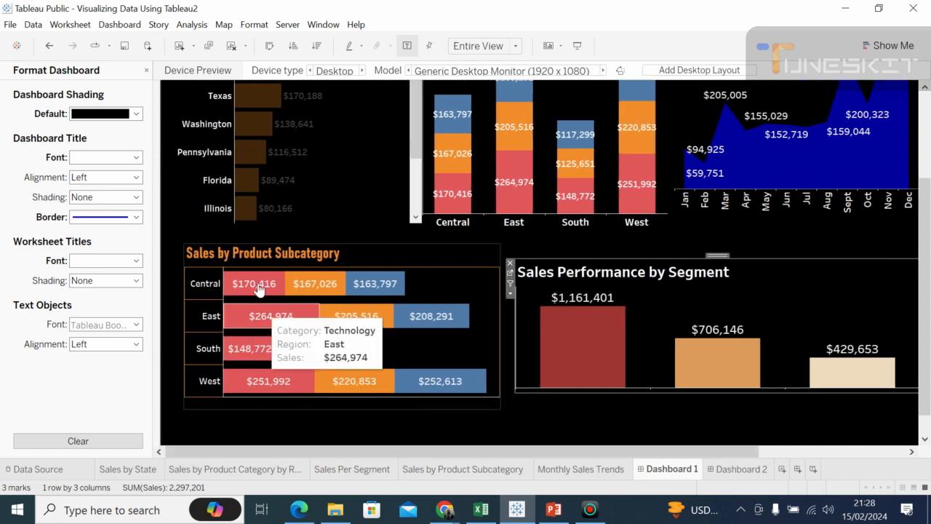
{"action": "left_click", "coordinate": [260, 256]}
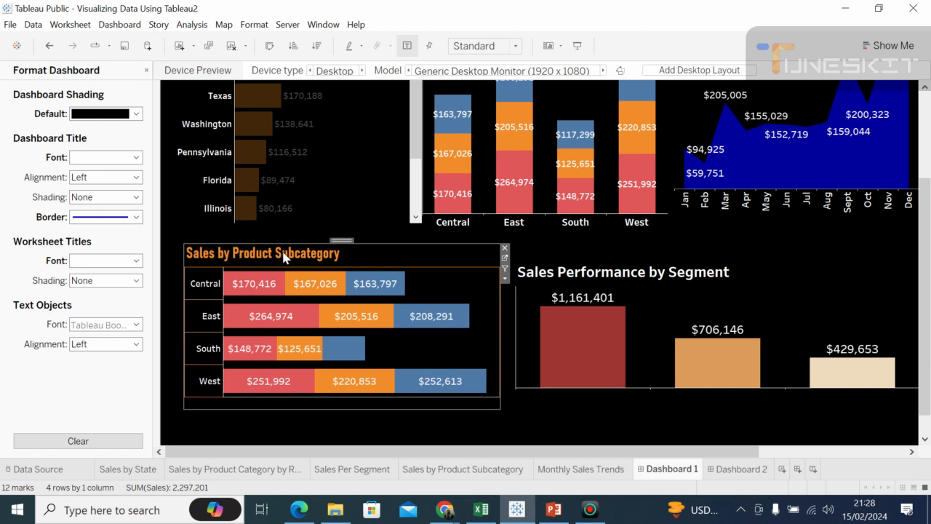
{"action": "right_click", "coordinate": [284, 256]}
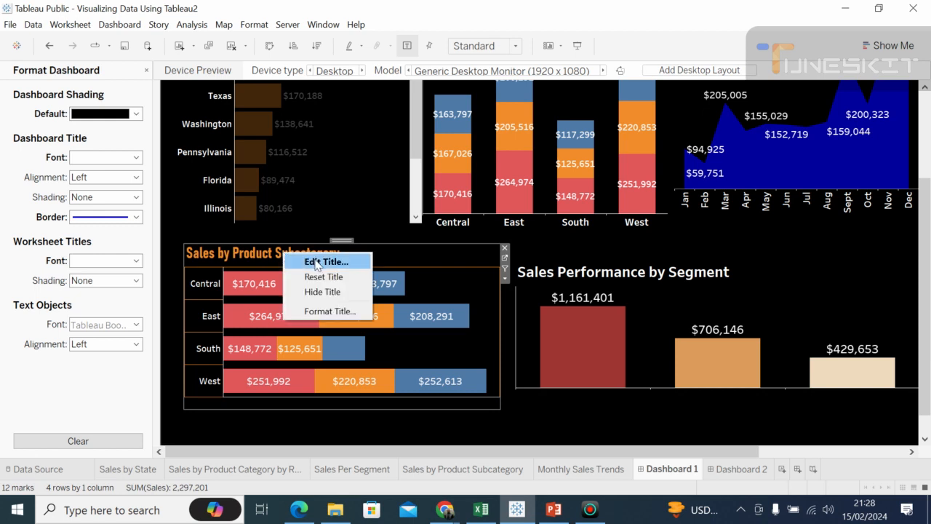
{"action": "left_click", "coordinate": [316, 262]}
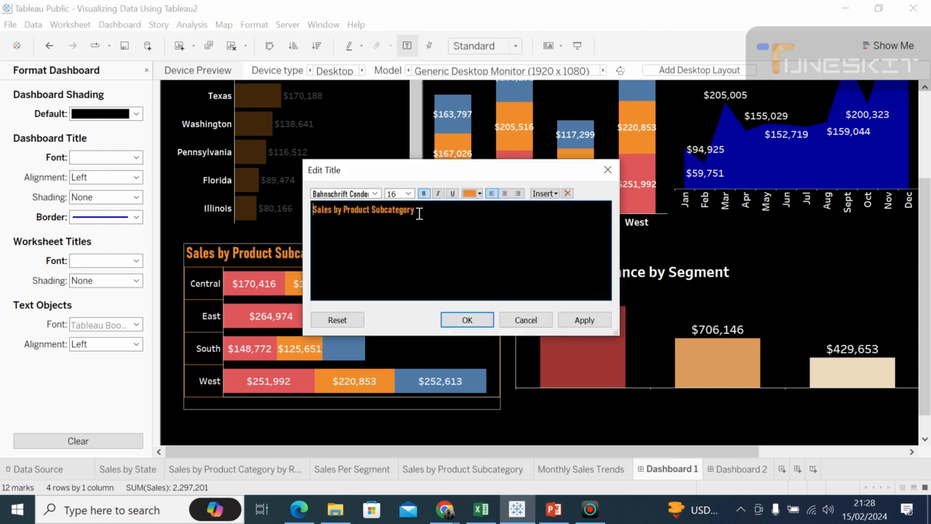
{"action": "left_click_drag", "start_coordinate": [419, 212], "coordinate": [312, 211]}
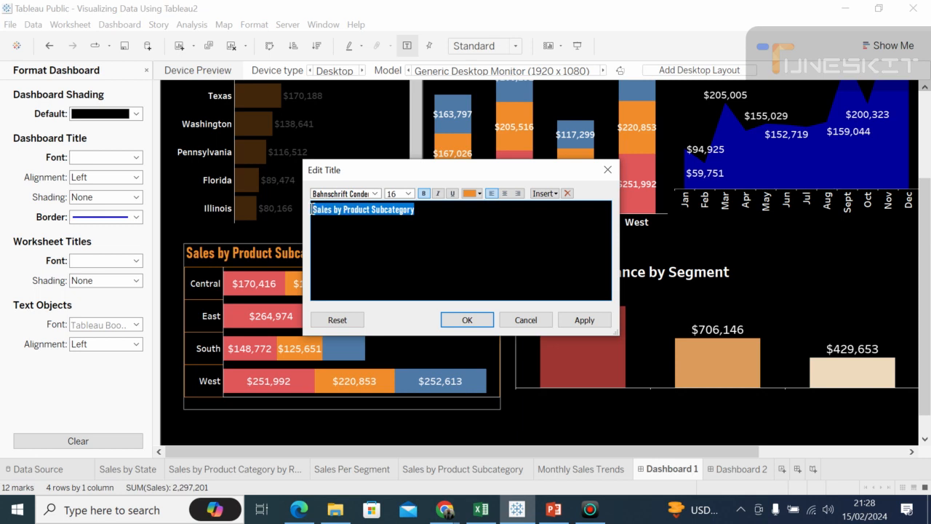
{"action": "left_click", "coordinate": [480, 194]}
{"action": "left_click", "coordinate": [483, 208]}
{"action": "left_click", "coordinate": [408, 193]}
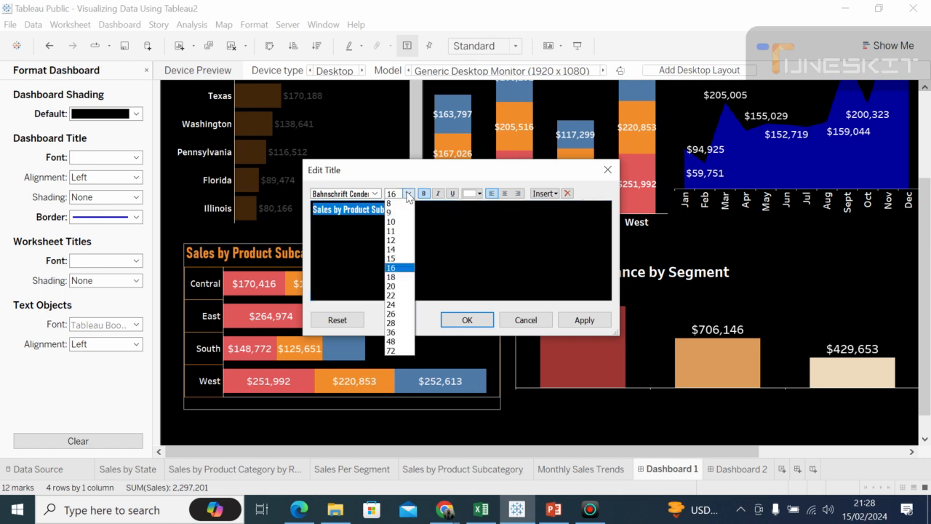
{"action": "left_click", "coordinate": [395, 215]}
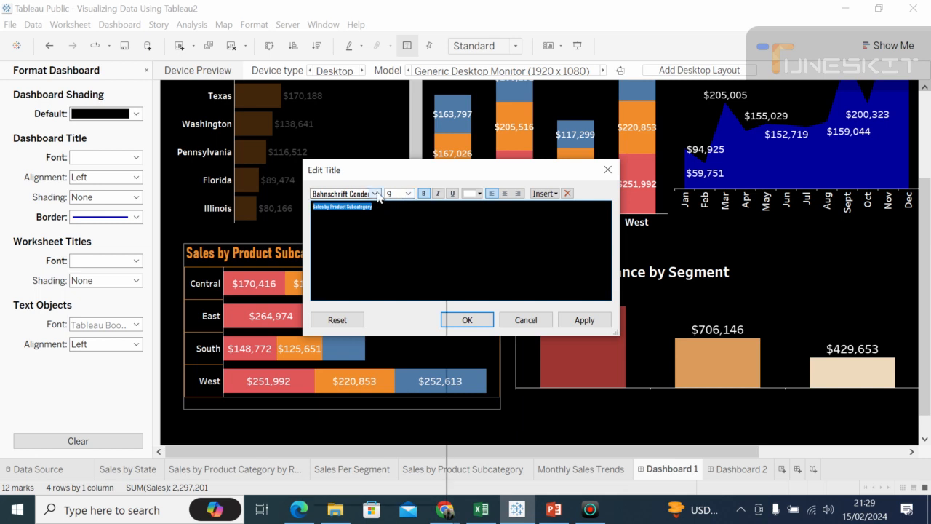
Step: Look through the available fonts for the Sales by Product Subcategory title, keep its current font, and apply the title edits
{"action": "left_click", "coordinate": [374, 193]}
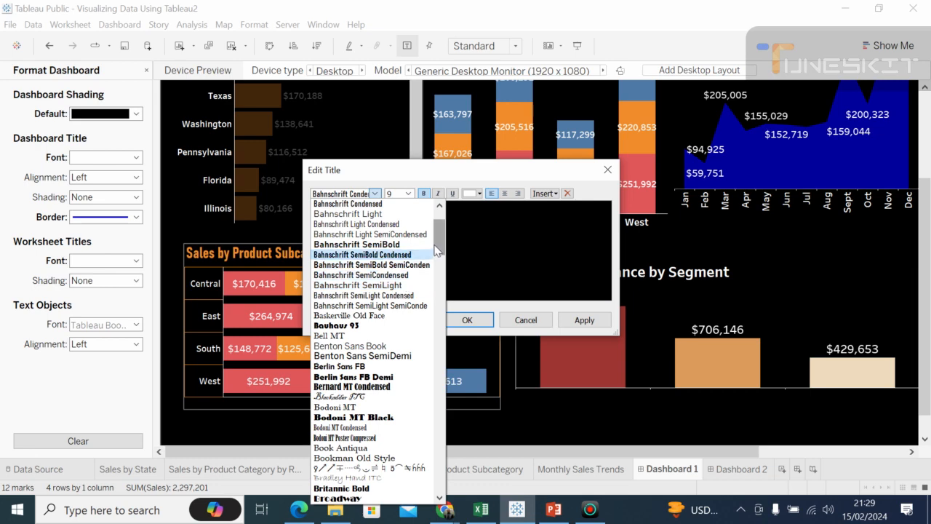
{"action": "left_click_drag", "start_coordinate": [437, 250], "coordinate": [439, 316]}
{"action": "left_click", "coordinate": [440, 295]}
{"action": "left_click", "coordinate": [439, 304]}
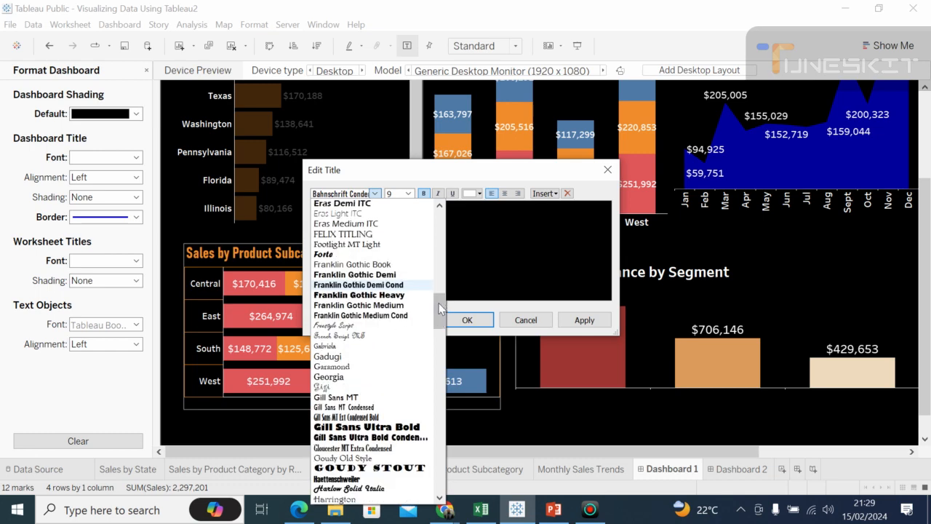
{"action": "left_click", "coordinate": [440, 358]}
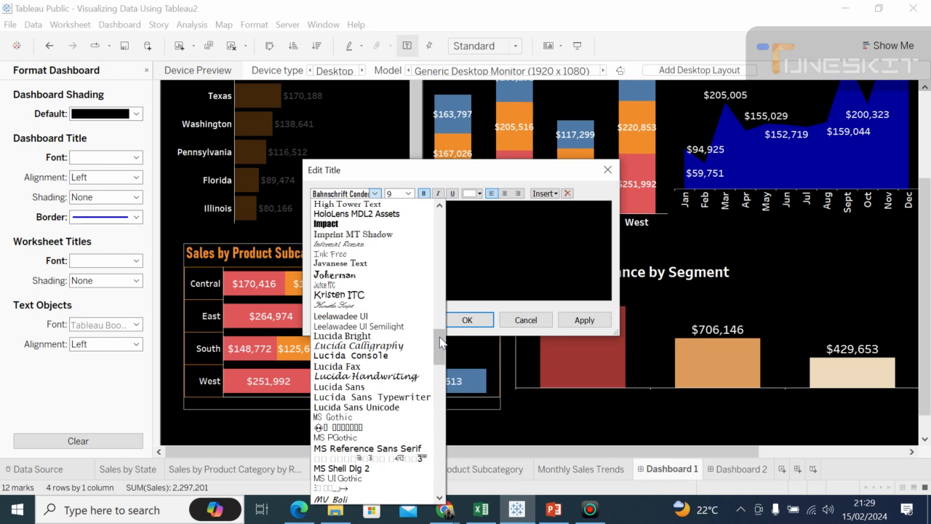
{"action": "left_click", "coordinate": [440, 342]}
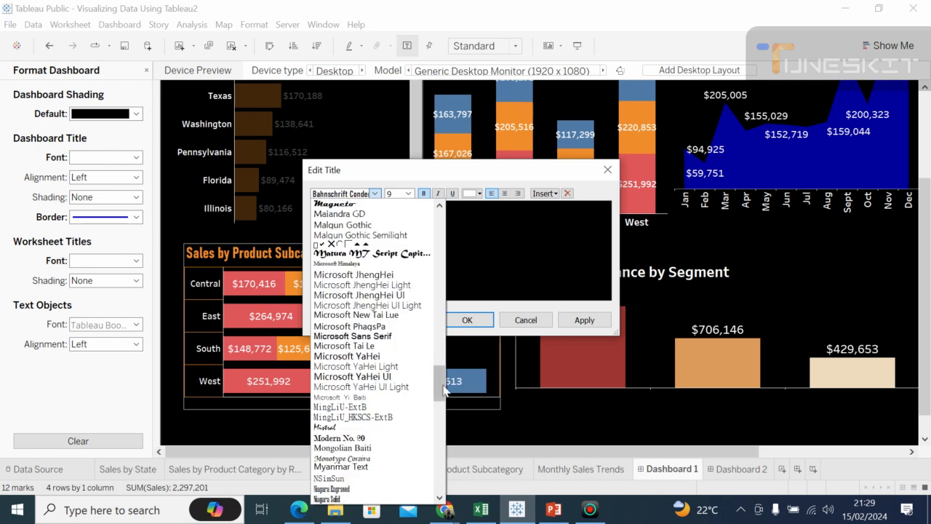
{"action": "scroll", "coordinate": [442, 389], "scroll_direction": "down", "scroll_amount": 1}
{"action": "scroll", "coordinate": [439, 433], "scroll_direction": "down", "scroll_amount": 3}
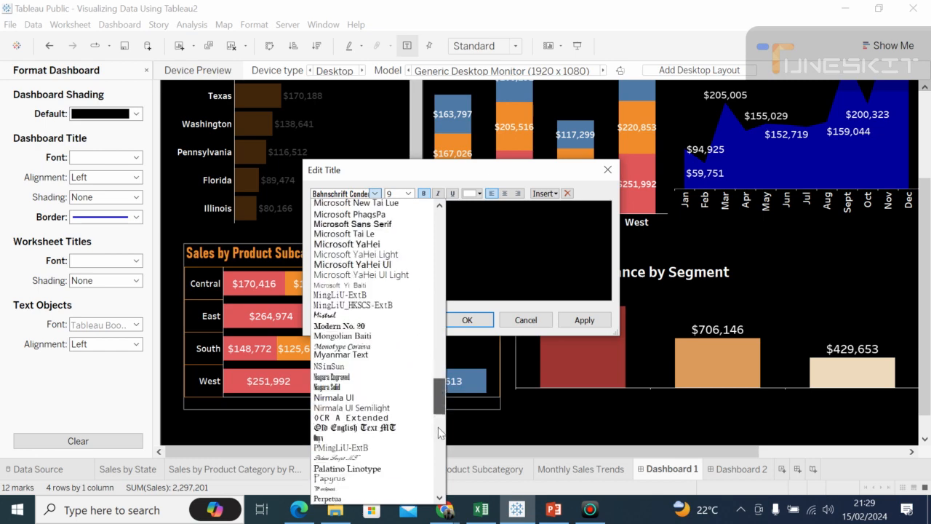
{"action": "scroll", "coordinate": [439, 432], "scroll_direction": "down", "scroll_amount": 9}
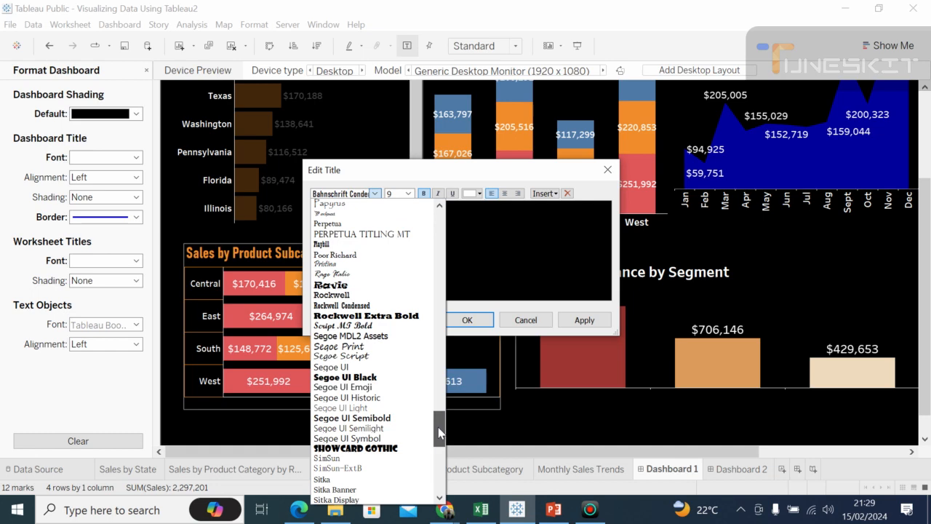
{"action": "scroll", "coordinate": [440, 432], "scroll_direction": "up", "scroll_amount": 10}
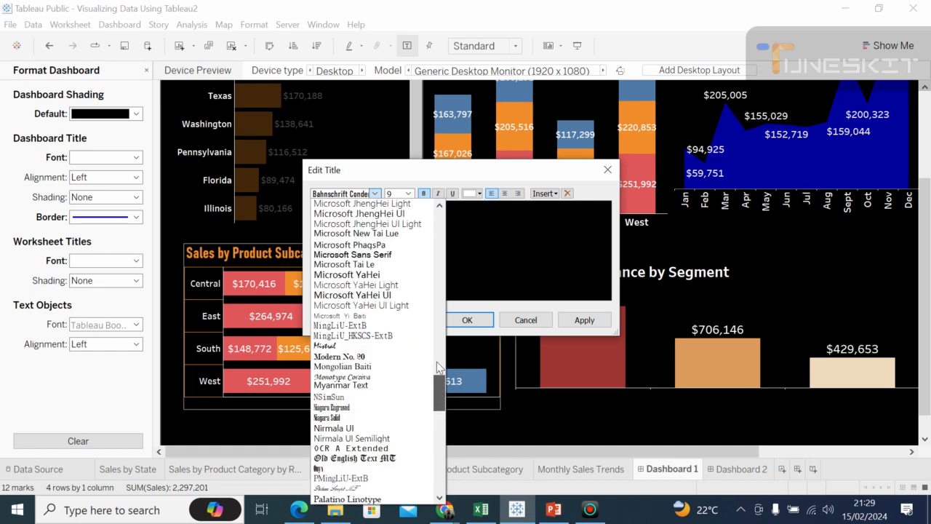
{"action": "scroll", "coordinate": [436, 362], "scroll_direction": "up", "scroll_amount": 5}
{"action": "scroll", "coordinate": [437, 329], "scroll_direction": "up", "scroll_amount": 13}
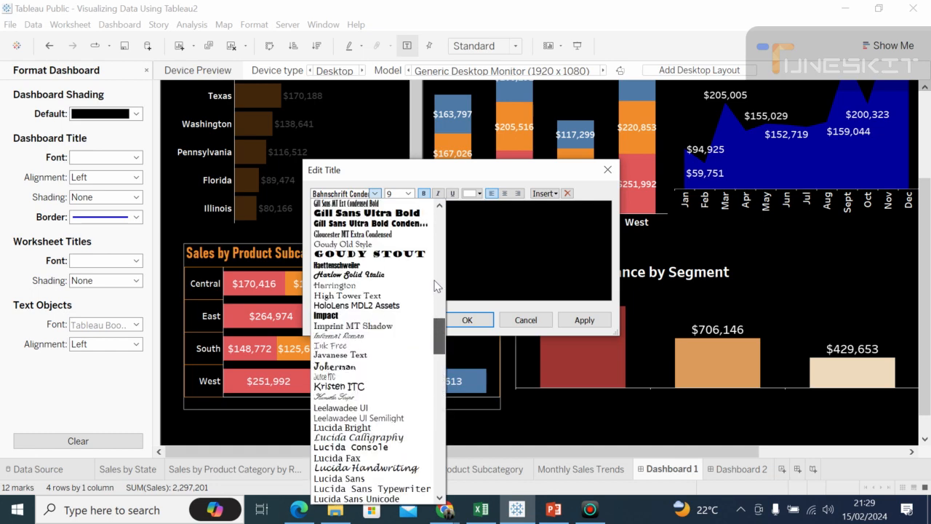
{"action": "scroll", "coordinate": [439, 269], "scroll_direction": "up", "scroll_amount": 10}
{"action": "scroll", "coordinate": [440, 268], "scroll_direction": "up", "scroll_amount": 4}
{"action": "left_click", "coordinate": [491, 257]}
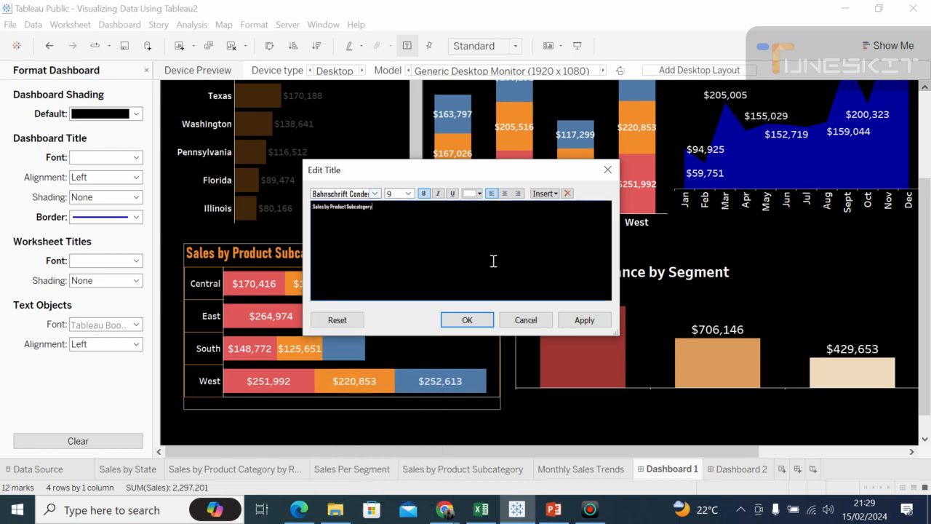
{"action": "left_click", "coordinate": [467, 320]}
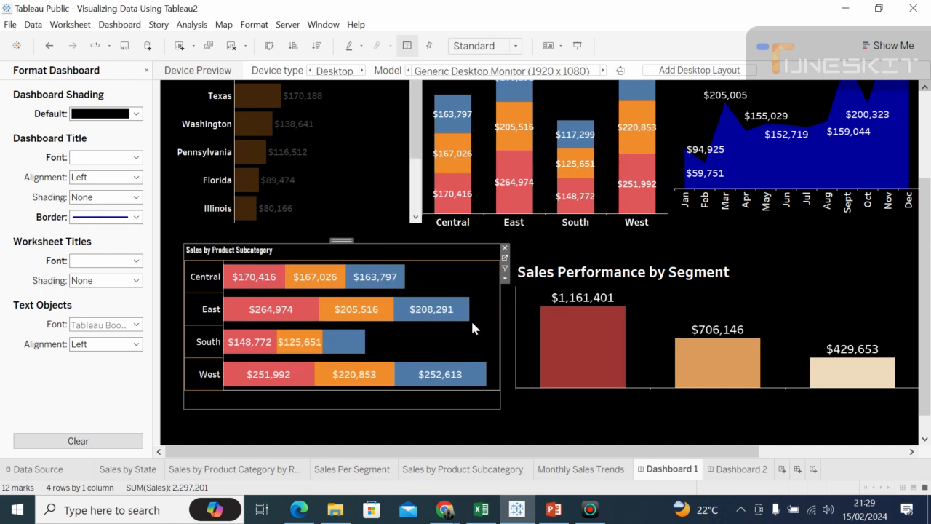
Step: Set the Sales Performance by Segment chart title to font size 9
{"action": "left_click", "coordinate": [549, 281]}
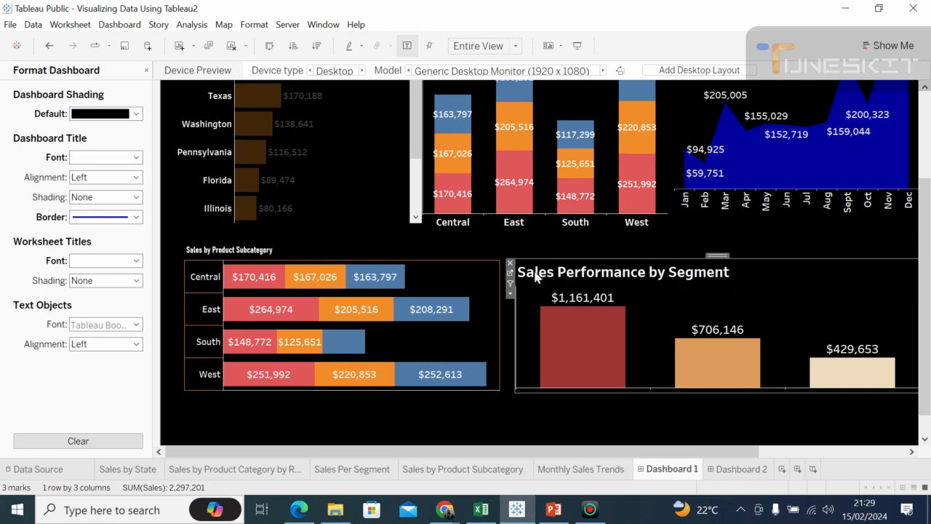
{"action": "right_click", "coordinate": [666, 273]}
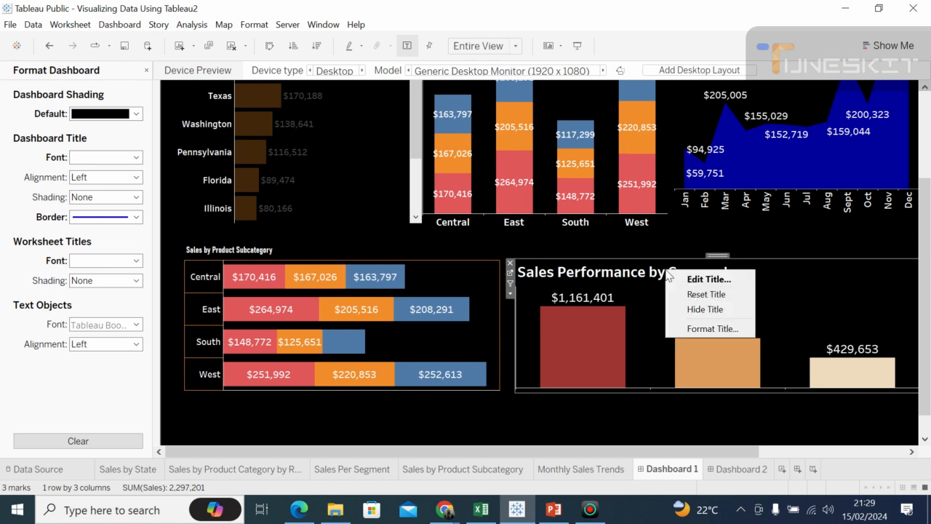
{"action": "left_click", "coordinate": [729, 280]}
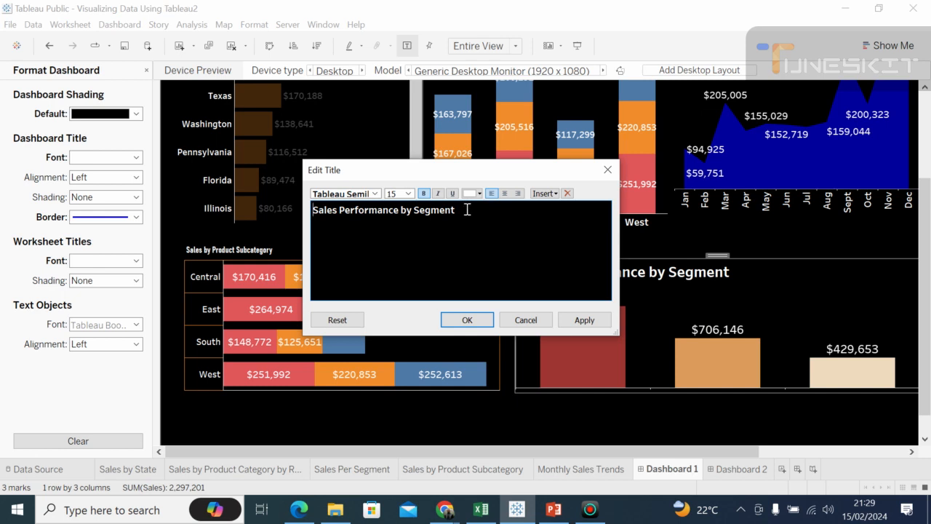
{"action": "left_click_drag", "start_coordinate": [467, 209], "coordinate": [308, 211]}
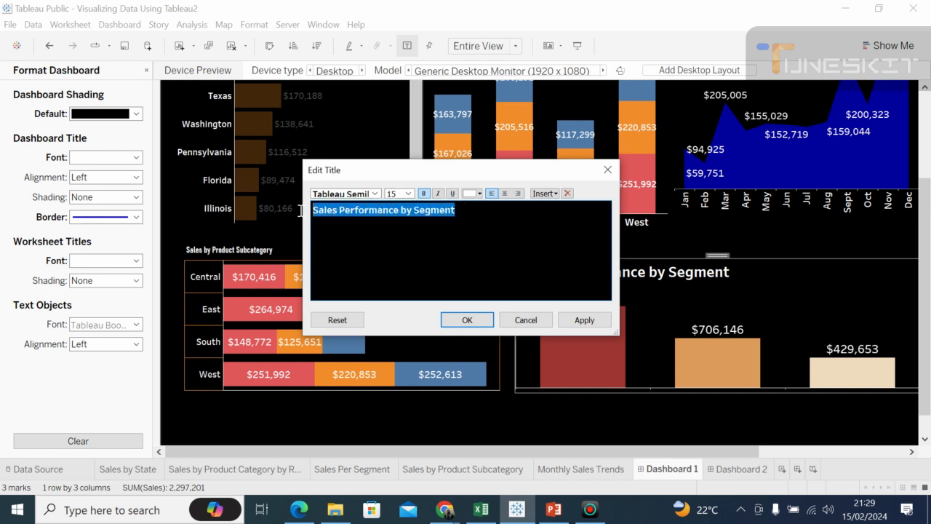
{"action": "left_click", "coordinate": [408, 193]}
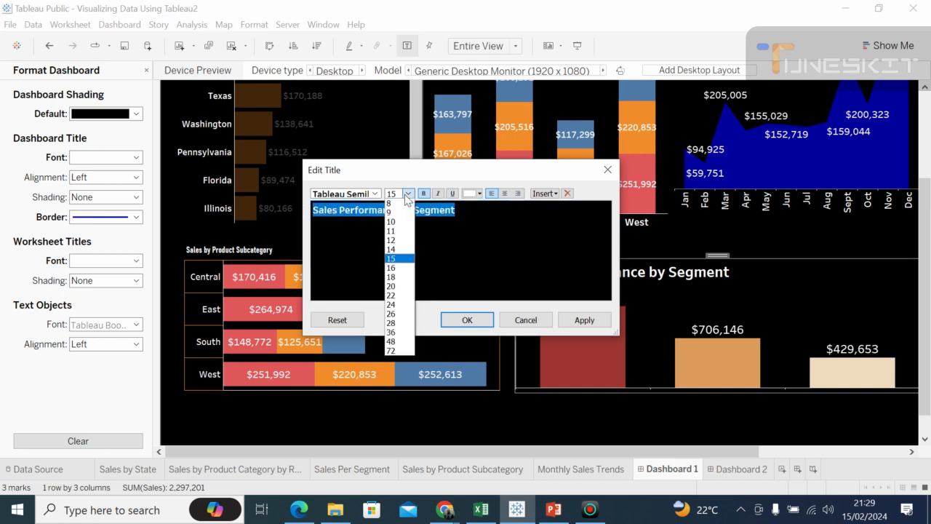
{"action": "left_click", "coordinate": [389, 212]}
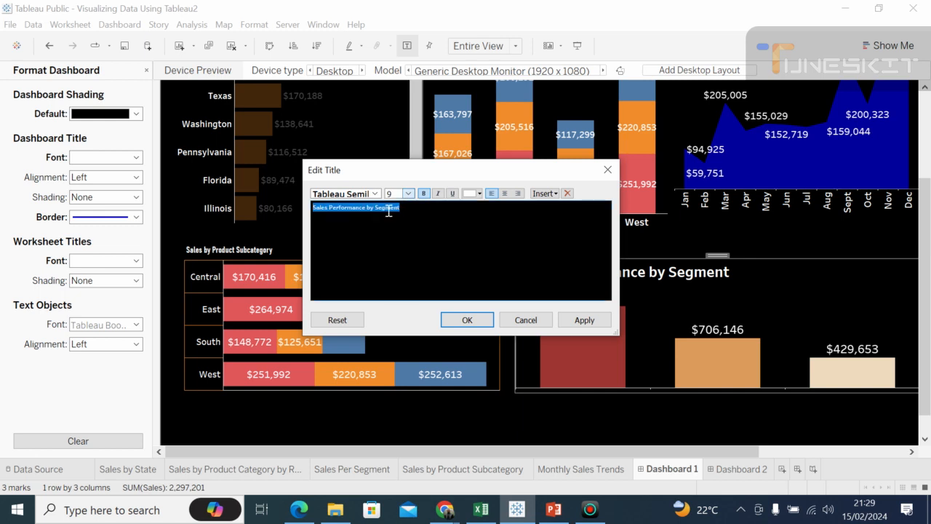
{"action": "left_click", "coordinate": [466, 320]}
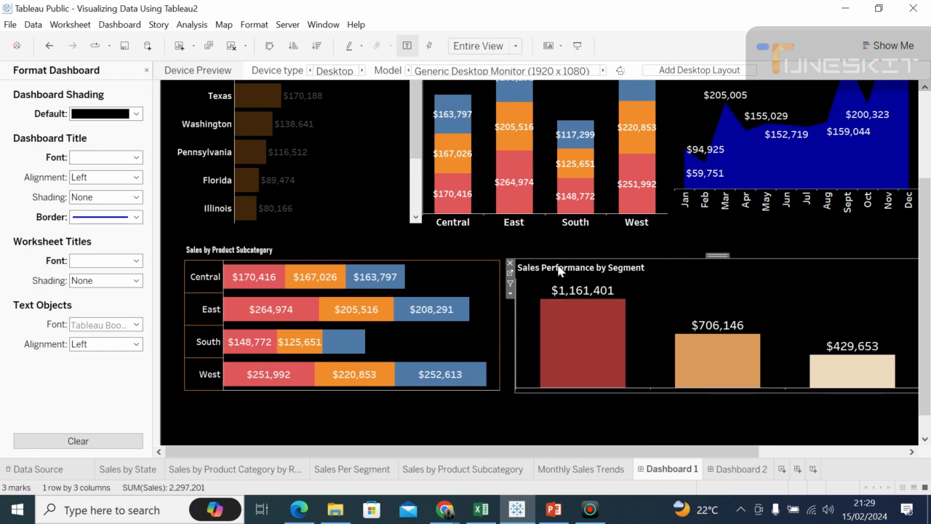
{"action": "mouse_move", "coordinate": [570, 379]}
{"action": "left_click", "coordinate": [580, 411]}
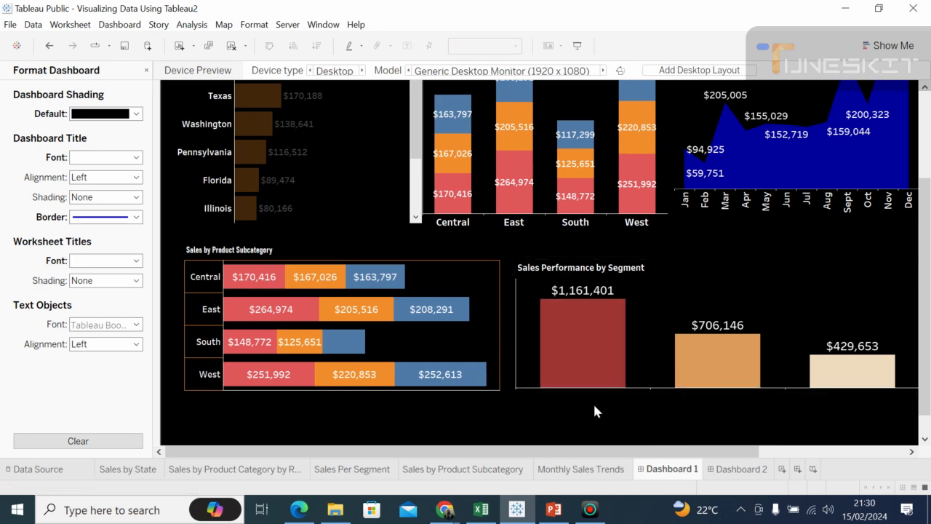
{"action": "scroll", "coordinate": [927, 135], "scroll_direction": "up", "scroll_amount": 3}
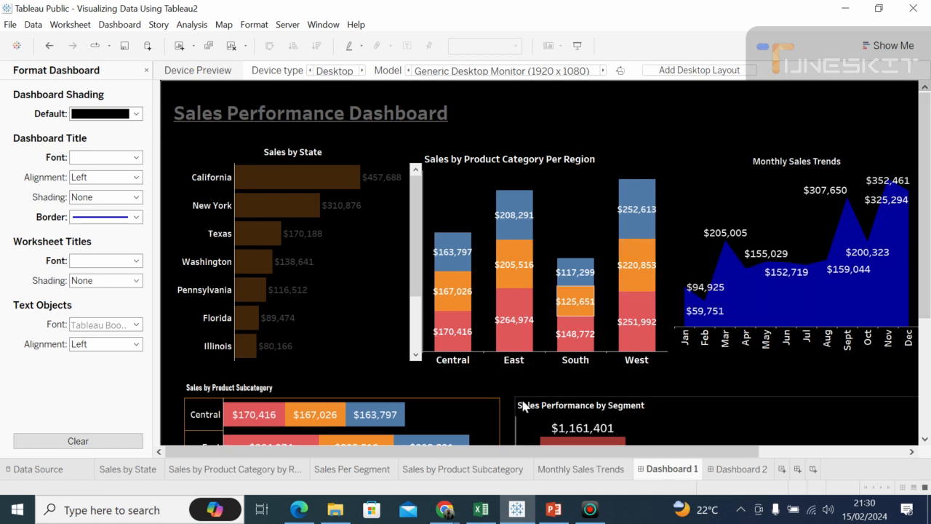
Step: Check the Google Meet call in Chrome and return to the Tableau Public dashboard
{"action": "left_click", "coordinate": [444, 510]}
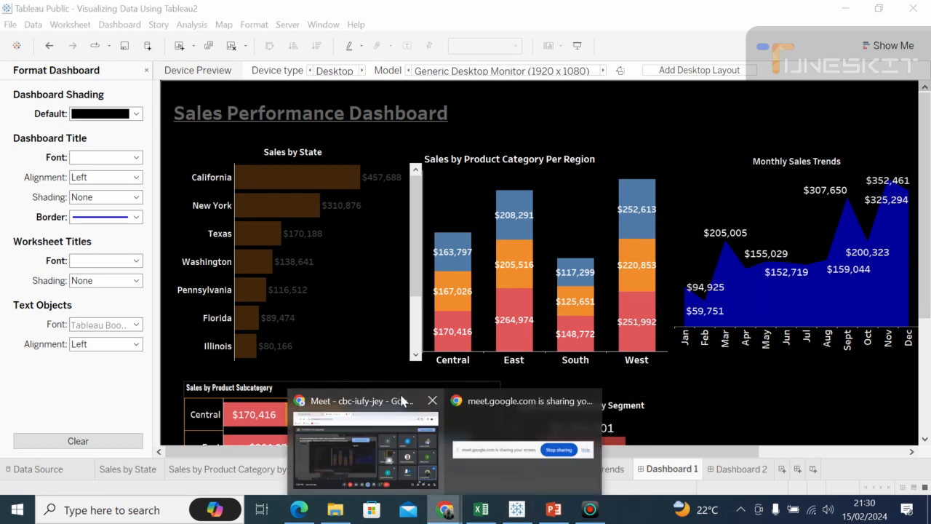
{"action": "left_click", "coordinate": [402, 401]}
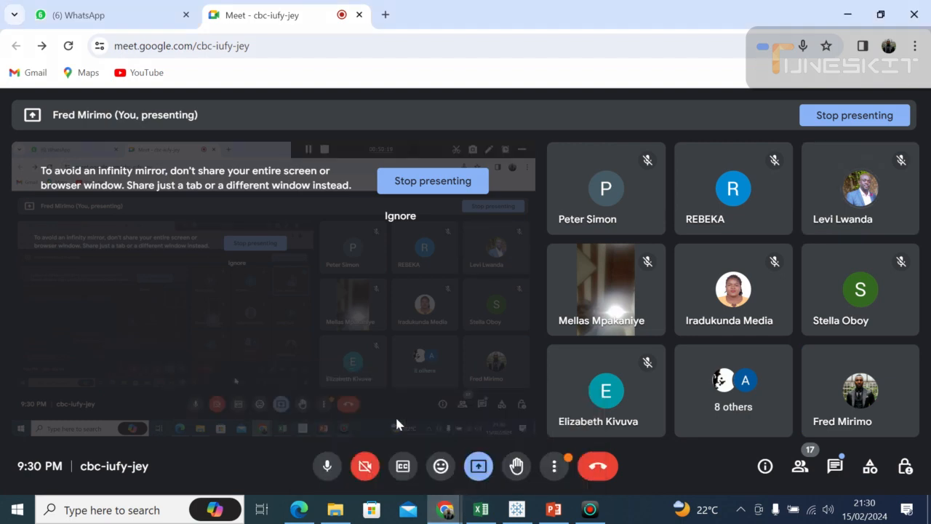
{"action": "left_click", "coordinate": [516, 509]}
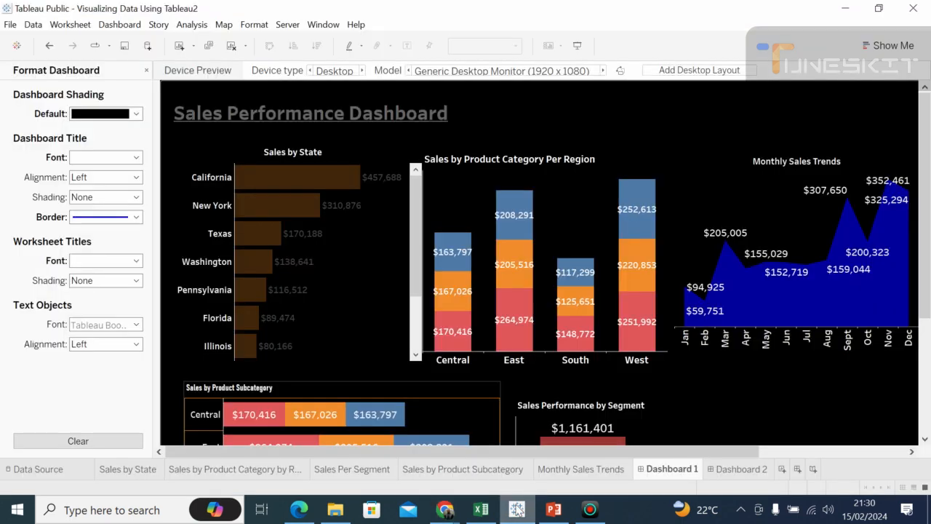
Step: Set the default column cell border of the Sales by State chart to the thinnest line
{"action": "left_click", "coordinate": [226, 144]}
{"action": "right_click", "coordinate": [228, 153]}
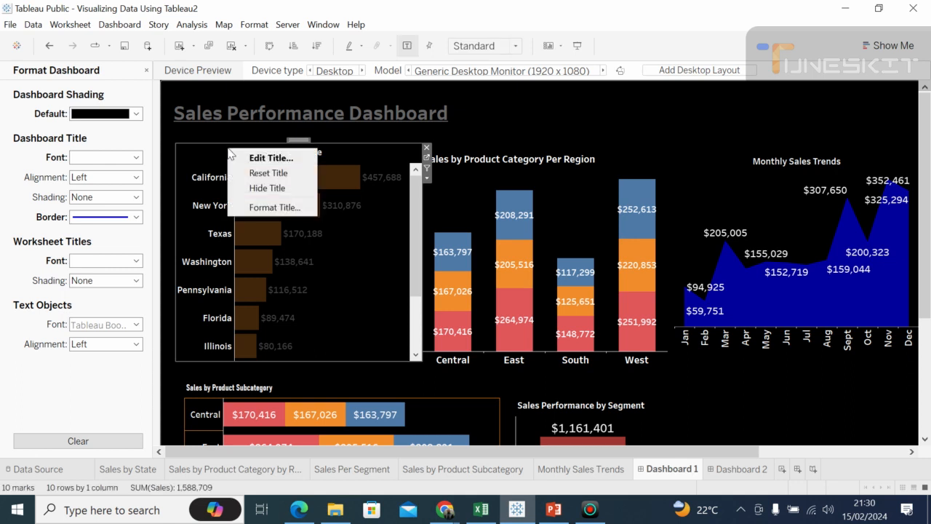
{"action": "left_click", "coordinate": [342, 273]}
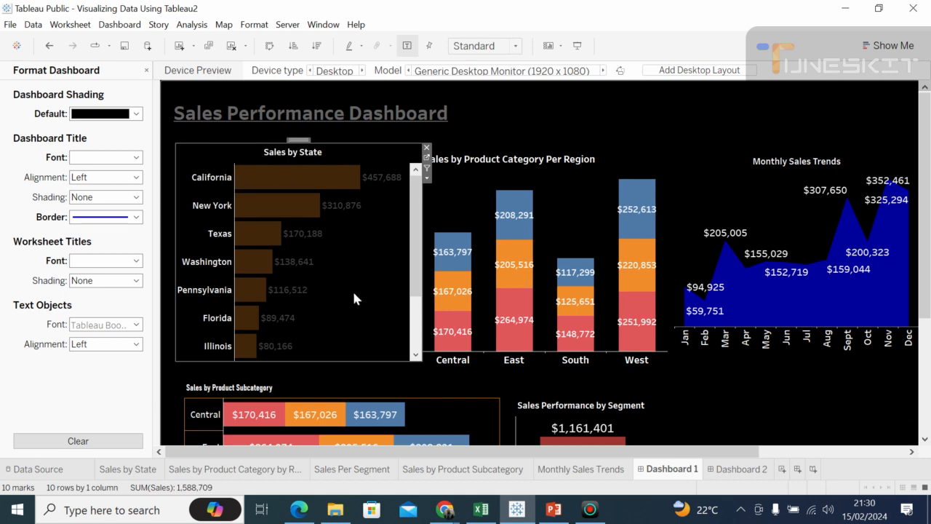
{"action": "right_click", "coordinate": [354, 298]}
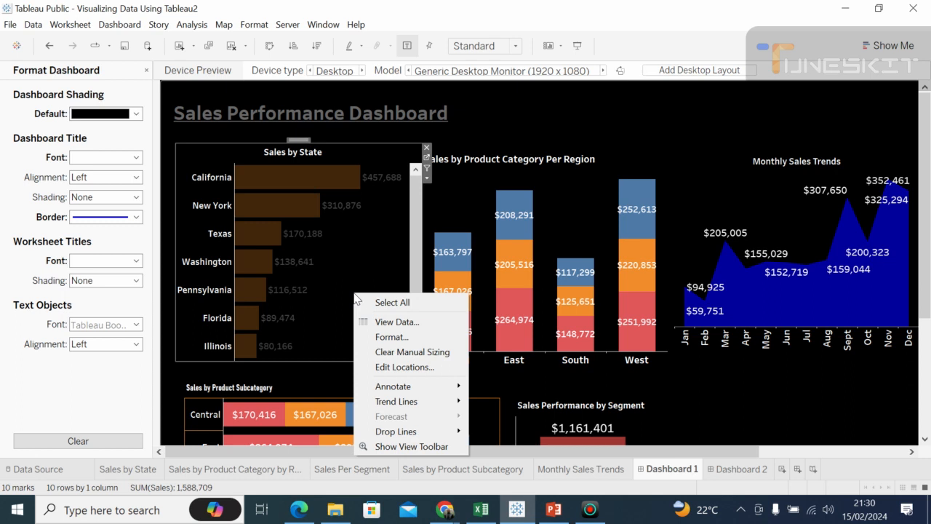
{"action": "left_click", "coordinate": [393, 336]}
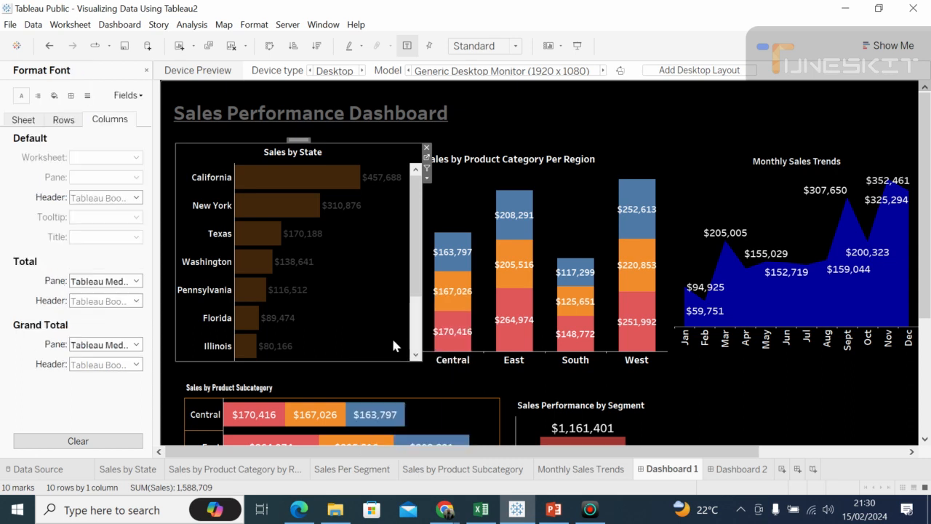
{"action": "left_click", "coordinate": [70, 97]}
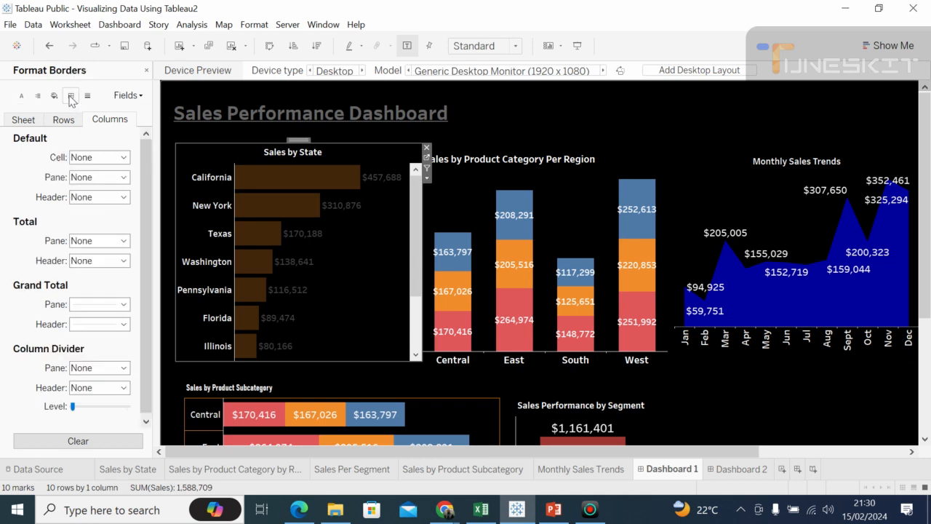
{"action": "left_click", "coordinate": [124, 157]}
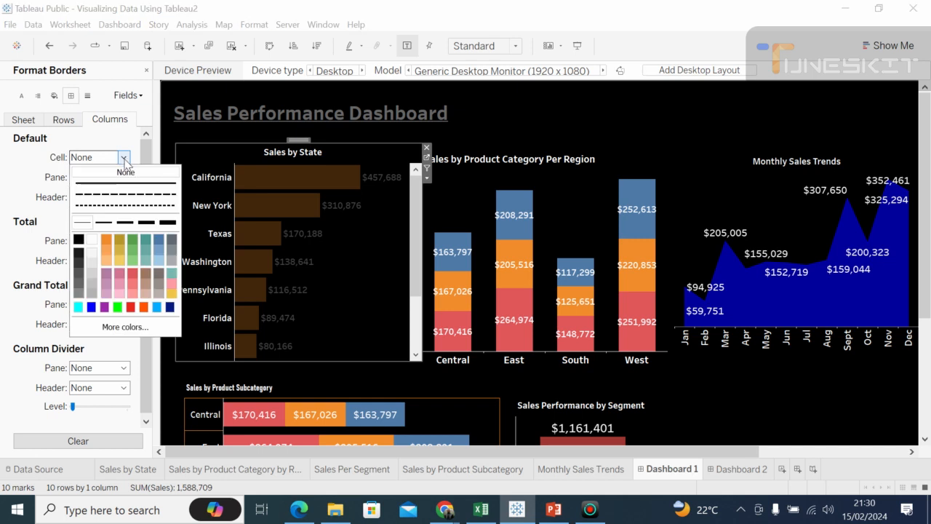
{"action": "left_click", "coordinate": [83, 222]}
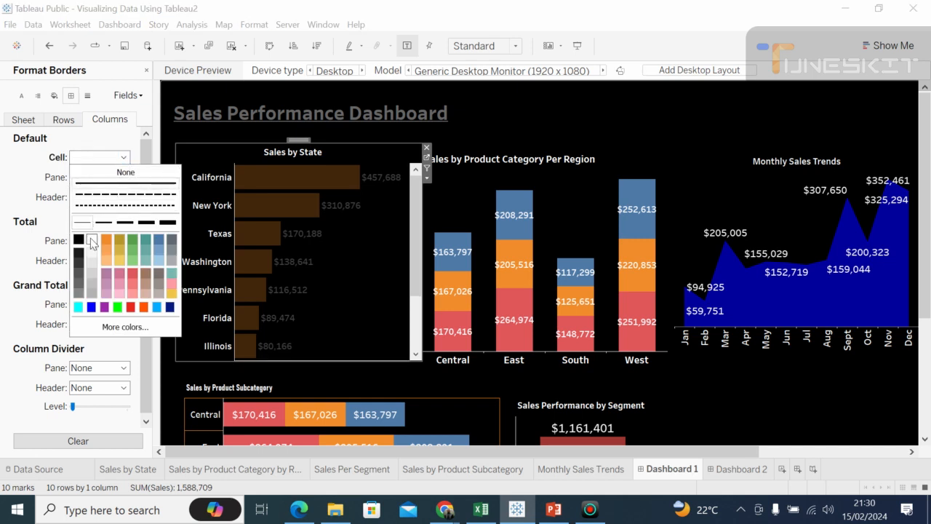
{"action": "left_click", "coordinate": [39, 183]}
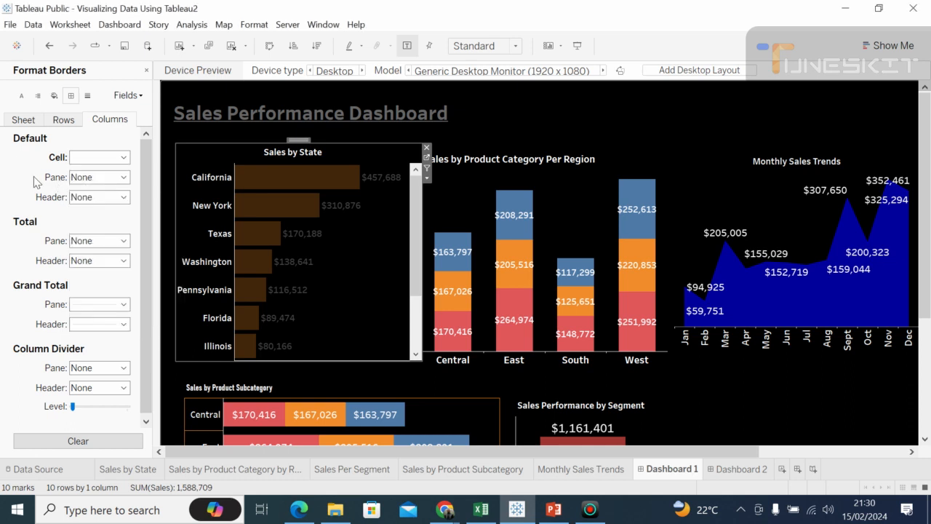
Step: Set the Sales by State chart's default column header border to a dotted line and its column total pane border to white
{"action": "left_click", "coordinate": [123, 198]}
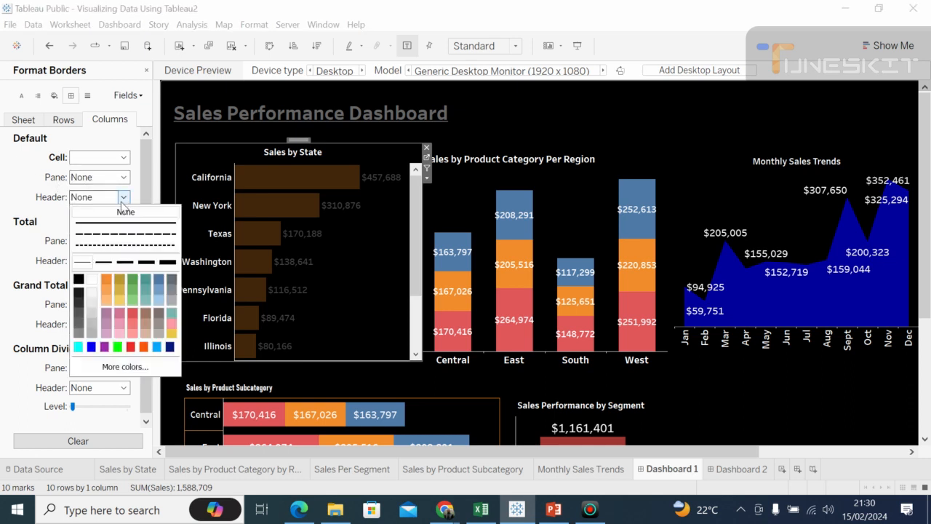
{"action": "left_click", "coordinate": [107, 247]}
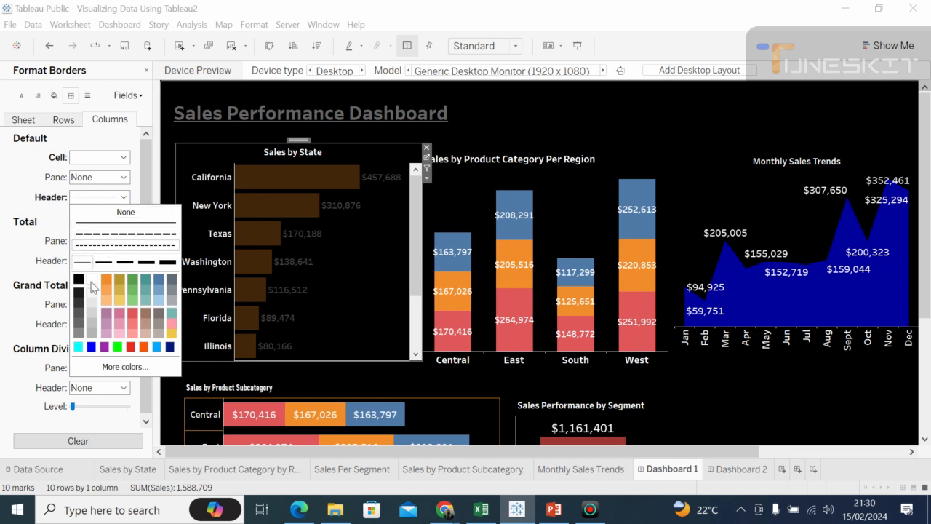
{"action": "left_click", "coordinate": [23, 192]}
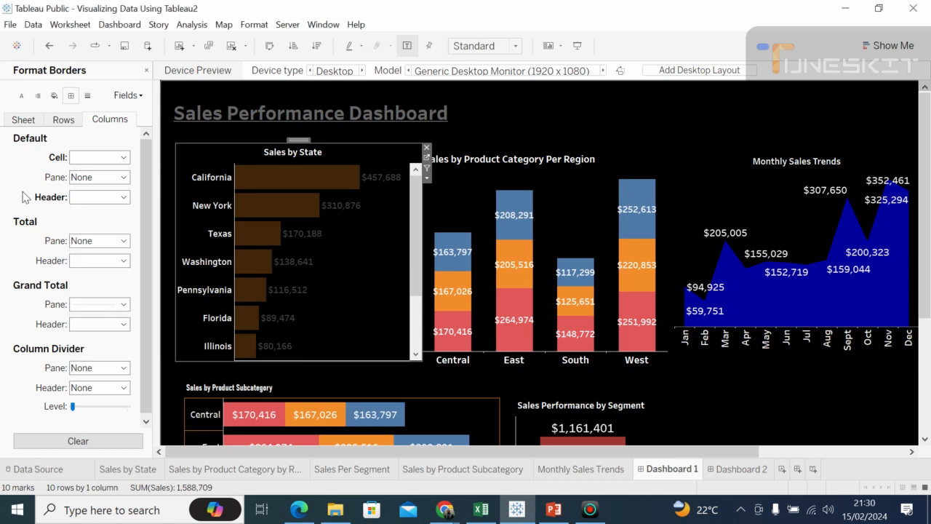
{"action": "left_click", "coordinate": [124, 241]}
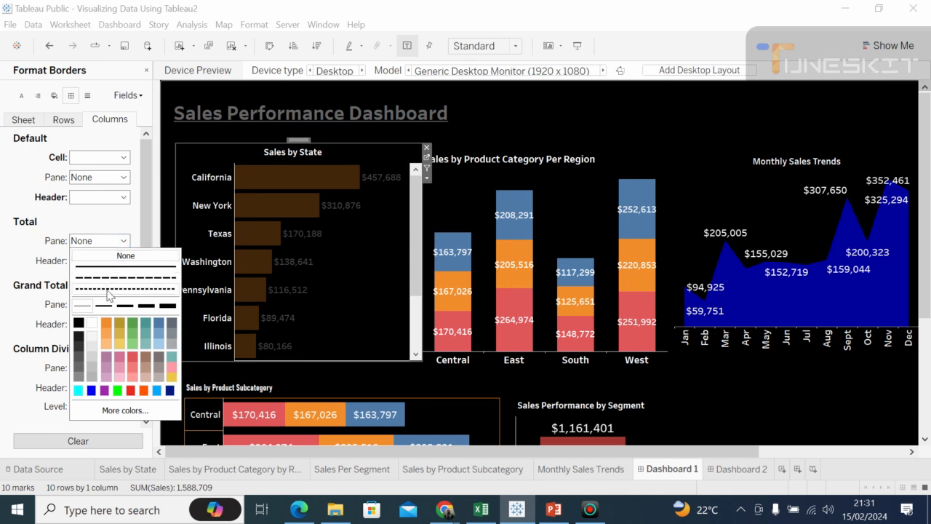
{"action": "left_click", "coordinate": [92, 330]}
{"action": "left_click", "coordinate": [42, 313]}
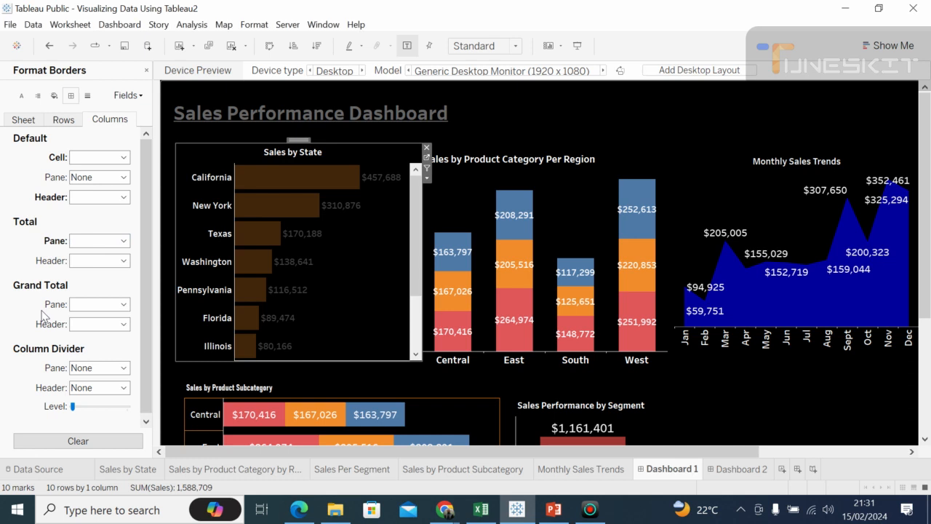
{"action": "left_click", "coordinate": [123, 304]}
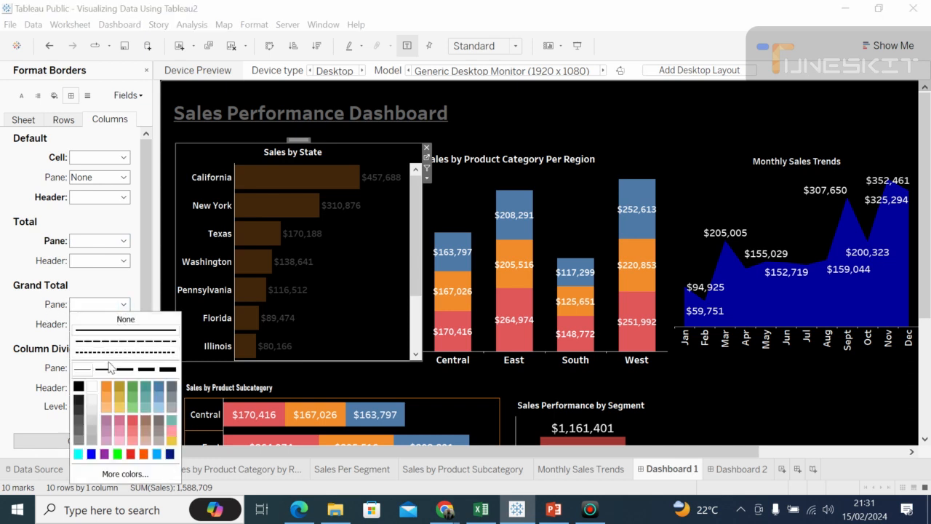
{"action": "left_click", "coordinate": [38, 376]}
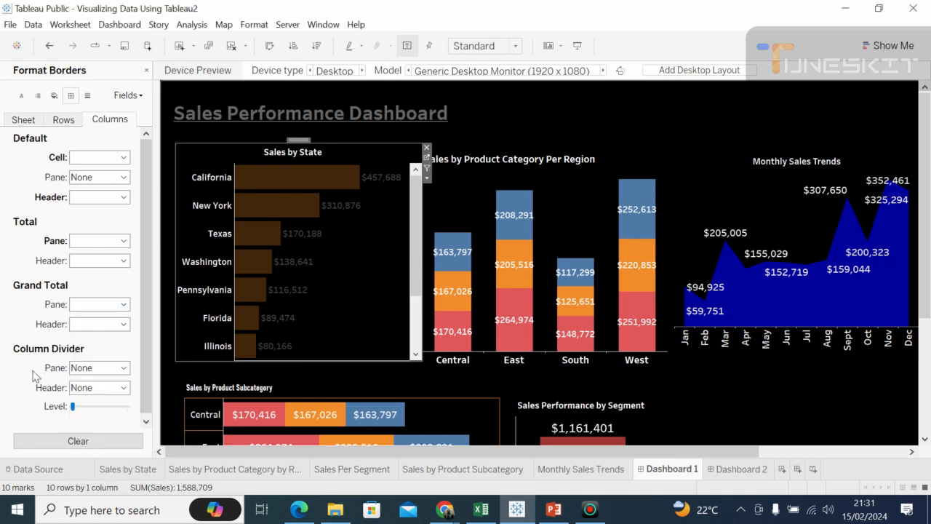
{"action": "left_click", "coordinate": [124, 324]}
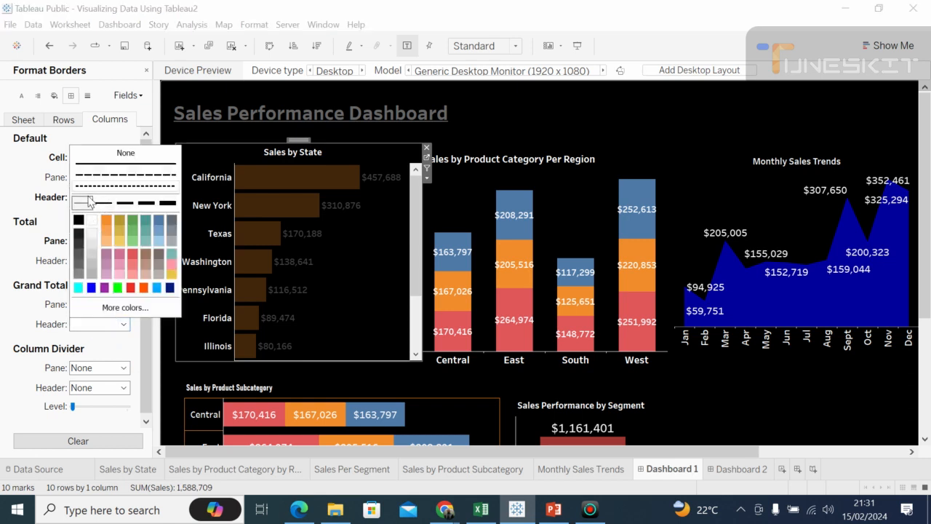
{"action": "left_click", "coordinate": [126, 324]}
{"action": "left_click", "coordinate": [125, 324]}
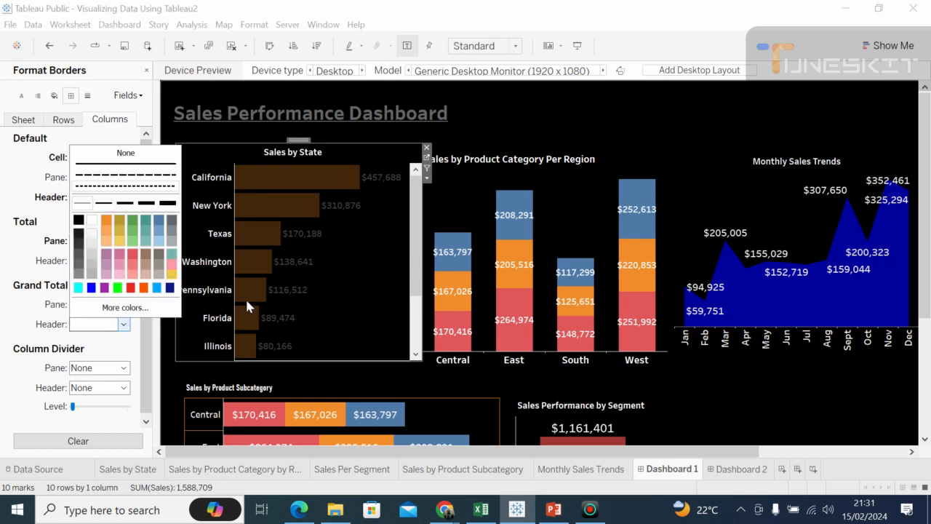
{"action": "left_click", "coordinate": [336, 367]}
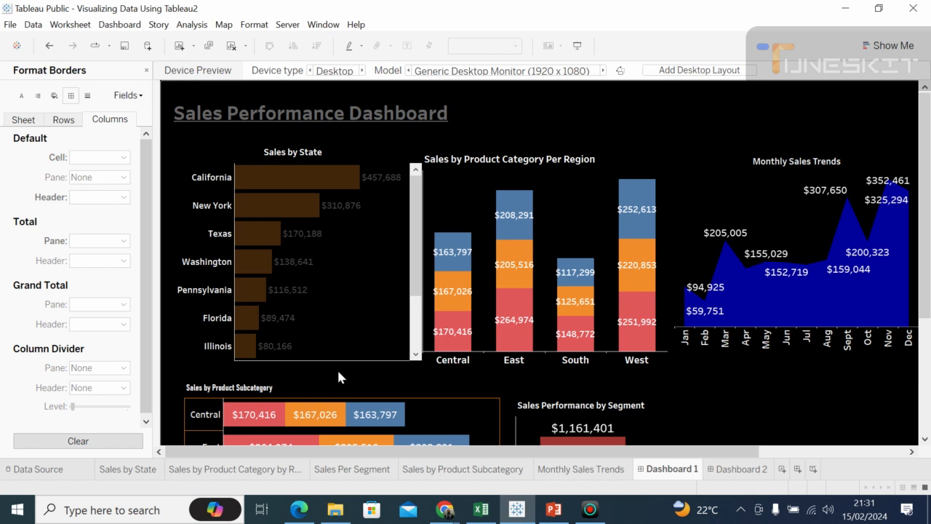
{"action": "left_click", "coordinate": [396, 380]}
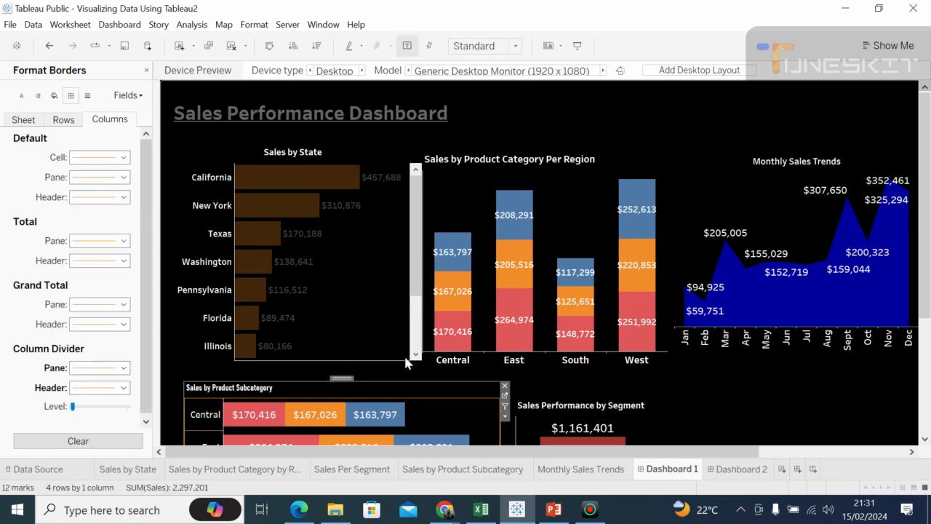
Step: Set the default column cell border of the Sales by Product Category Per Region chart to the thinnest line
{"action": "left_click", "coordinate": [445, 180]}
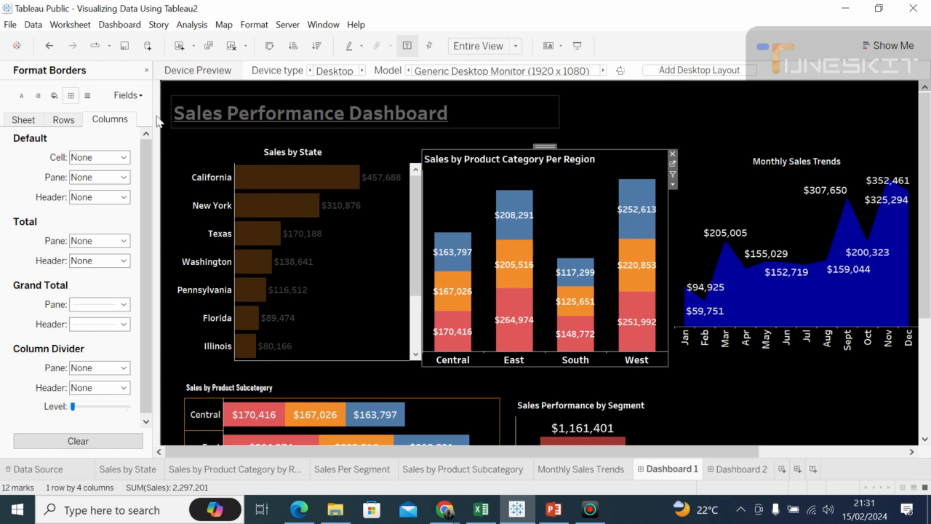
{"action": "left_click", "coordinate": [87, 97]}
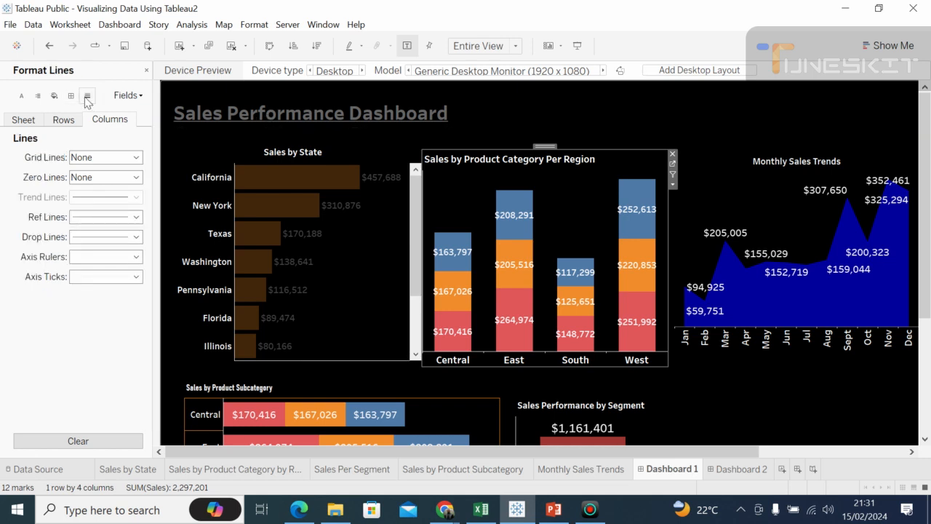
{"action": "left_click", "coordinate": [137, 158]}
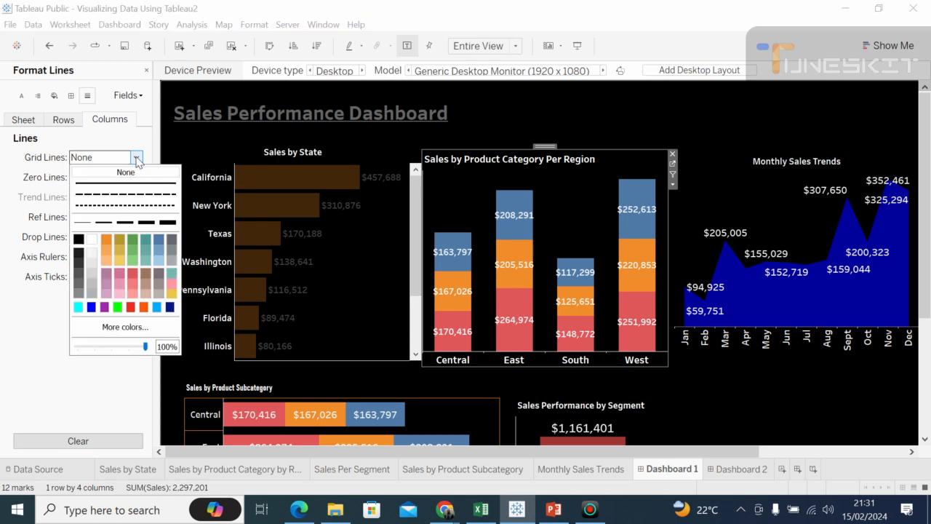
{"action": "left_click", "coordinate": [41, 216]}
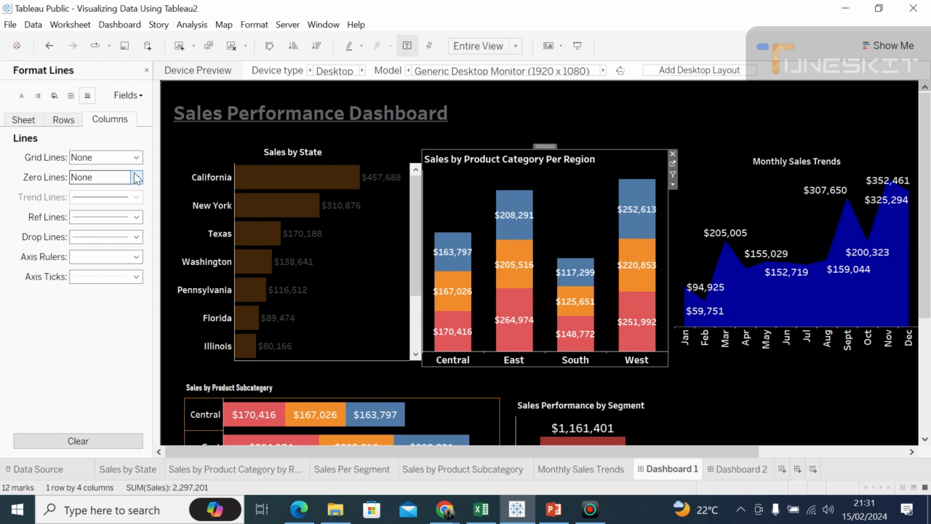
{"action": "left_click", "coordinate": [72, 96]}
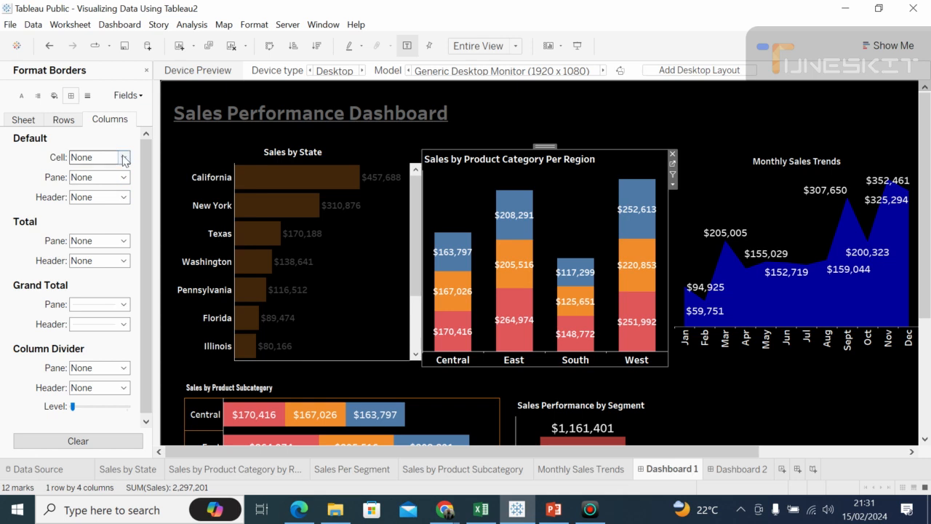
{"action": "left_click", "coordinate": [123, 157]}
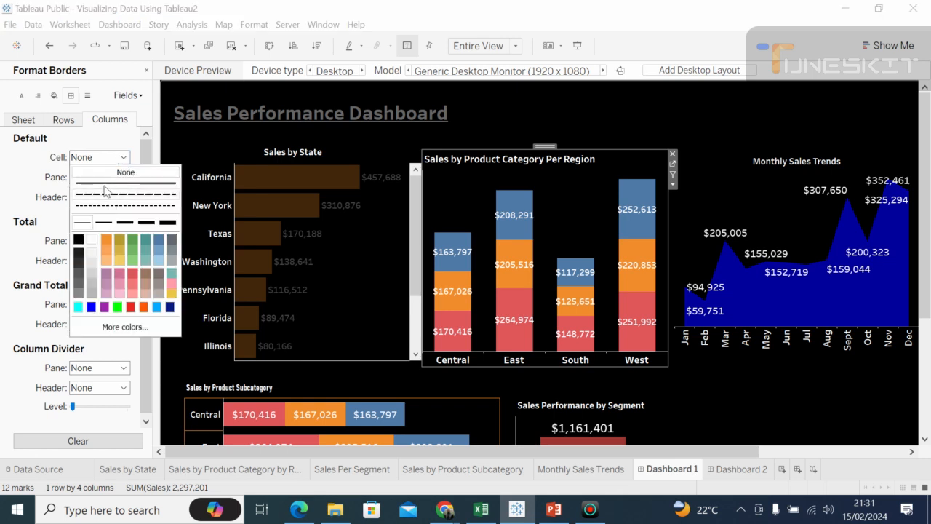
{"action": "left_click", "coordinate": [82, 222]}
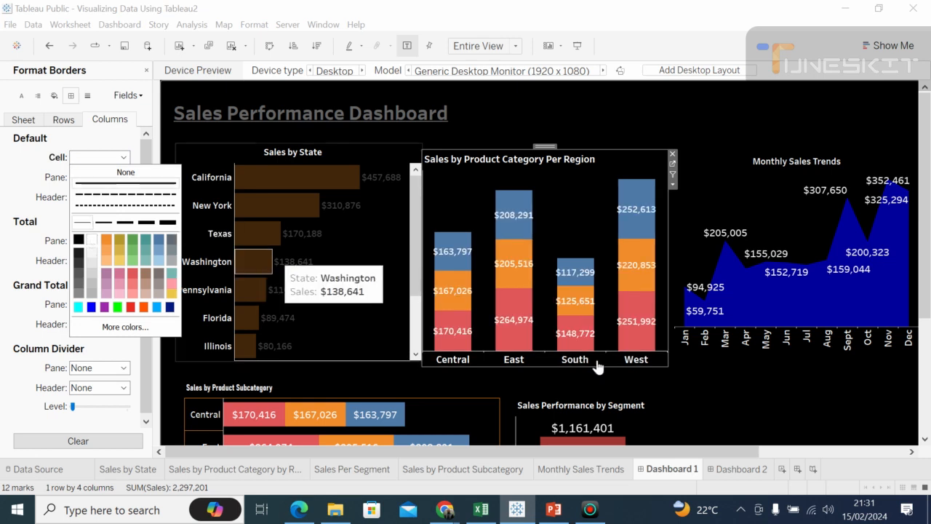
{"action": "left_click", "coordinate": [696, 403]}
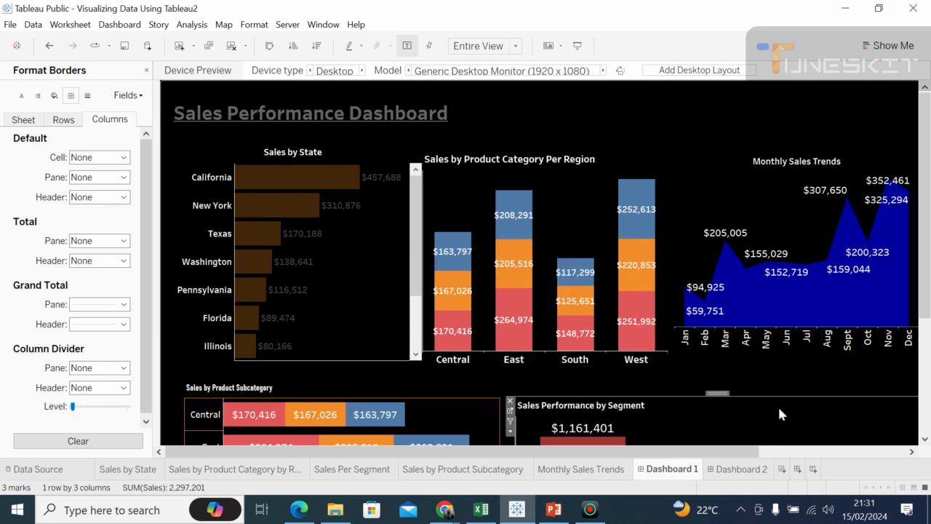
Step: Set the default column cell and pane borders of the Monthly Sales Trends chart to the thinnest line
{"action": "left_click", "coordinate": [690, 174]}
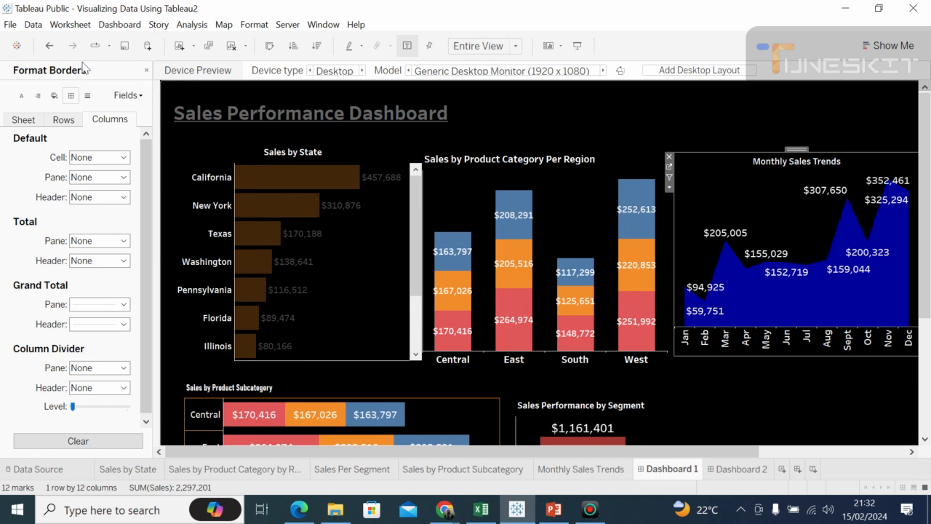
{"action": "left_click", "coordinate": [123, 157]}
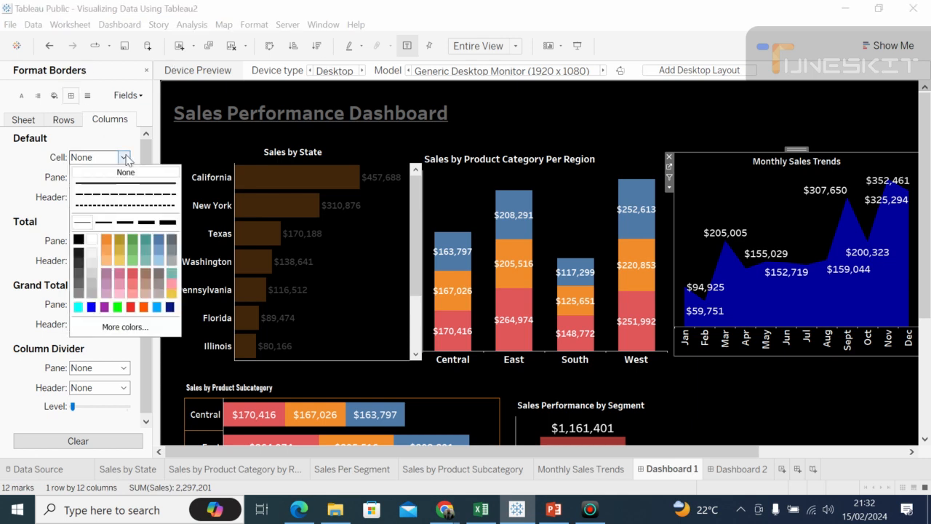
{"action": "left_click", "coordinate": [83, 227]}
{"action": "left_click", "coordinate": [42, 215]}
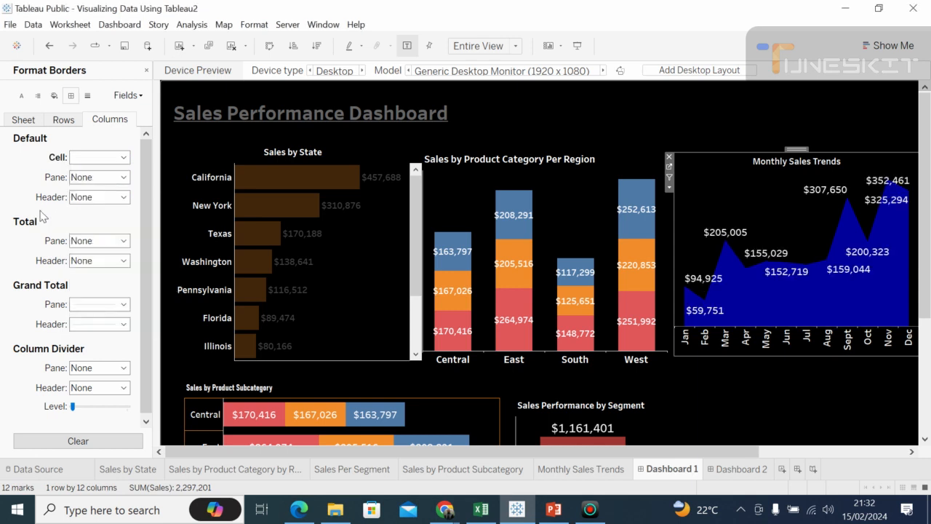
{"action": "left_click", "coordinate": [124, 177]}
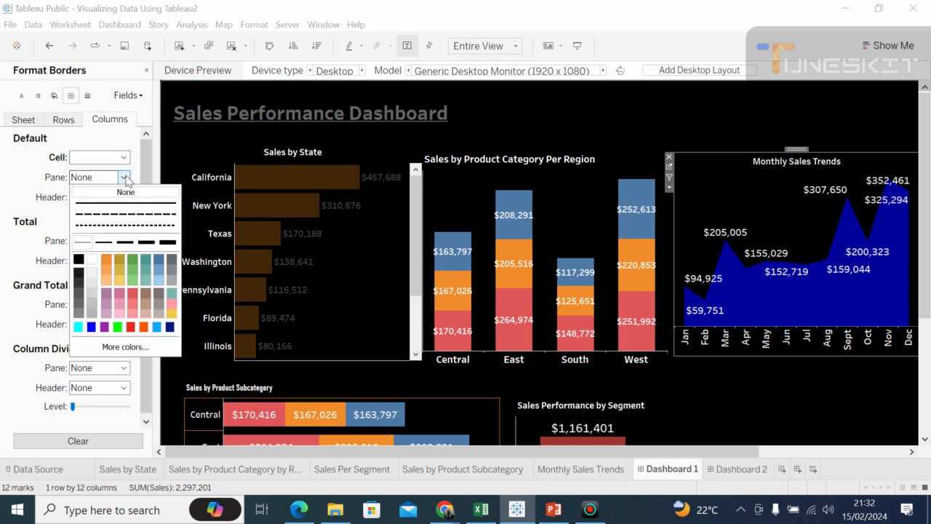
{"action": "left_click", "coordinate": [85, 242]}
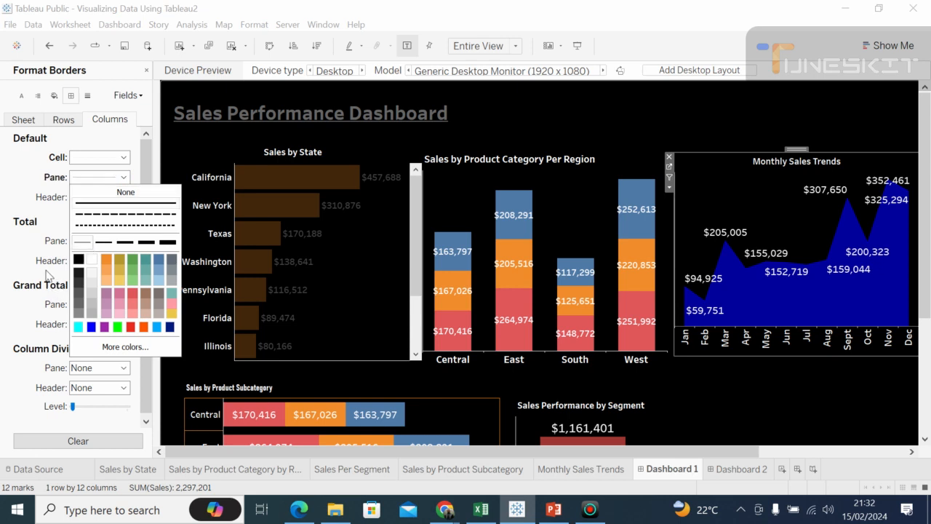
{"action": "left_click", "coordinate": [46, 269]}
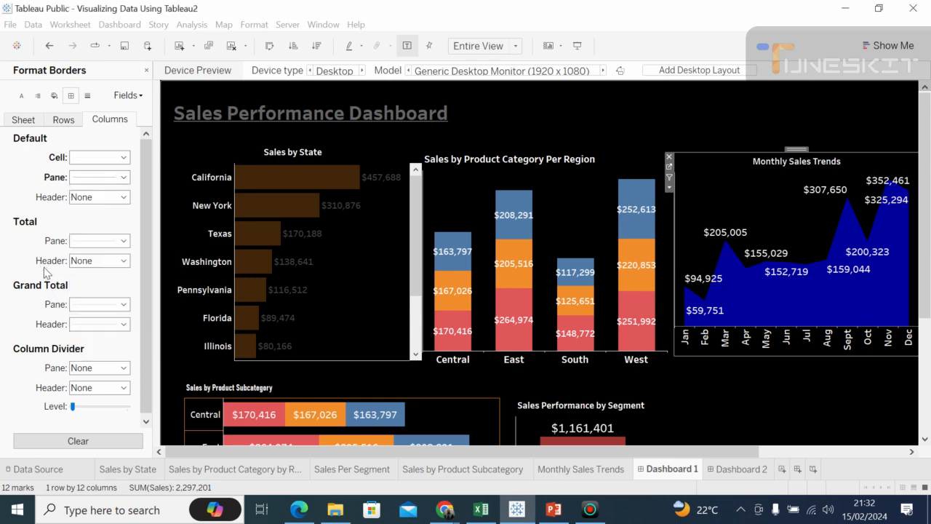
Step: Set the column total header border of the Monthly Sales Trends chart to the thinnest line
{"action": "left_click", "coordinate": [124, 262]}
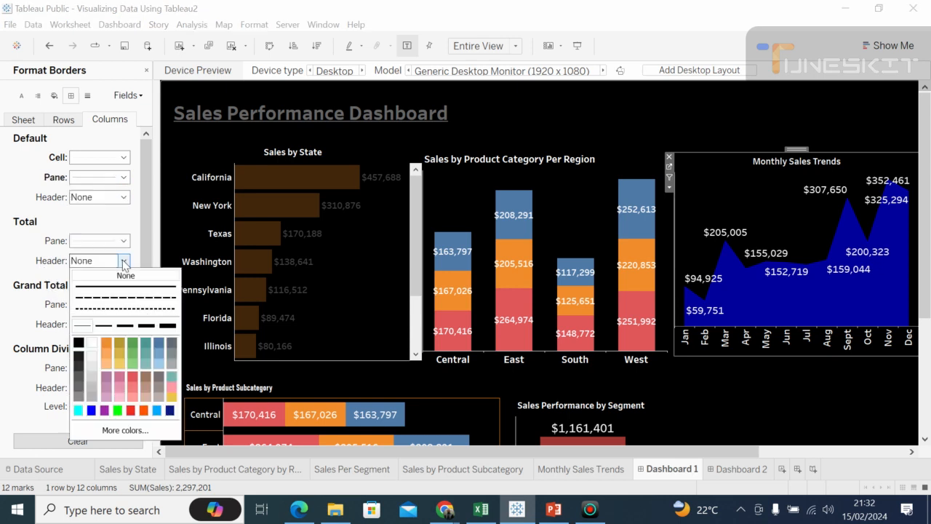
{"action": "left_click", "coordinate": [83, 326]}
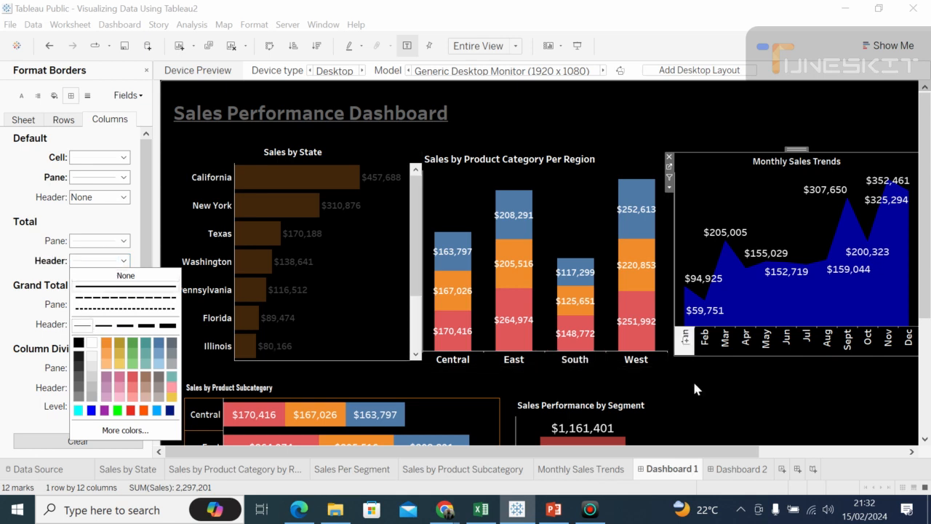
{"action": "left_click", "coordinate": [704, 397]}
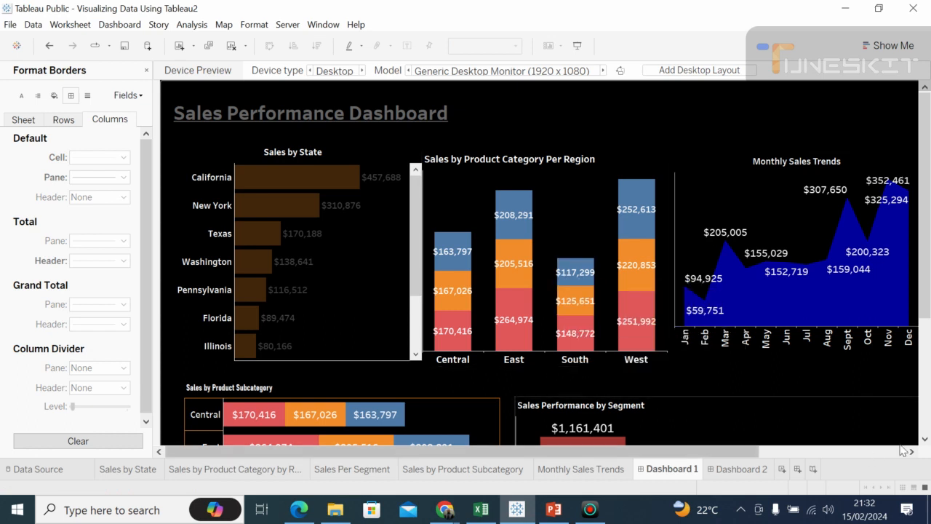
Step: Set the column divider pane border of the Sales Performance by Segment chart to the thinnest line in white
{"action": "left_click", "coordinate": [926, 442]}
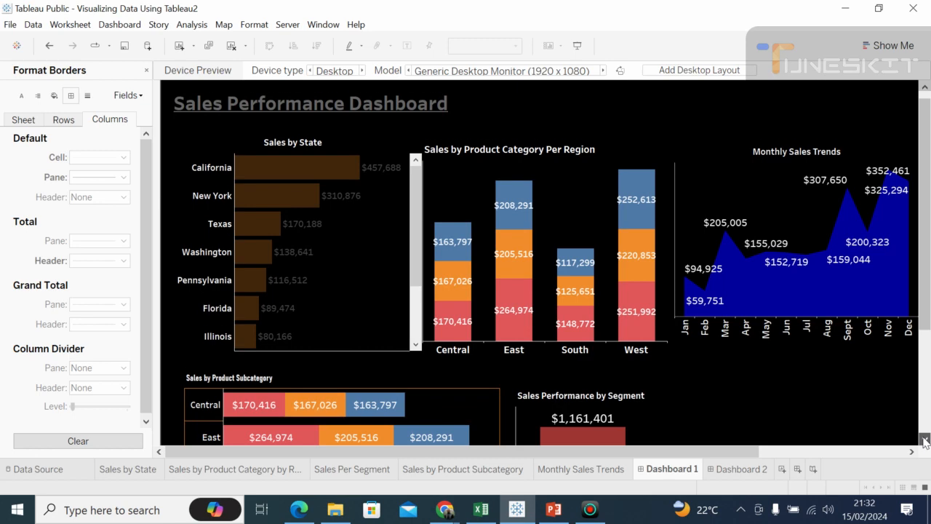
{"action": "left_click_drag", "start_coordinate": [926, 441], "coordinate": [925, 442]}
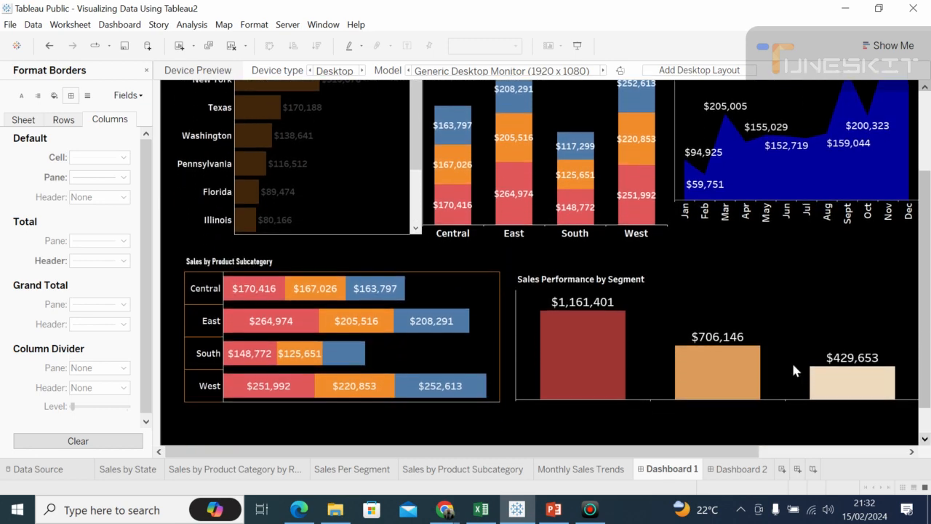
{"action": "left_click", "coordinate": [674, 280]}
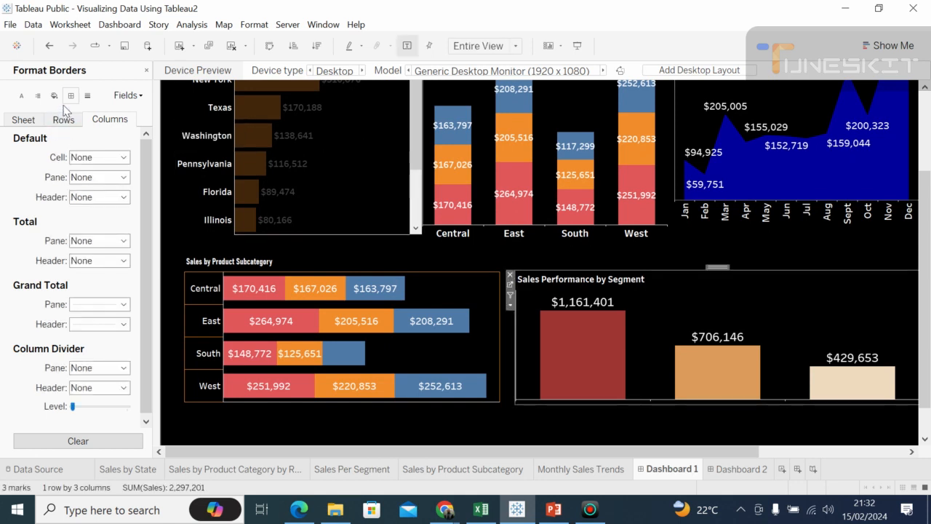
{"action": "left_click", "coordinate": [123, 369]}
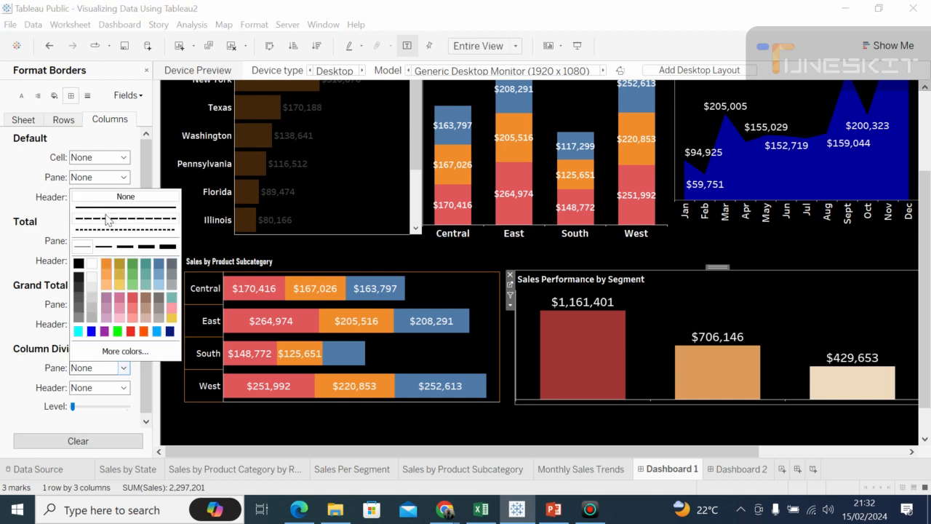
{"action": "left_click", "coordinate": [88, 247]}
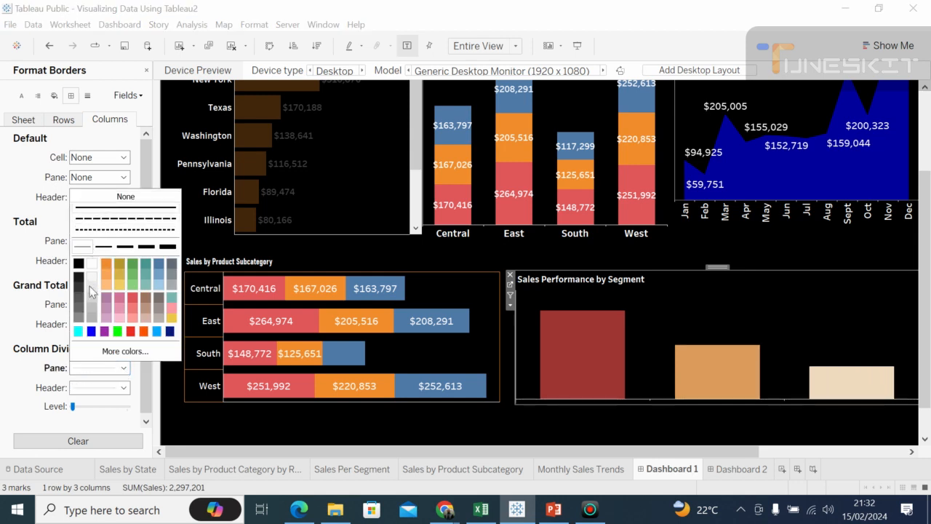
{"action": "left_click", "coordinate": [95, 265]}
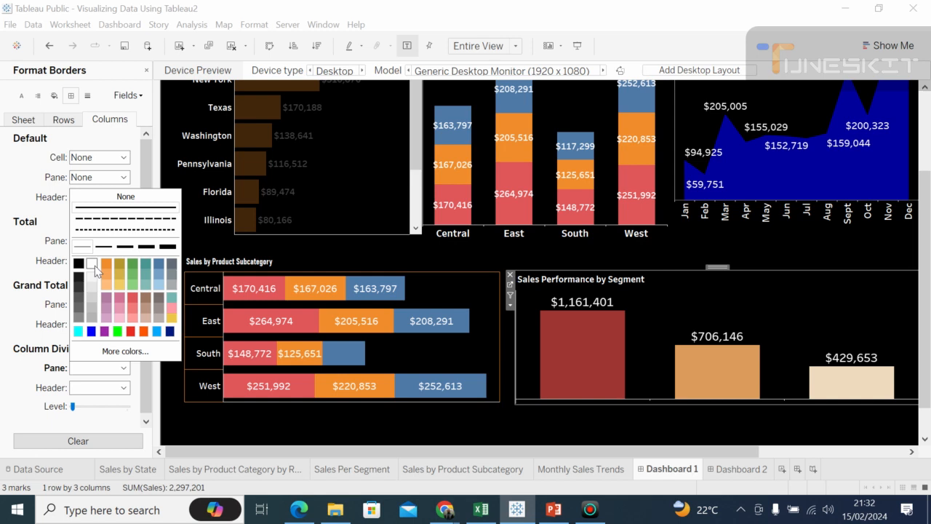
{"action": "left_click", "coordinate": [436, 441]}
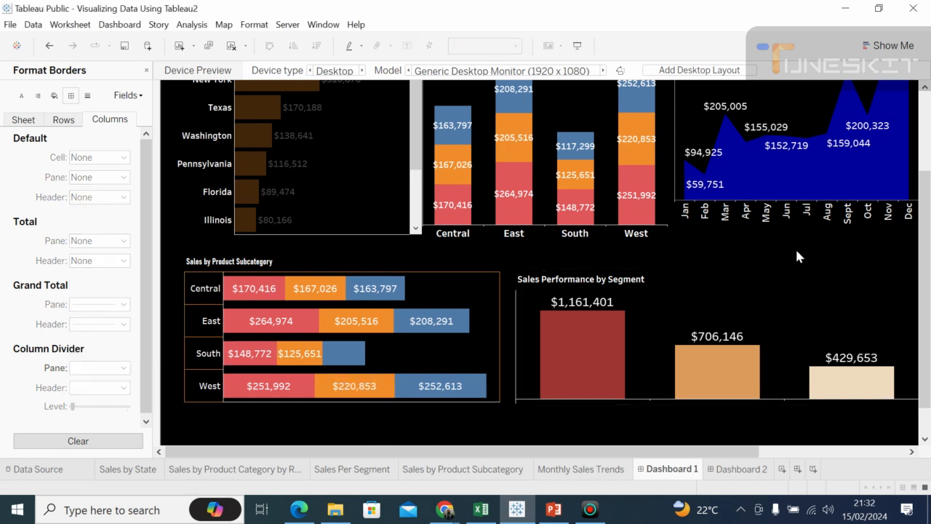
Step: Use the Monthly Sales Trends chart as a dashboard filter, and collapse the side pane
{"action": "left_click_drag", "start_coordinate": [929, 360], "coordinate": [929, 280]}
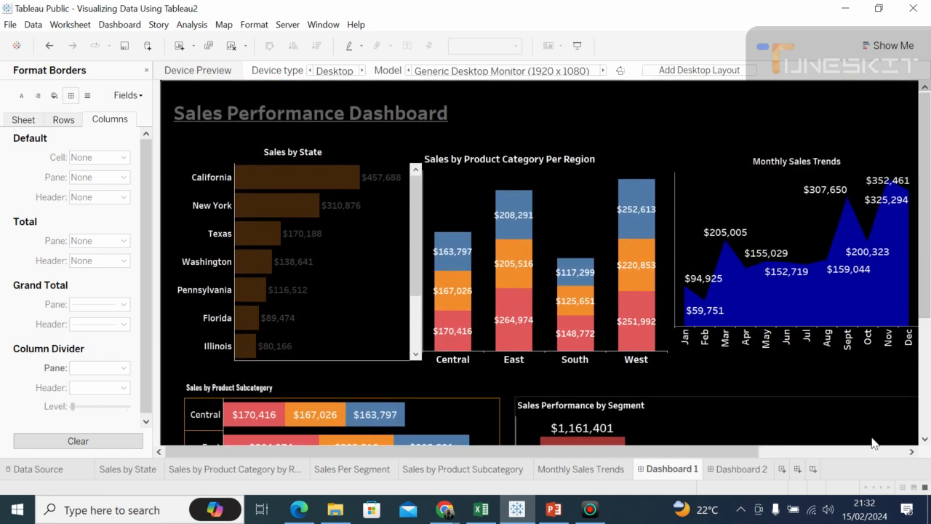
{"action": "left_click_drag", "start_coordinate": [638, 457], "coordinate": [800, 475]}
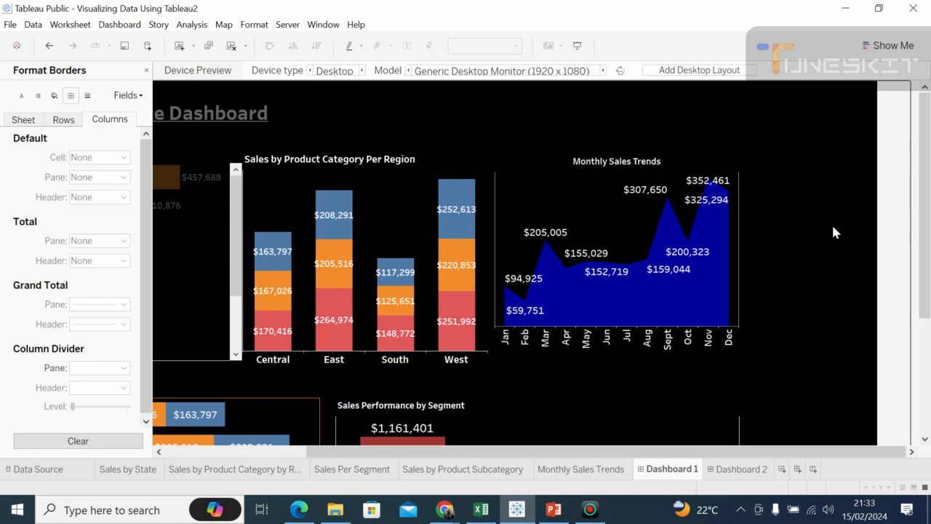
{"action": "left_click", "coordinate": [703, 163]}
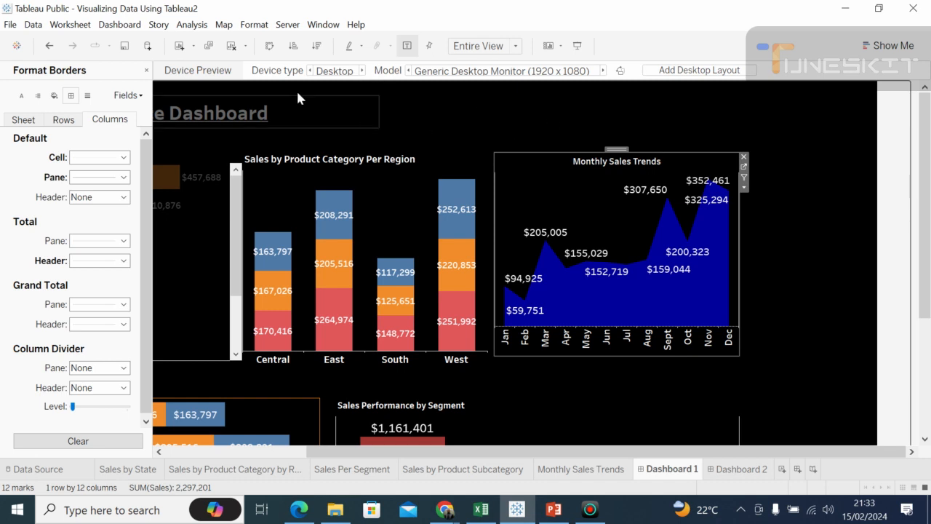
{"action": "left_click", "coordinate": [254, 26]}
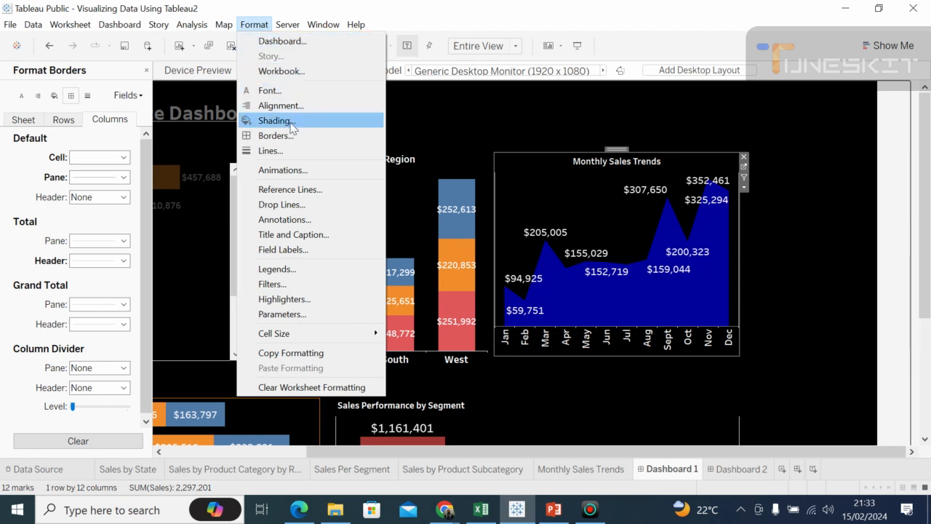
{"action": "left_click", "coordinate": [290, 283]}
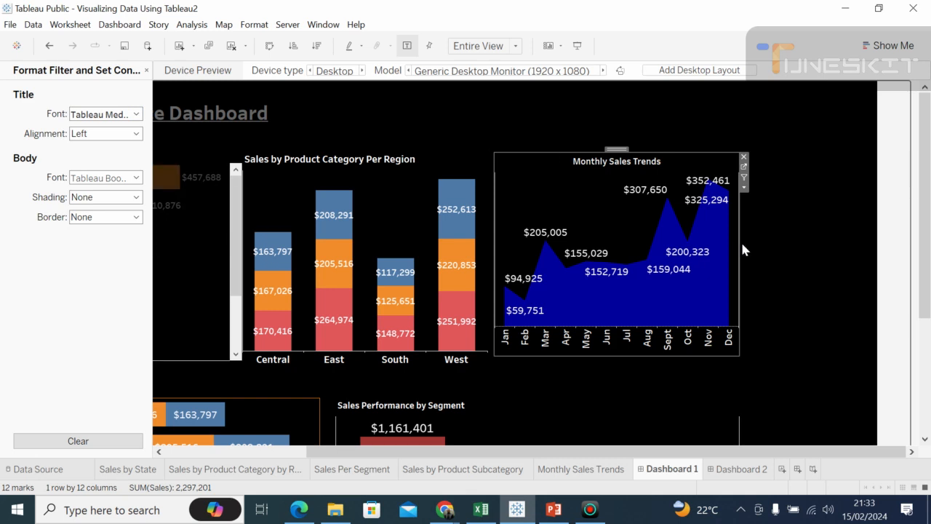
{"action": "left_click", "coordinate": [745, 179]}
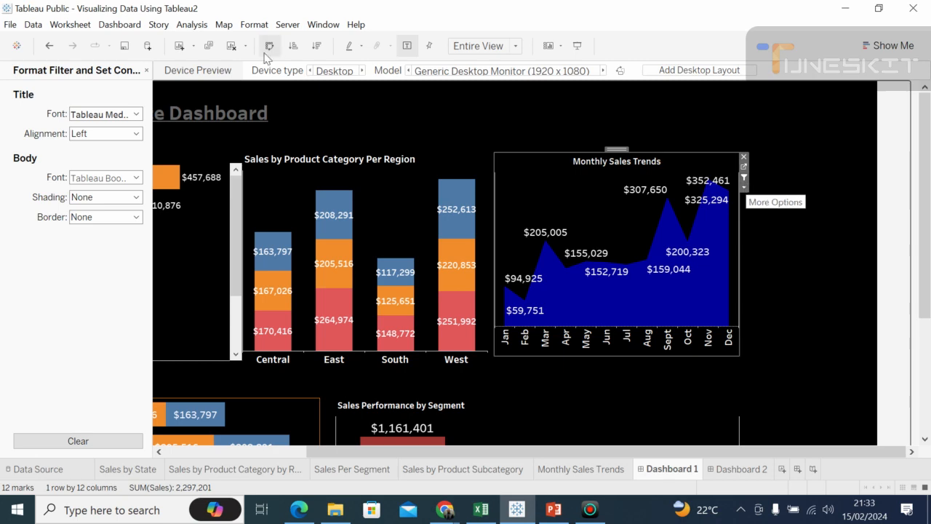
{"action": "left_click", "coordinate": [146, 71]}
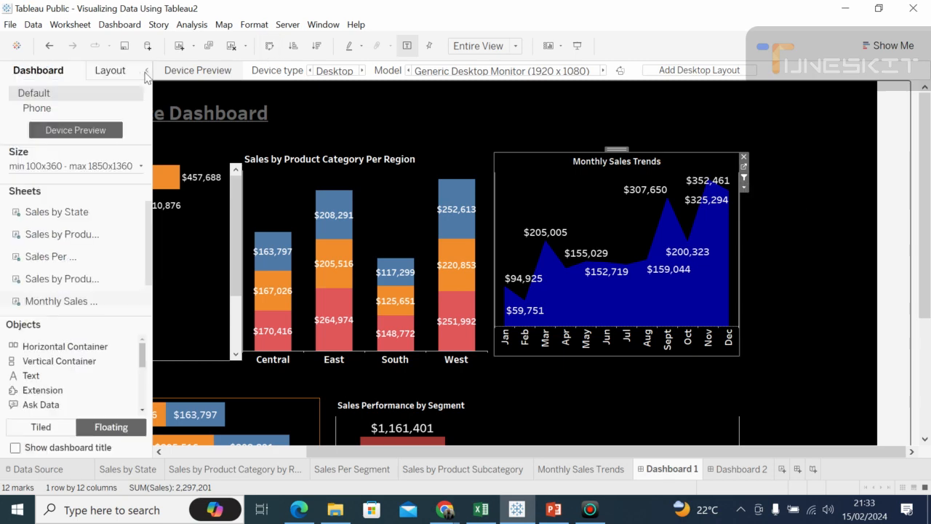
{"action": "left_click", "coordinate": [147, 72]}
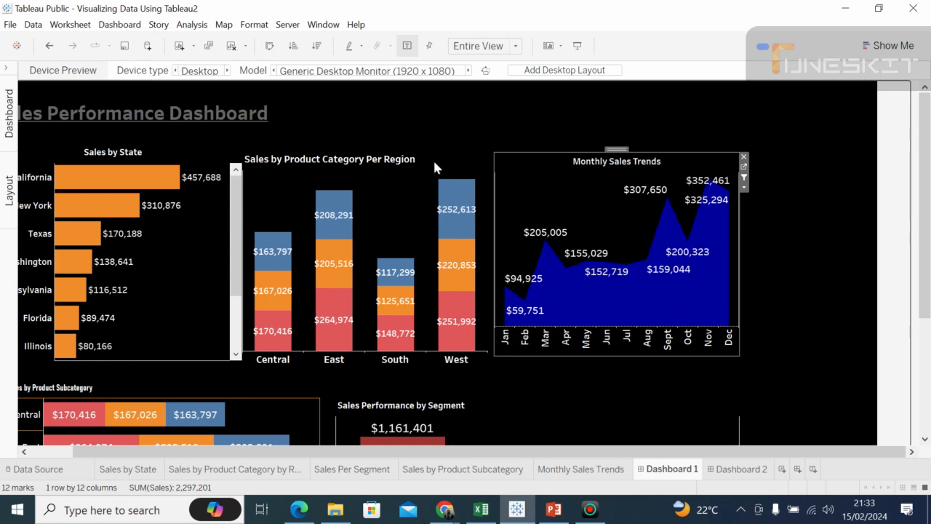
Step: Use the Sales by Product Category Per Region and Sales by State charts as dashboard filters
{"action": "left_click", "coordinate": [404, 213]}
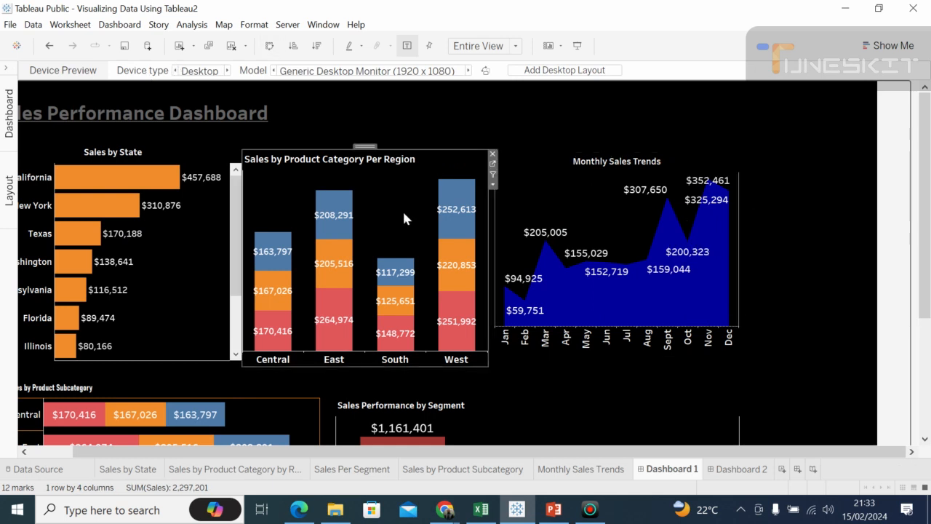
{"action": "left_click", "coordinate": [492, 177]}
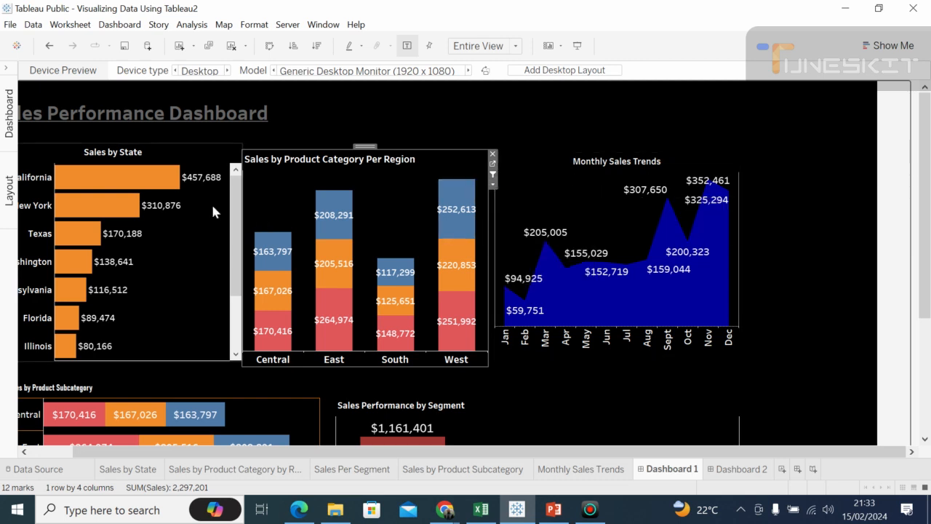
{"action": "left_click", "coordinate": [200, 227]}
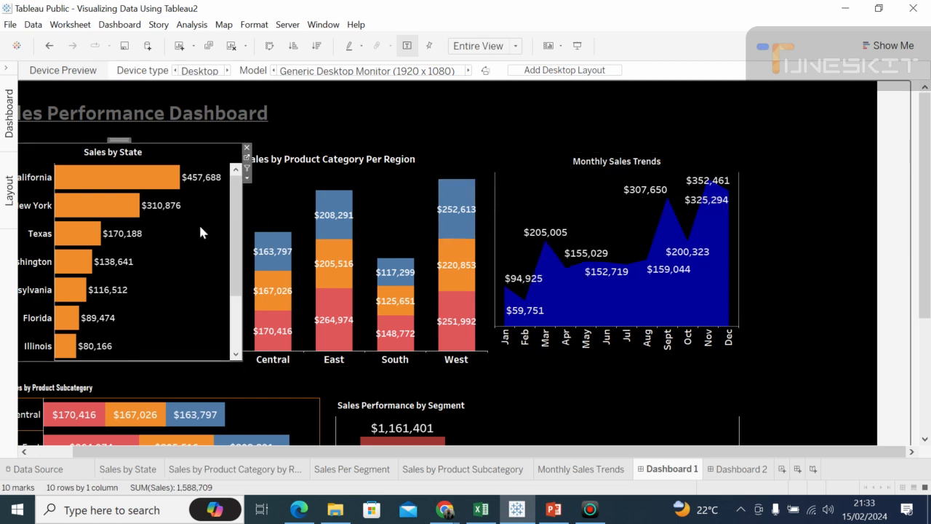
{"action": "left_click", "coordinate": [247, 169]}
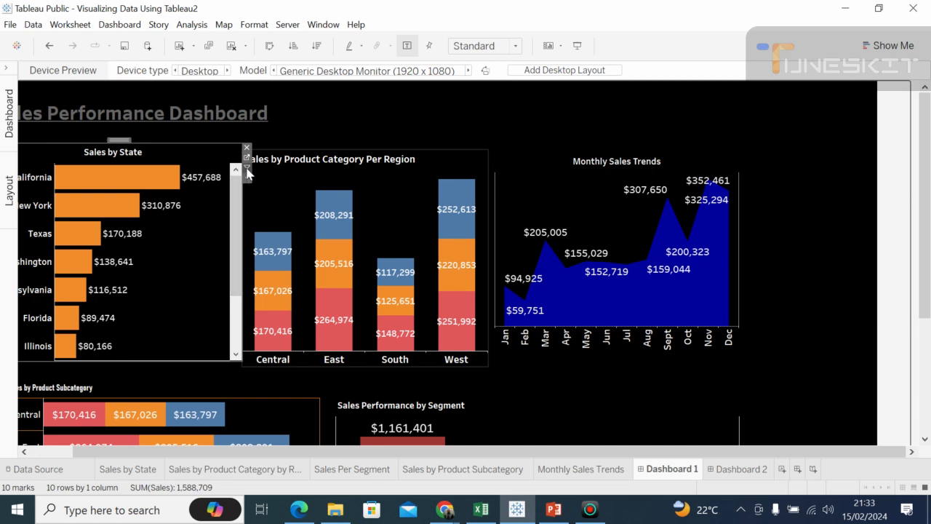
Step: Test the Sales by State filter by selecting California, and clear the selection
{"action": "mouse_move", "coordinate": [153, 180]}
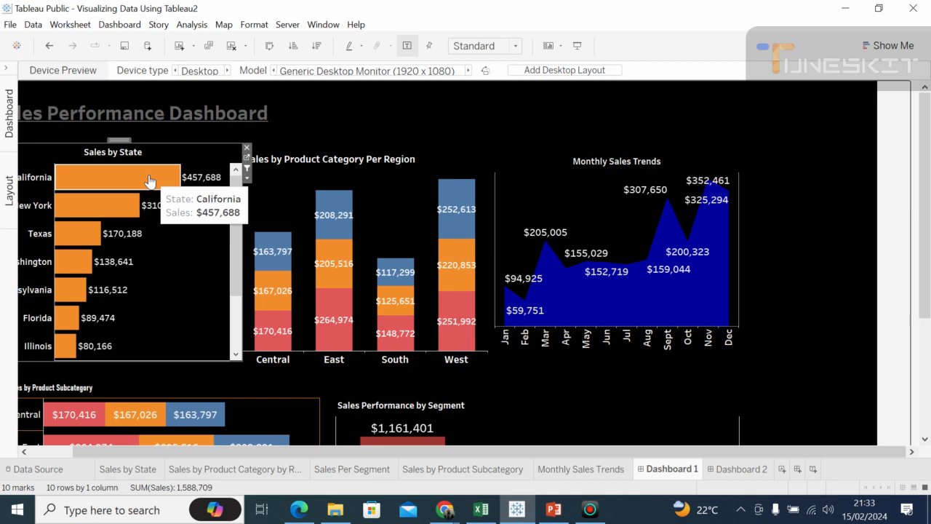
{"action": "left_click", "coordinate": [149, 181]}
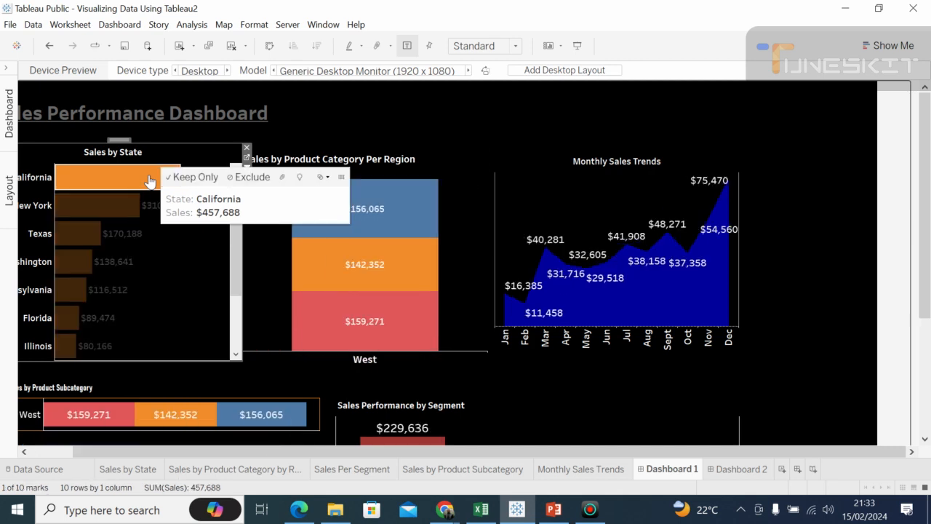
{"action": "left_click", "coordinate": [149, 180]}
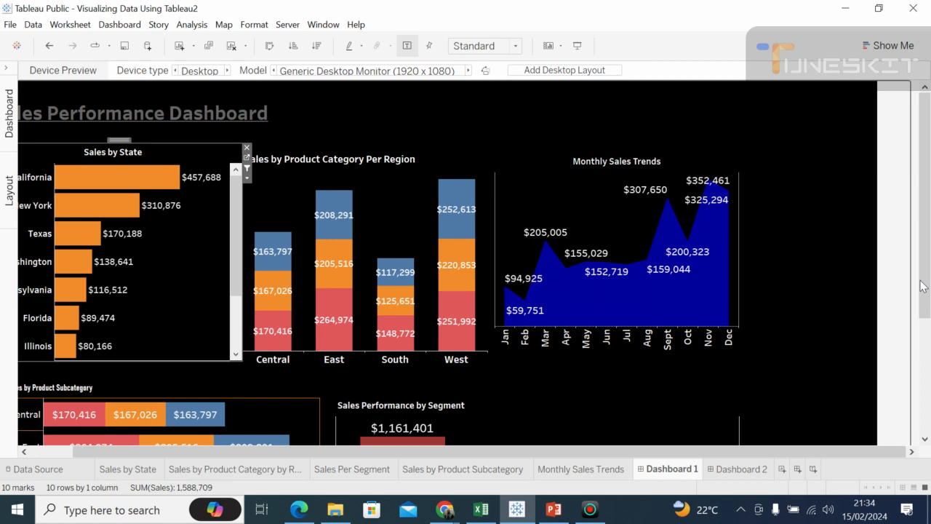
Step: Use the Sales by Product Subcategory and Sales Performance by Segment charts as dashboard filters, with the East region's orange bar segment selected
{"action": "left_click_drag", "start_coordinate": [927, 278], "coordinate": [929, 342]}
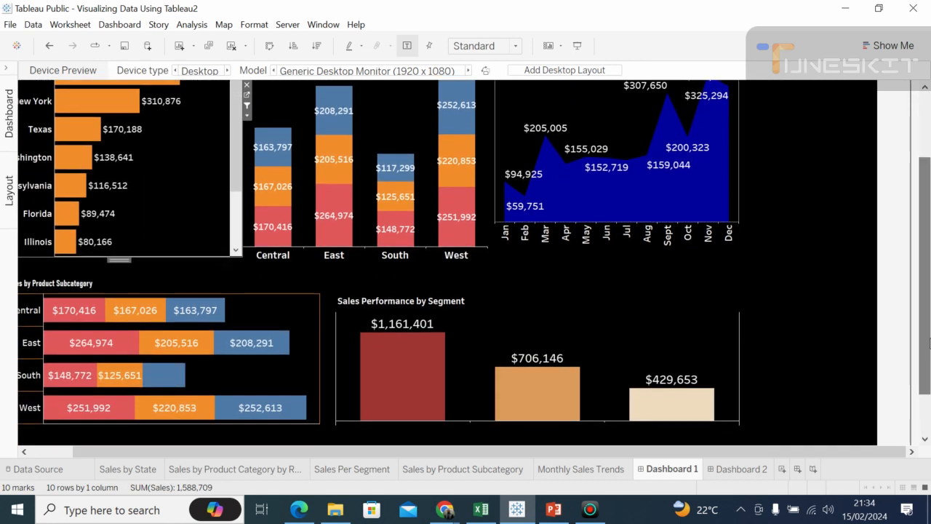
{"action": "mouse_move", "coordinate": [209, 320]}
{"action": "left_click", "coordinate": [207, 318]}
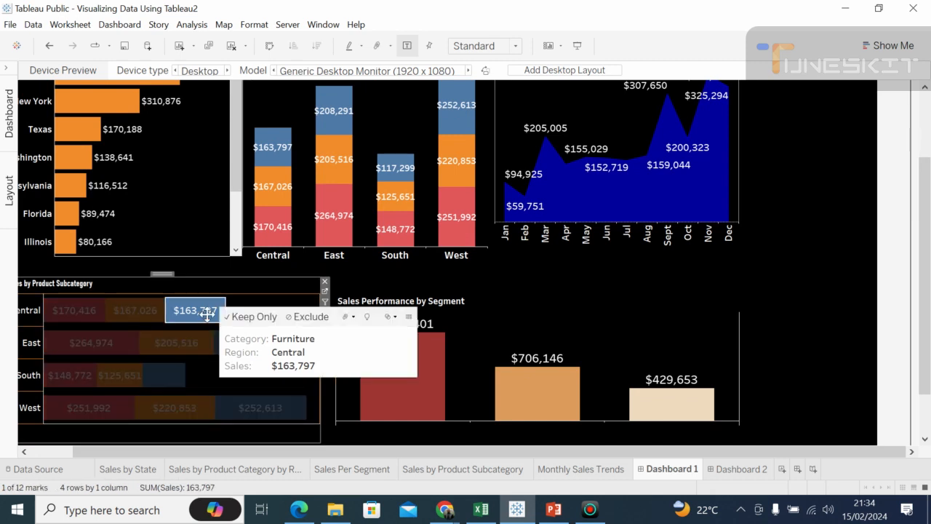
{"action": "left_click", "coordinate": [184, 356]}
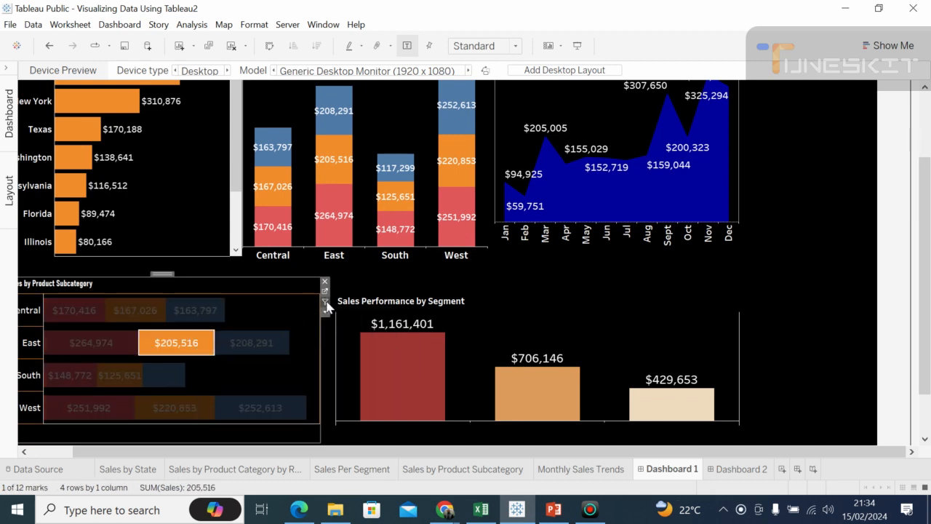
{"action": "left_click", "coordinate": [326, 304]}
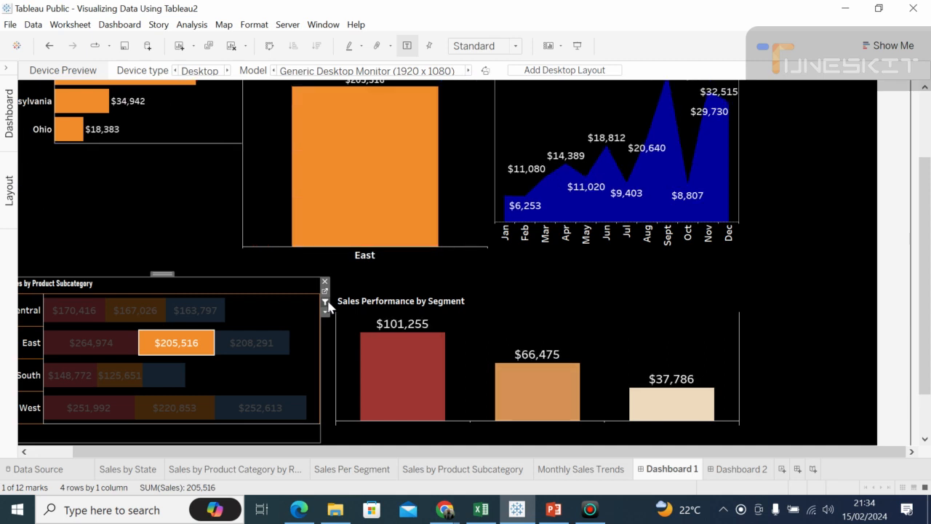
{"action": "left_click", "coordinate": [675, 323]}
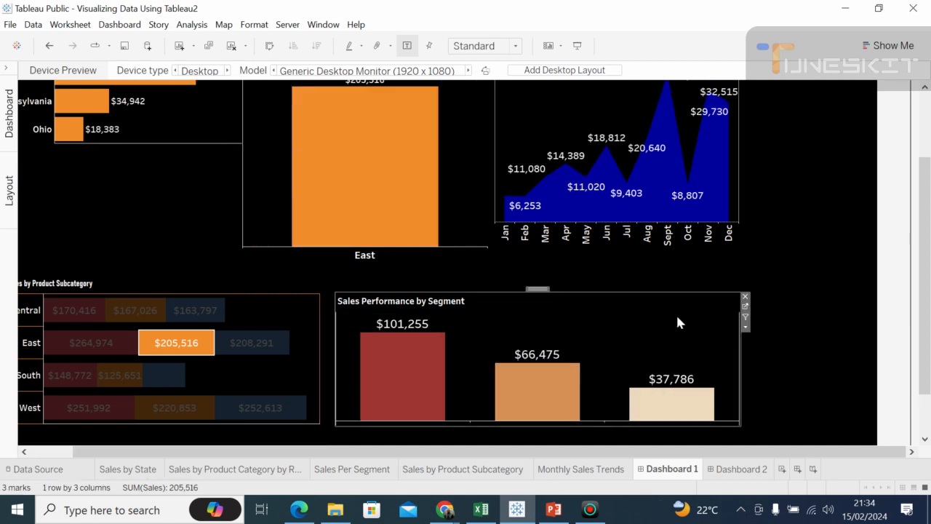
{"action": "left_click", "coordinate": [746, 319]}
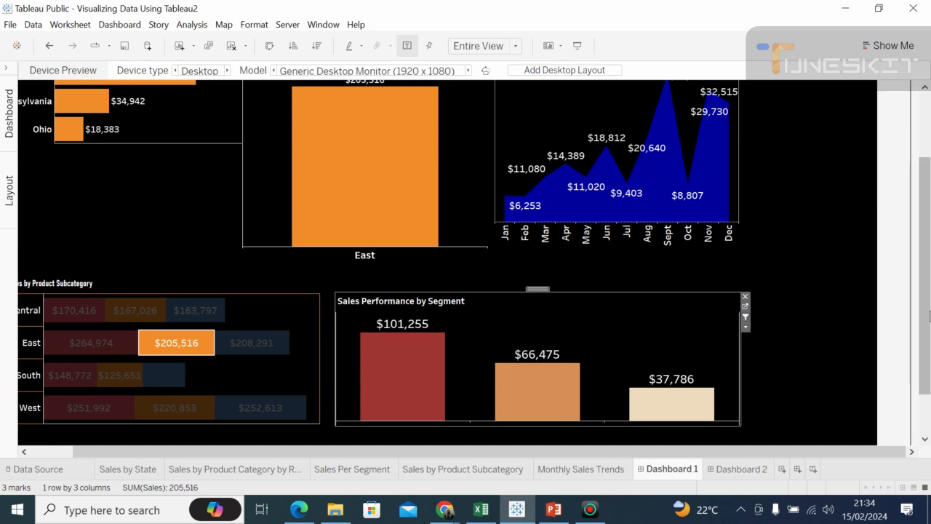
Step: Filter the dashboard by New York from the Sales by State chart
{"action": "left_click_drag", "start_coordinate": [917, 254], "coordinate": [918, 187]}
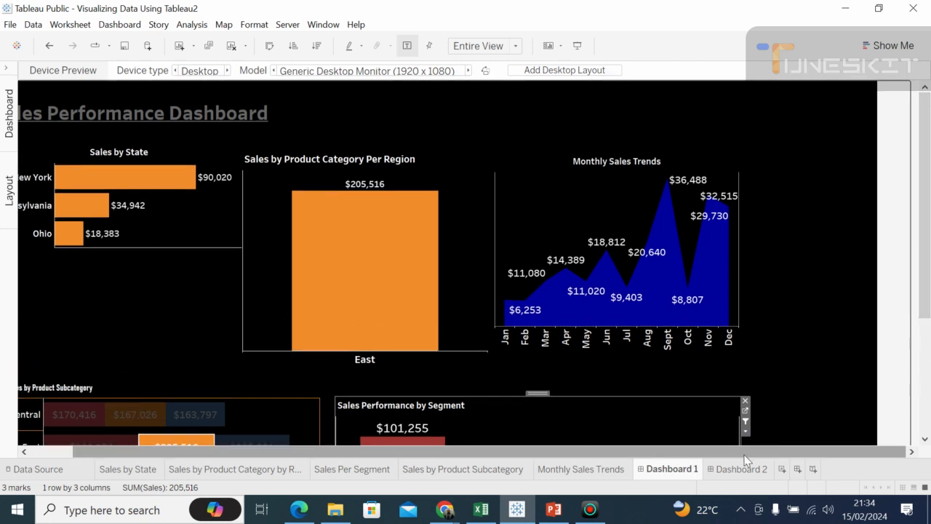
{"action": "left_click_drag", "start_coordinate": [745, 460], "coordinate": [691, 467]}
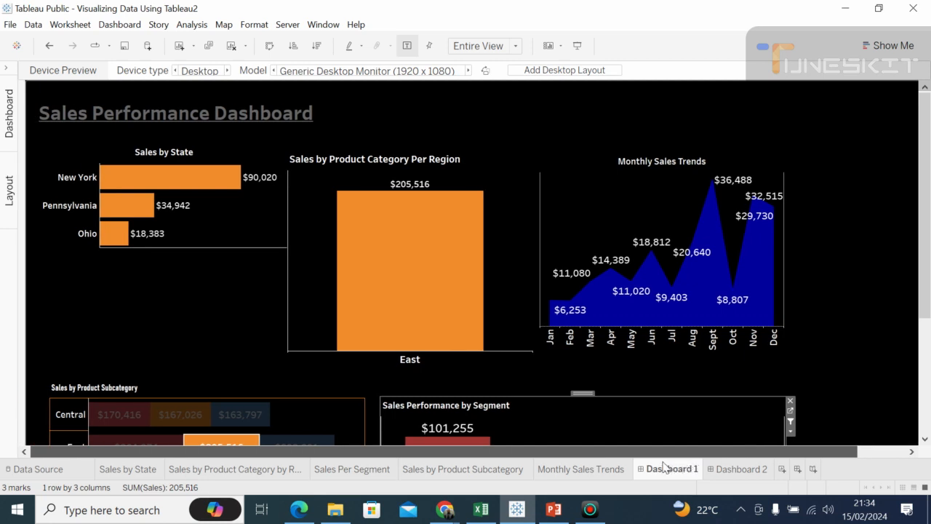
{"action": "left_click", "coordinate": [215, 178]}
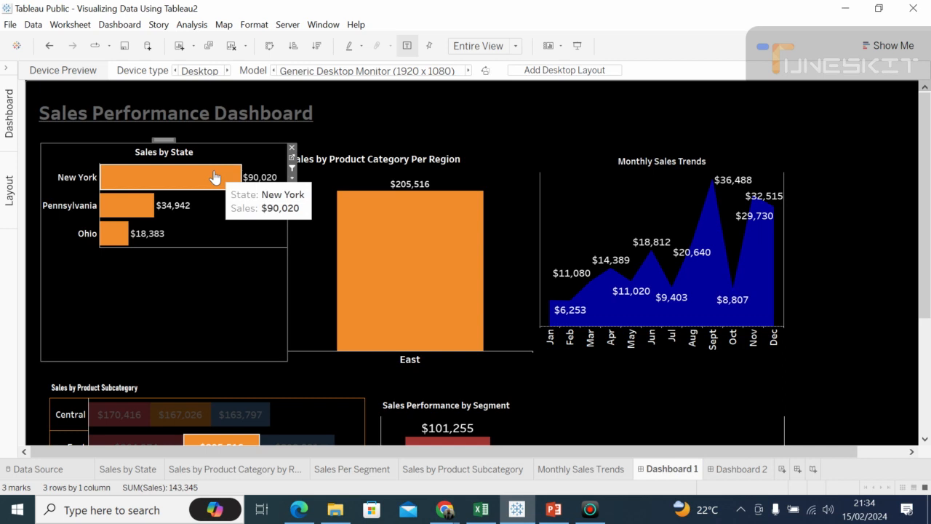
{"action": "left_click", "coordinate": [215, 178]}
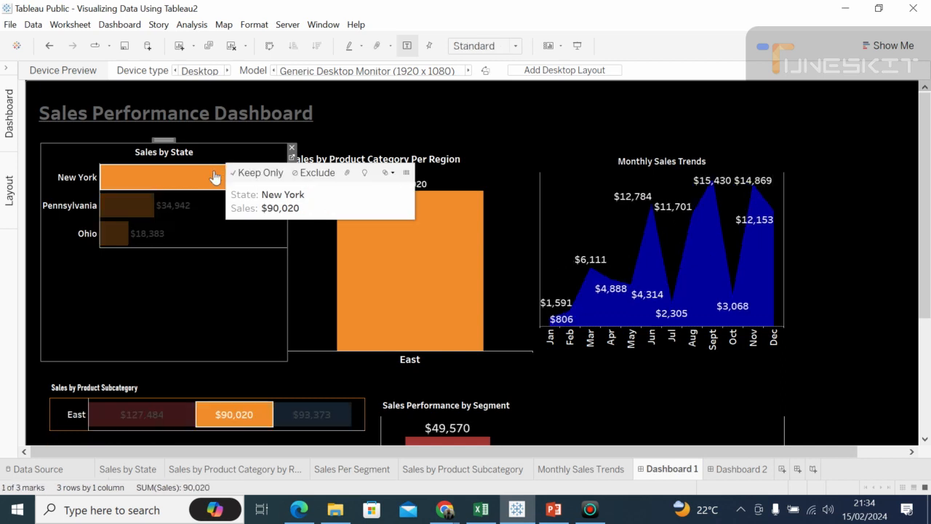
{"action": "left_click", "coordinate": [247, 298]}
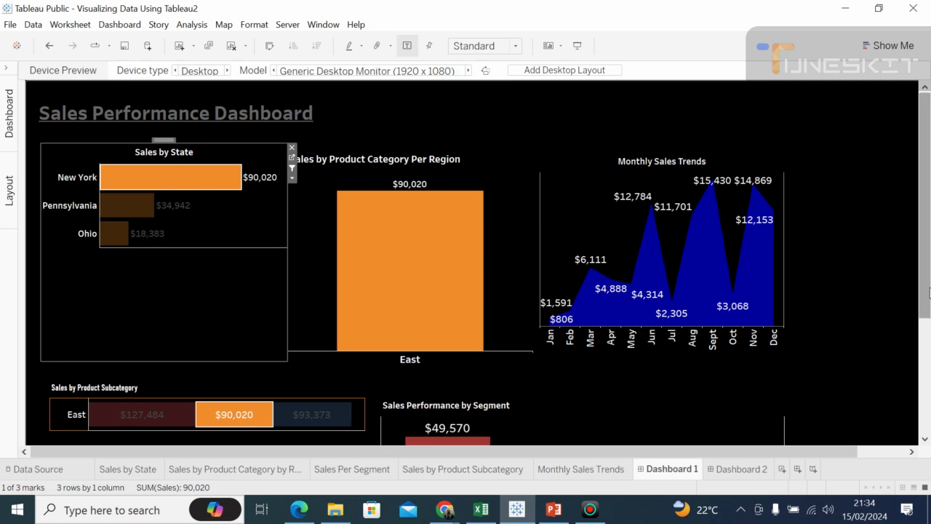
Step: Test the Sales Performance by Segment filter with the Corporate bar, followed by the smallest segment's bar
{"action": "scroll", "coordinate": [926, 291], "scroll_direction": "down", "scroll_amount": 3}
{"action": "scroll", "coordinate": [922, 374], "scroll_direction": "down", "scroll_amount": 1}
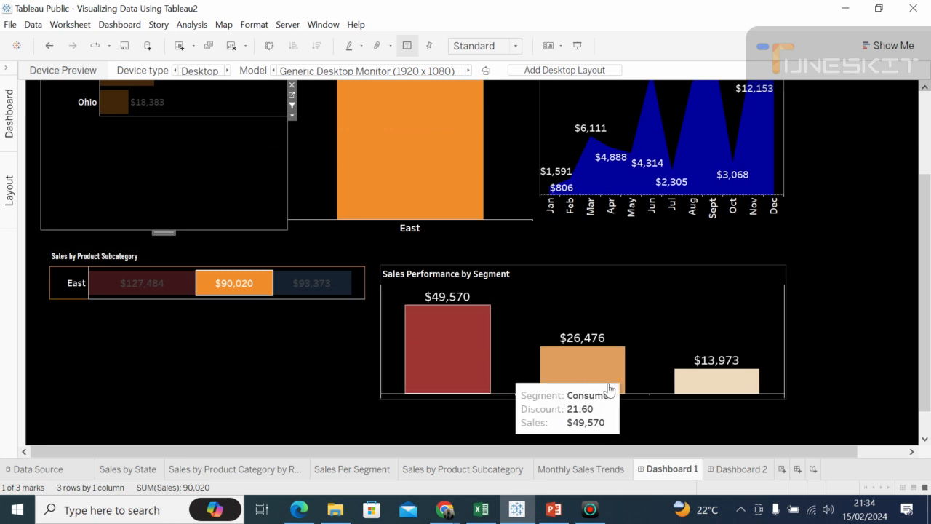
{"action": "left_click", "coordinate": [587, 375]}
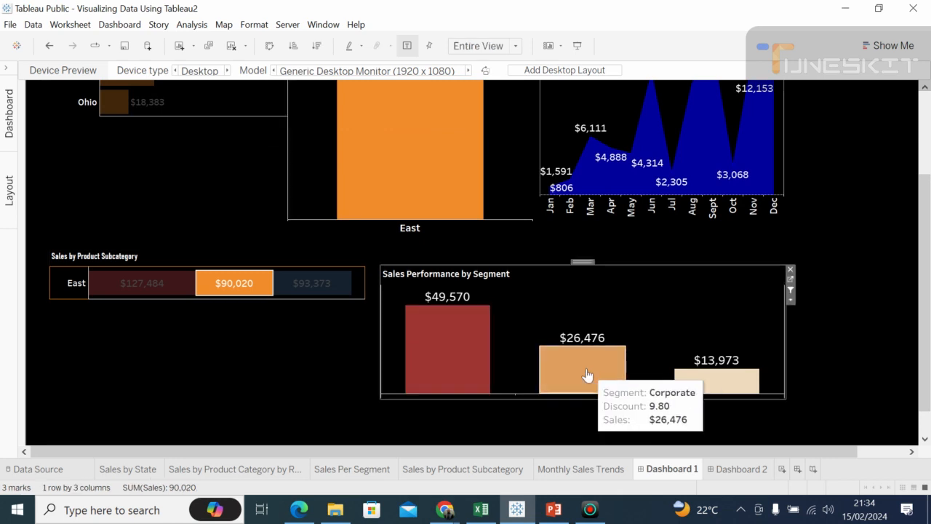
{"action": "left_click", "coordinate": [587, 374]}
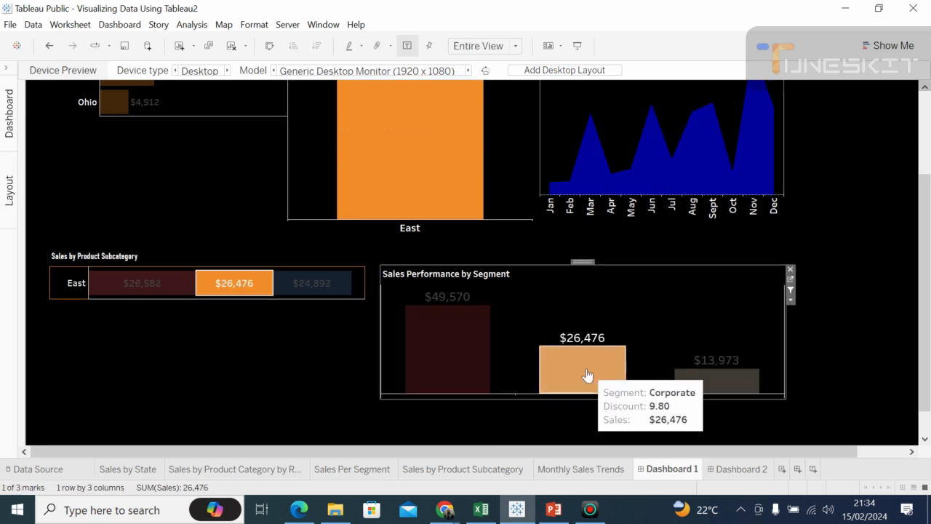
{"action": "left_click", "coordinate": [723, 379]}
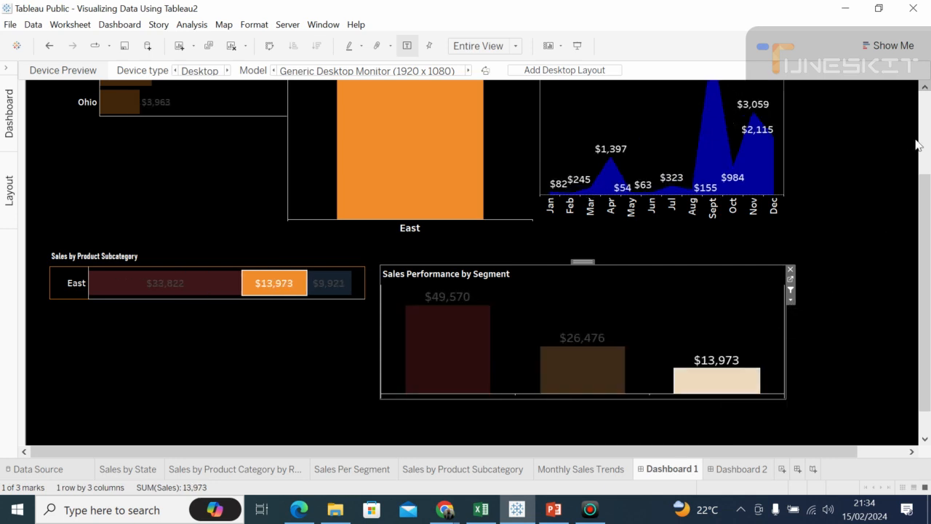
{"action": "left_click", "coordinate": [927, 116]}
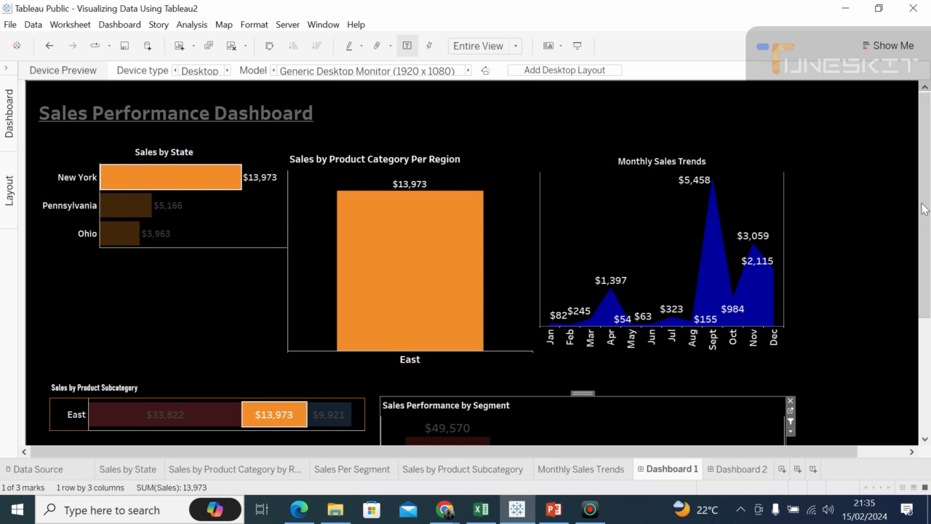
Step: Switch the Sales Performance by Segment filter back to Corporate, and then test it with Consumer
{"action": "left_click_drag", "start_coordinate": [926, 199], "coordinate": [927, 274]}
{"action": "mouse_move", "coordinate": [613, 375]}
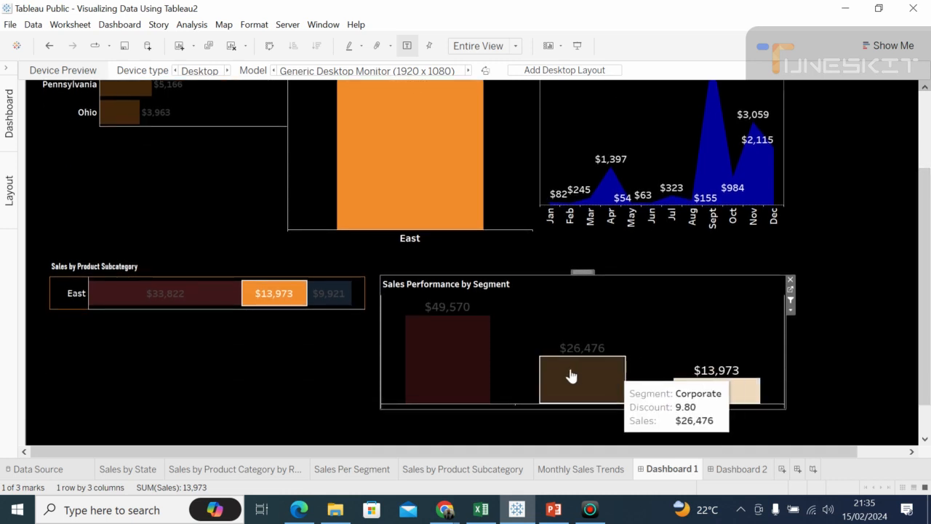
{"action": "left_click", "coordinate": [571, 374]}
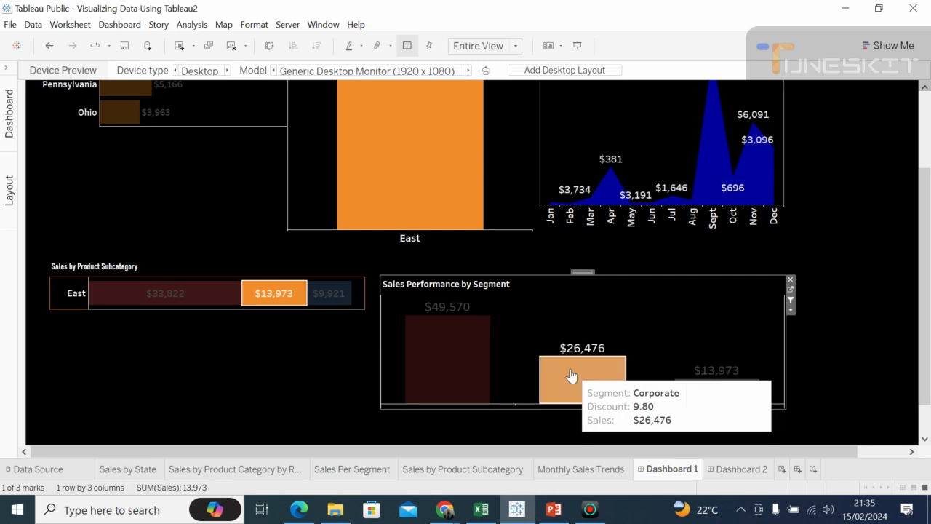
{"action": "key", "text": "Escape"}
{"action": "left_click", "coordinate": [480, 357]}
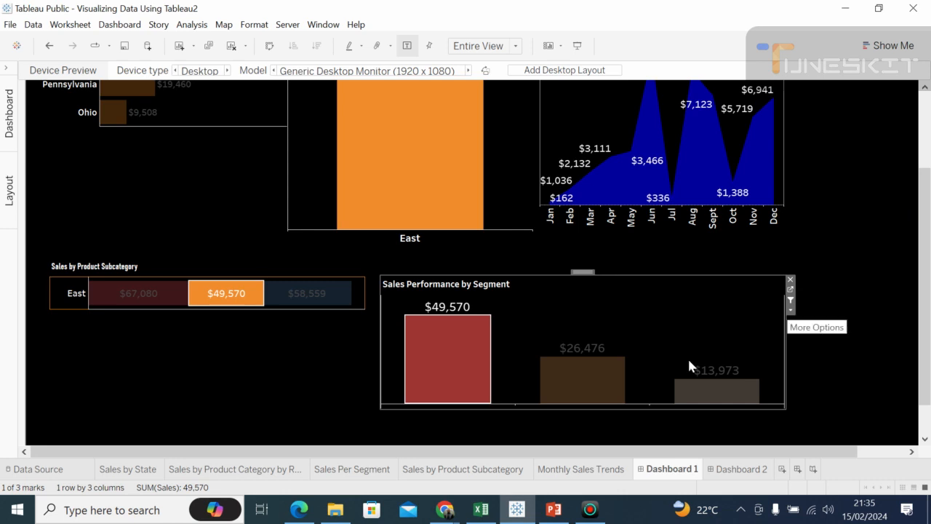
Step: Filter the dashboard by the Corporate bar and the smallest segment's bar together, and review the other charts
{"action": "mouse_move", "coordinate": [595, 378]}
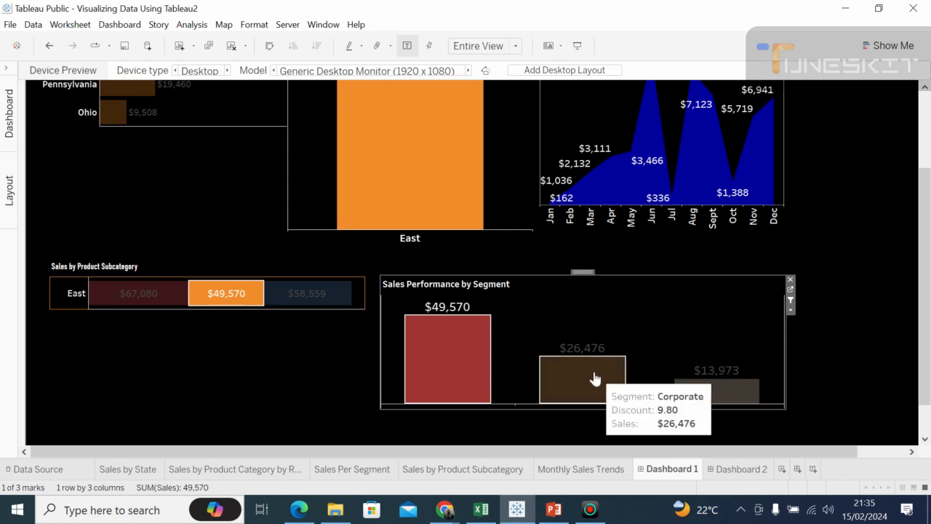
{"action": "left_click", "coordinate": [480, 366], "text": "ctrl"}
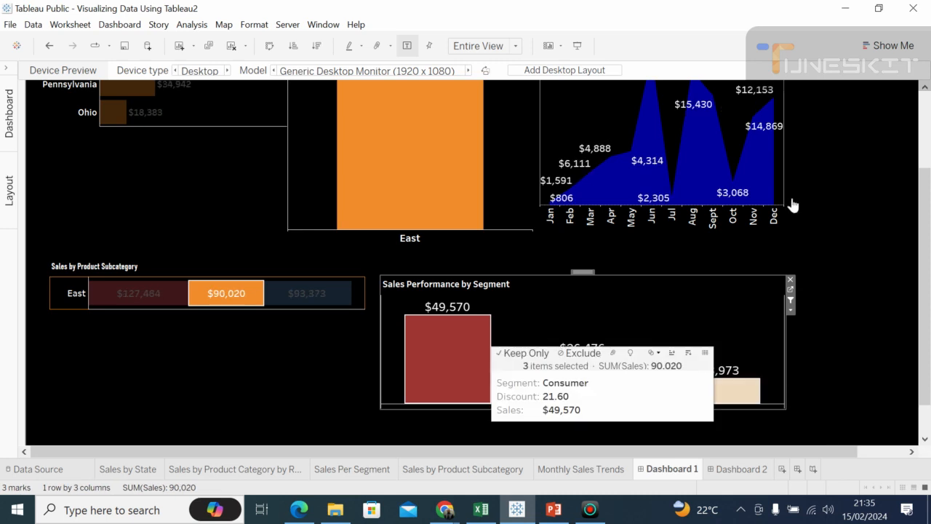
{"action": "left_click", "coordinate": [927, 122]}
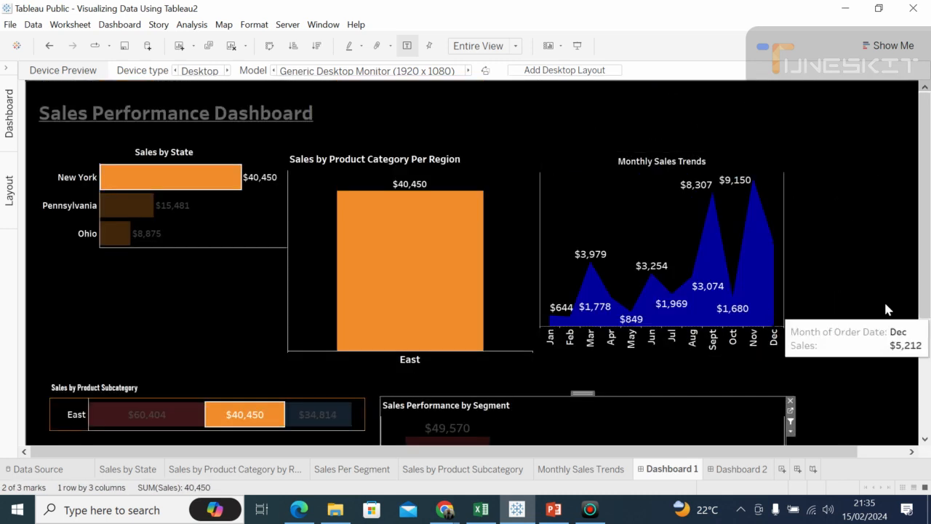
{"action": "left_click_drag", "start_coordinate": [920, 309], "coordinate": [923, 435]}
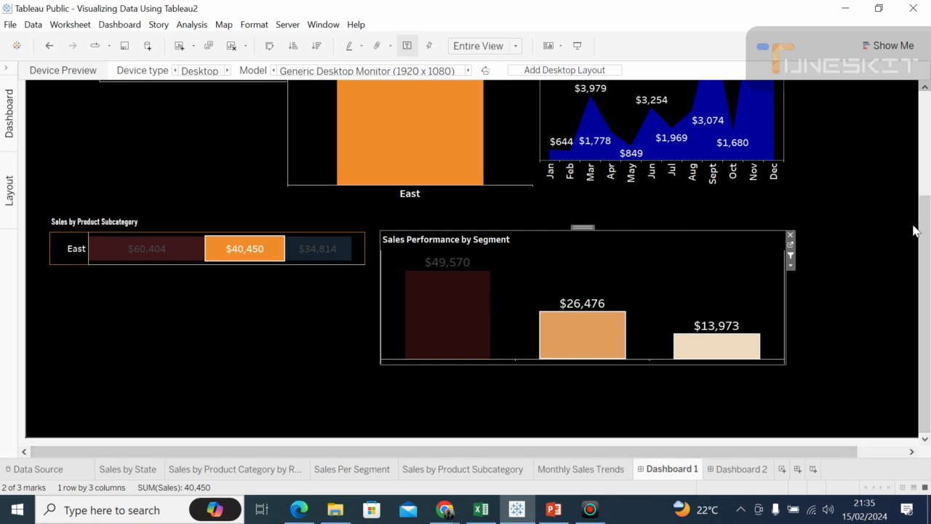
{"action": "left_click_drag", "start_coordinate": [925, 219], "coordinate": [928, 104]}
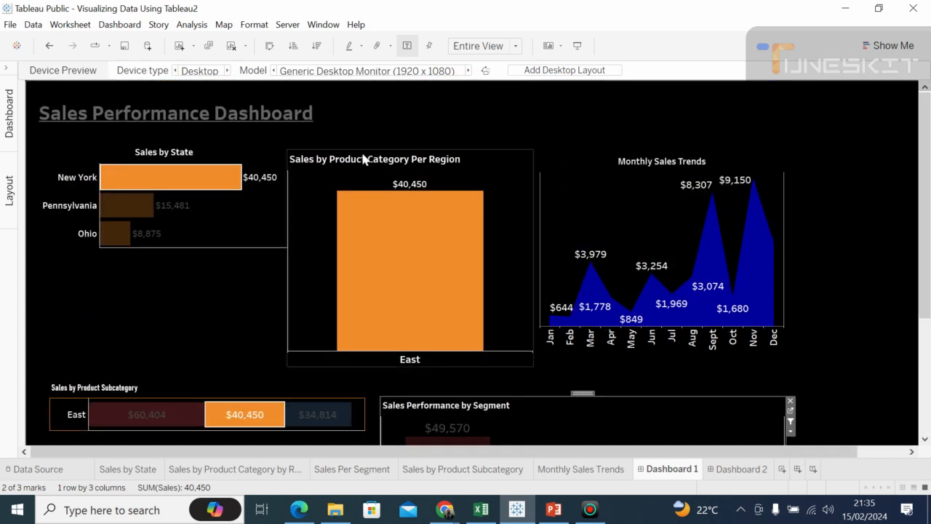
Step: Filter the dashboard by Ohio from Sales by State, and toggle the chart's use as a filter off and back on
{"action": "left_click", "coordinate": [104, 242]}
{"action": "left_click", "coordinate": [104, 242]}
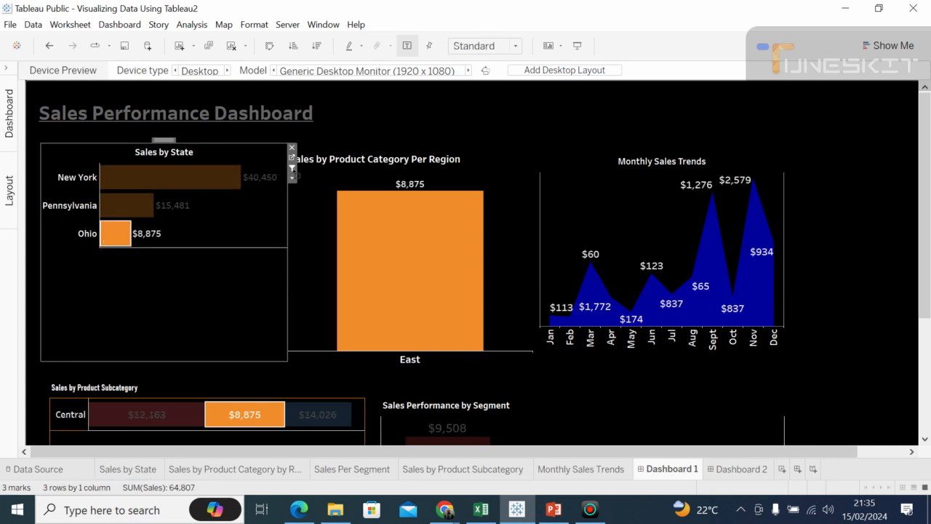
{"action": "left_click", "coordinate": [293, 168]}
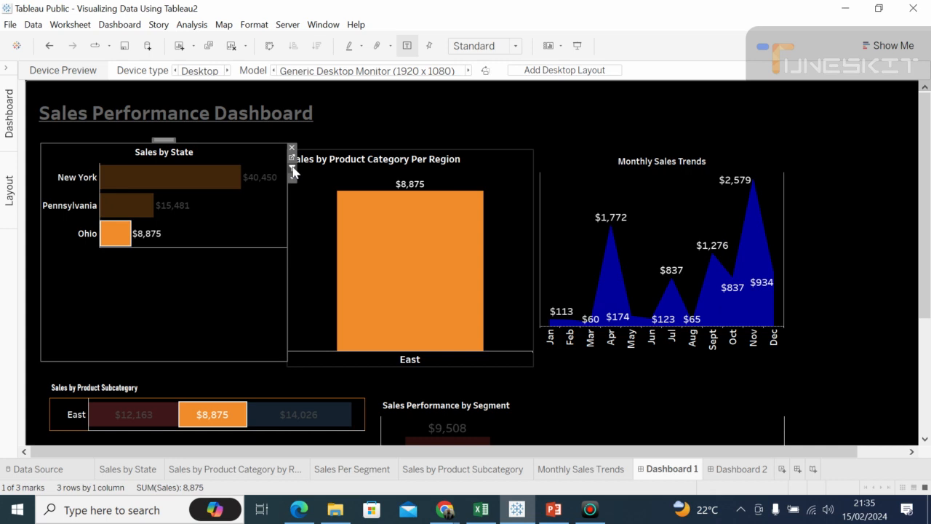
{"action": "left_click", "coordinate": [293, 170]}
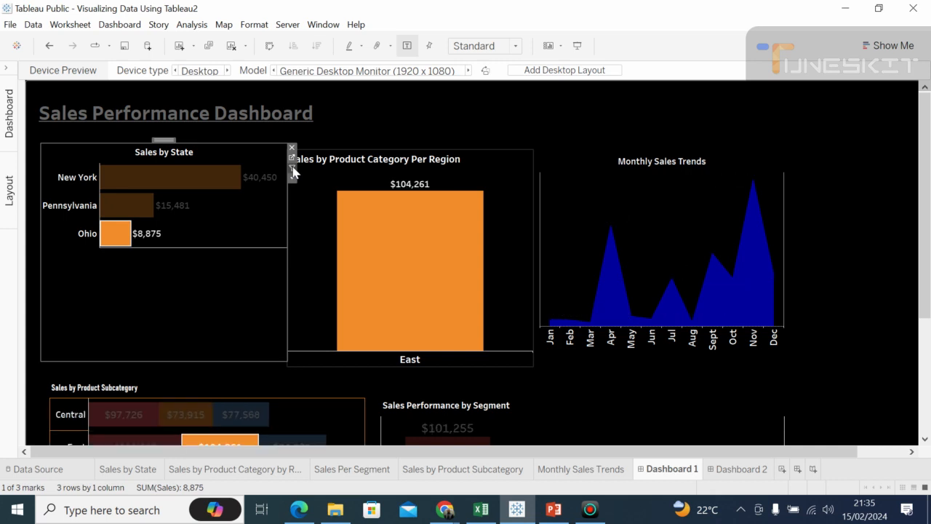
{"action": "left_click", "coordinate": [293, 169]}
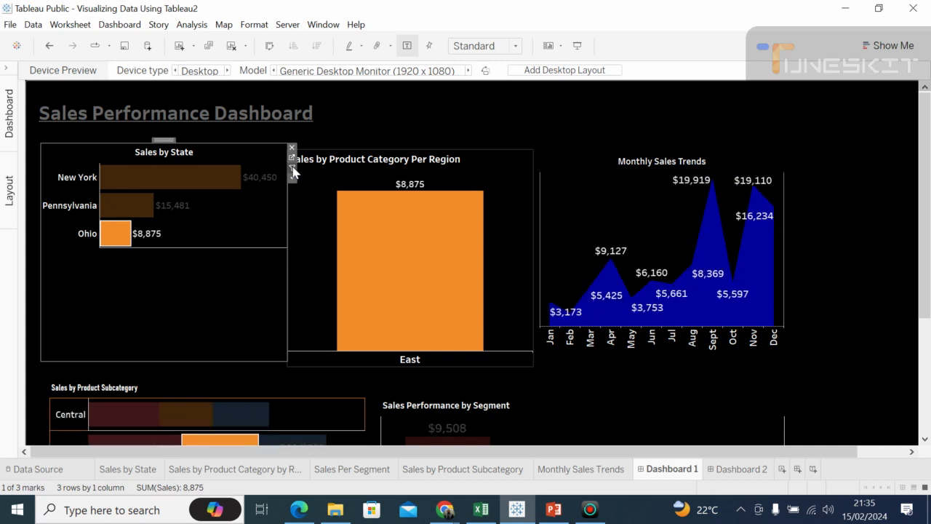
{"action": "left_click", "coordinate": [292, 169]}
{"action": "left_click", "coordinate": [293, 169]}
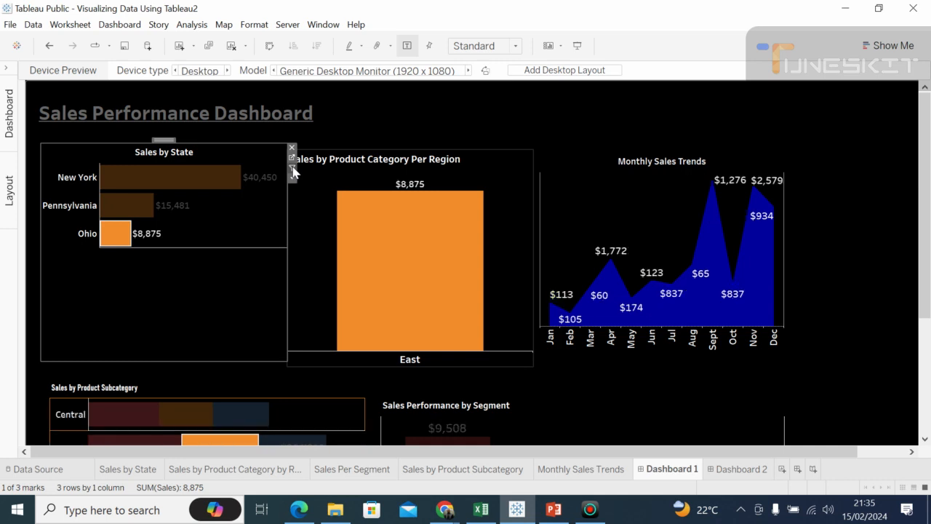
{"action": "left_click", "coordinate": [481, 126]}
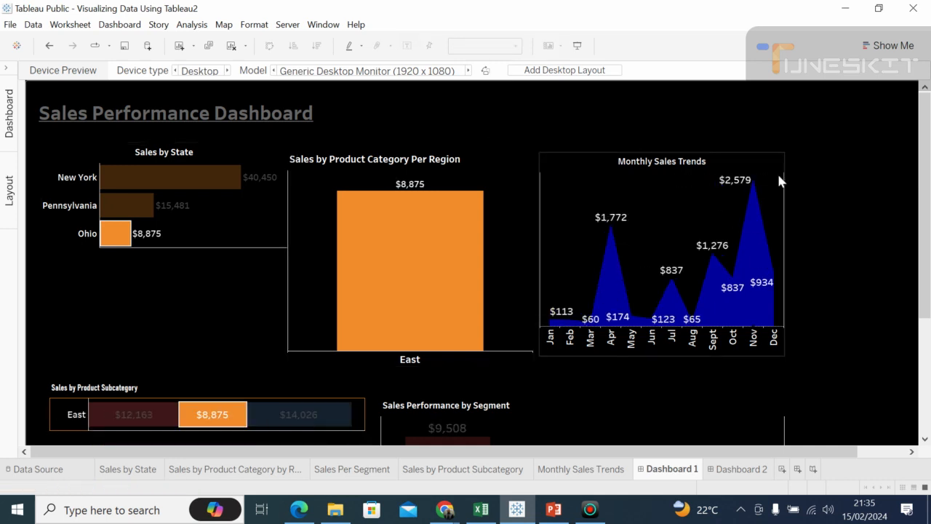
{"action": "left_click", "coordinate": [729, 202]}
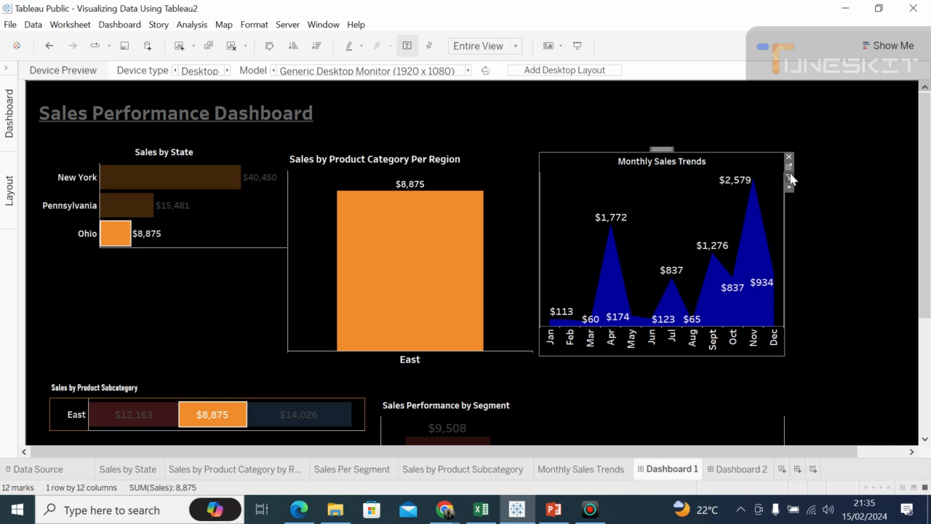
{"action": "left_click", "coordinate": [835, 221]}
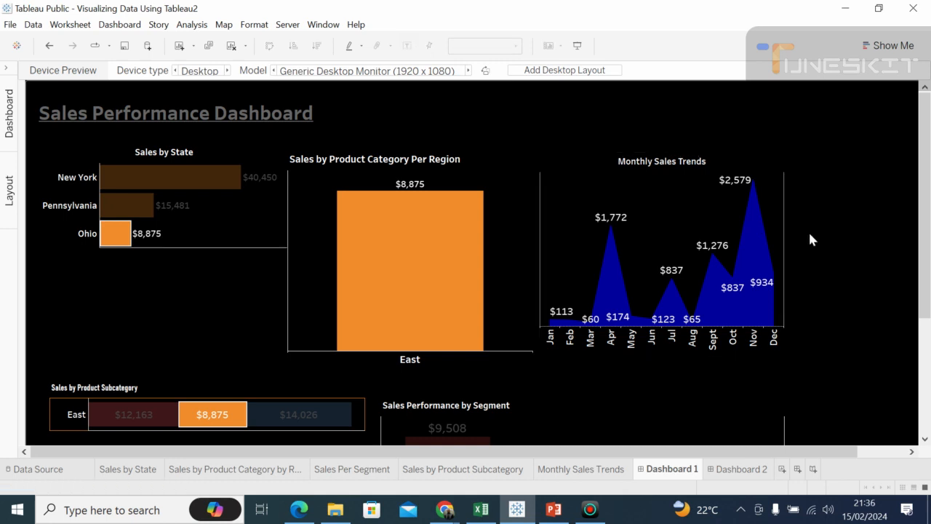
{"action": "left_click", "coordinate": [718, 213]}
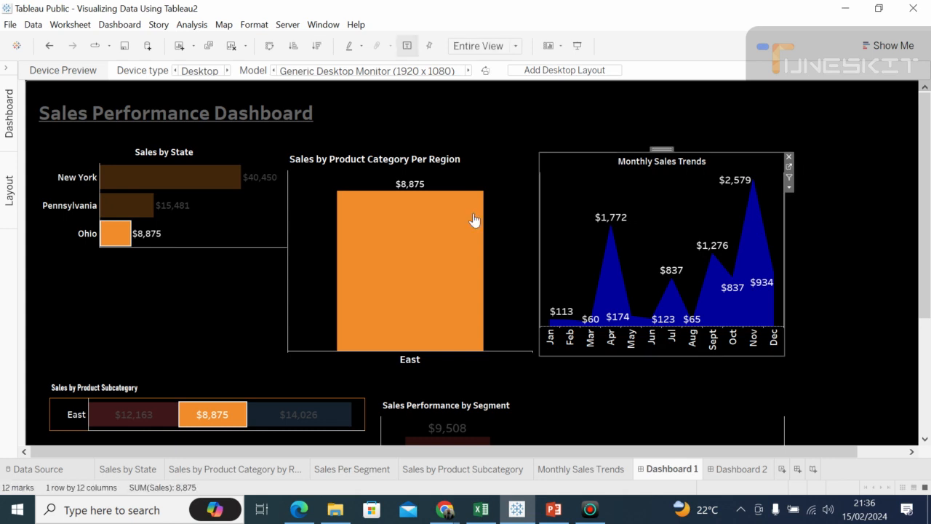
Step: Stop using the Sales by State chart as a filter, and open the chart's additional options
{"action": "left_click", "coordinate": [227, 206]}
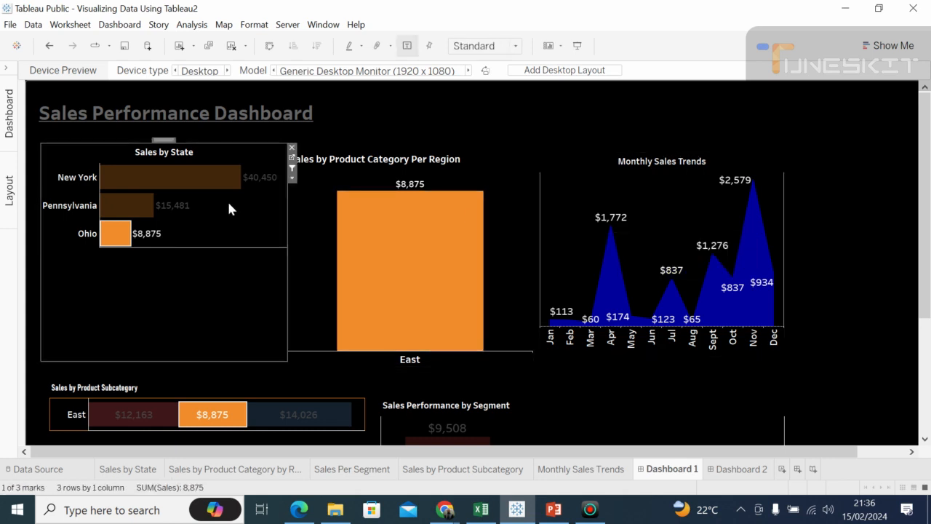
{"action": "left_click", "coordinate": [293, 170]}
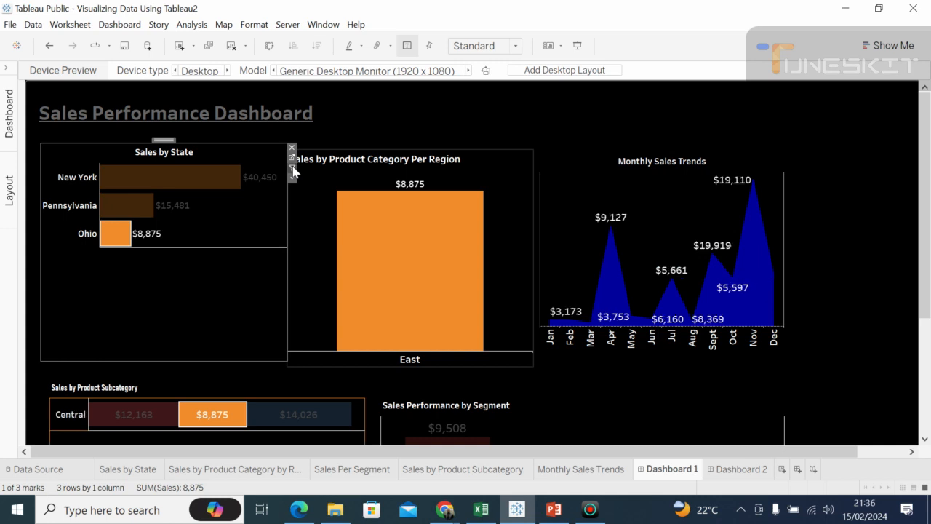
{"action": "left_click", "coordinate": [293, 170]}
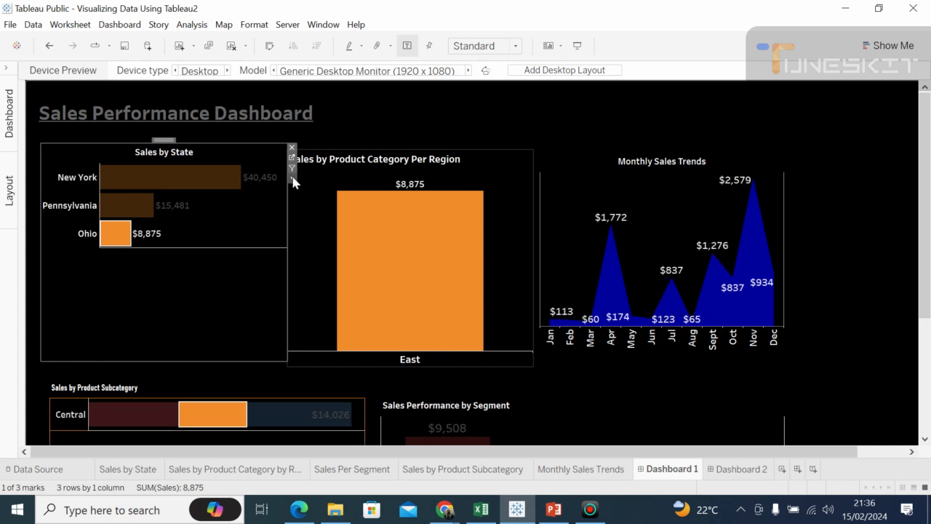
{"action": "left_click", "coordinate": [292, 179]}
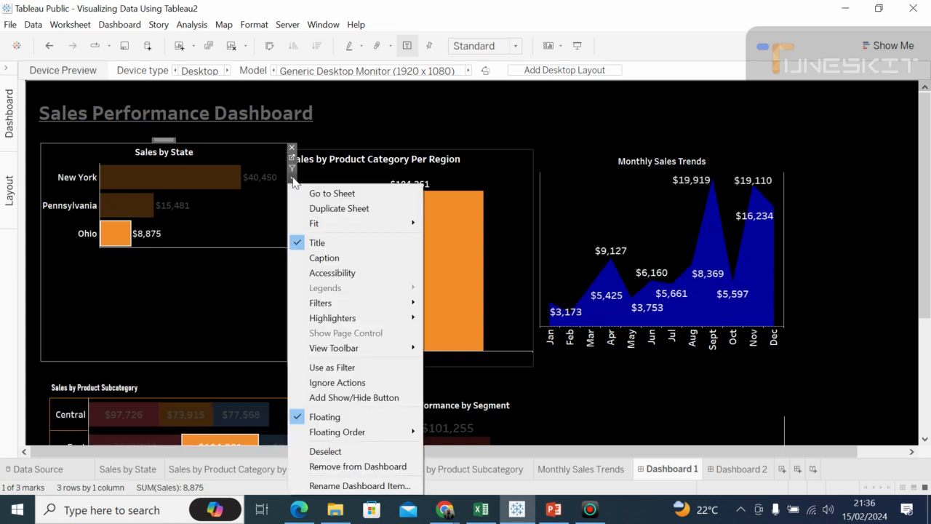
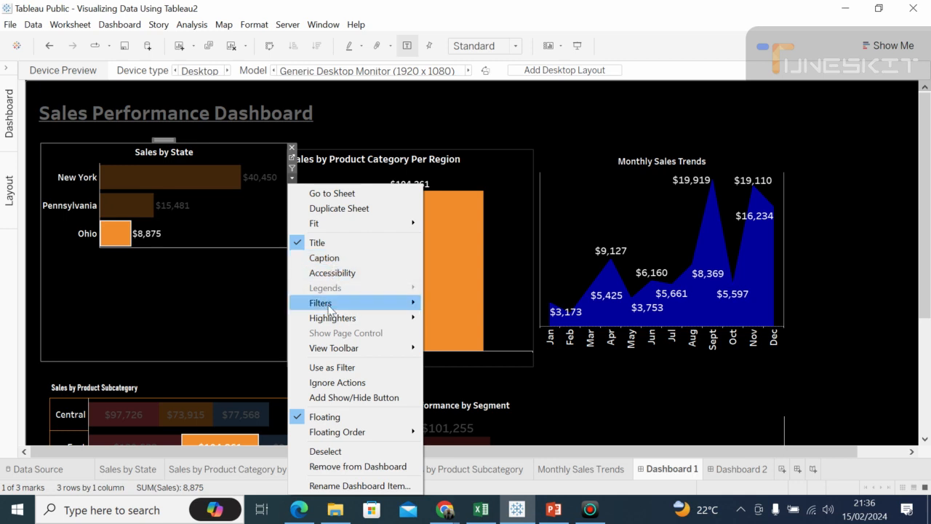
Step: Disable automatic filter updates for the Sales by State chart, and enable them again
{"action": "mouse_move", "coordinate": [329, 308]}
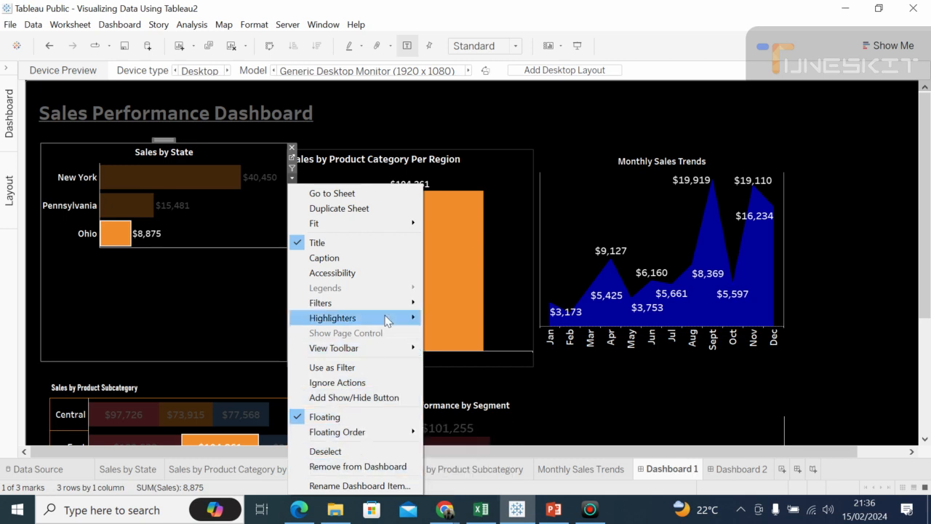
{"action": "mouse_move", "coordinate": [363, 304]}
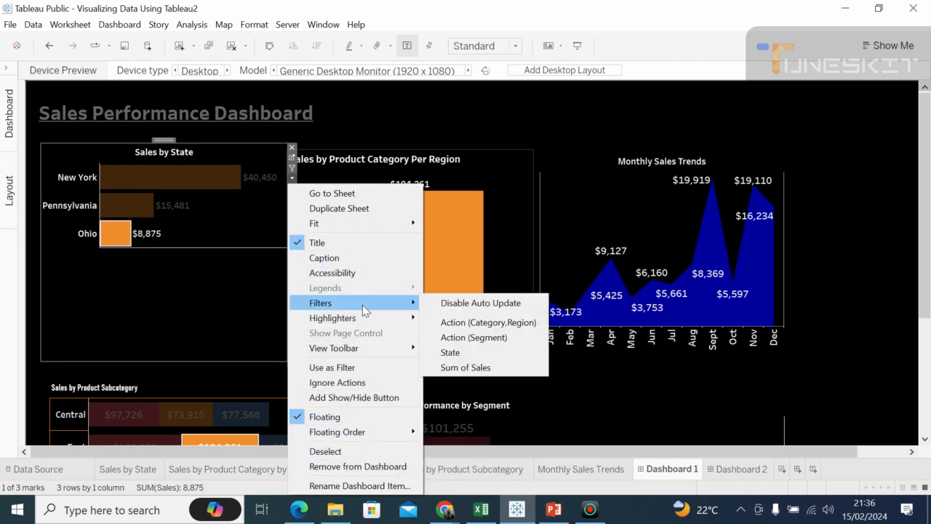
{"action": "left_click", "coordinate": [466, 303]}
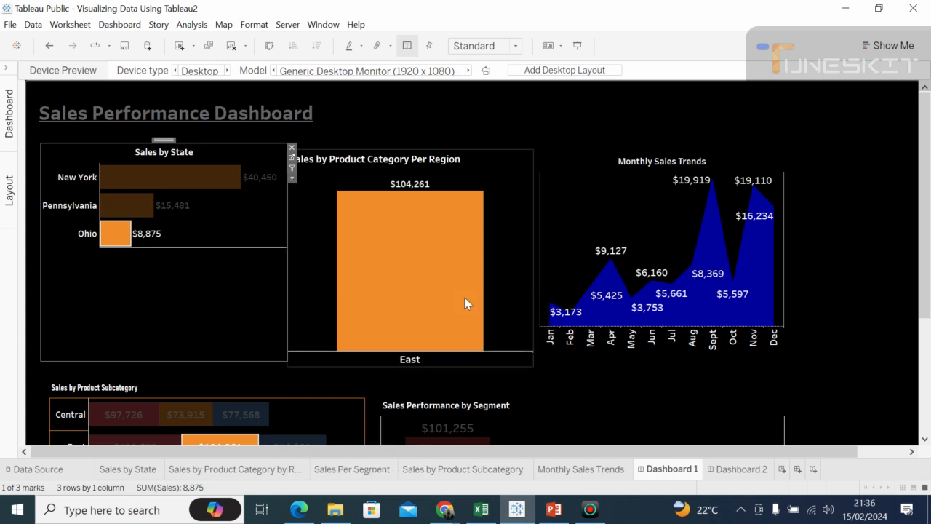
{"action": "left_click", "coordinate": [292, 178]}
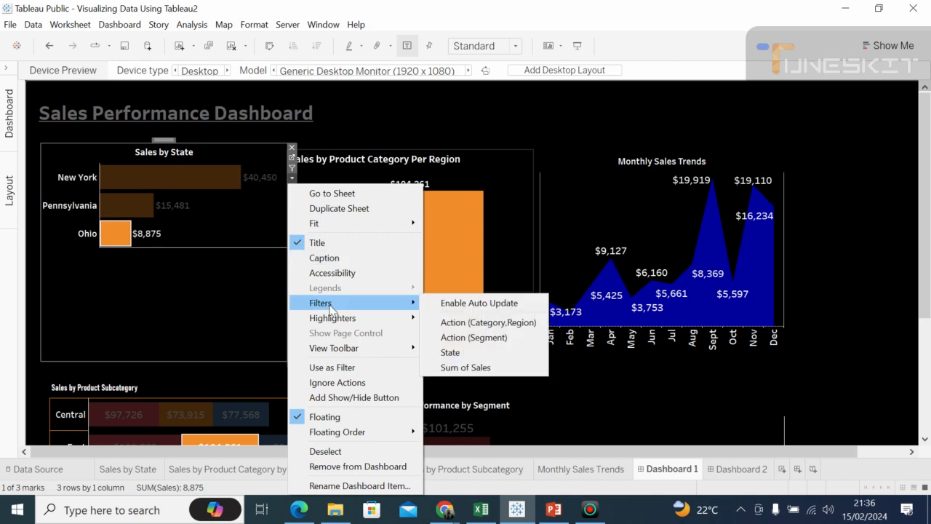
{"action": "left_click", "coordinate": [475, 306]}
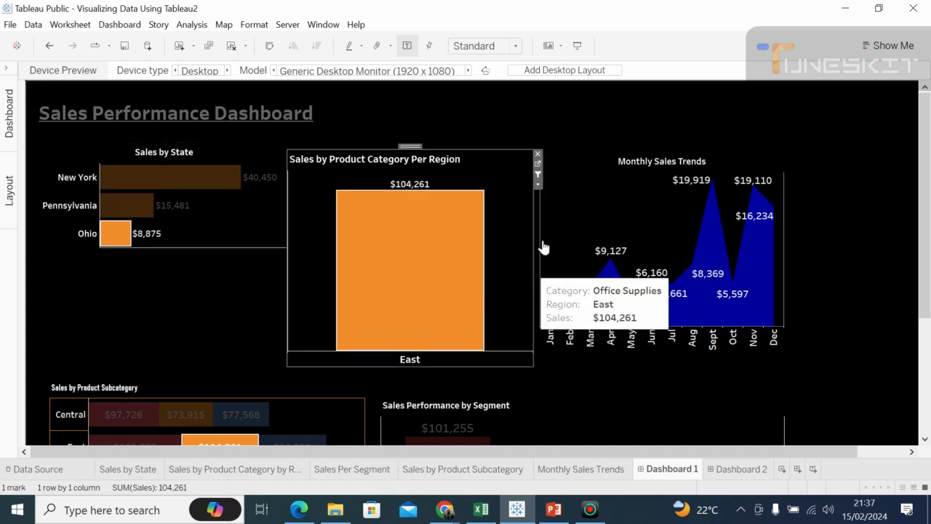
Step: Move the Monthly Sales Trends chart slightly up and left, closer to the Sales by Product Category Per Region chart
{"action": "left_click", "coordinate": [618, 211]}
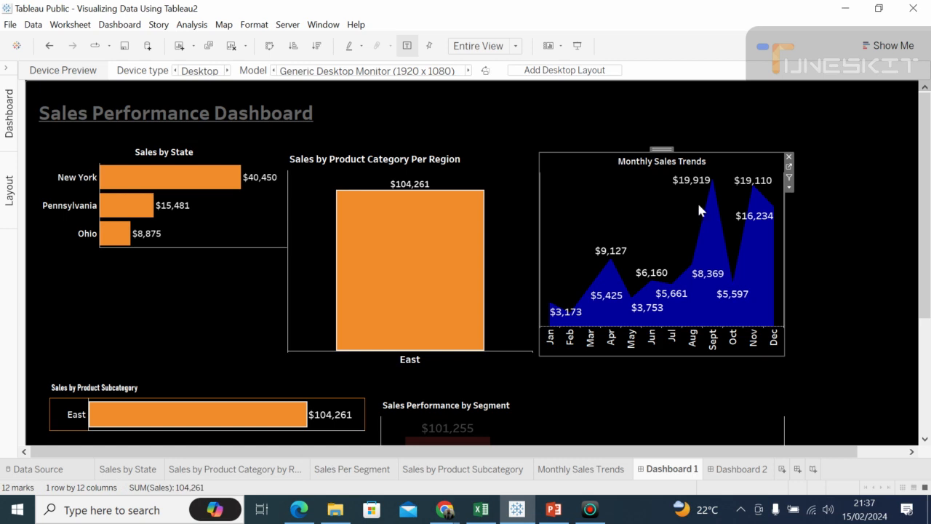
{"action": "left_click_drag", "start_coordinate": [928, 226], "coordinate": [915, 170]}
{"action": "left_click_drag", "start_coordinate": [661, 149], "coordinate": [657, 147]}
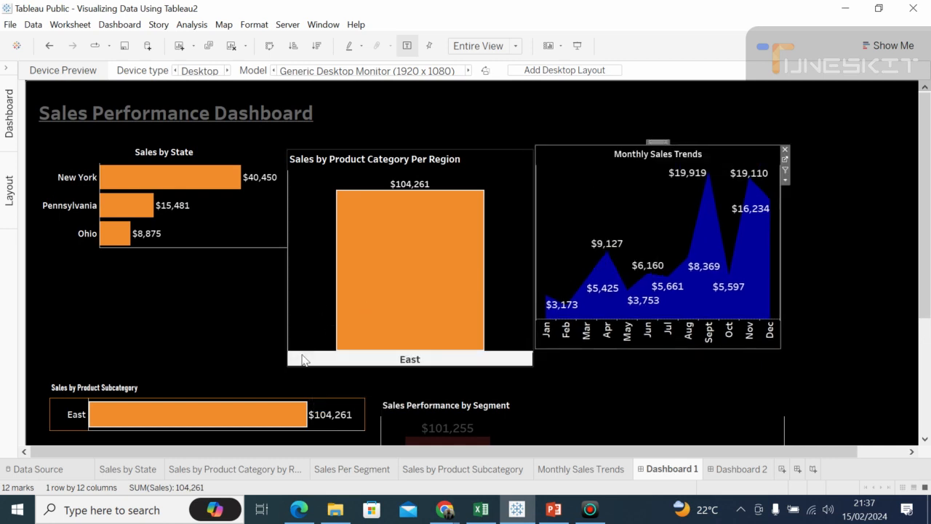
Step: Resize the Sales by Product Category Per Region chart so its upper and lower edges roughly align with the Monthly Sales Trends chart
{"action": "left_click", "coordinate": [303, 358]}
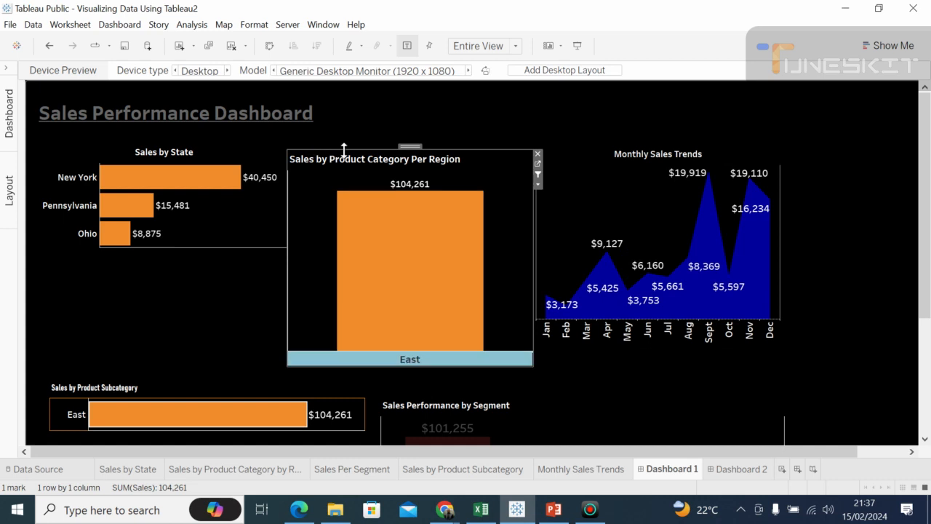
{"action": "left_click_drag", "start_coordinate": [417, 145], "coordinate": [417, 142]}
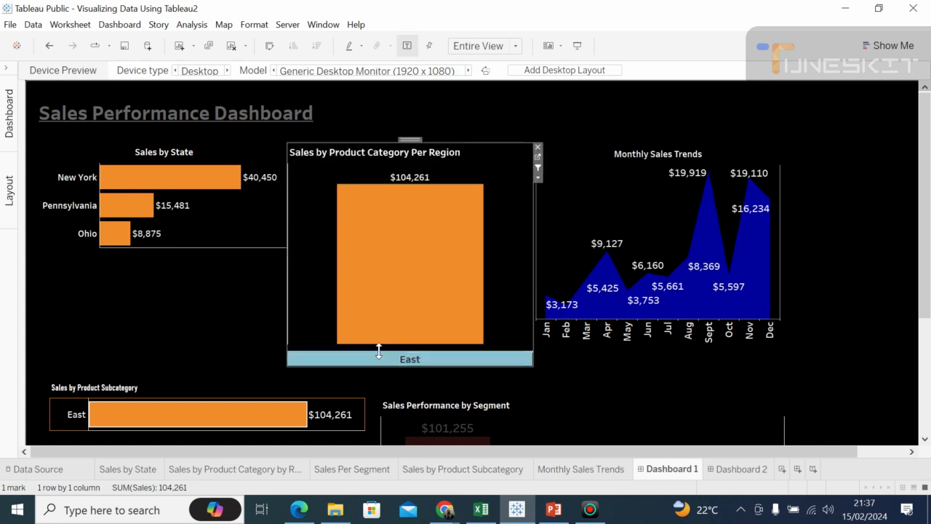
{"action": "left_click_drag", "start_coordinate": [364, 365], "coordinate": [362, 350]}
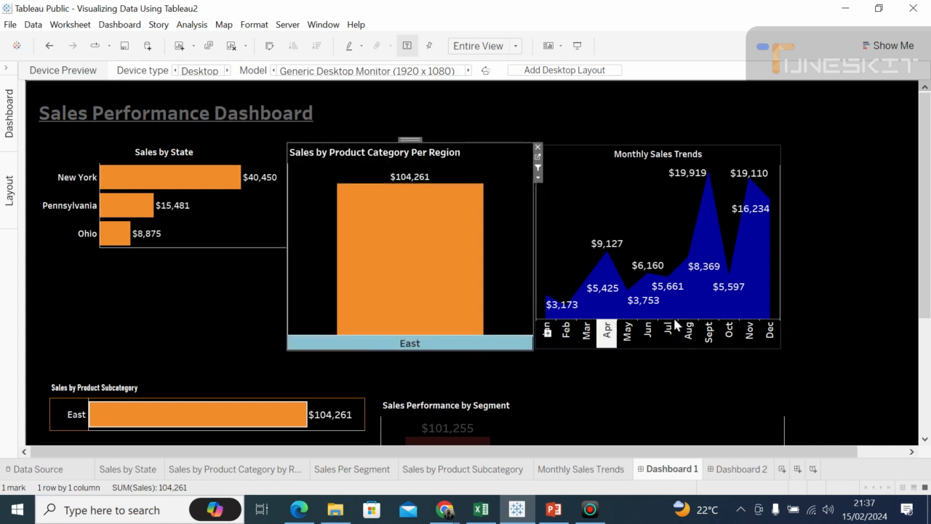
{"action": "left_click", "coordinate": [824, 269]}
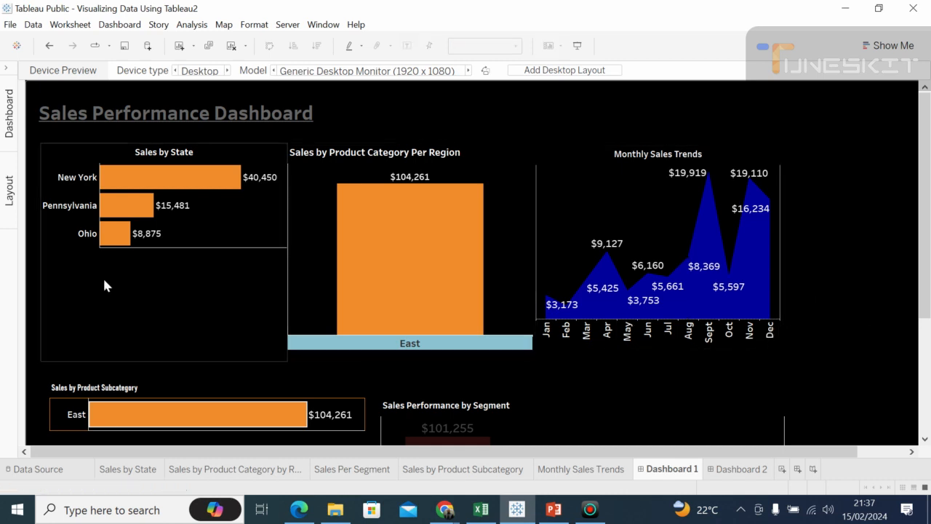
{"action": "left_click", "coordinate": [181, 286]}
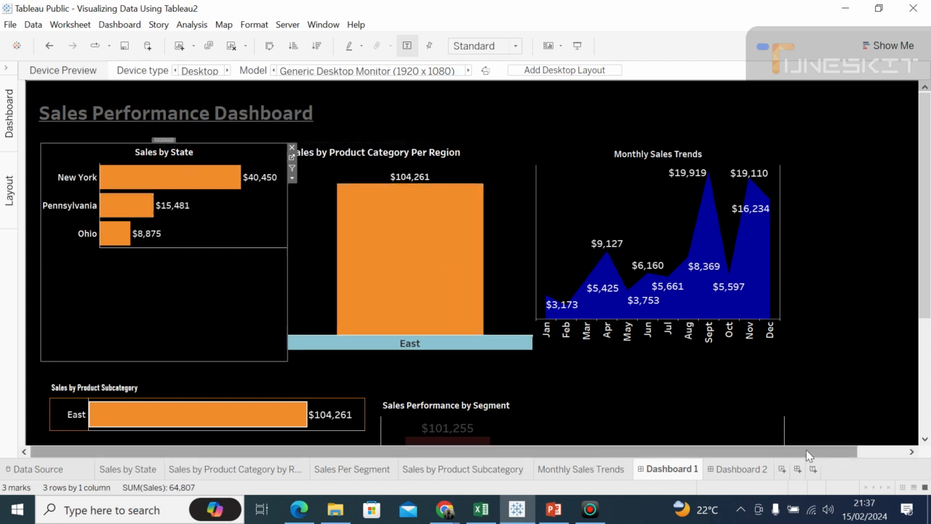
Step: Look over the dashboard's width, check the Google Meet call in Chrome, and return to the Tableau dashboard
{"action": "left_click_drag", "start_coordinate": [806, 450], "coordinate": [785, 452]}
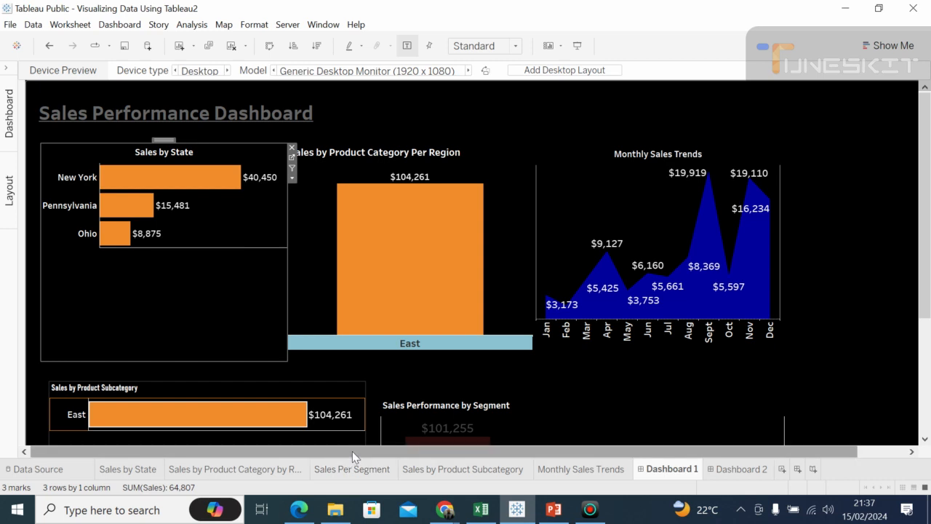
{"action": "left_click_drag", "start_coordinate": [362, 450], "coordinate": [387, 461]}
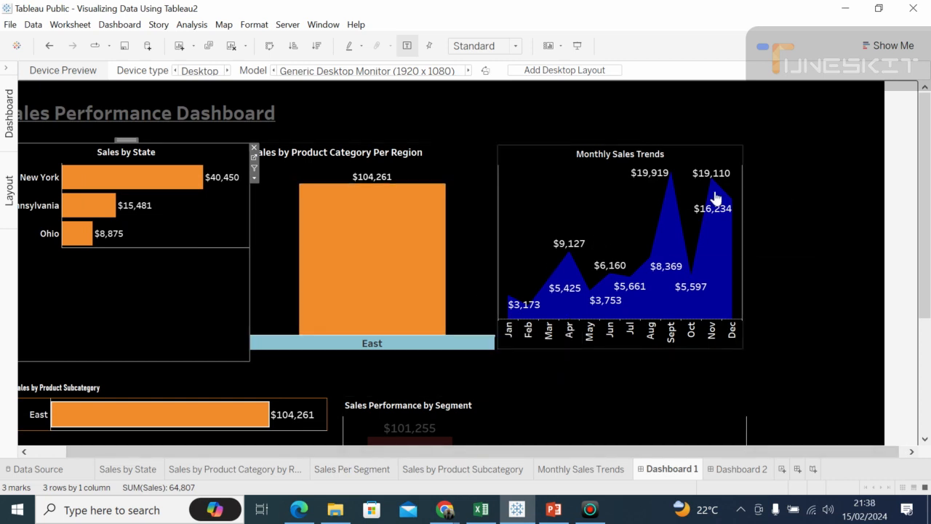
{"action": "left_click", "coordinate": [810, 182]}
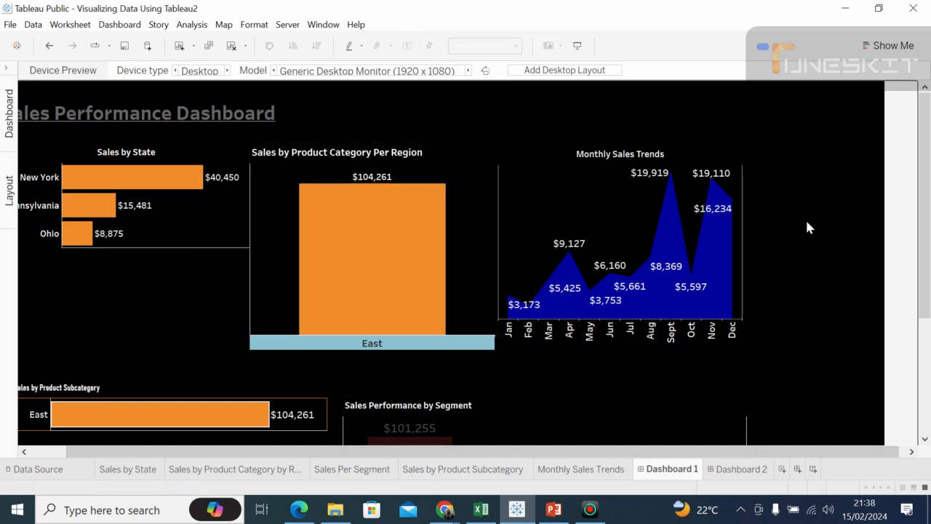
{"action": "left_click", "coordinate": [449, 509]}
{"action": "left_click", "coordinate": [429, 464]}
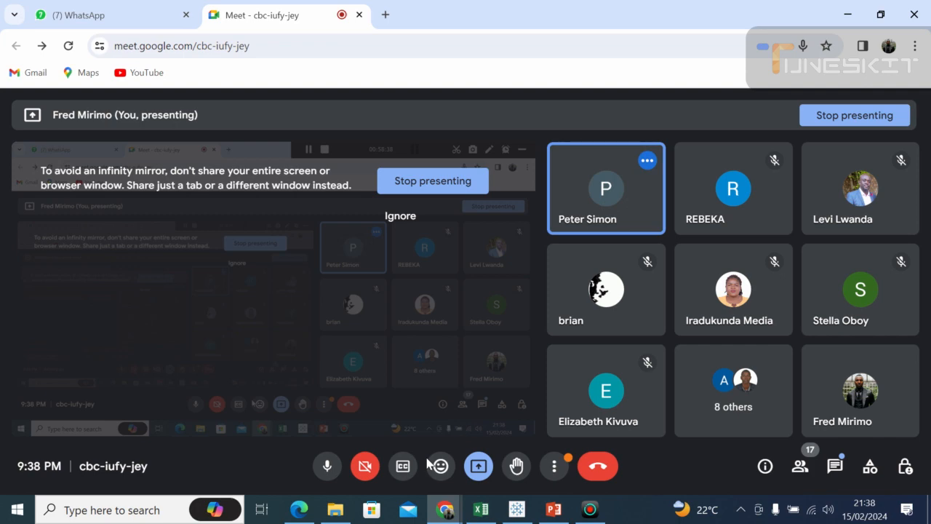
{"action": "left_click", "coordinate": [516, 510]}
{"action": "mouse_move", "coordinate": [387, 340]}
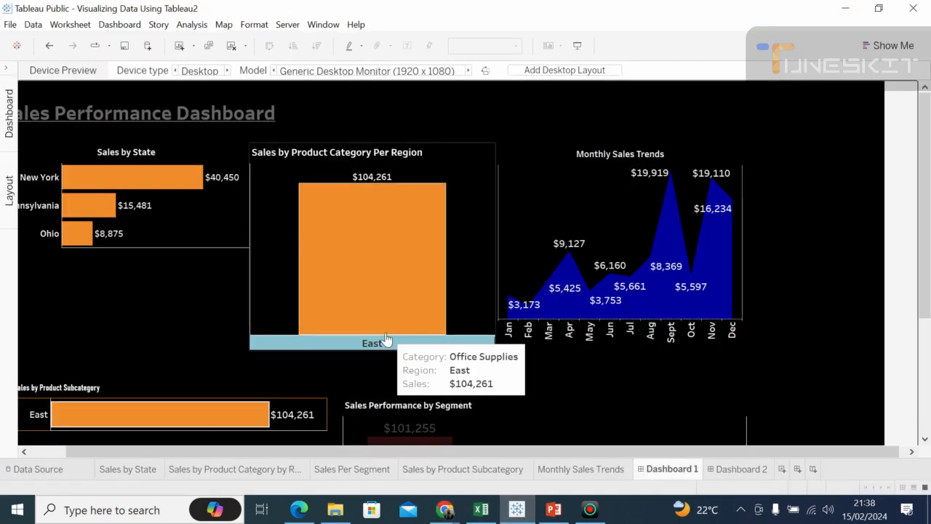
Step: Clear the Category and Region action filter on the Sales by State worksheet
{"action": "left_click", "coordinate": [123, 468]}
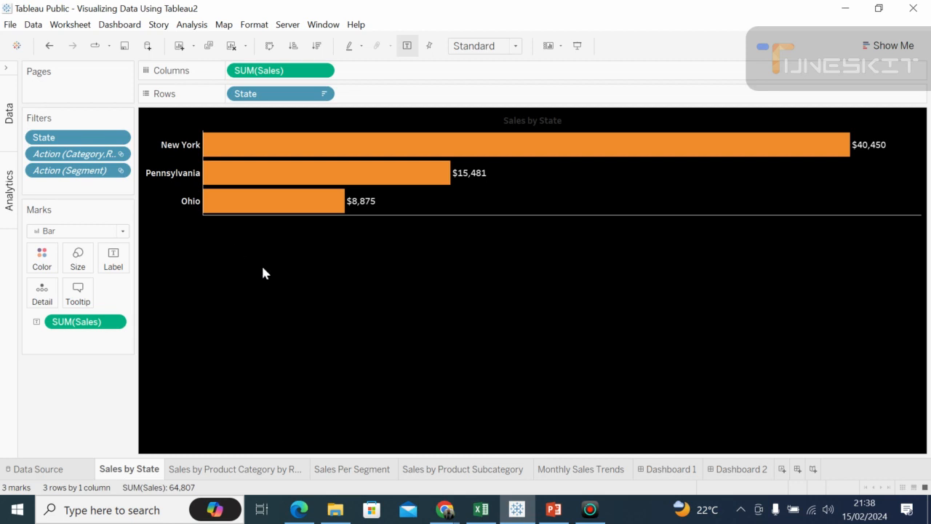
{"action": "left_click", "coordinate": [203, 468]}
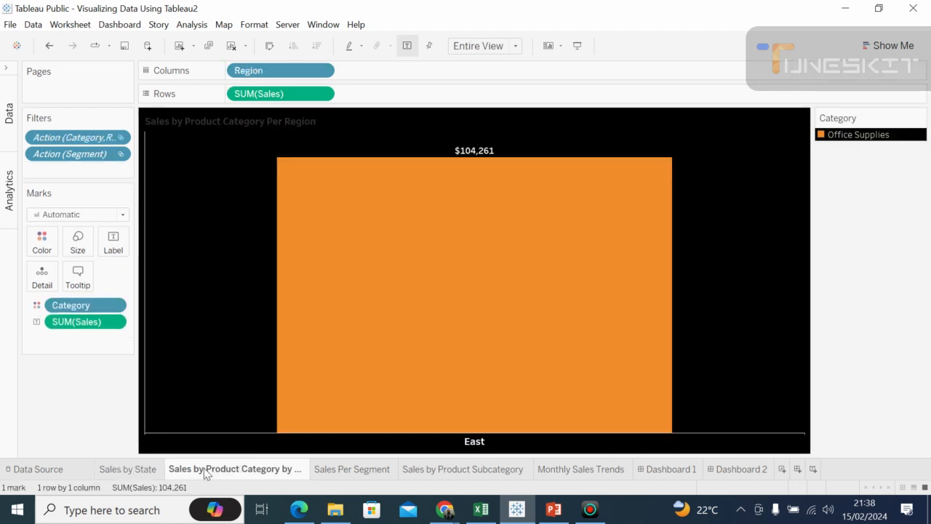
{"action": "left_click", "coordinate": [151, 468]}
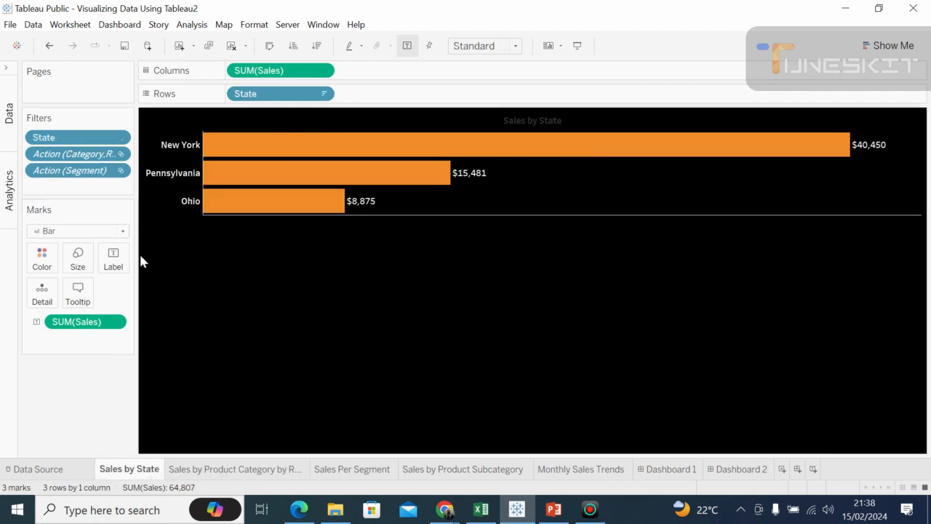
{"action": "left_click", "coordinate": [98, 155]}
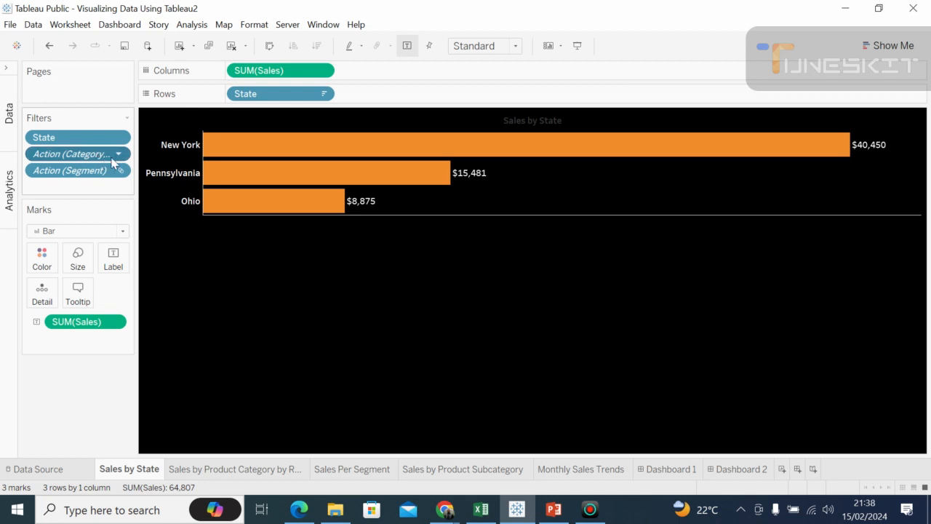
{"action": "left_click", "coordinate": [119, 154]}
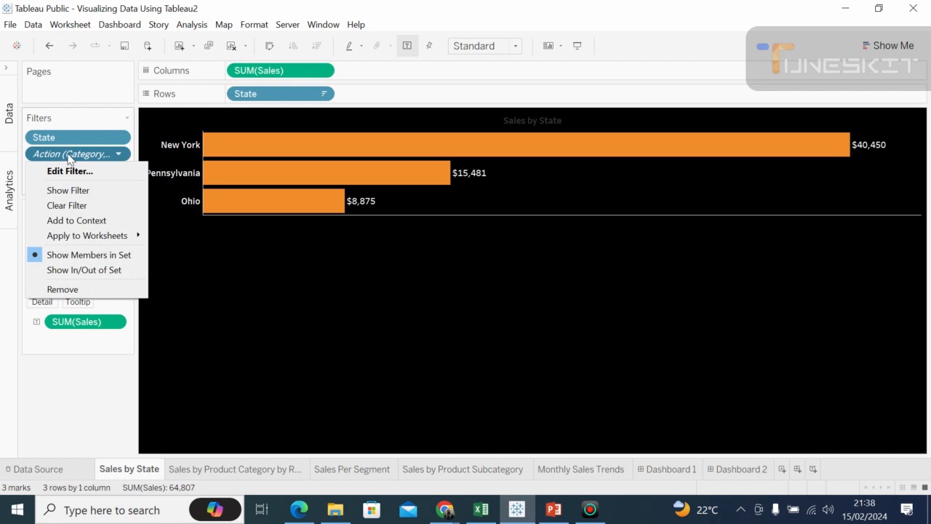
{"action": "left_click", "coordinate": [67, 205]}
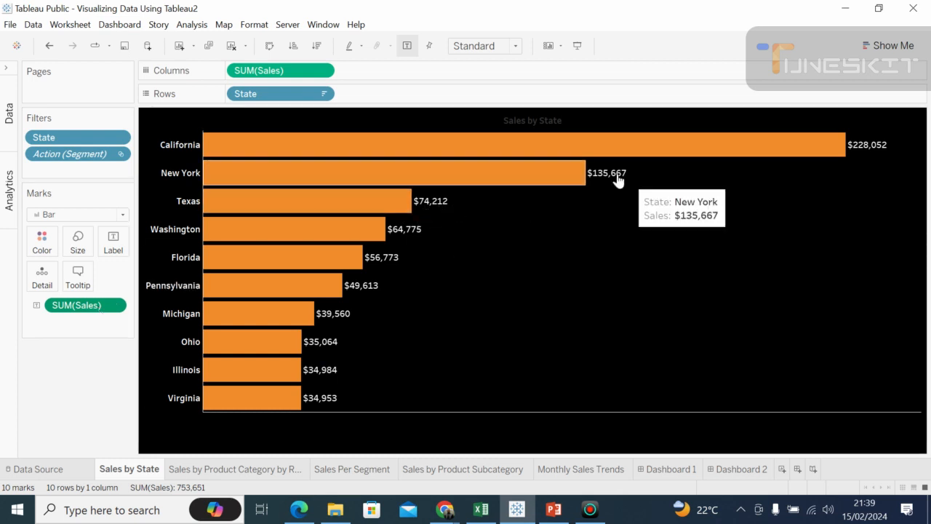
Step: Format the Sales by State labels as custom currency with the prefix "Ksh." instead of the dollar sign
{"action": "left_click", "coordinate": [114, 307]}
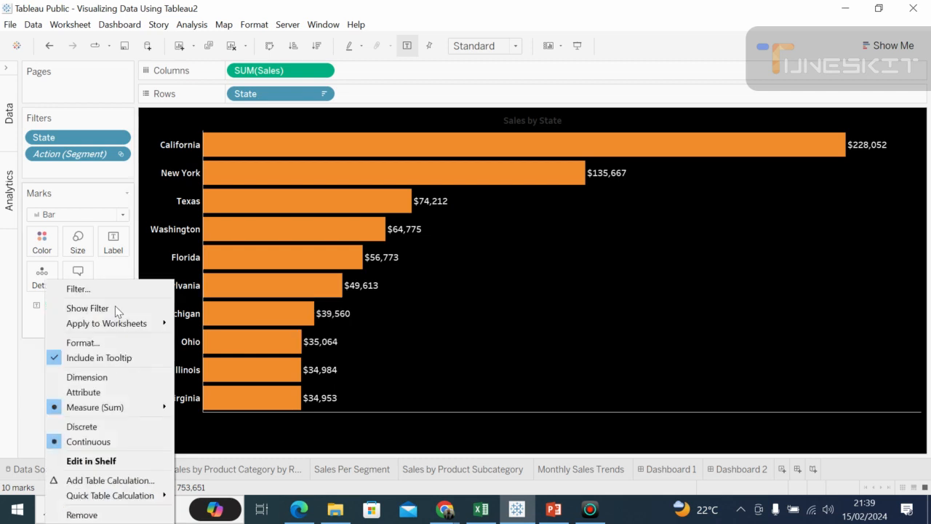
{"action": "left_click", "coordinate": [69, 343]}
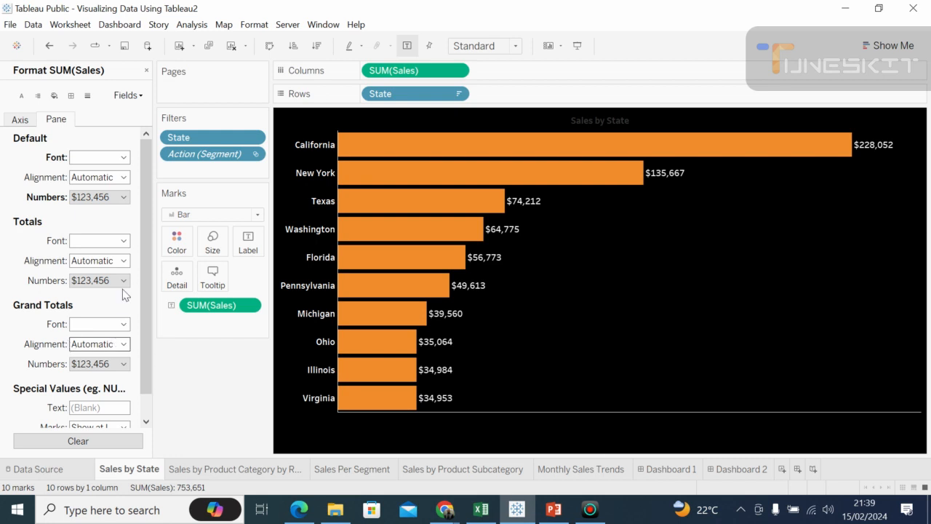
{"action": "left_click", "coordinate": [128, 202]}
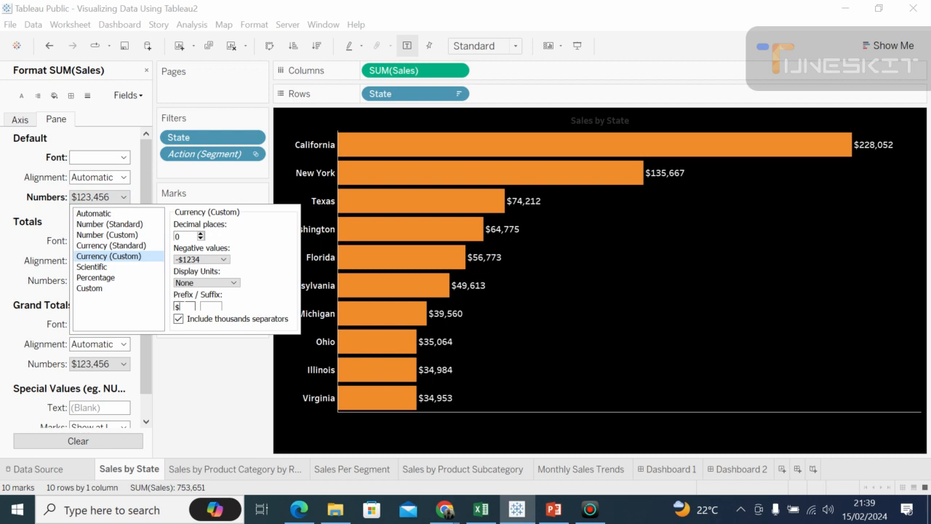
{"action": "key", "text": "BackSpace"}
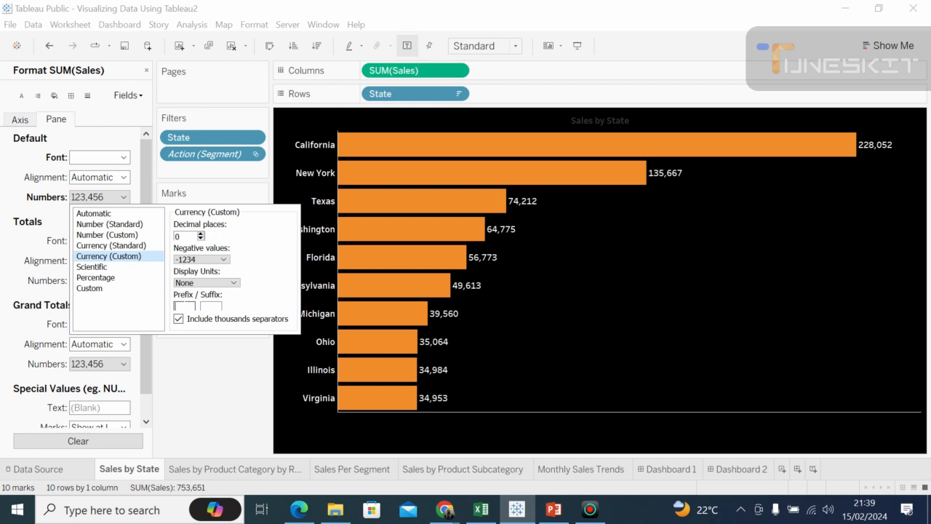
{"action": "type", "text": "K"}
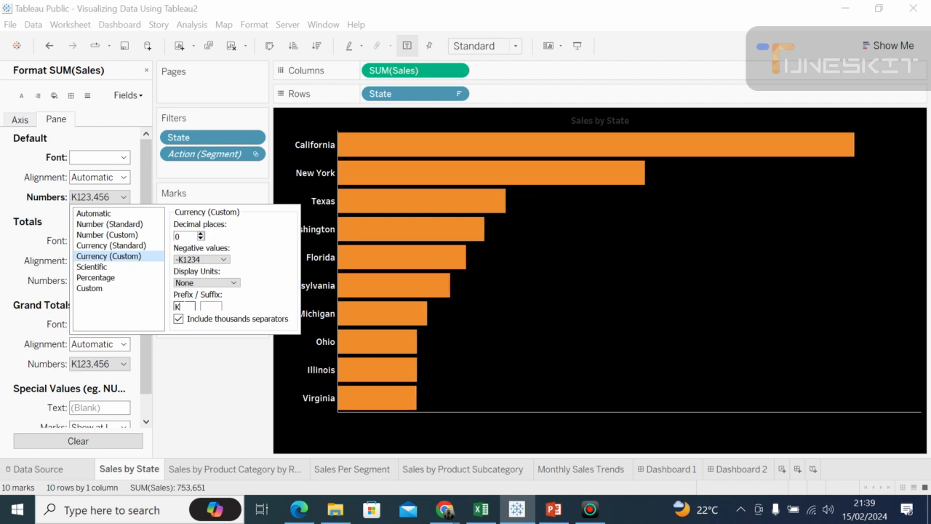
{"action": "type", "text": "s"}
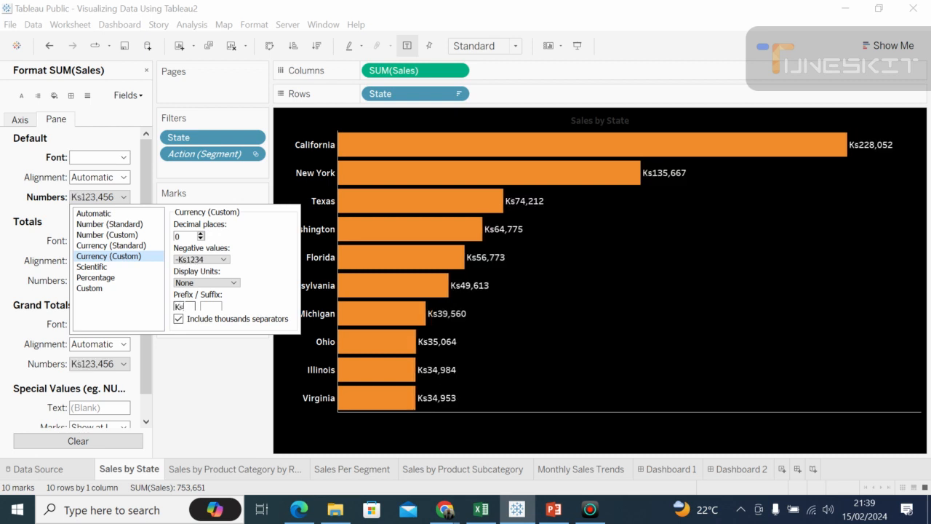
{"action": "type", "text": "h"}
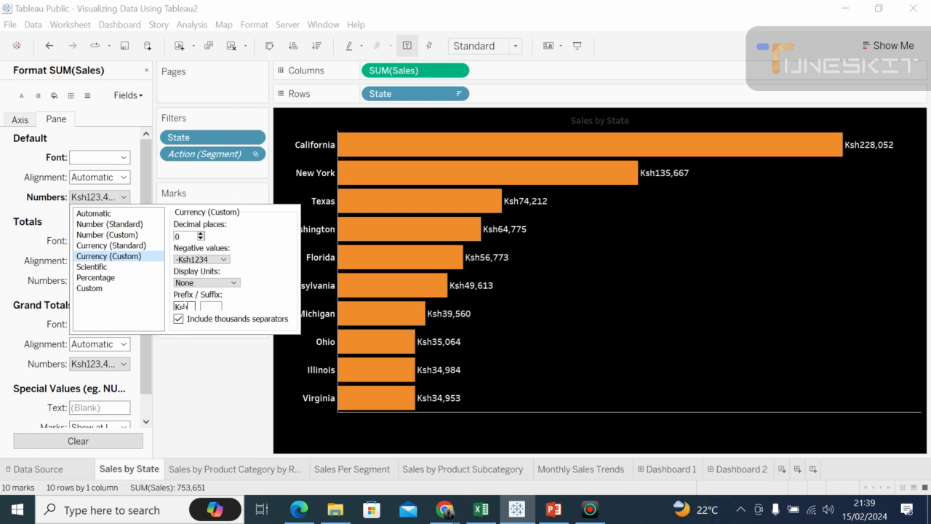
{"action": "type", "text": "."}
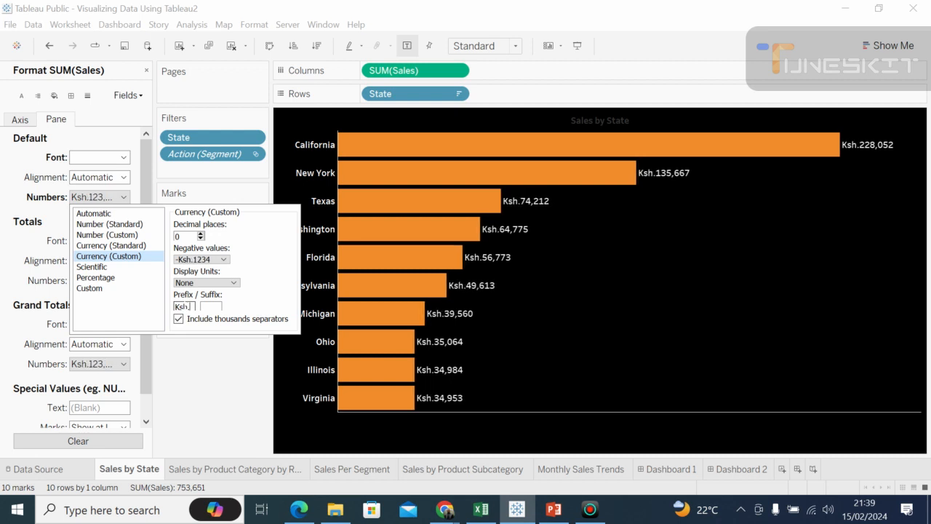
{"action": "left_click", "coordinate": [767, 307]}
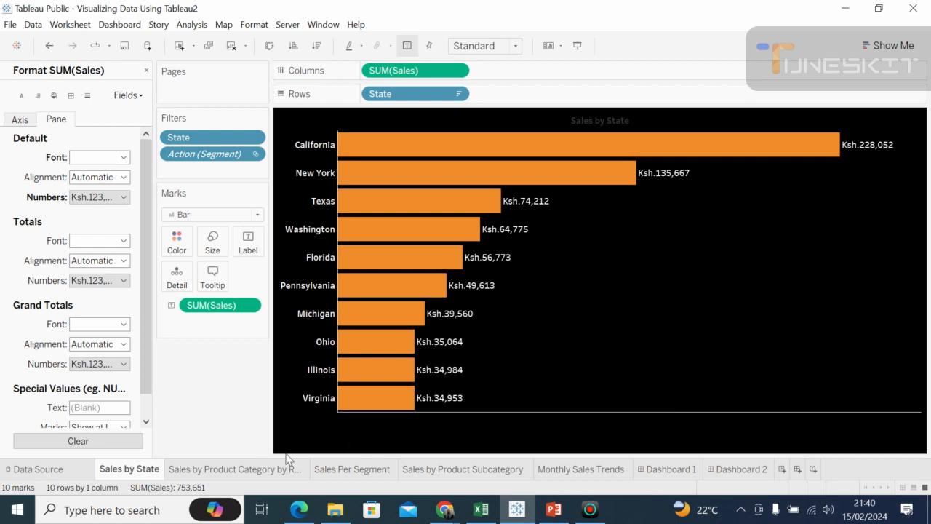
Step: Review the sales labels on the Product Category, Segment, Product Subcategory and Monthly Sales Trends worksheets
{"action": "left_click", "coordinate": [212, 470]}
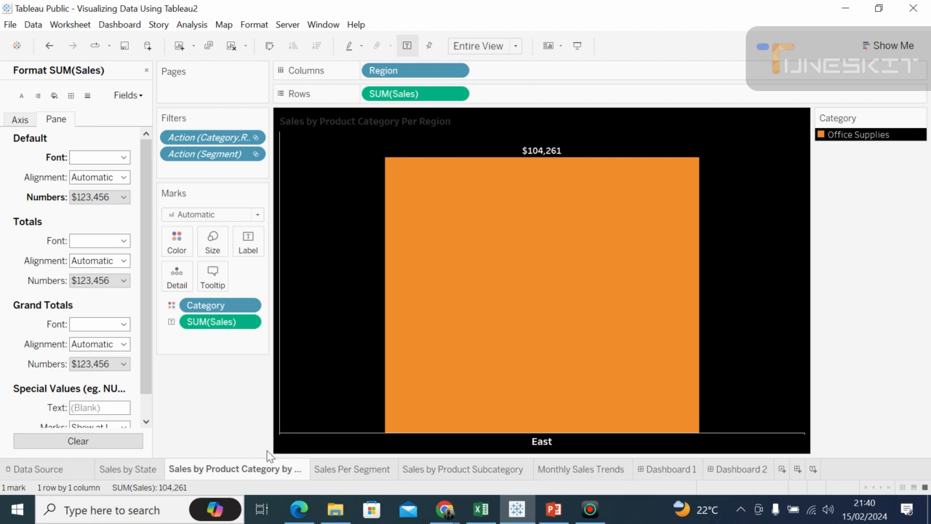
{"action": "left_click", "coordinate": [320, 471]}
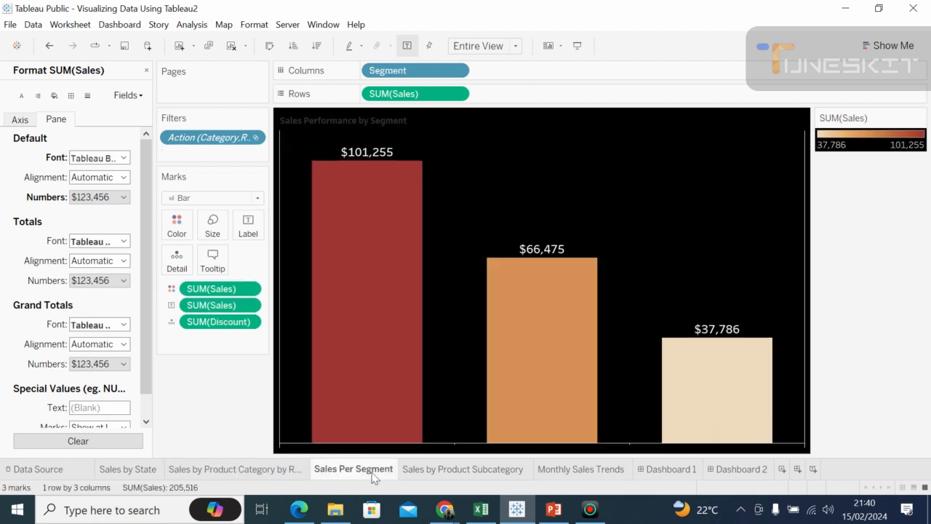
{"action": "left_click", "coordinate": [410, 473]}
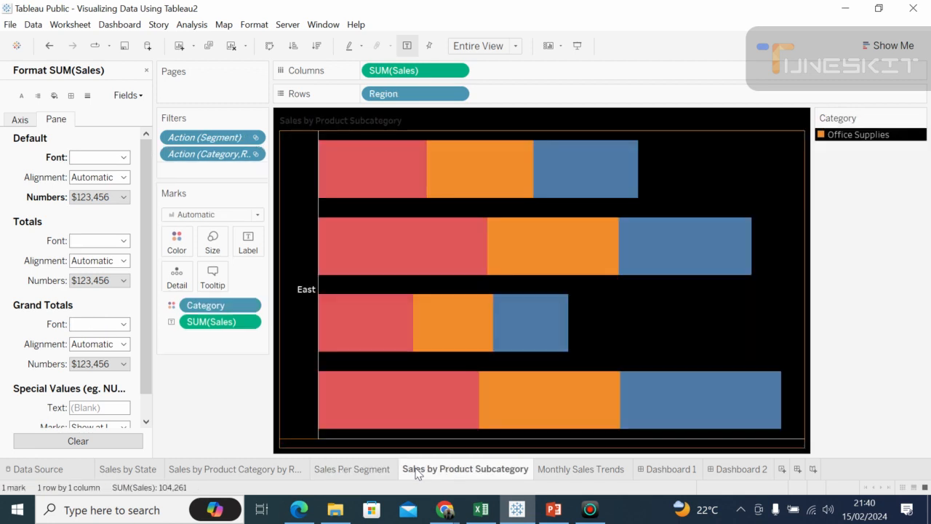
{"action": "left_click", "coordinate": [566, 471]}
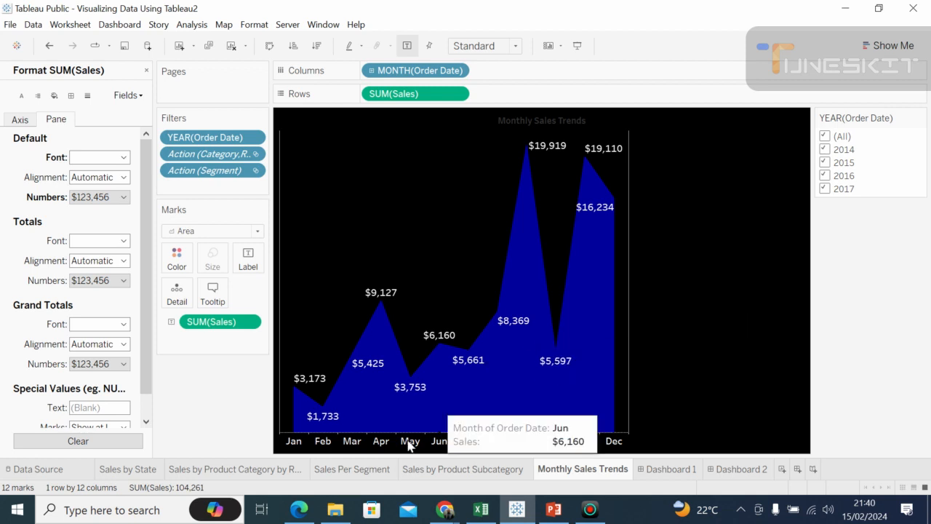
{"action": "left_click", "coordinate": [423, 469]}
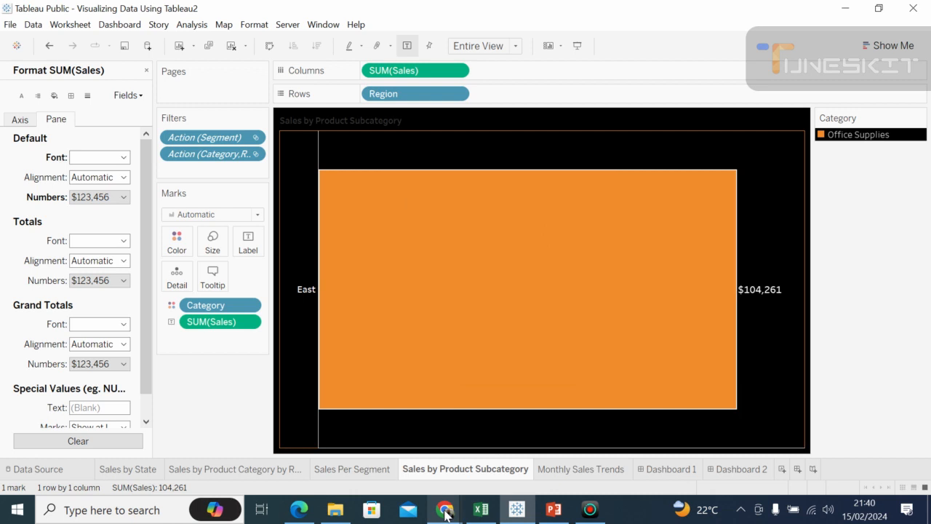
Step: Switch to the Google Meet call in Chrome, and toggle the microphone off and back on
{"action": "left_click", "coordinate": [445, 512]}
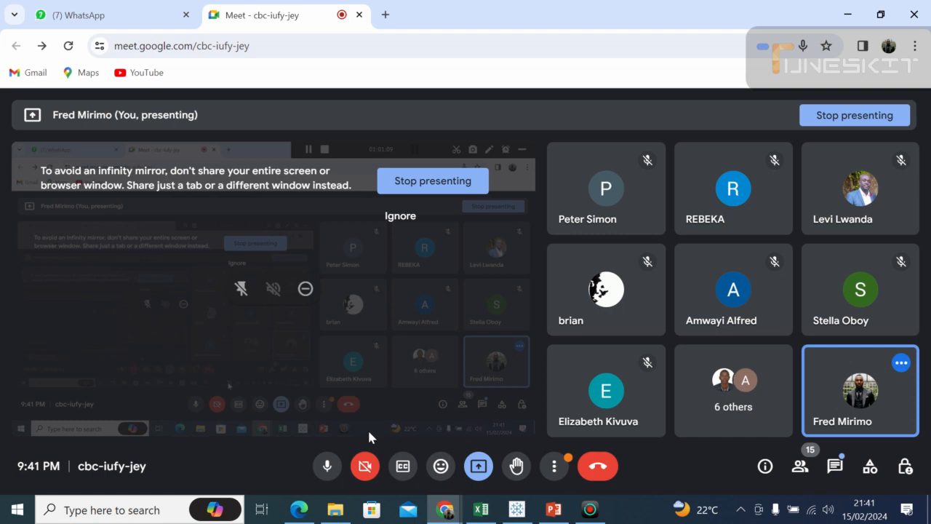
{"action": "left_click", "coordinate": [329, 469]}
{"action": "left_click", "coordinate": [329, 470]}
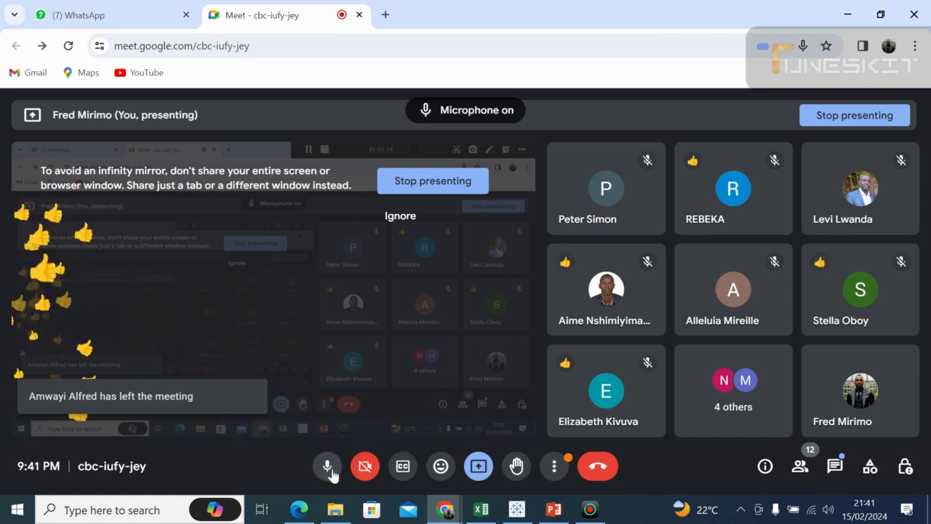